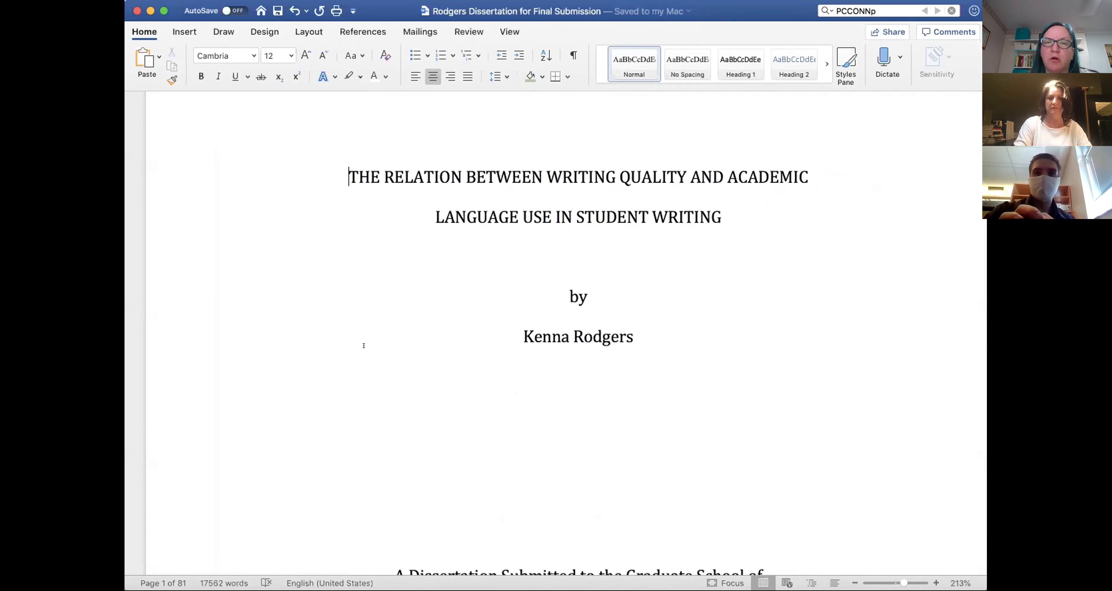
- Show paragraph marks and hidden formatting symbols on the dissertation's title page
scroll(364, 345, "up", 3)
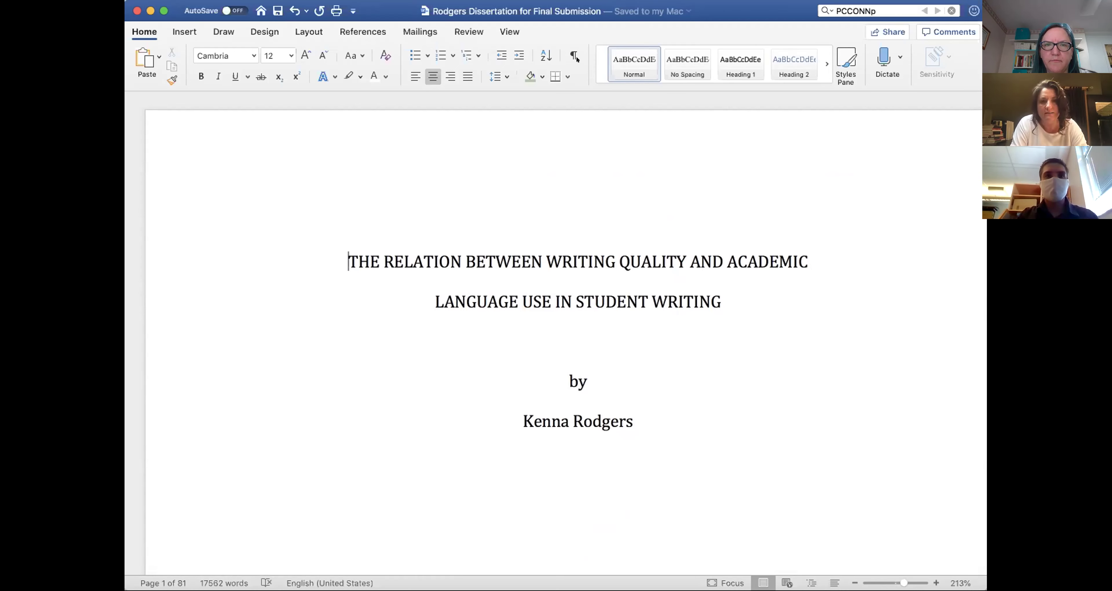
left_click(567, 56)
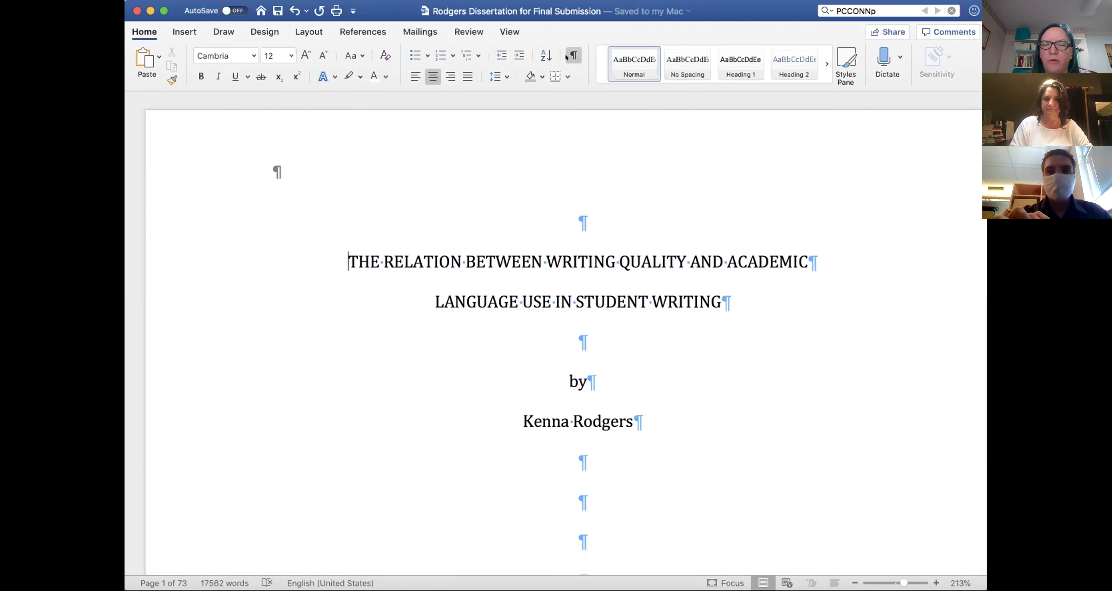
- Zoom out and scroll through the front matter pages
left_click(885, 578)
scroll(819, 547, "down", 1)
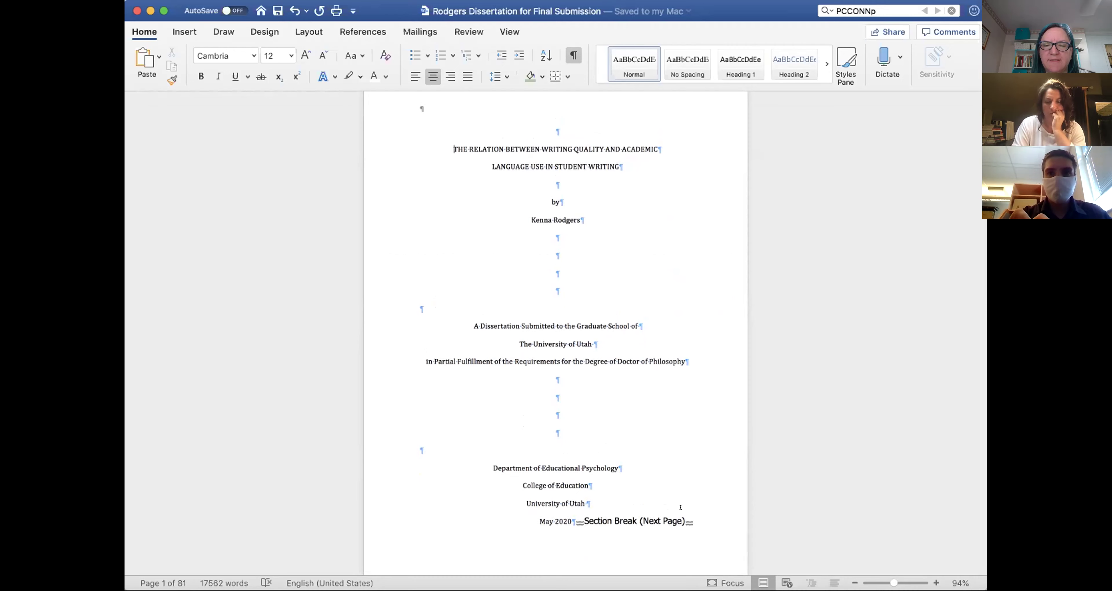
scroll(680, 507, "down", 5)
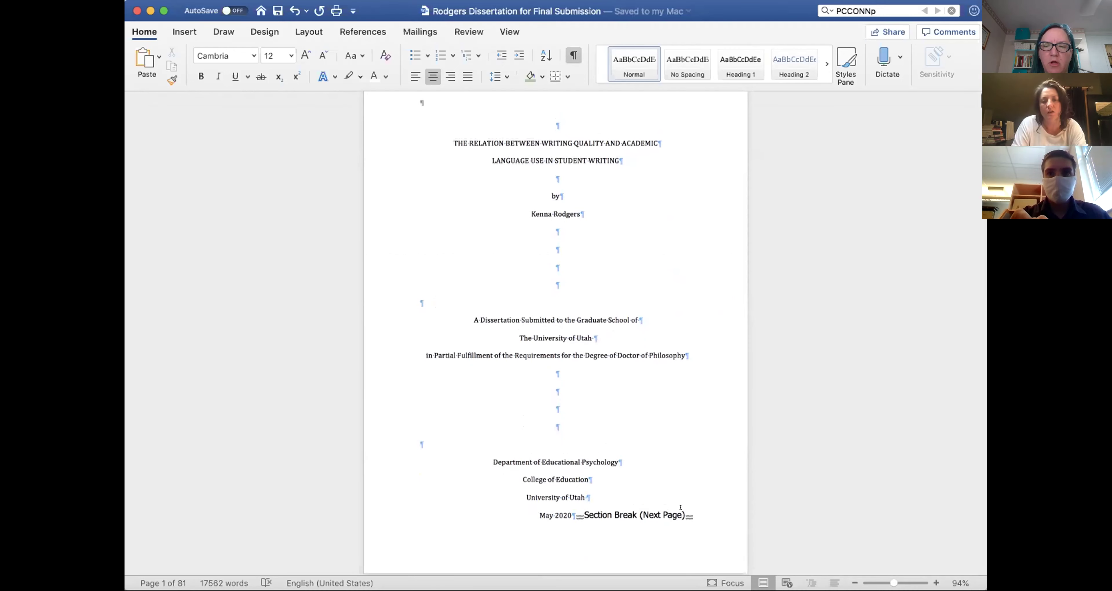
scroll(680, 507, "down", 3)
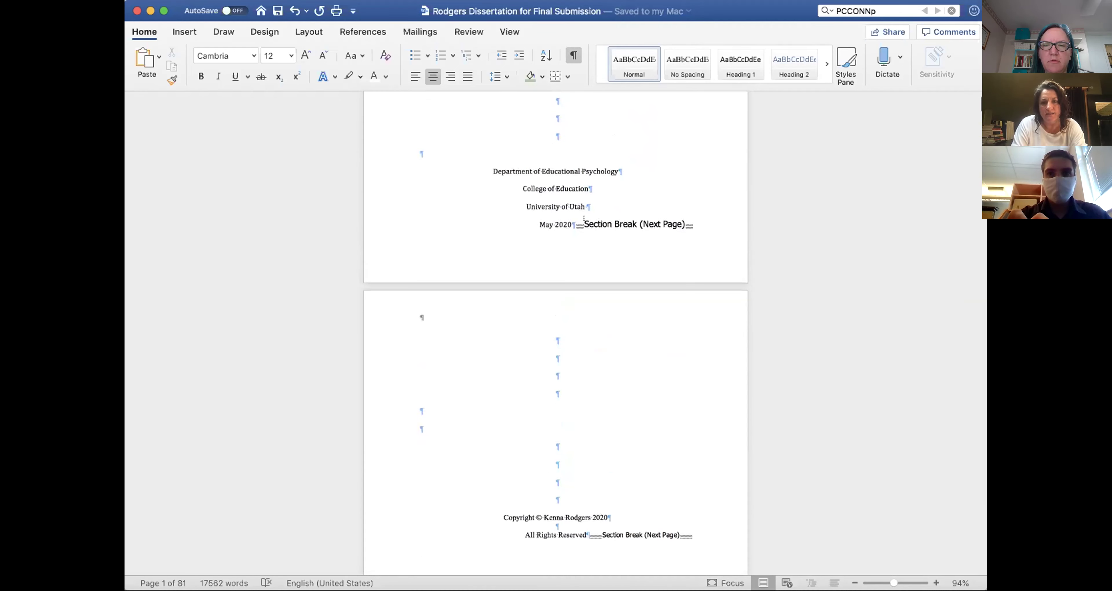
scroll(596, 430, "down", 4)
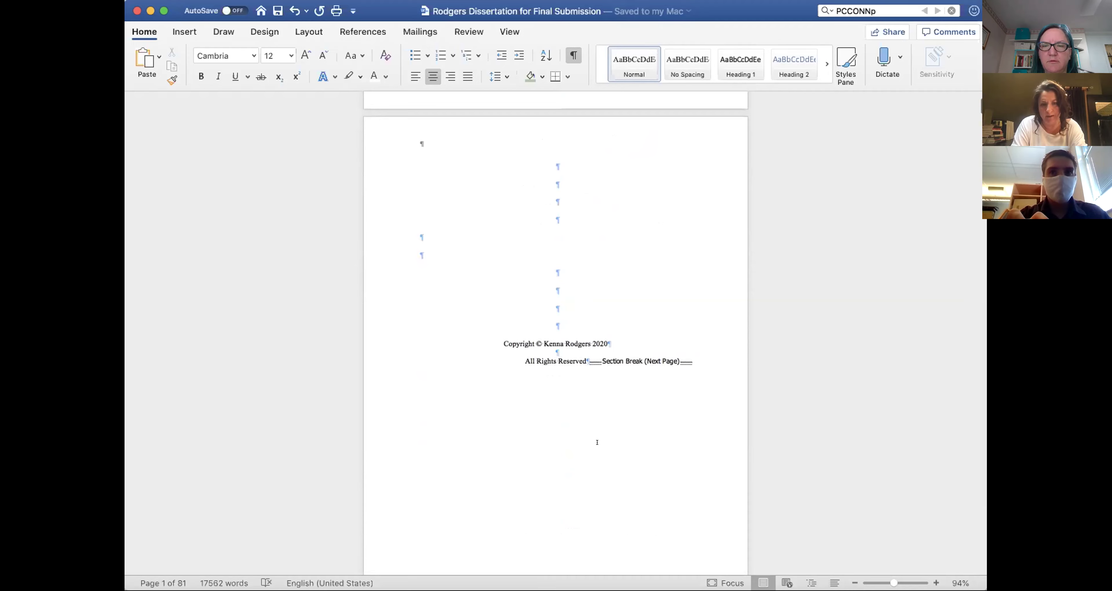
scroll(597, 442, "down", 10)
scroll(597, 442, "down", 9)
scroll(597, 442, "down", 1)
- Continue to Chapter 1 on page 9 and place the cursor in its heading
scroll(597, 441, "down", 13)
scroll(597, 441, "down", 17)
scroll(597, 442, "down", 15)
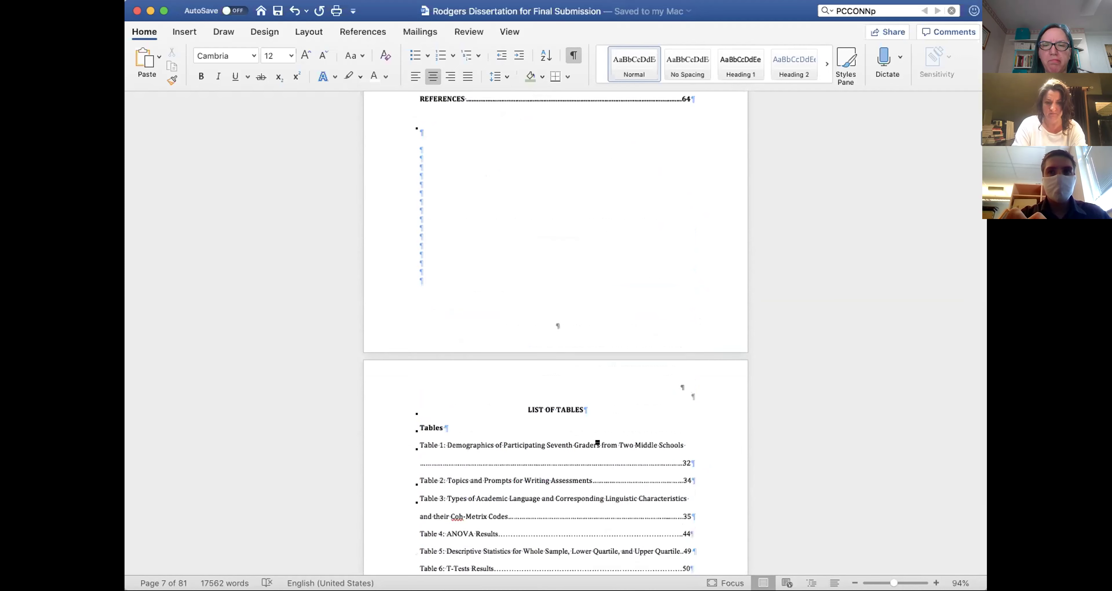
scroll(597, 443, "down", 2)
scroll(597, 442, "down", 13)
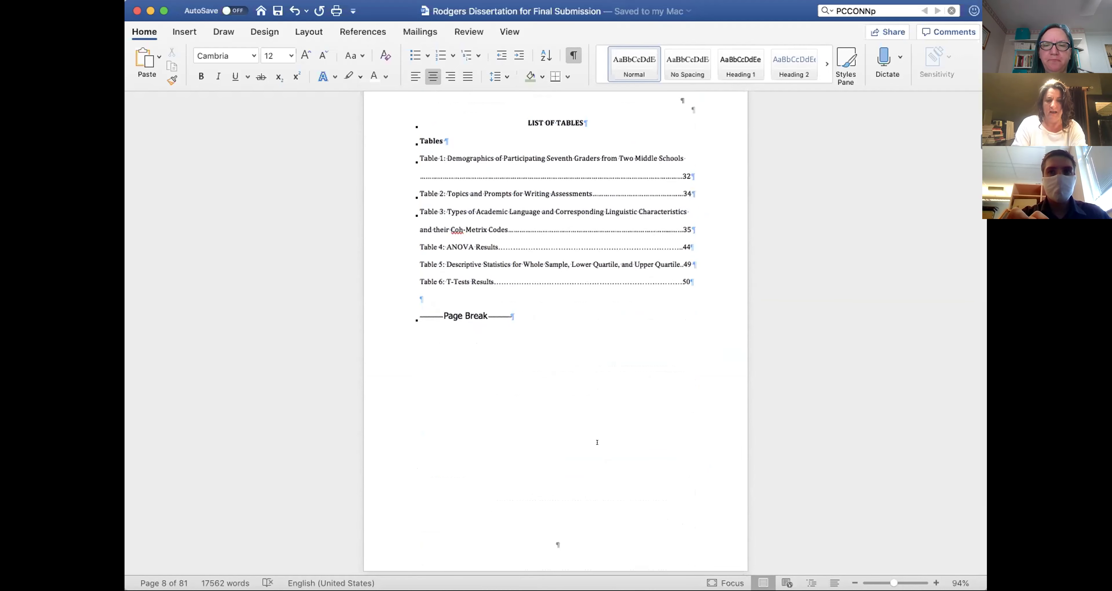
scroll(597, 442, "down", 12)
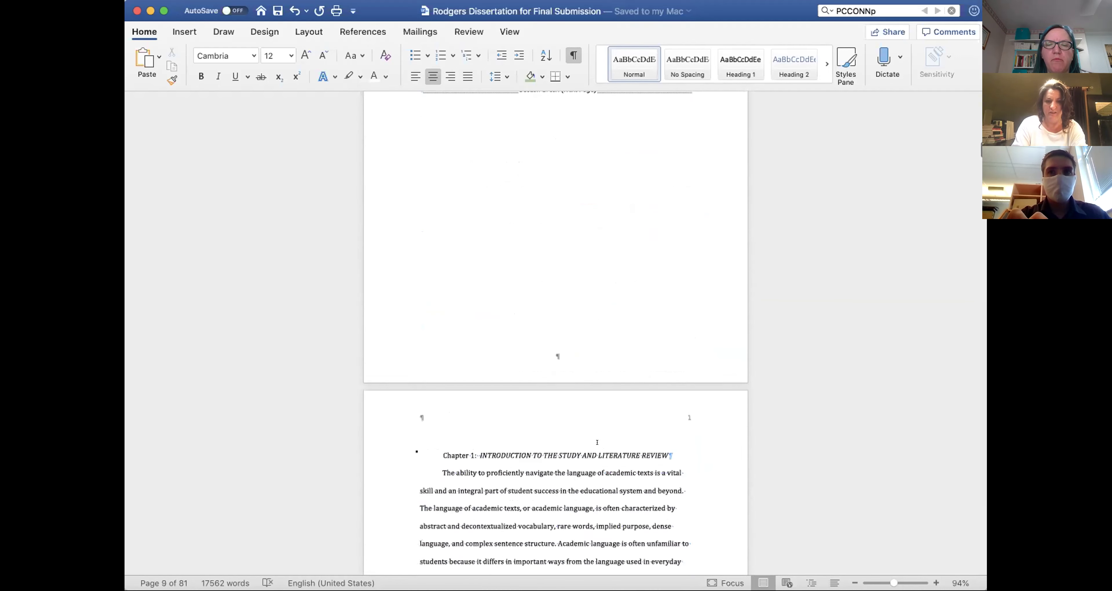
left_click(661, 266)
- Insert right-aligned page numbers in Chapter 1's Section 6 header, starting at 1
double_click(643, 261)
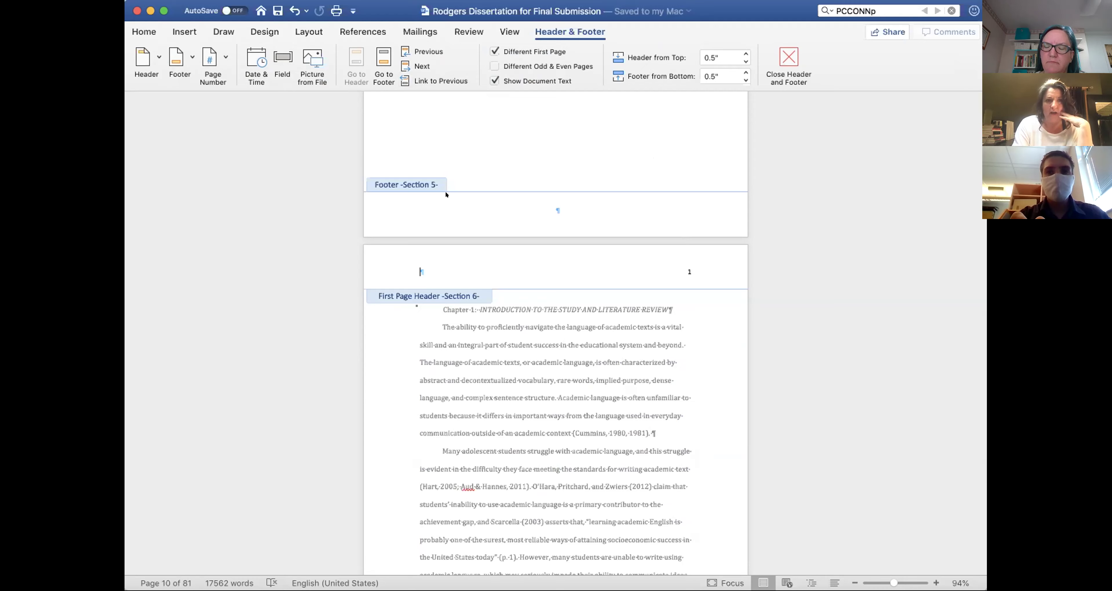
left_click(212, 61)
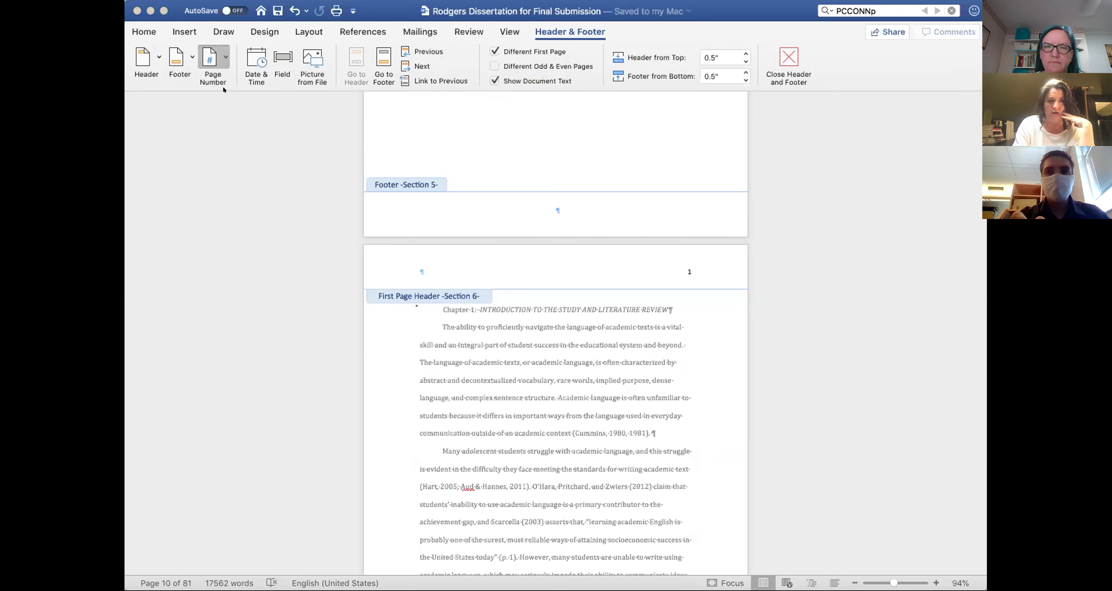
left_click(235, 98)
left_click(532, 209)
left_click(531, 214)
left_click(530, 256)
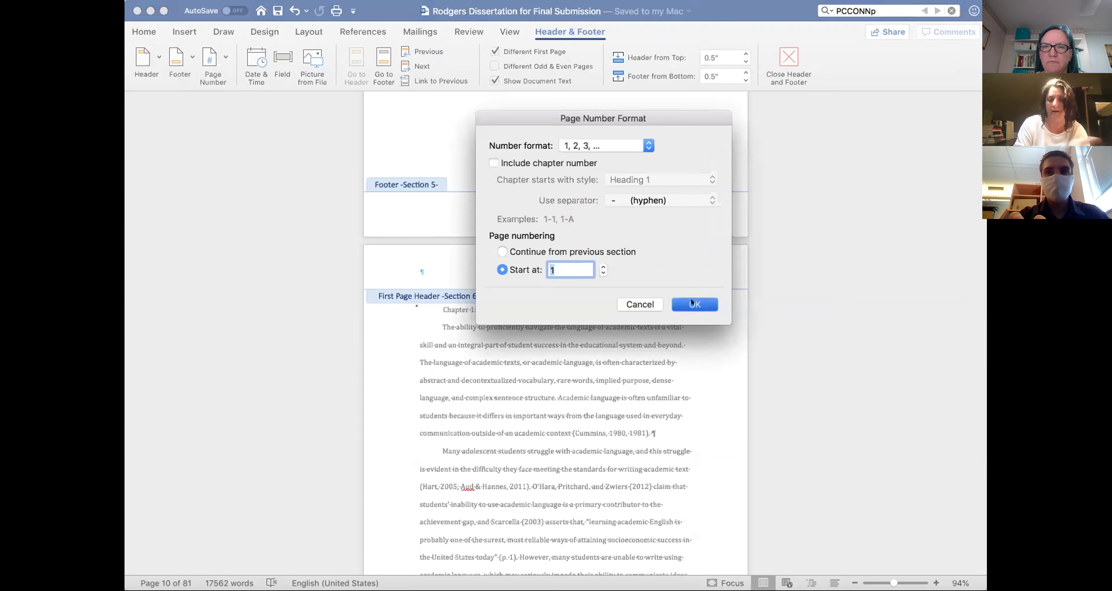
left_click(692, 303)
left_click(677, 261)
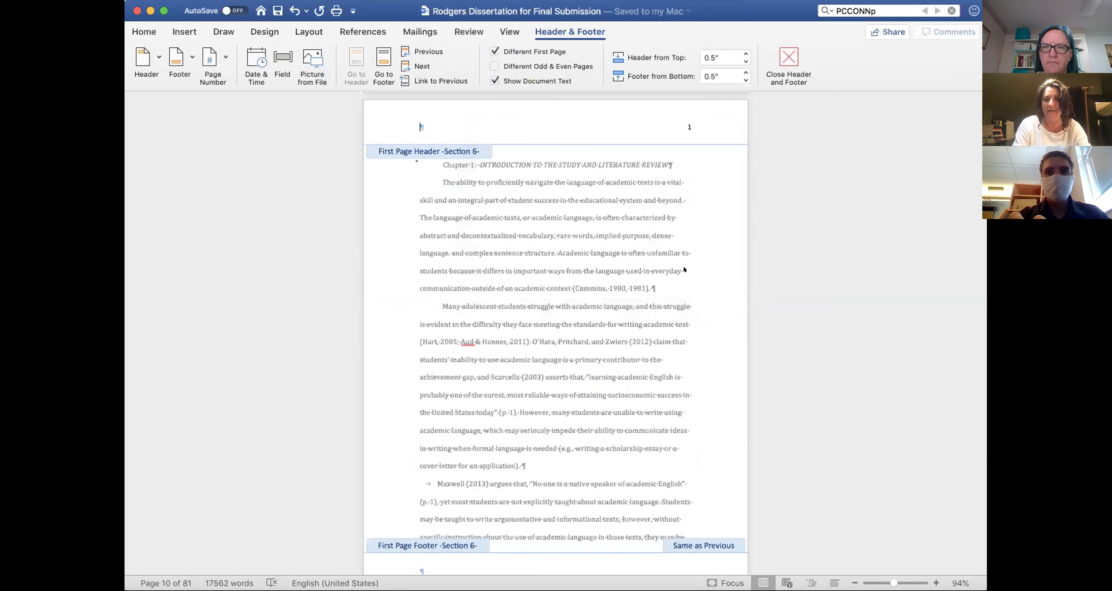
- Scroll back up to the Section 1 title page with the header and footer still editable
scroll(686, 111, "up", 2)
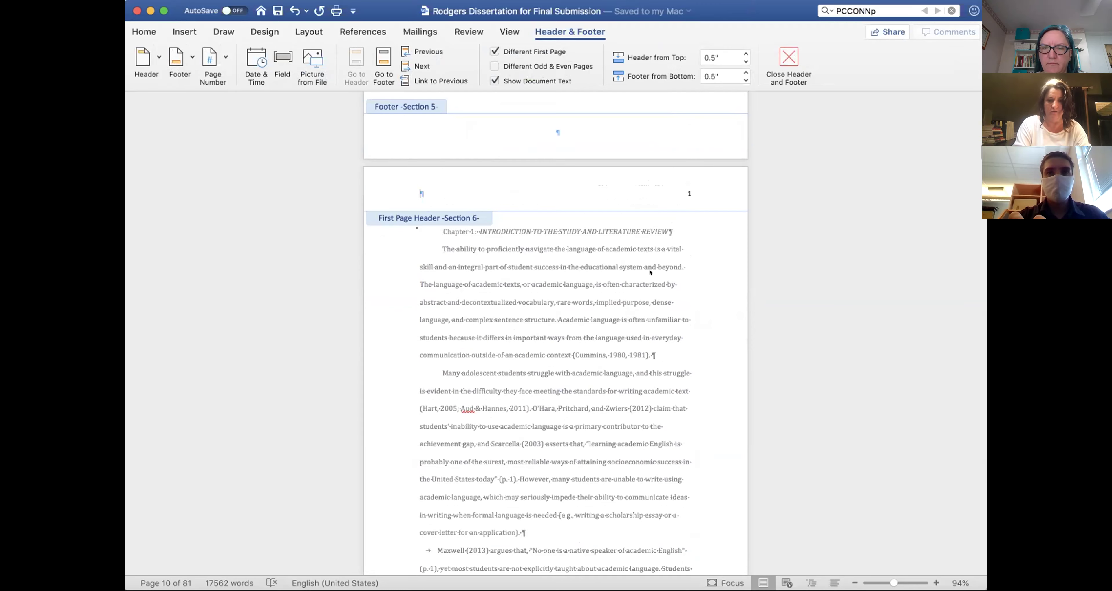
scroll(649, 271, "down", 8)
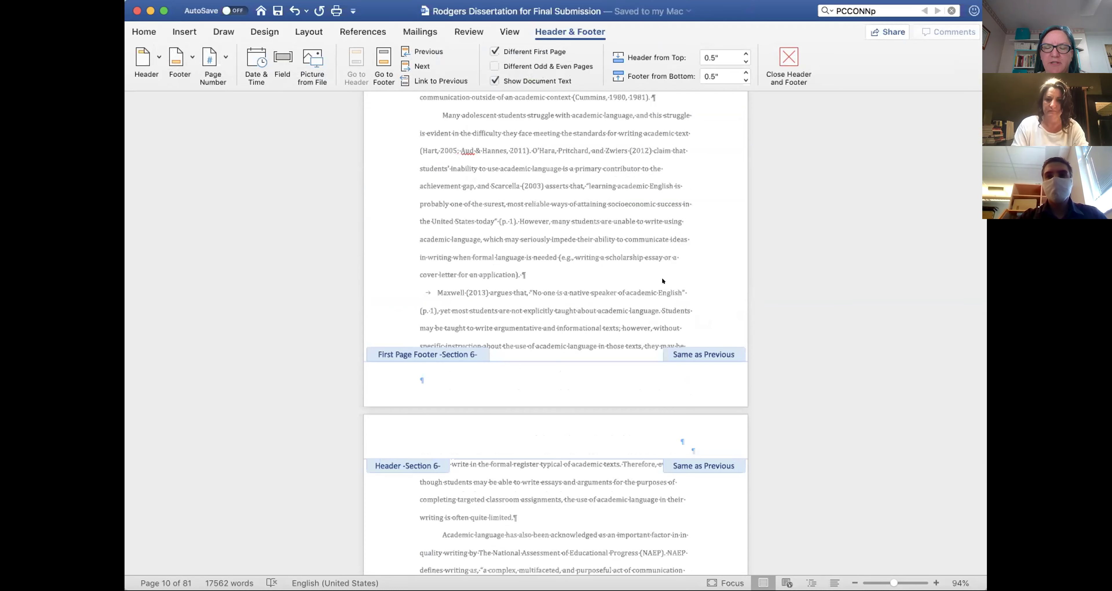
scroll(662, 276, "up", 10)
scroll(662, 277, "up", 15)
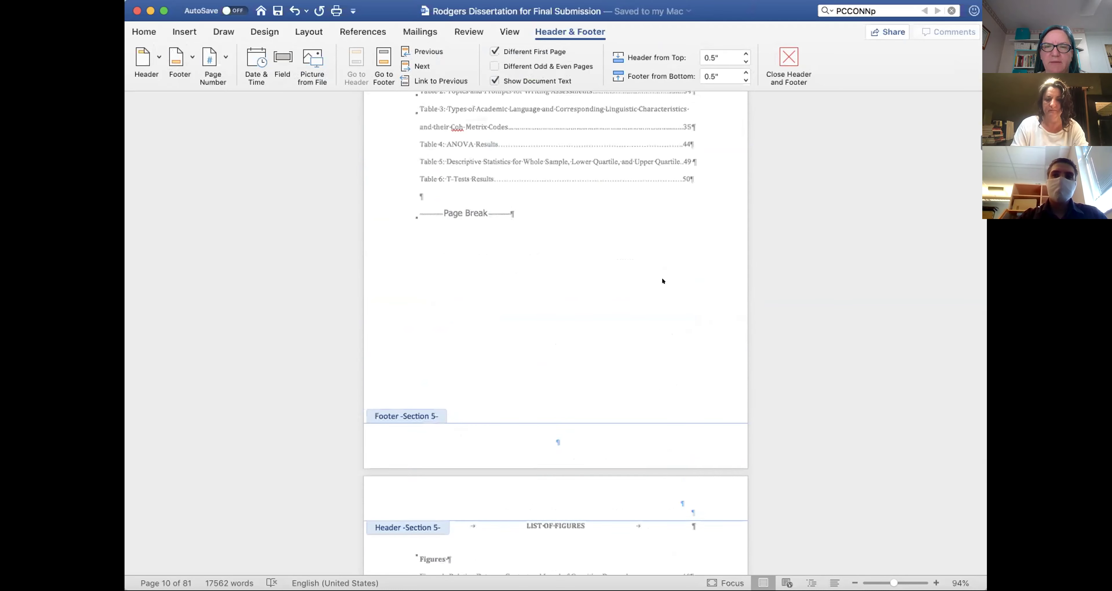
scroll(662, 280, "up", 20)
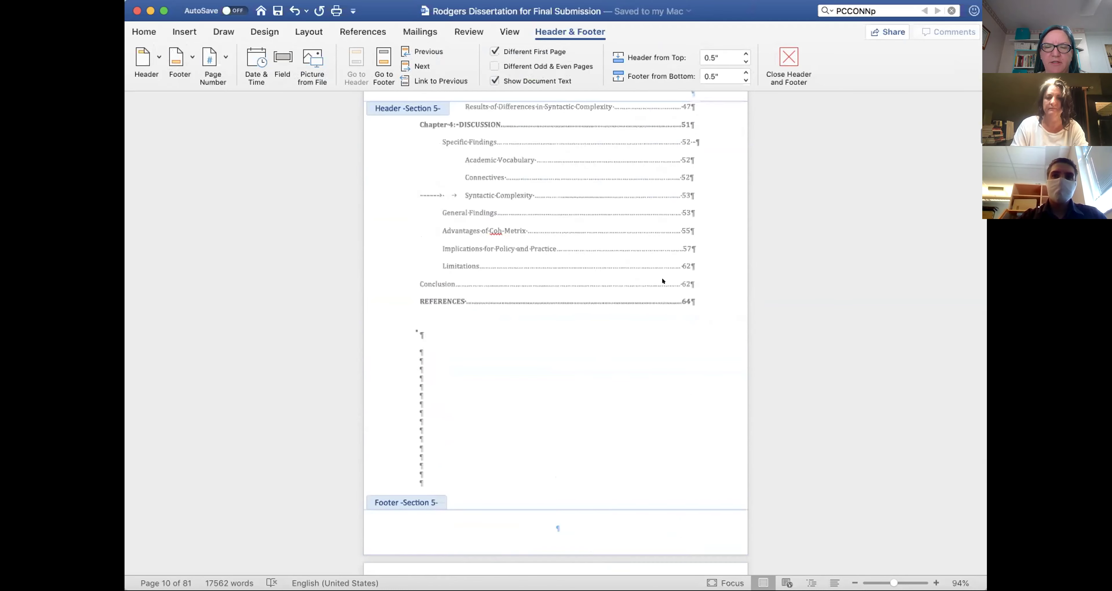
scroll(662, 280, "up", 20)
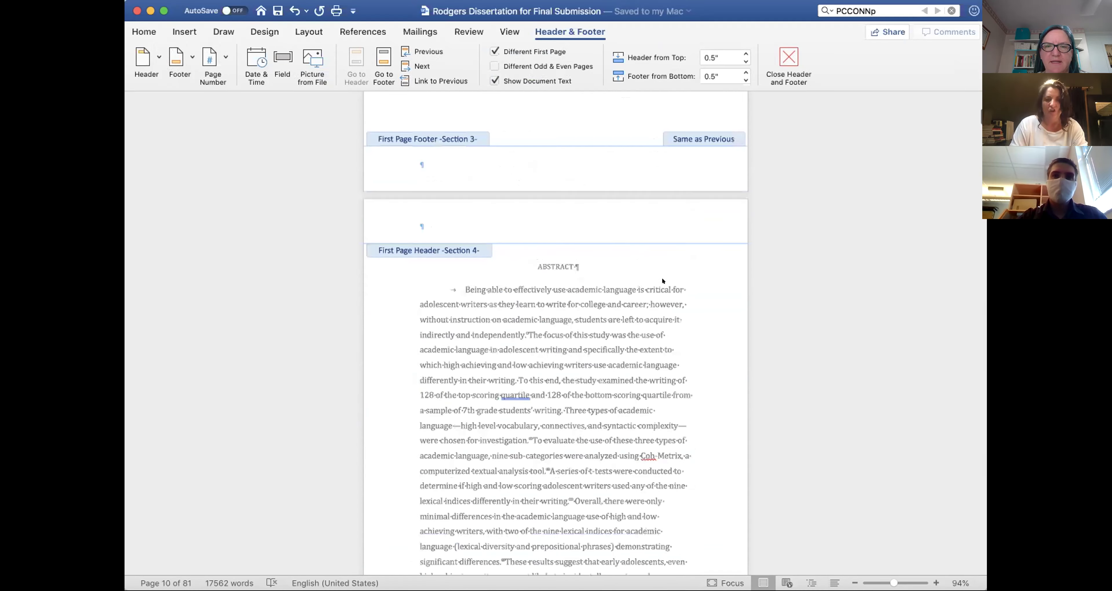
scroll(662, 281, "up", 6)
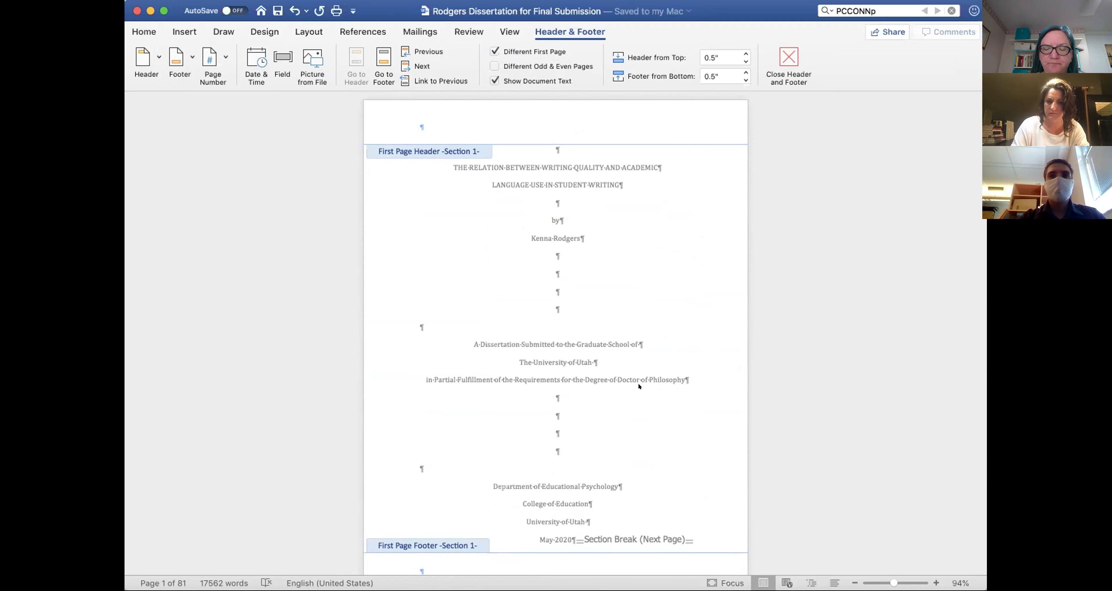
- Scroll past the approval page and abstract to the Section 4 table of contents footer
scroll(637, 382, "down", 20)
scroll(637, 383, "down", 15)
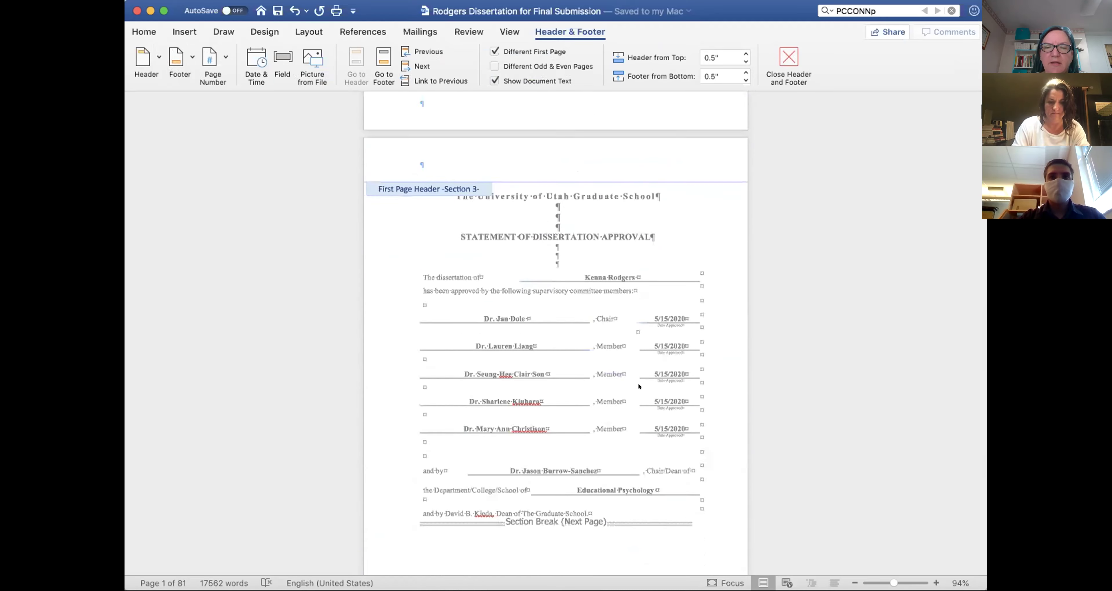
scroll(639, 385, "down", 3)
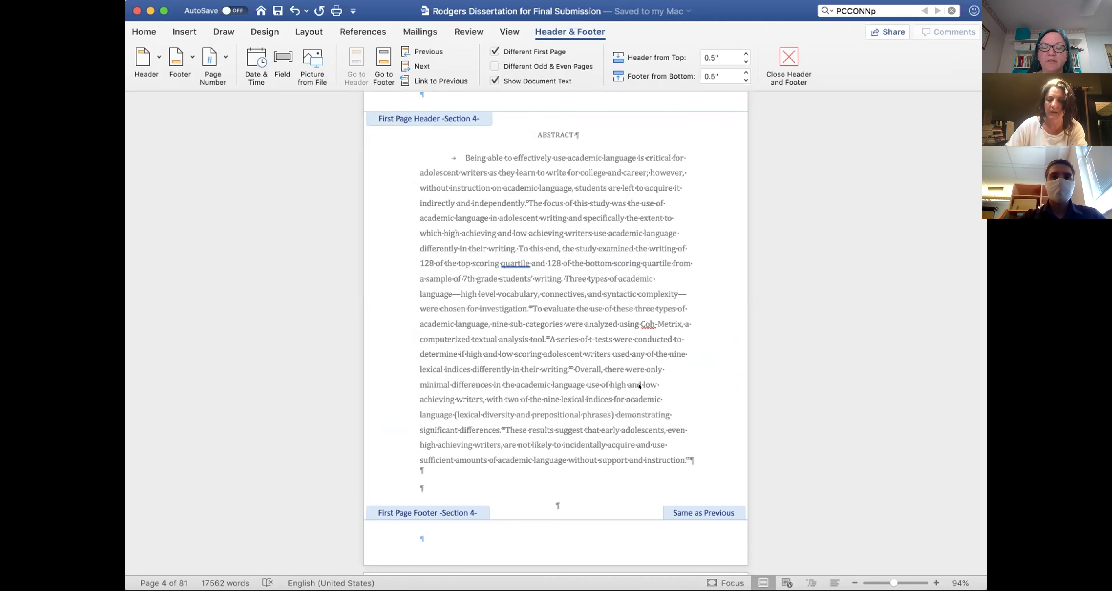
scroll(639, 384, "down", 10)
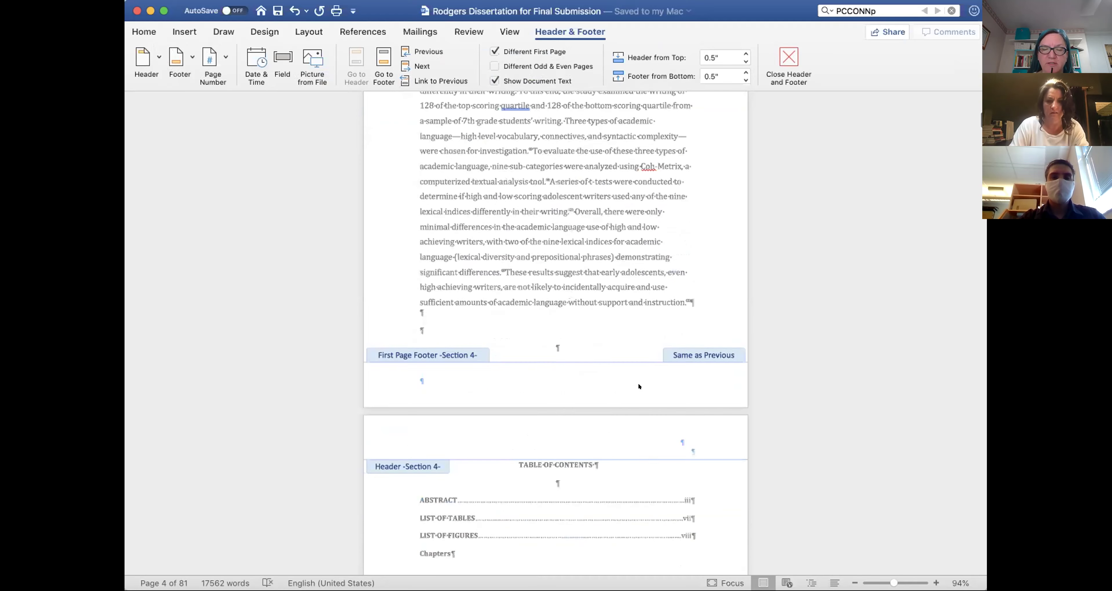
scroll(639, 386, "down", 4)
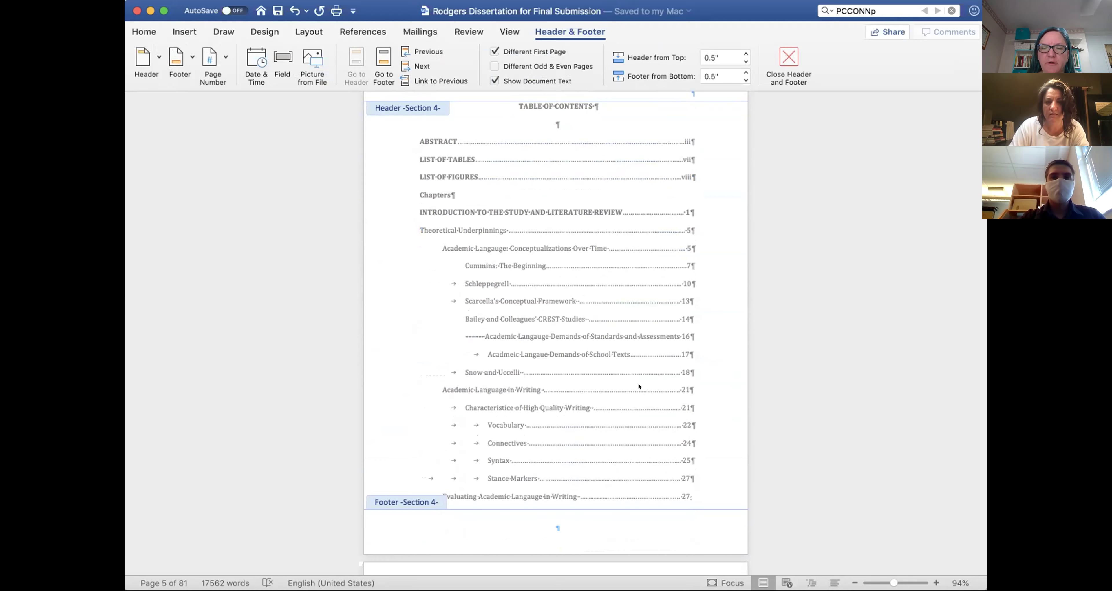
scroll(639, 385, "down", 3)
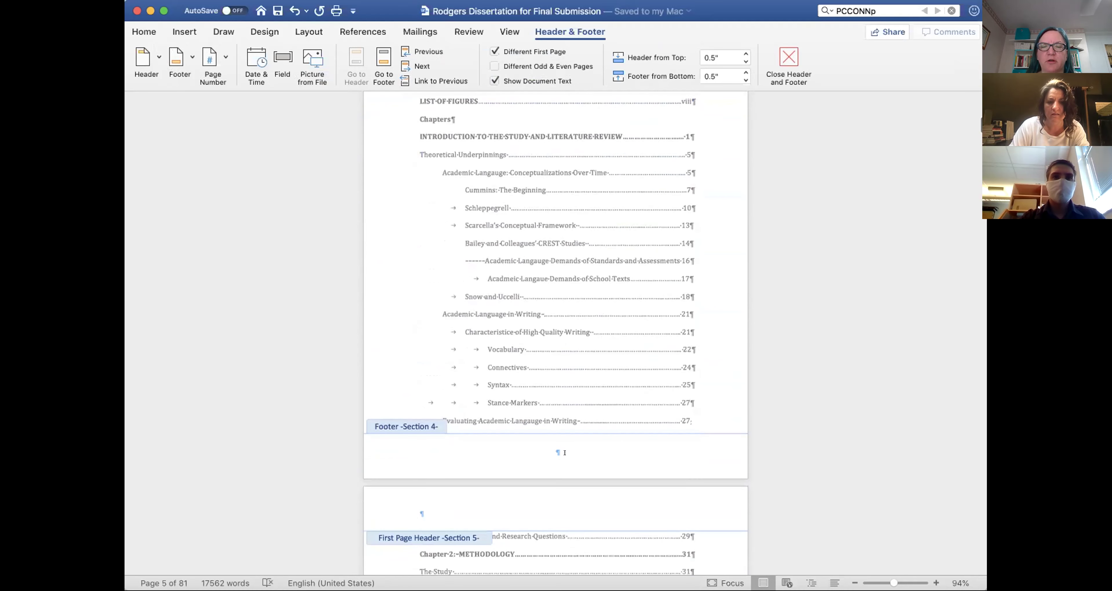
- Enter the Section 4 footer, review the pages, then return to the table of contents body
double_click(563, 443)
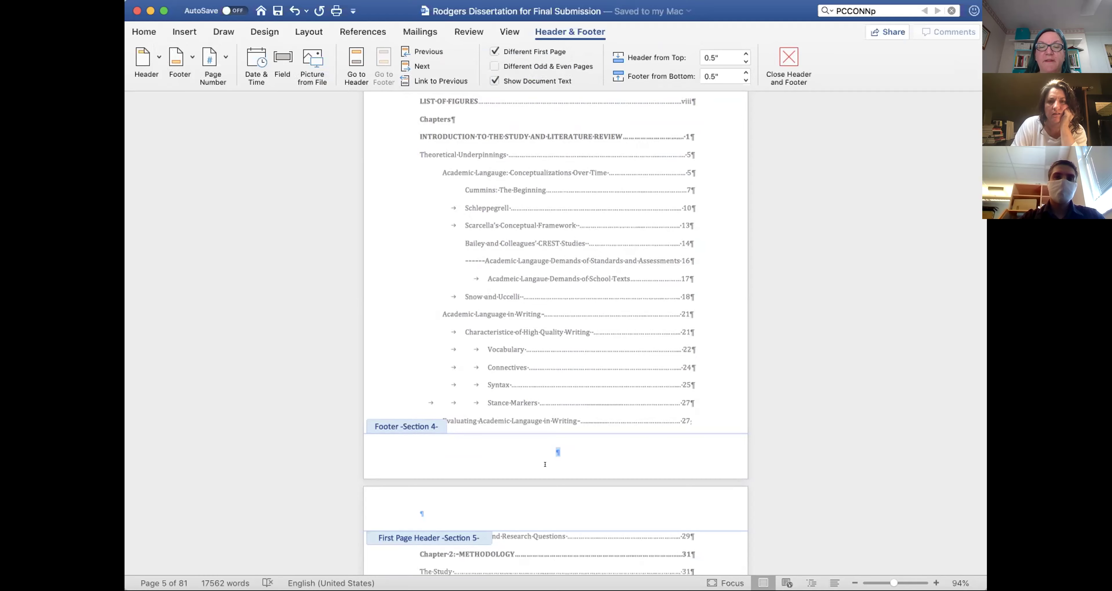
scroll(545, 464, "down", 15)
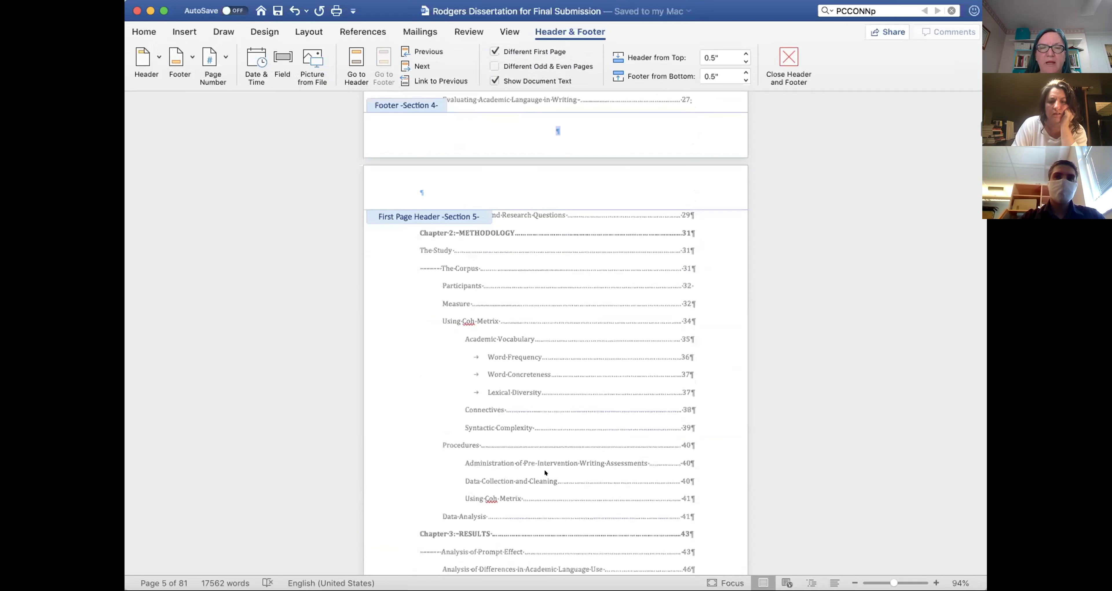
scroll(551, 430, "up", 12)
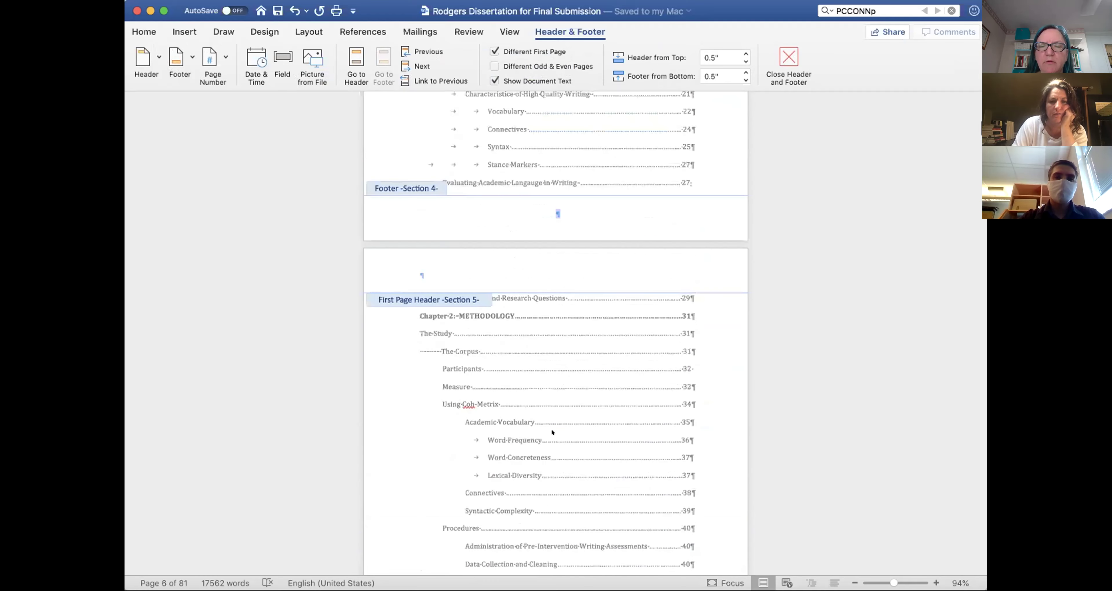
scroll(552, 431, "up", 2)
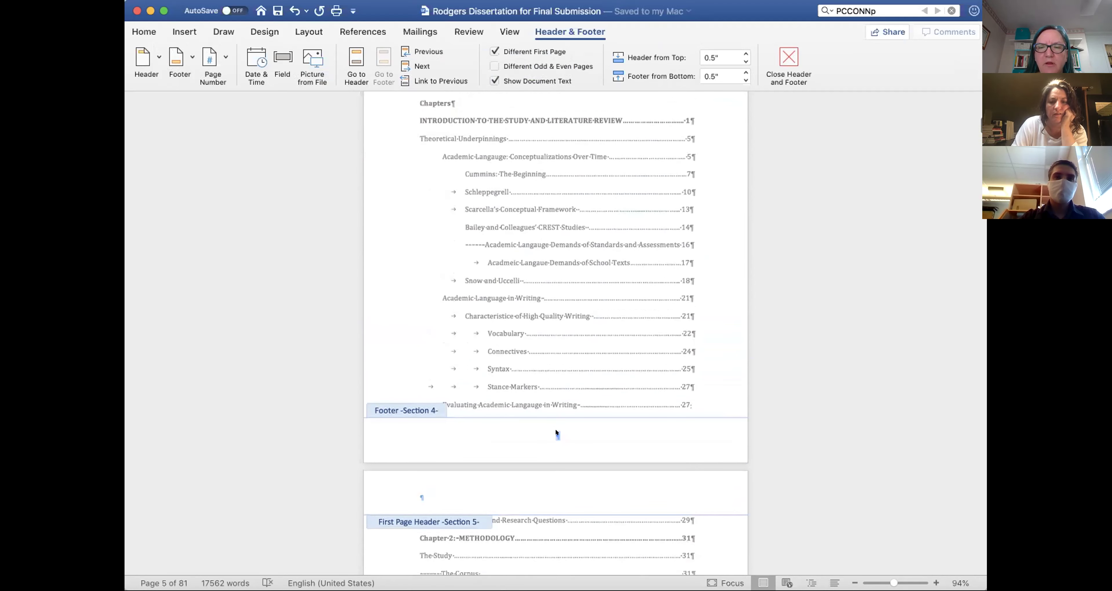
scroll(555, 431, "up", 1)
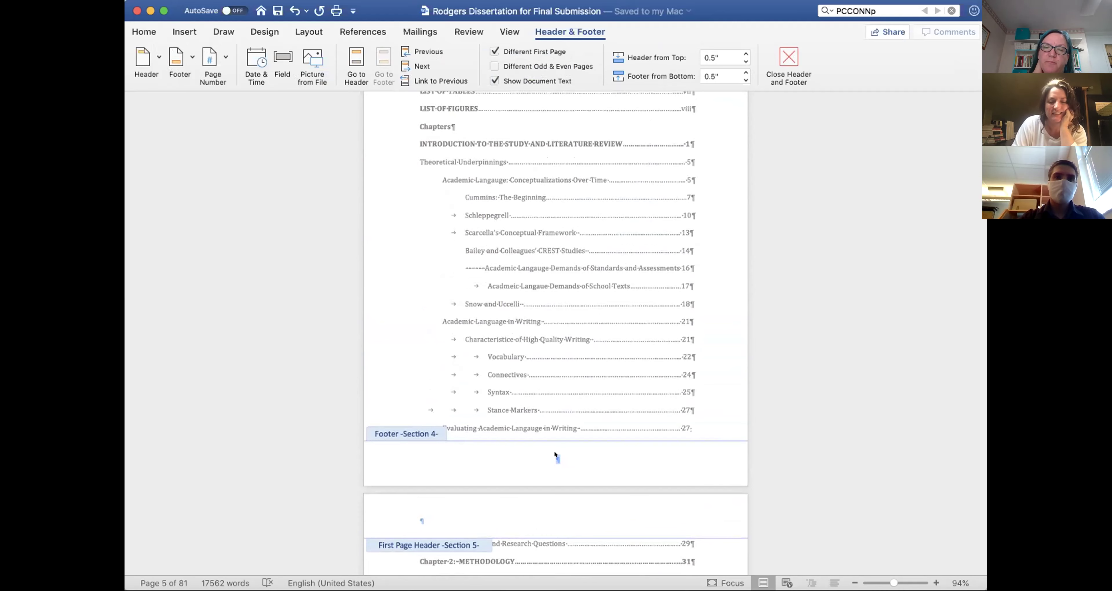
double_click(640, 397)
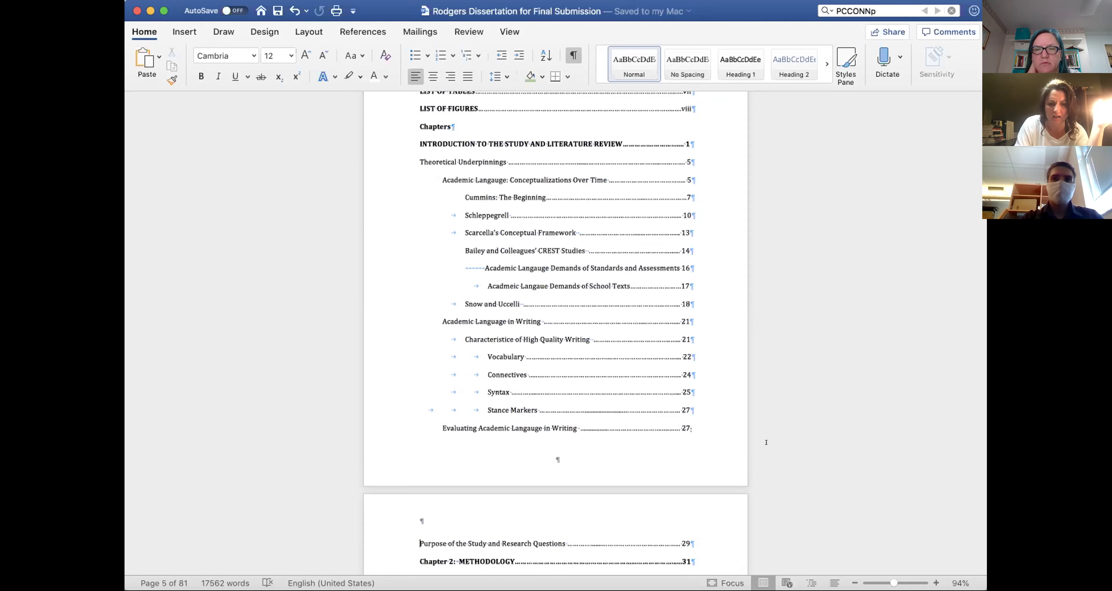
left_click(688, 428)
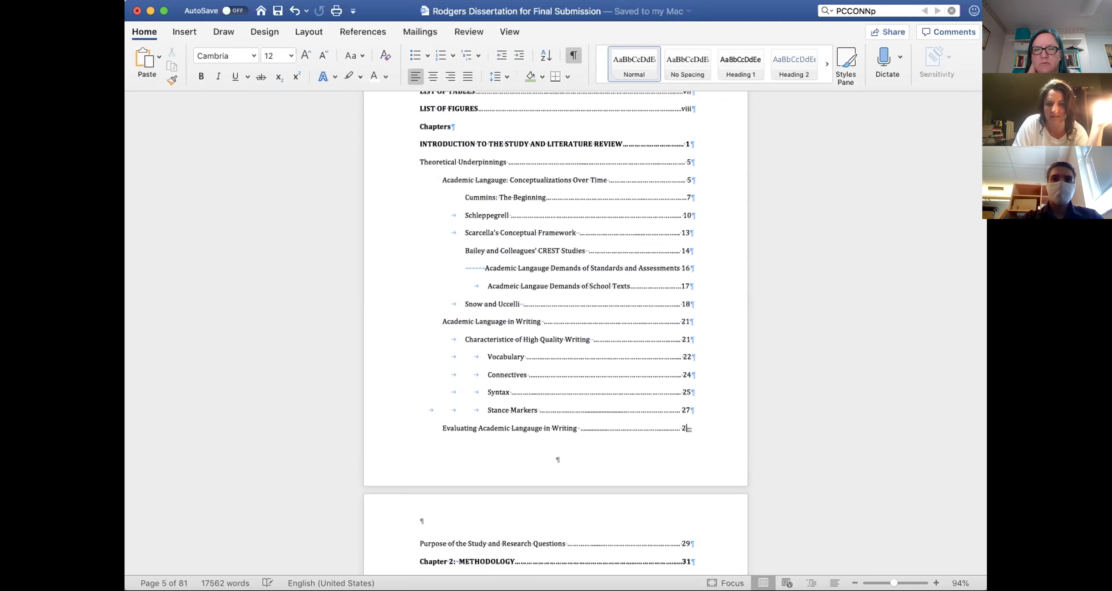
key("BackSpace")
type("7")
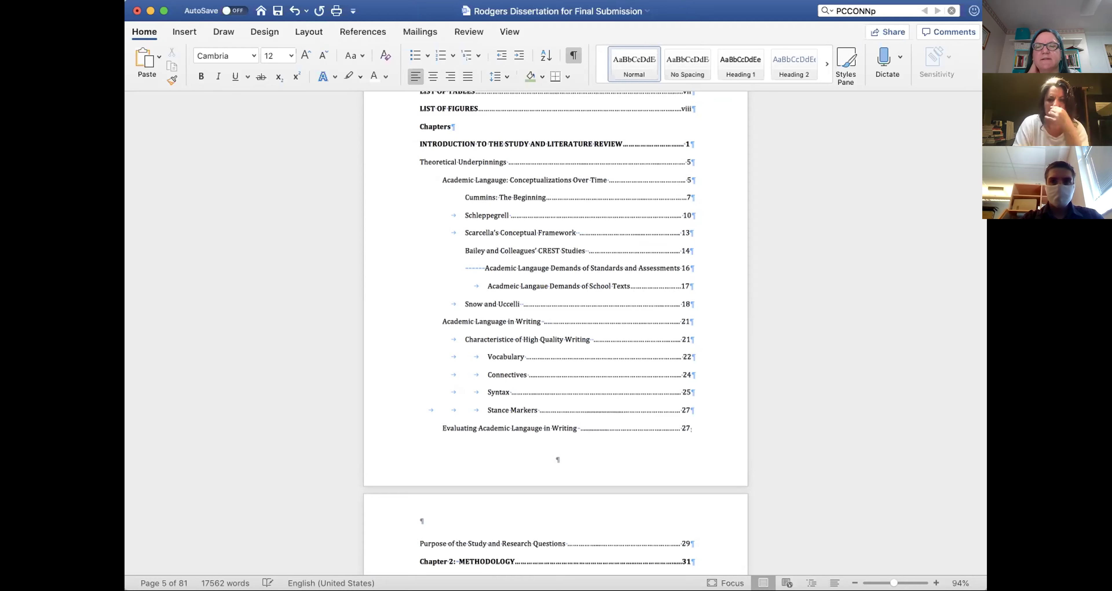
key("Right")
key("Right")
key("Right")
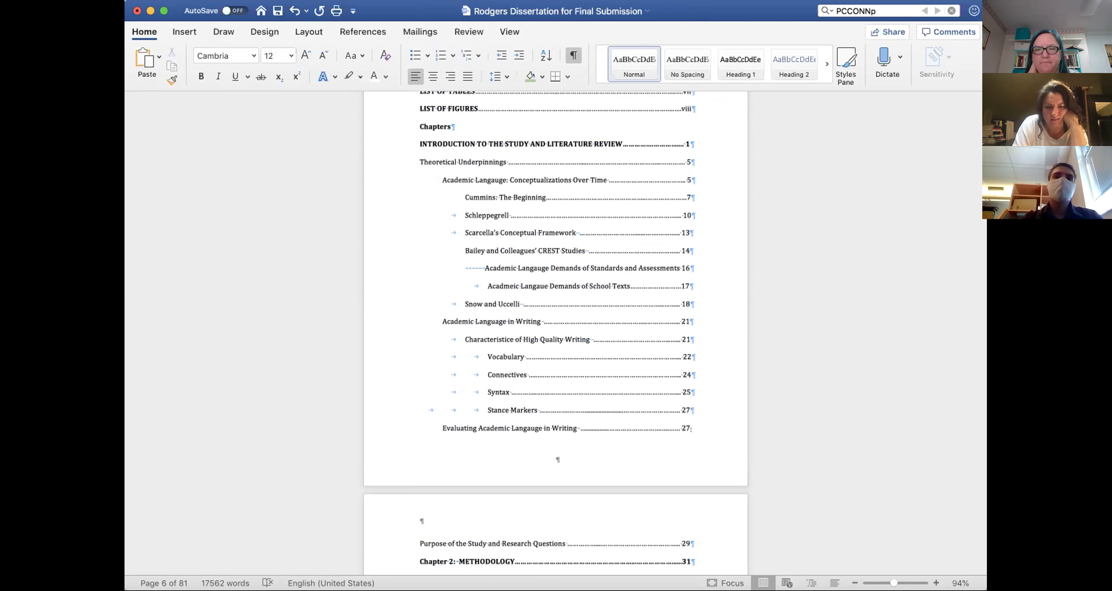
left_click(691, 421)
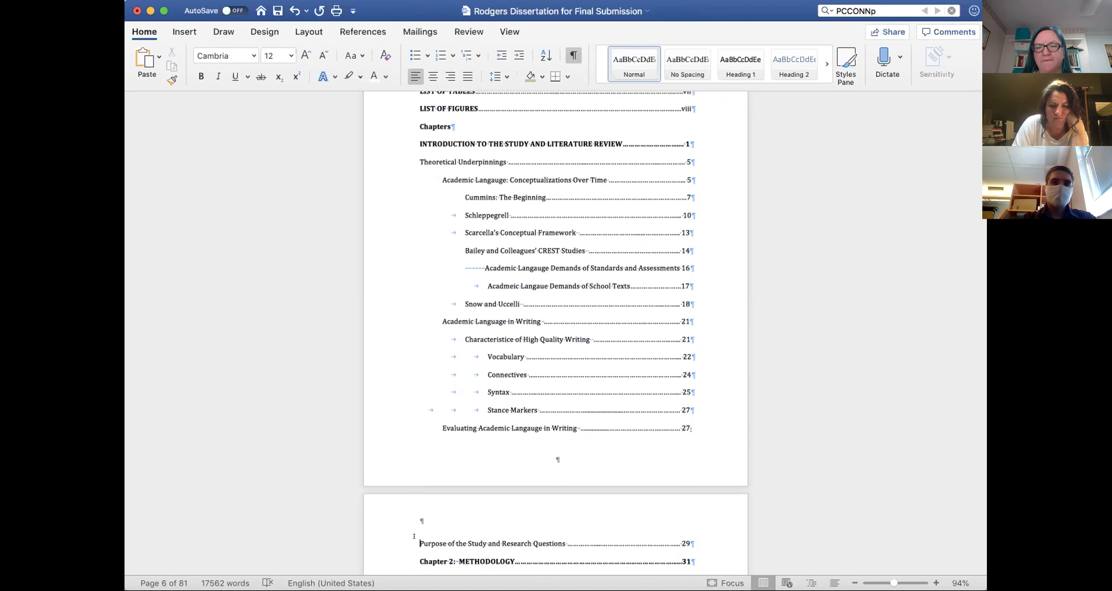
- Remove the break after the Evaluating entry so Purpose of the Study and Chapter 2 follow it
left_click_drag(414, 493, 692, 440)
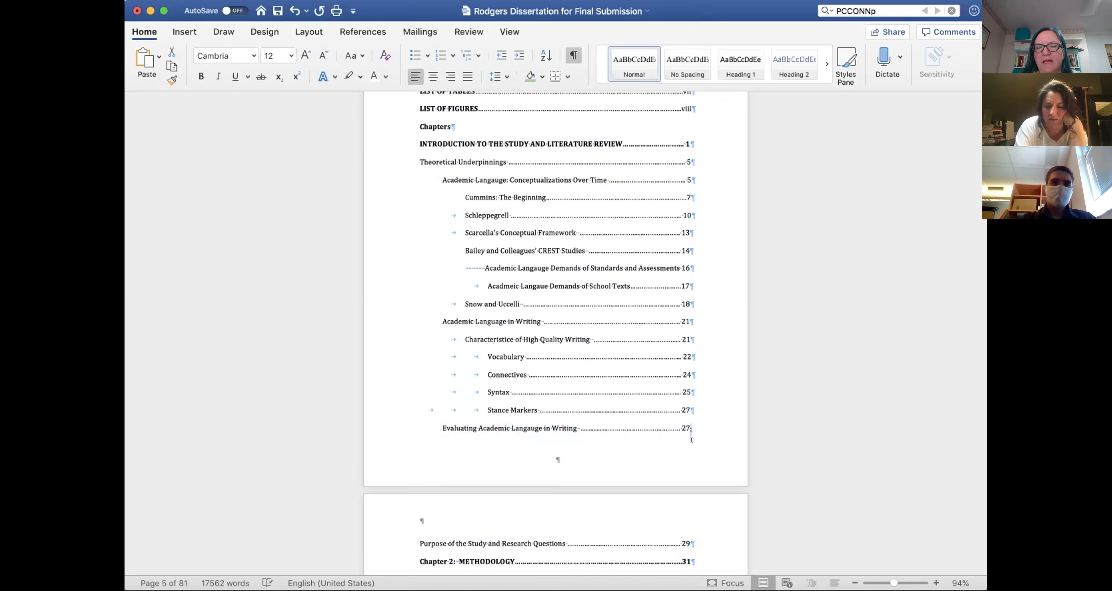
key("BackSpace")
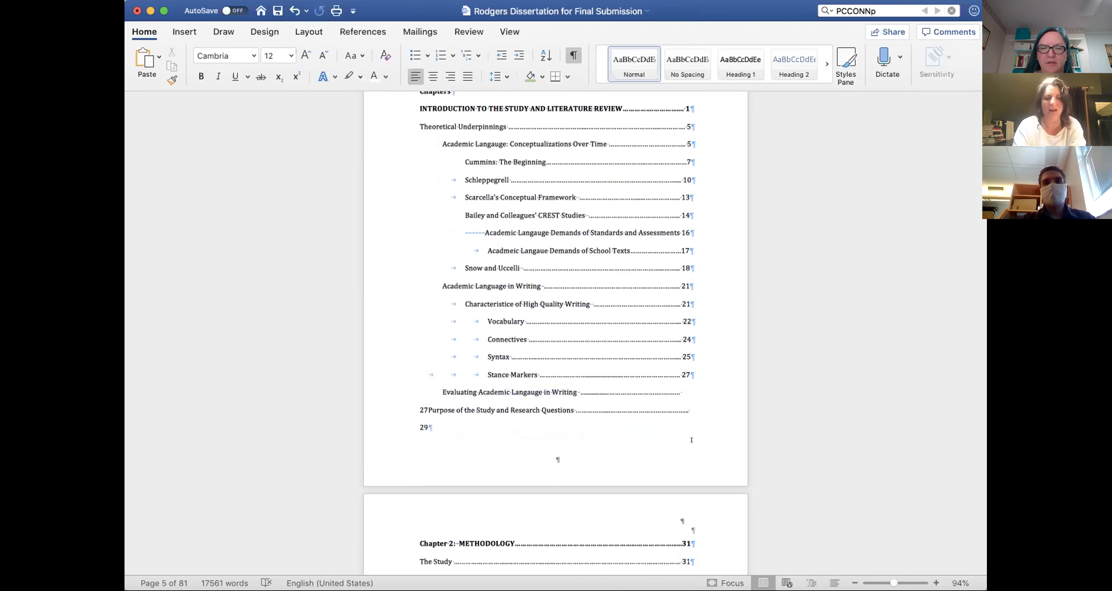
key("Return")
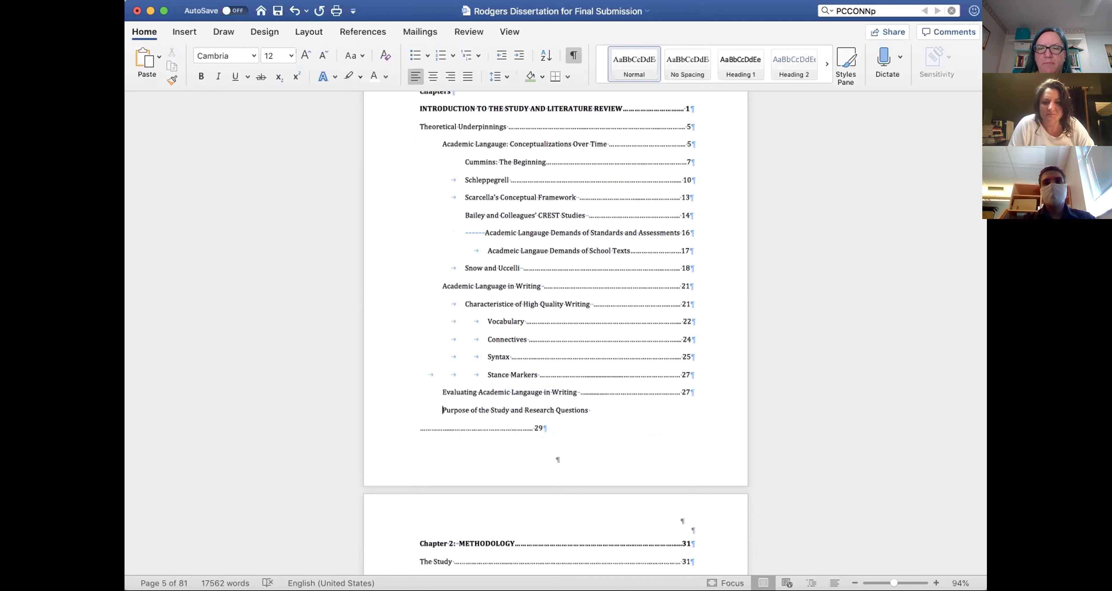
key("Return")
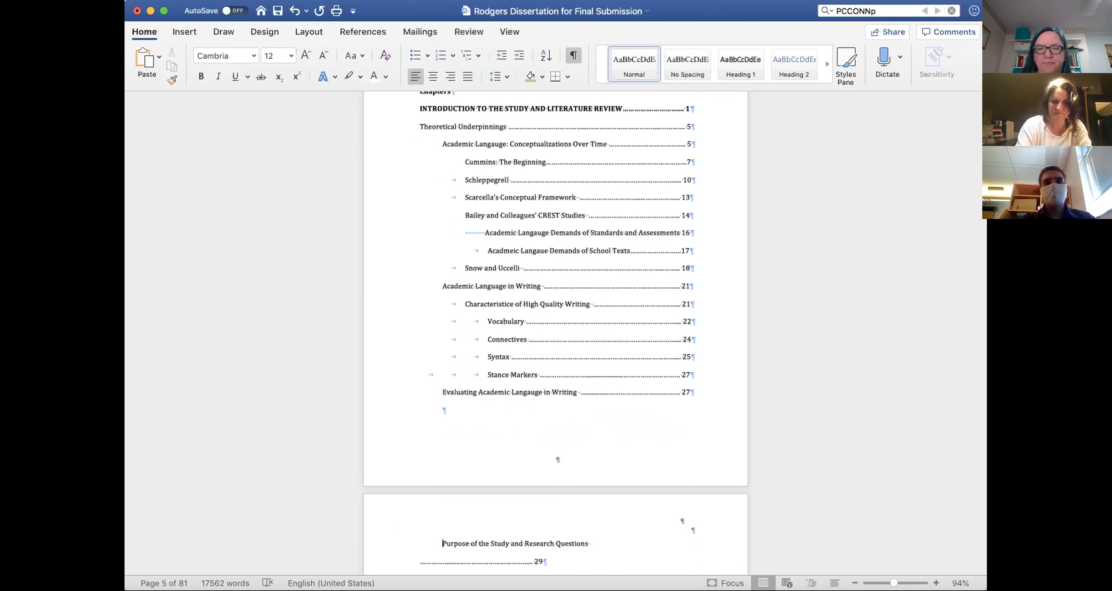
key("BackSpace")
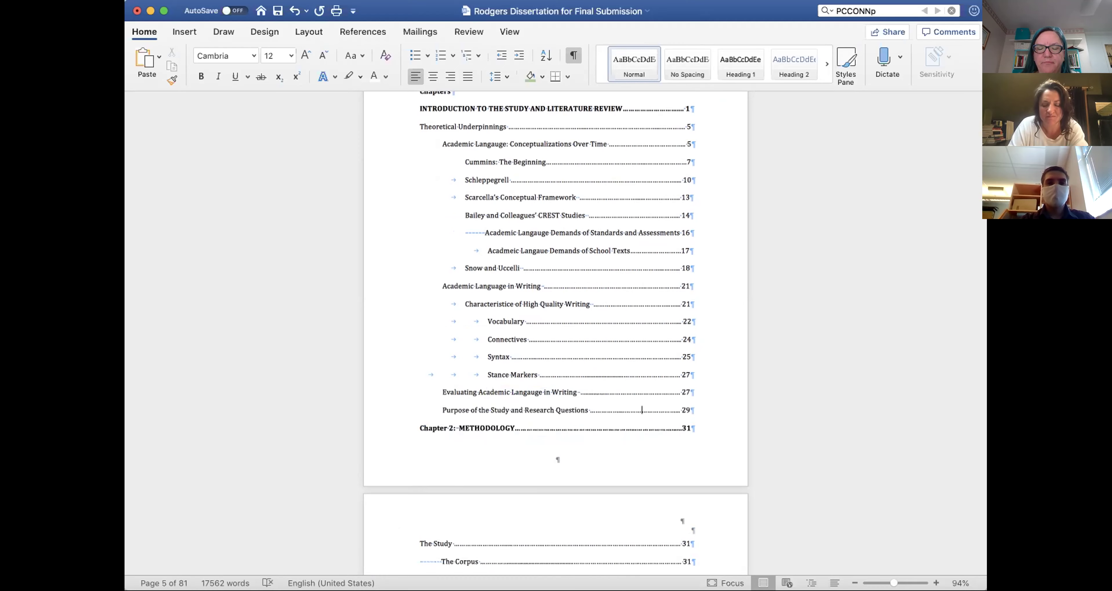
- Review the contents down to Chapter 3: Results (43) and Chapter 4: Discussion (51)
scroll(642, 410, "down", 2)
scroll(642, 409, "down", 14)
scroll(555, 318, "down", 10)
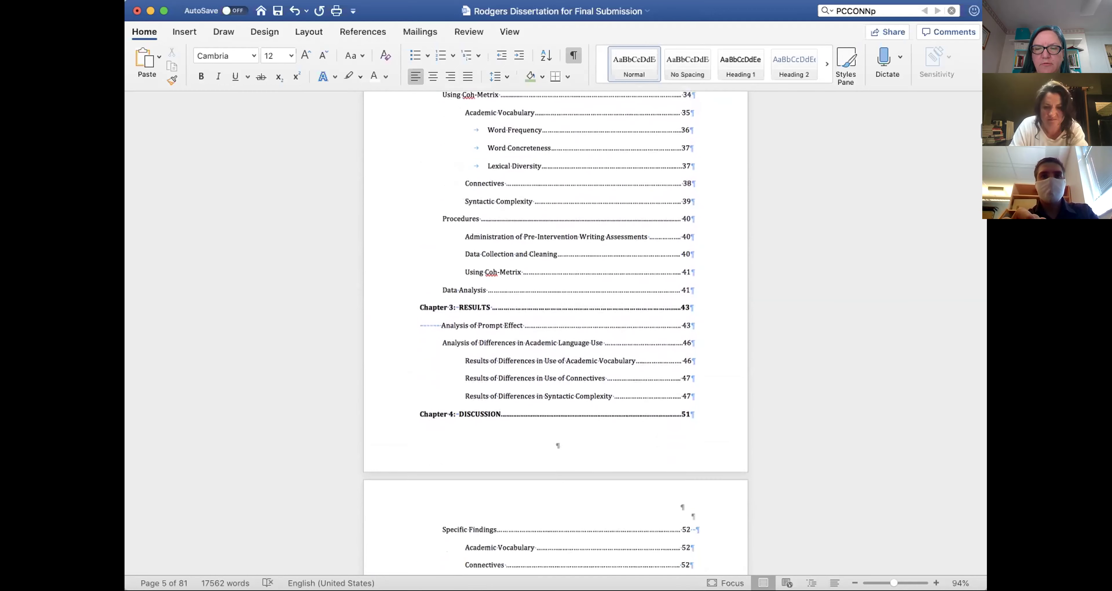
scroll(555, 319, "down", 2)
scroll(640, 318, "up", 20)
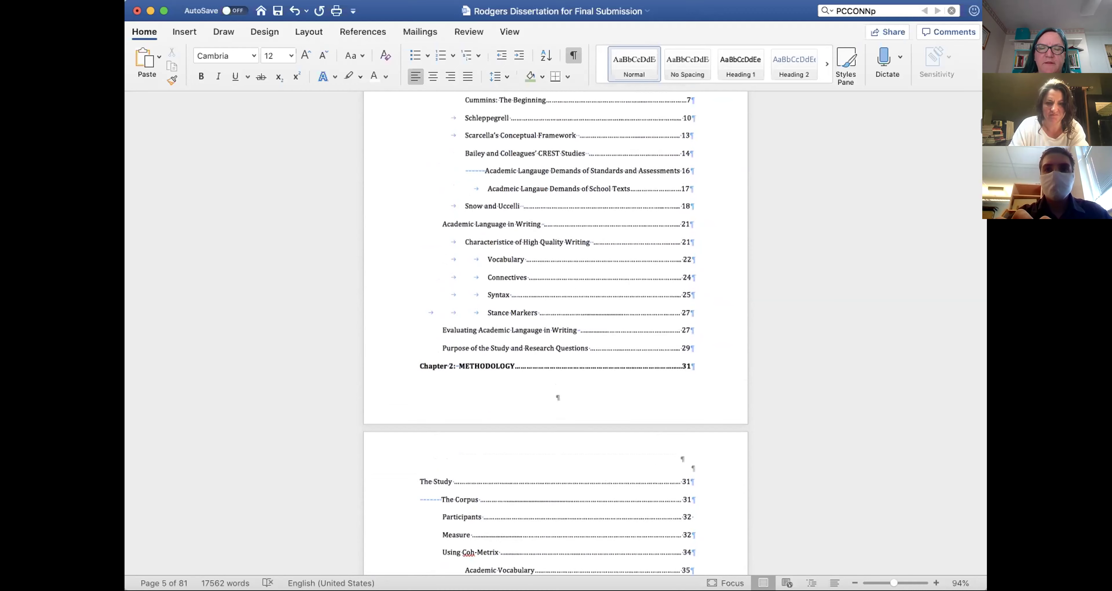
scroll(490, 437, "down", 20)
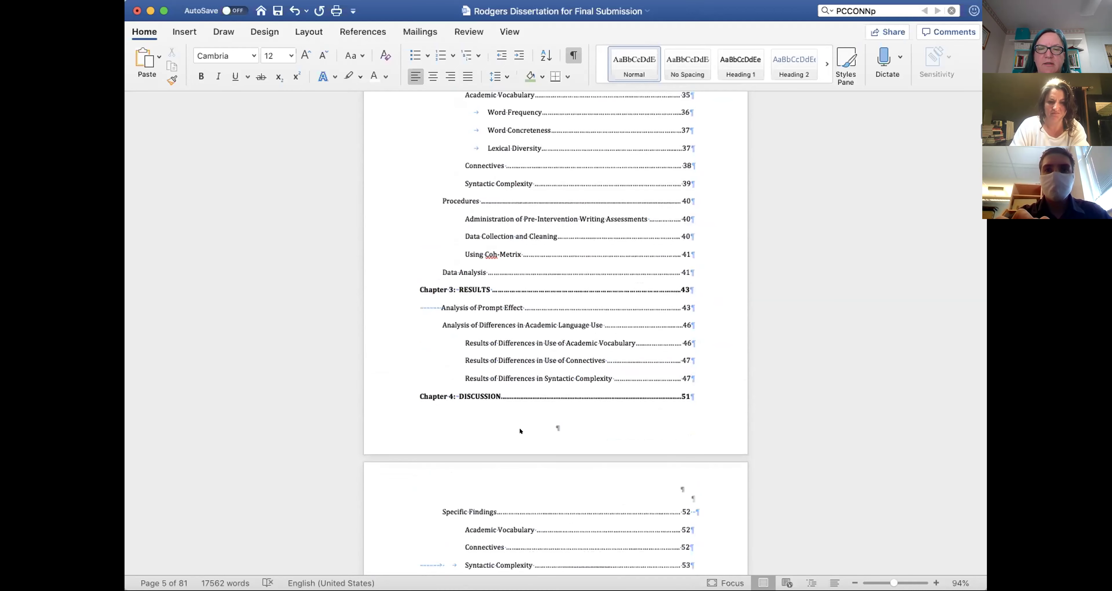
- Open the Section 4 footer below the table of contents for editing
double_click(520, 429)
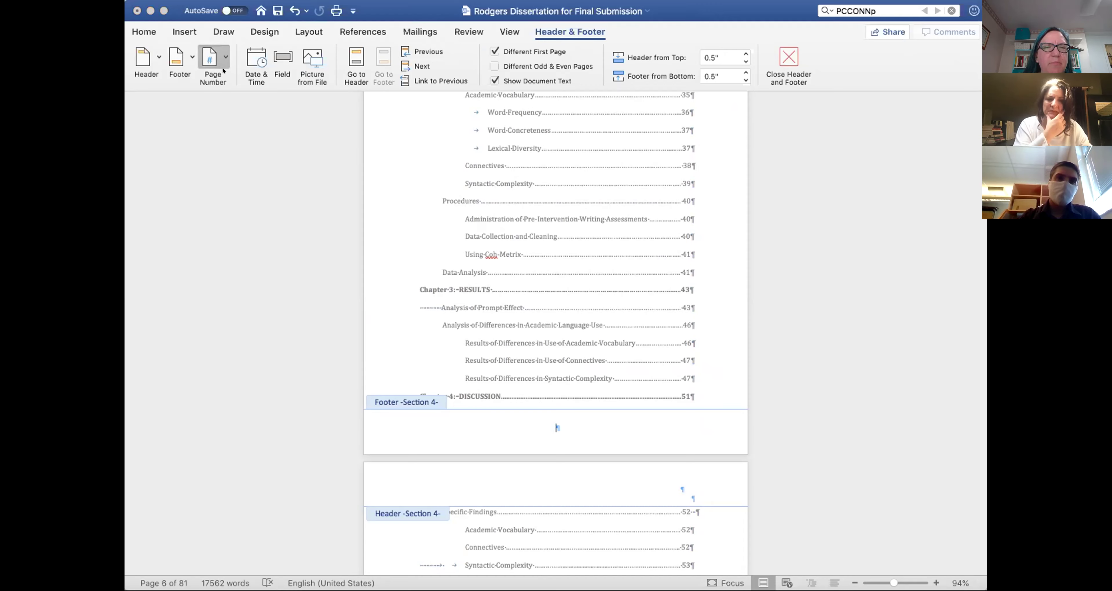
- Format page numbers as lowercase roman numerals (i, ii, iii) starting at iv
left_click(213, 64)
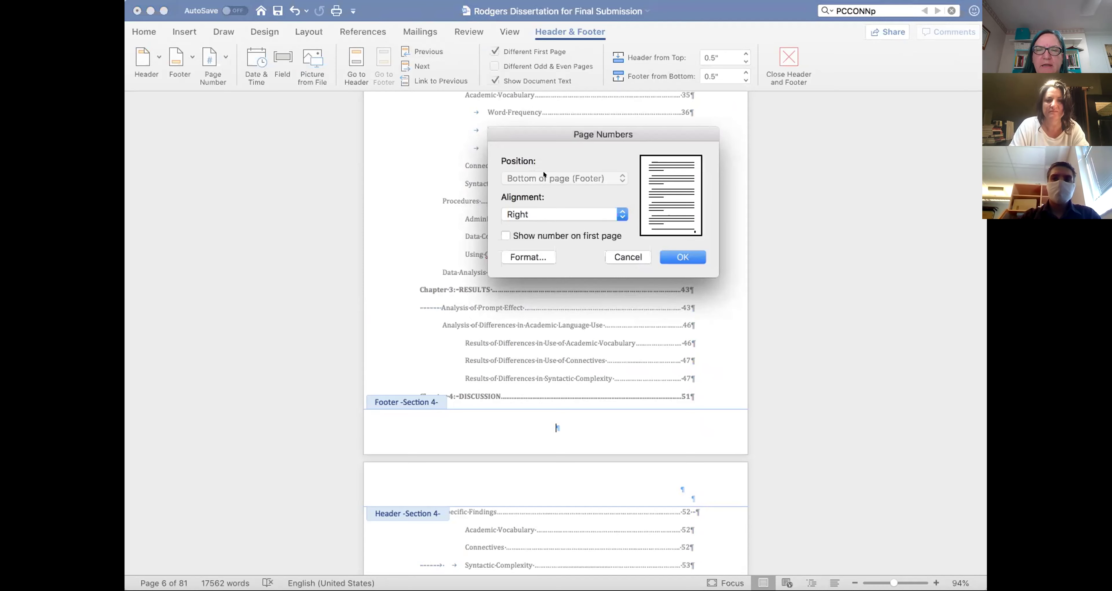
left_click(523, 258)
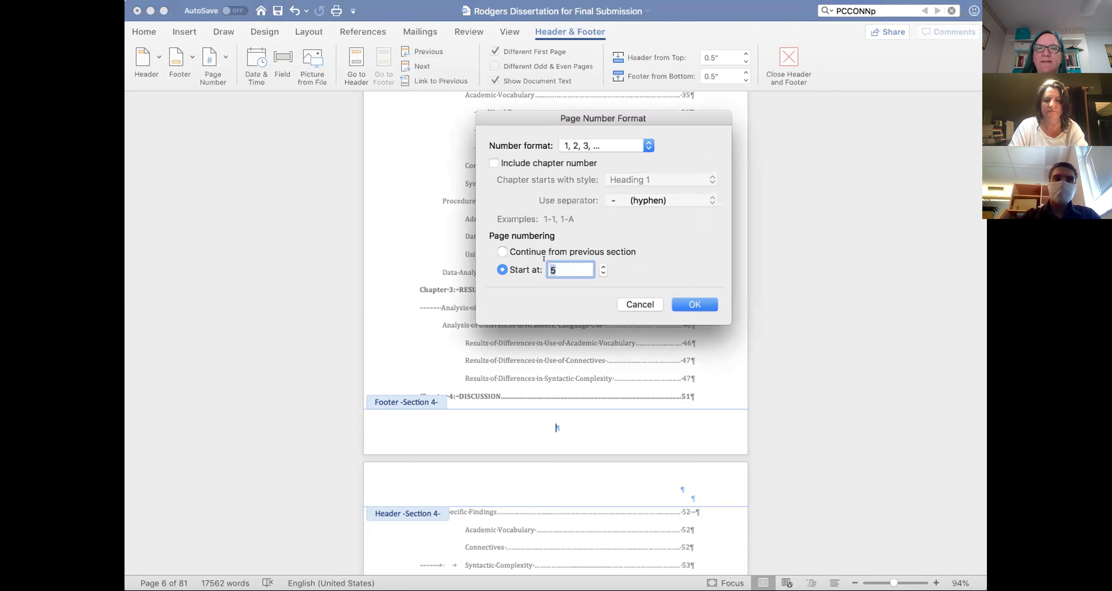
type("v")
key("BackSpace")
type("4")
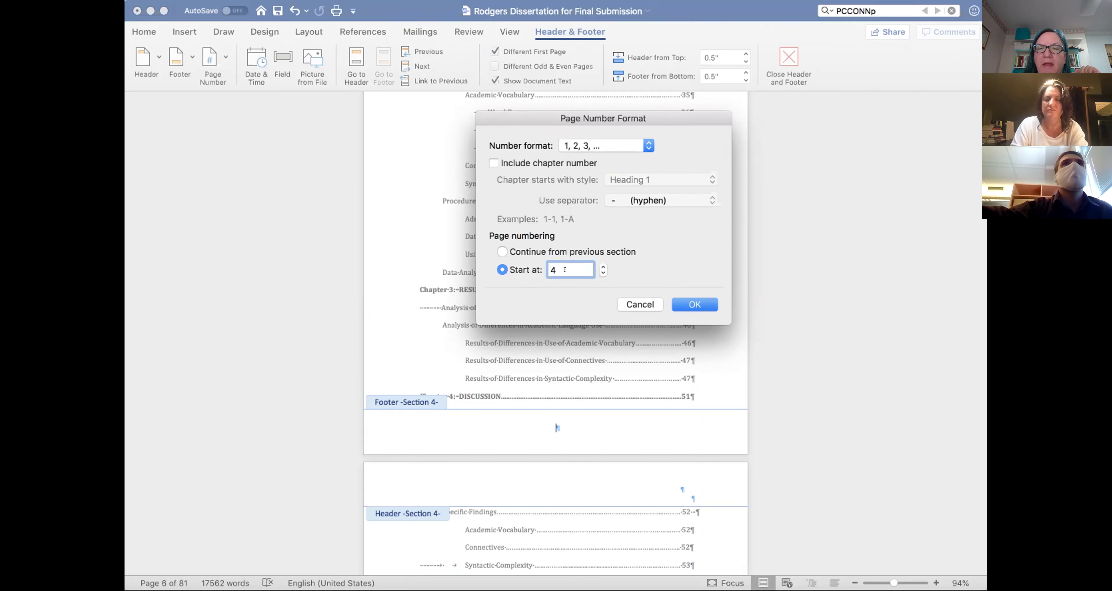
left_click(596, 144)
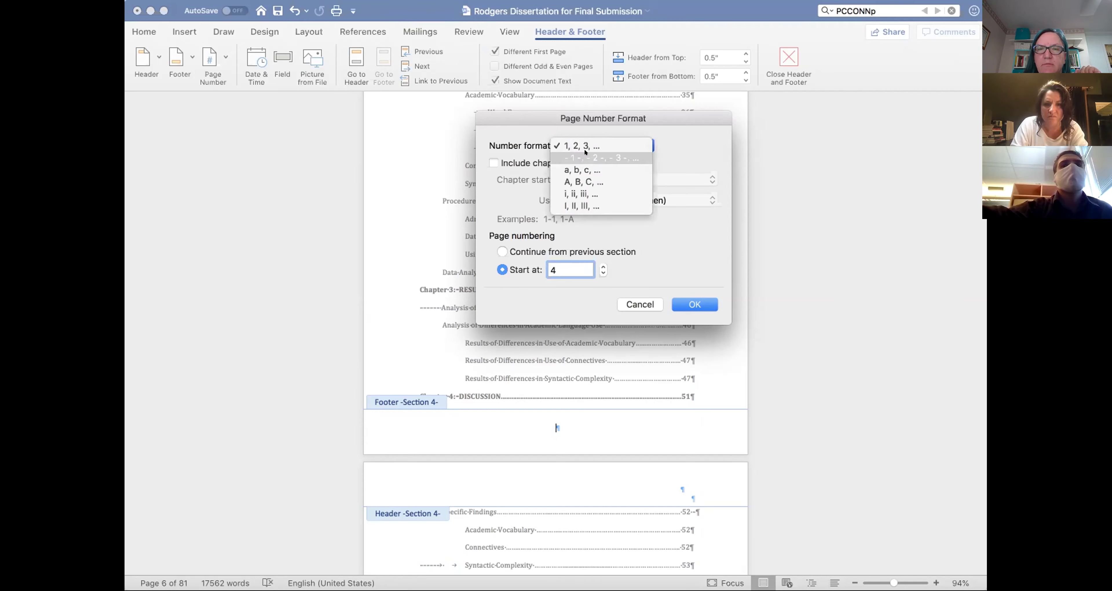
left_click(584, 188)
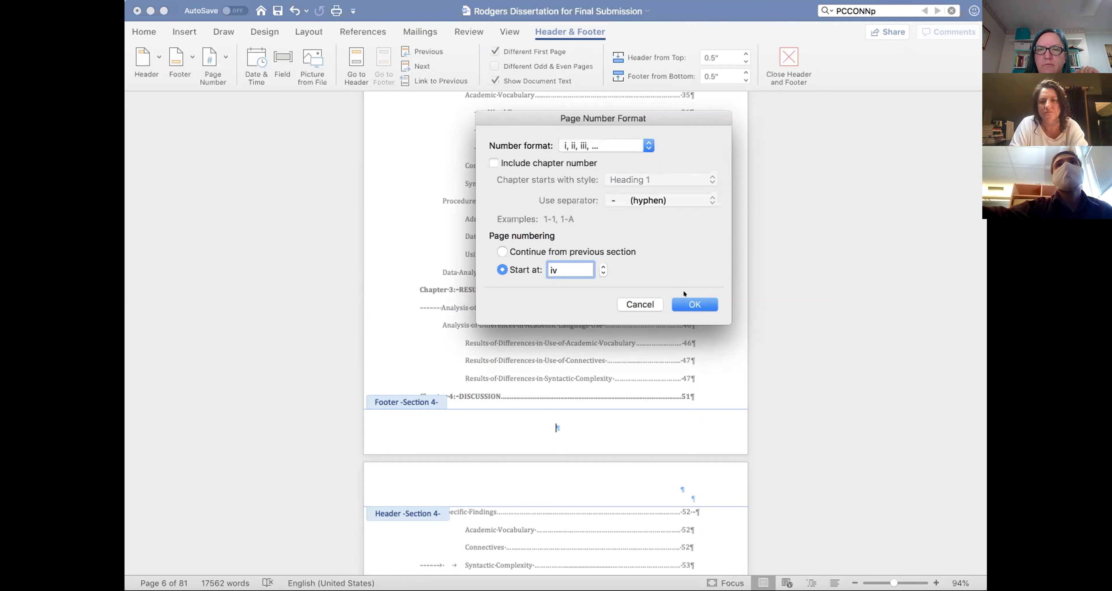
left_click(691, 301)
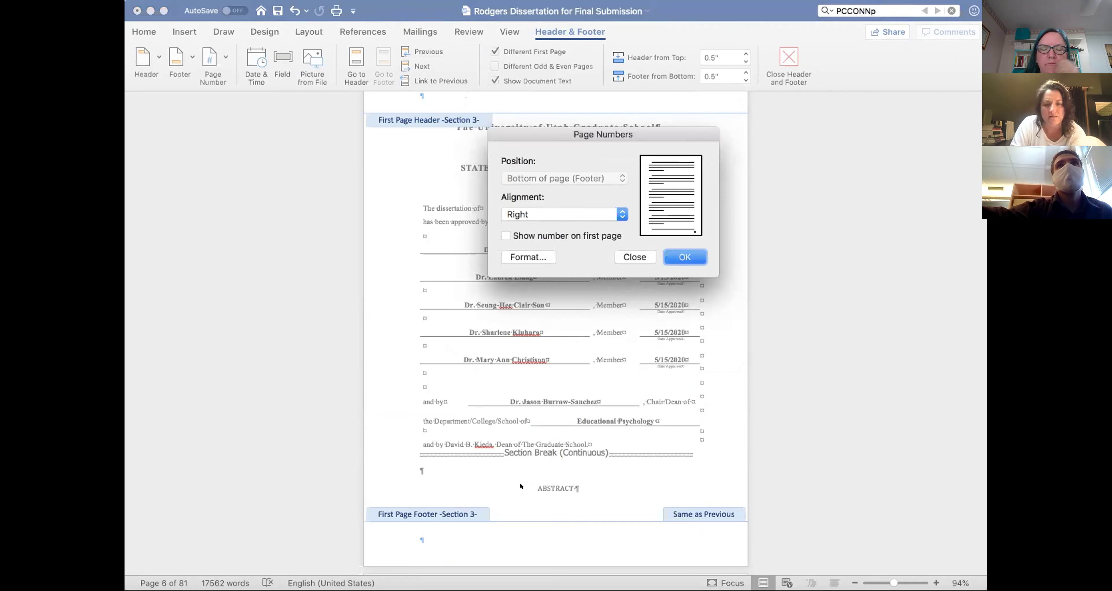
- Move the Page Numbers dialog off the approval page, then close it without inserting a number
left_click_drag(543, 142, 714, 205)
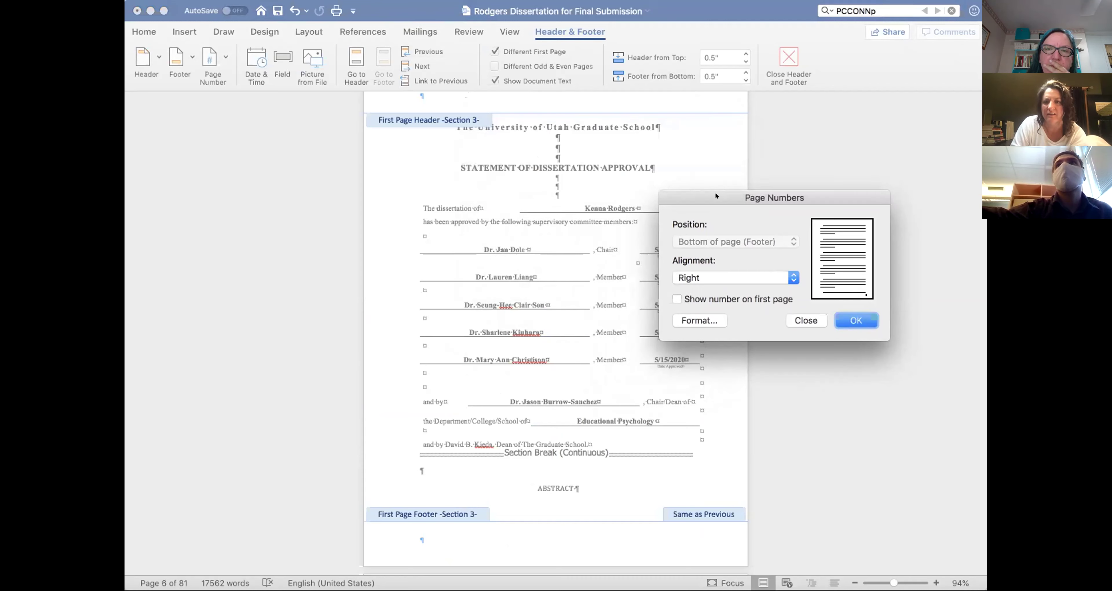
left_click_drag(715, 196, 736, 152)
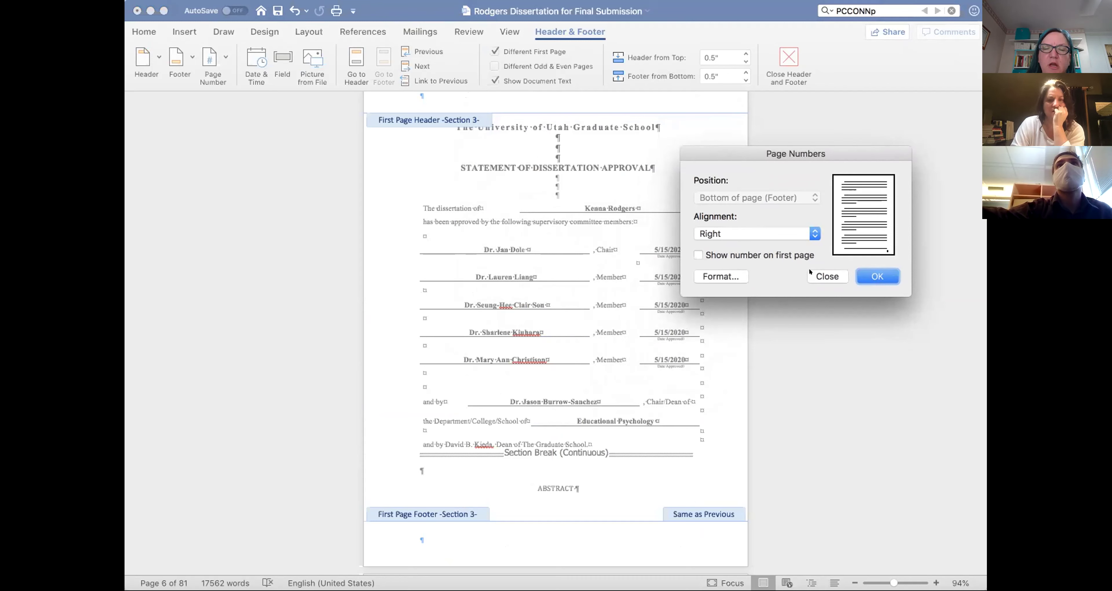
left_click_drag(733, 151, 712, 109)
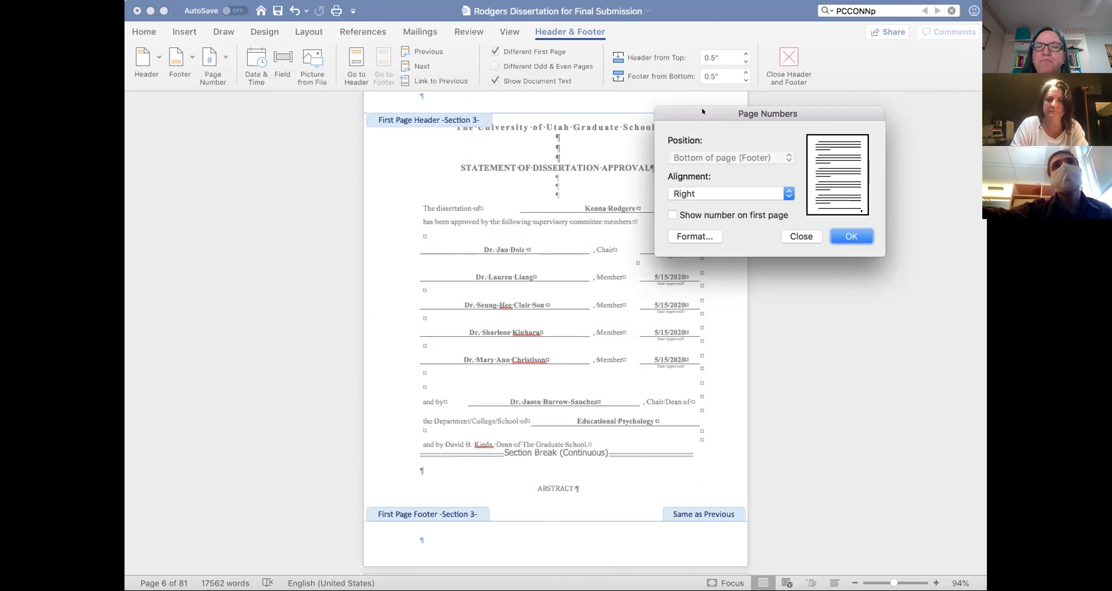
left_click_drag(712, 109, 693, 108)
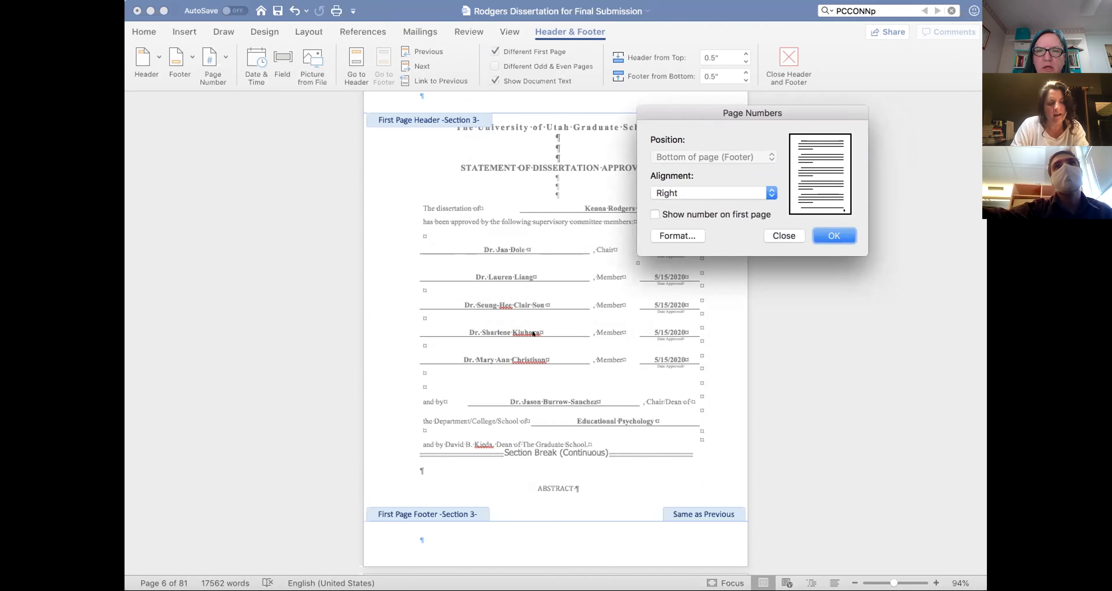
left_click(785, 236)
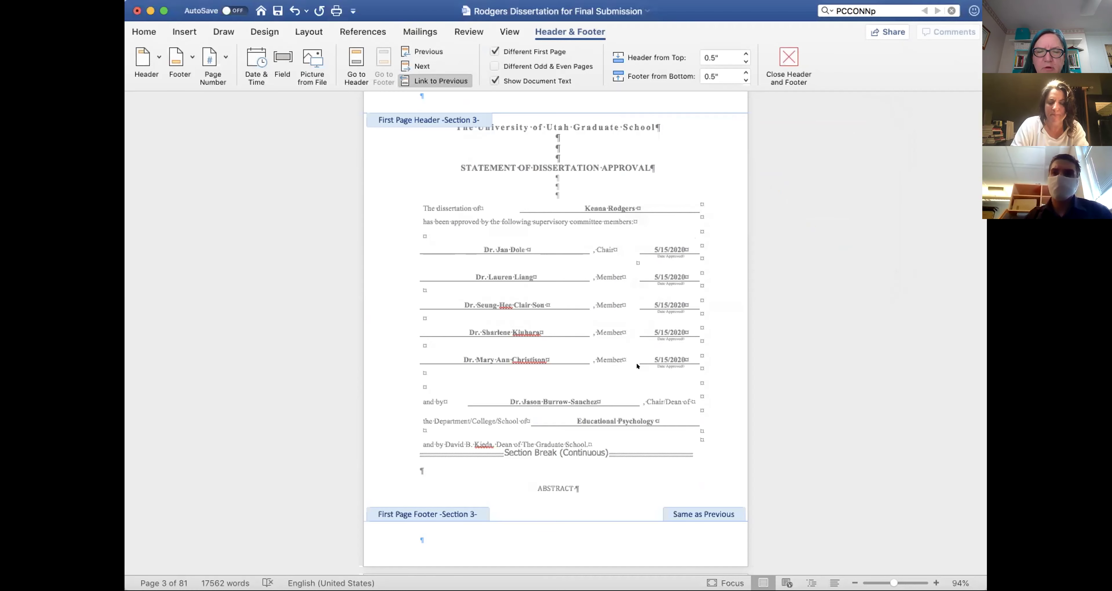
- Scroll to the TABLE OF CONTENTS page and return to normal body editing
scroll(636, 364, "down", 2)
scroll(635, 361, "down", 9)
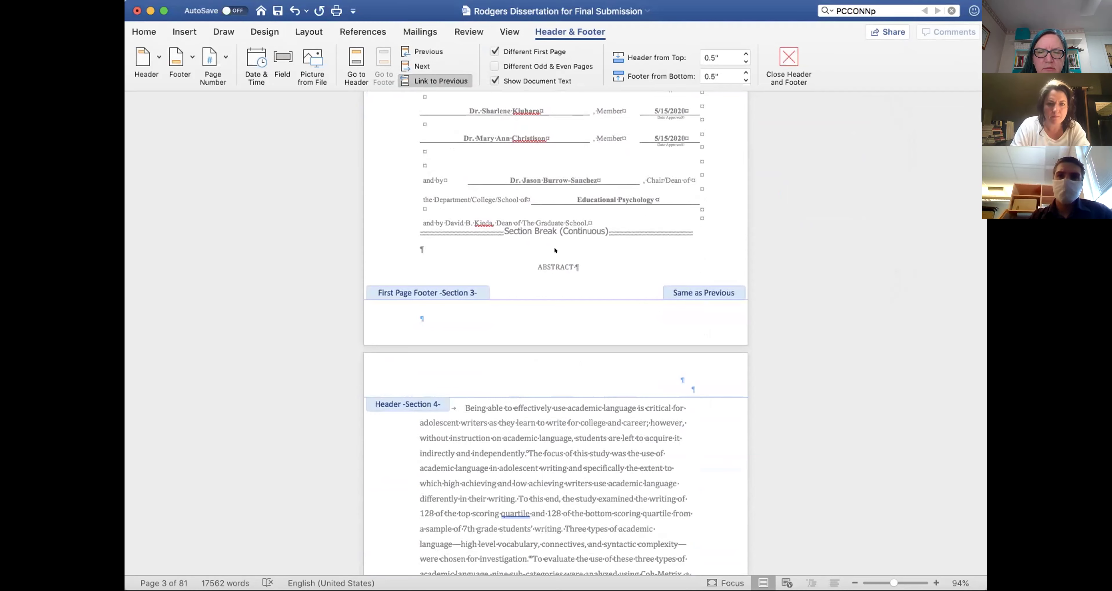
scroll(543, 365, "down", 20)
scroll(544, 367, "down", 20)
scroll(543, 367, "up", 20)
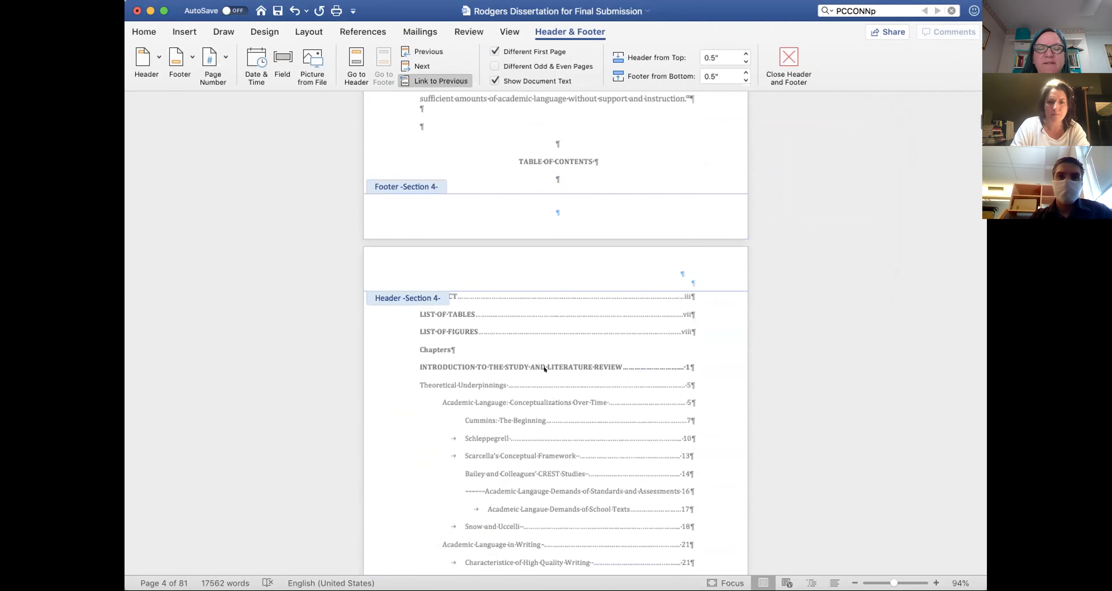
scroll(544, 368, "up", 3)
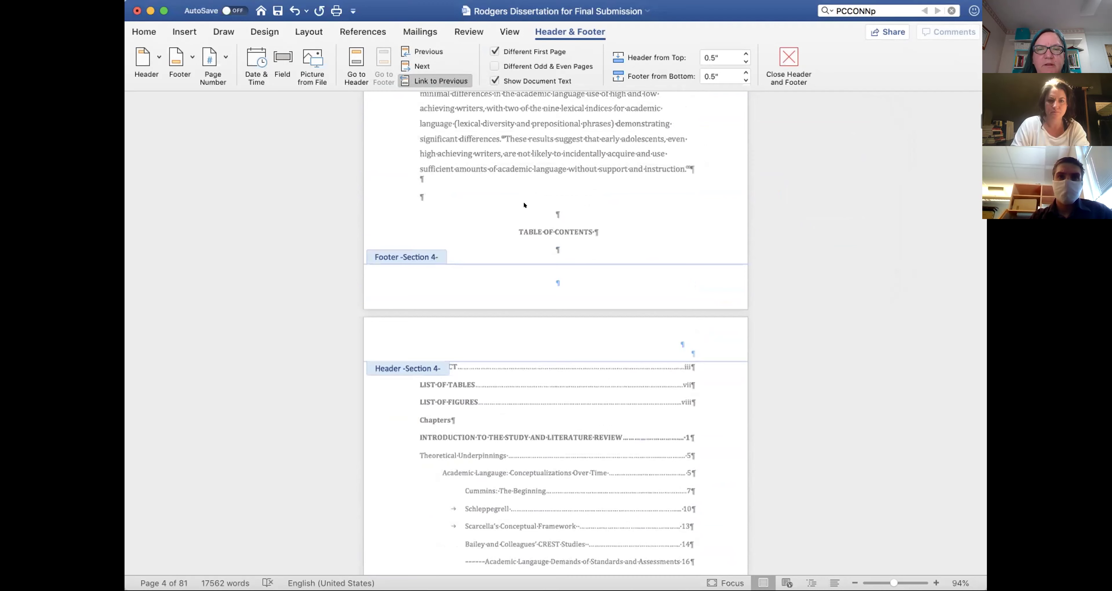
double_click(524, 199)
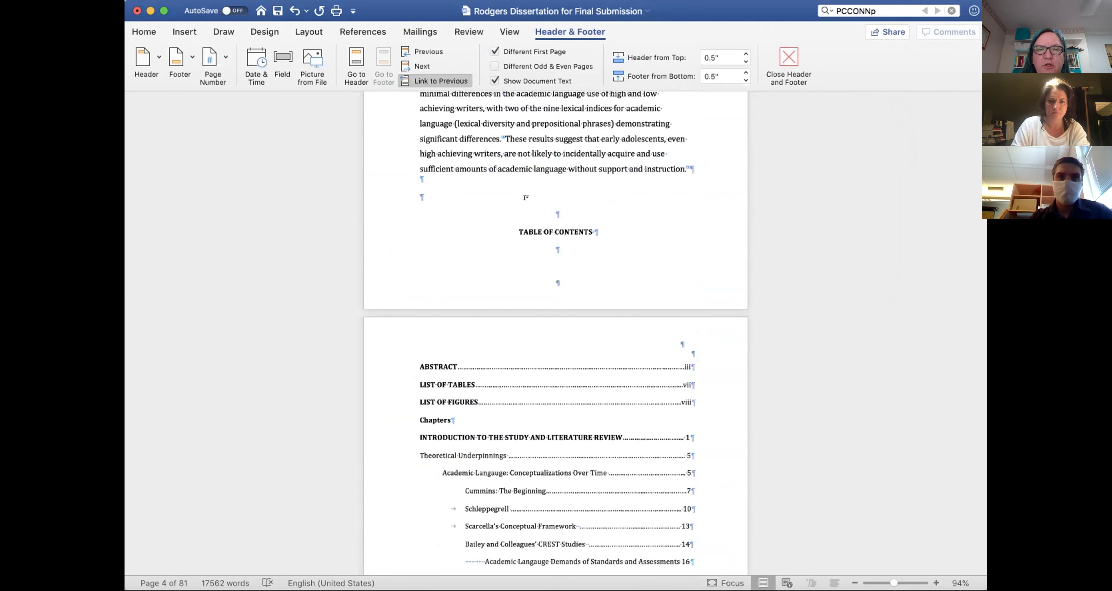
- Insert a Next Page section break before TABLE OF CONTENTS and left-align the empty line above it
left_click(555, 209)
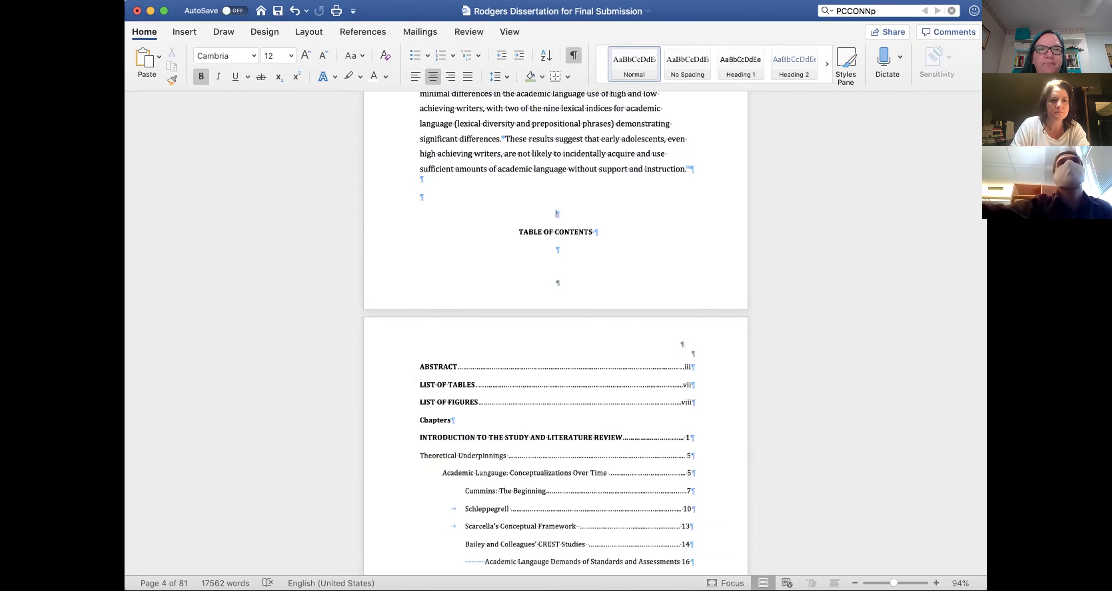
left_click(298, 27)
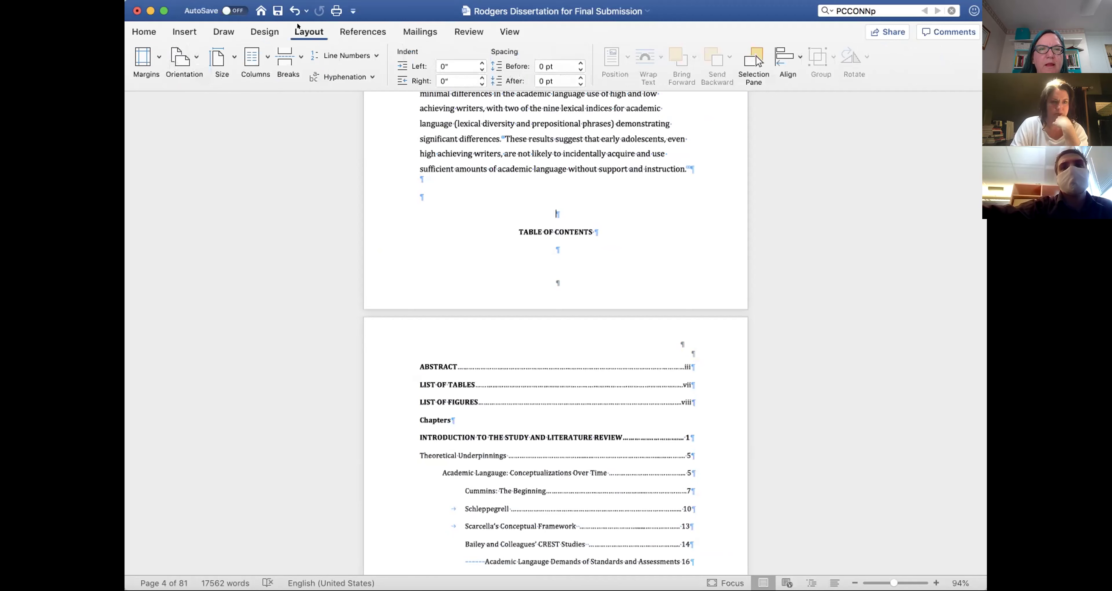
left_click(296, 57)
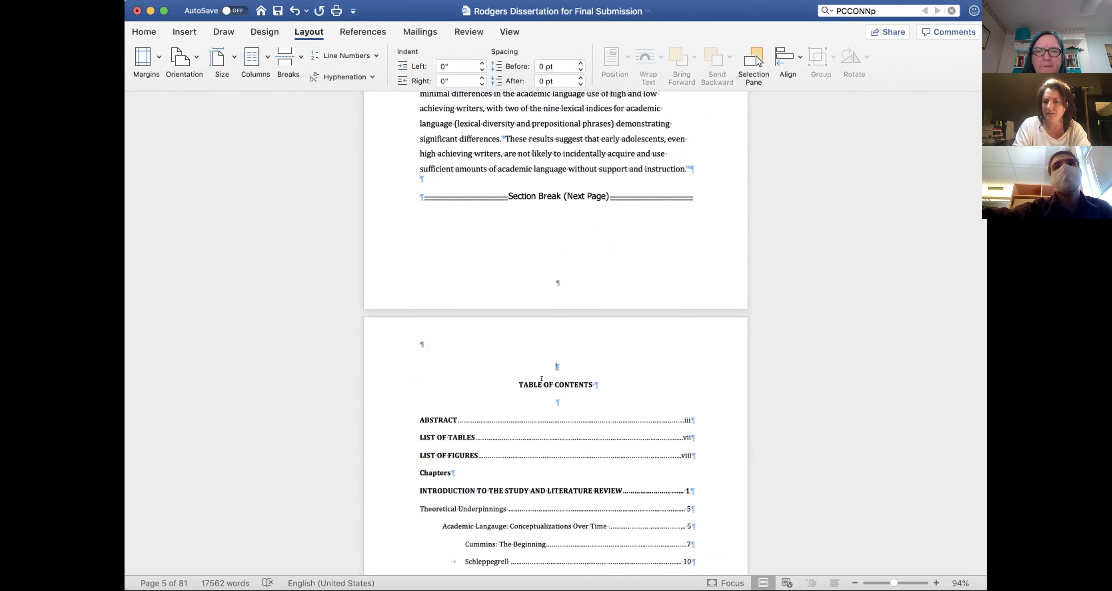
key("super+l")
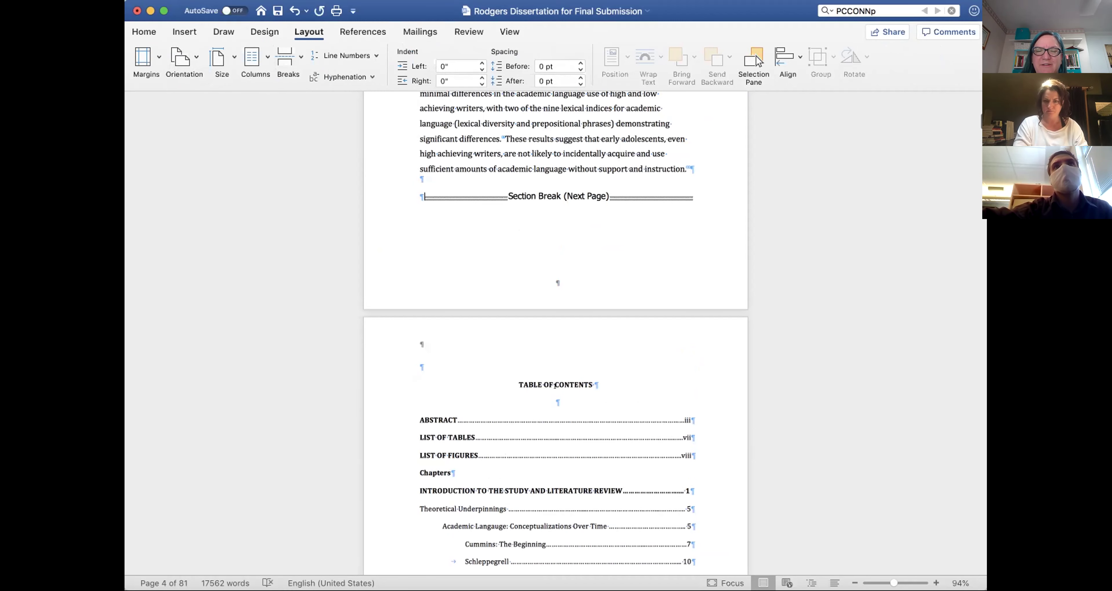
scroll(555, 385, "down", 5)
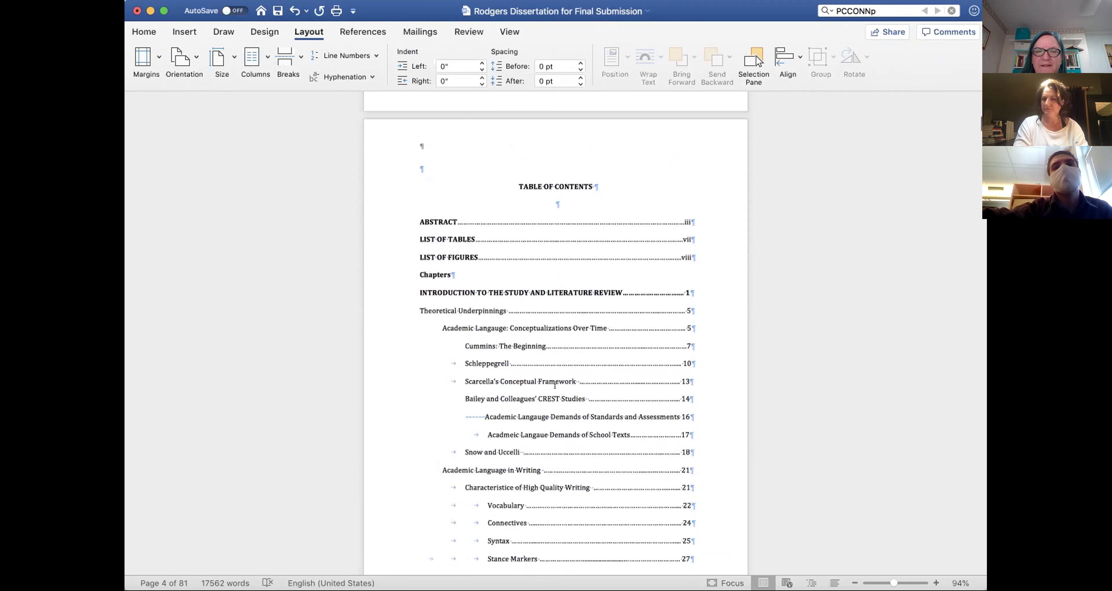
- Unlink the Table of Contents first-page footer and header from the previous section
scroll(554, 384, "down", 2)
scroll(555, 385, "down", 1)
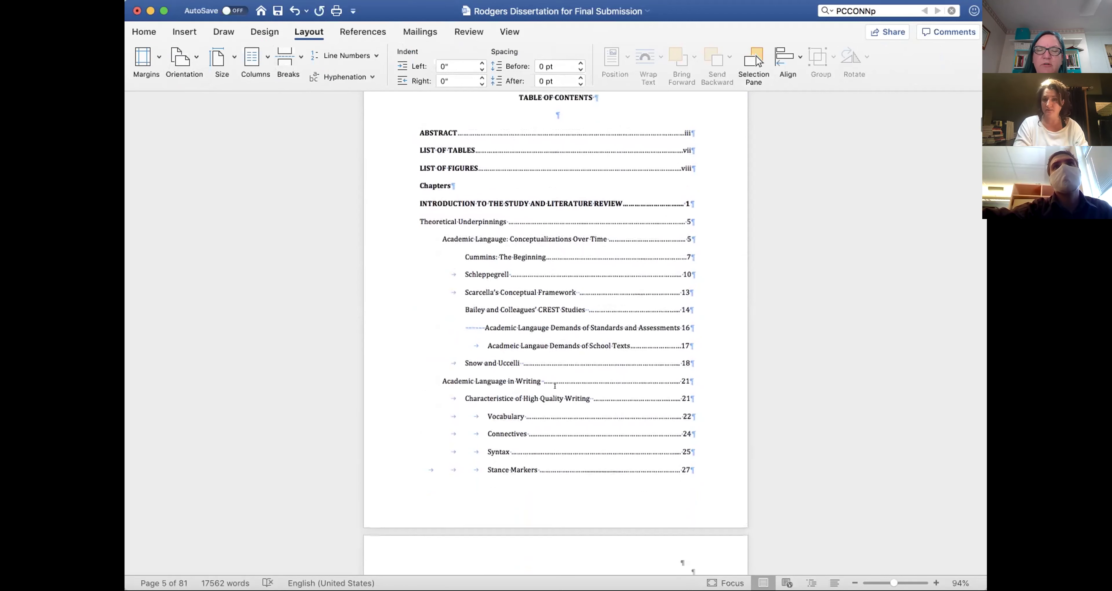
double_click(544, 494)
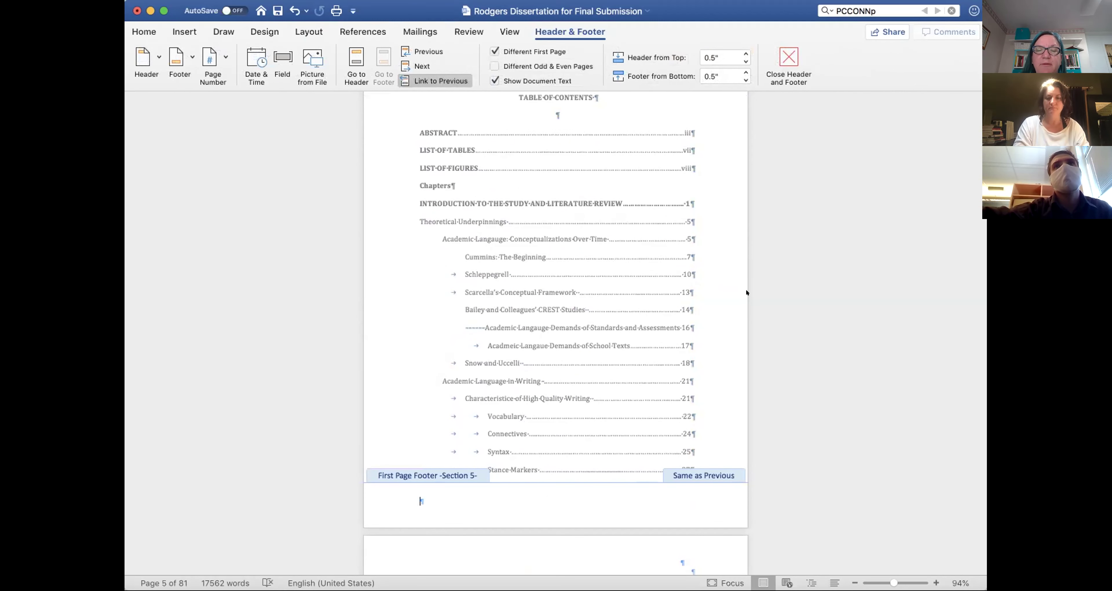
left_click(425, 79)
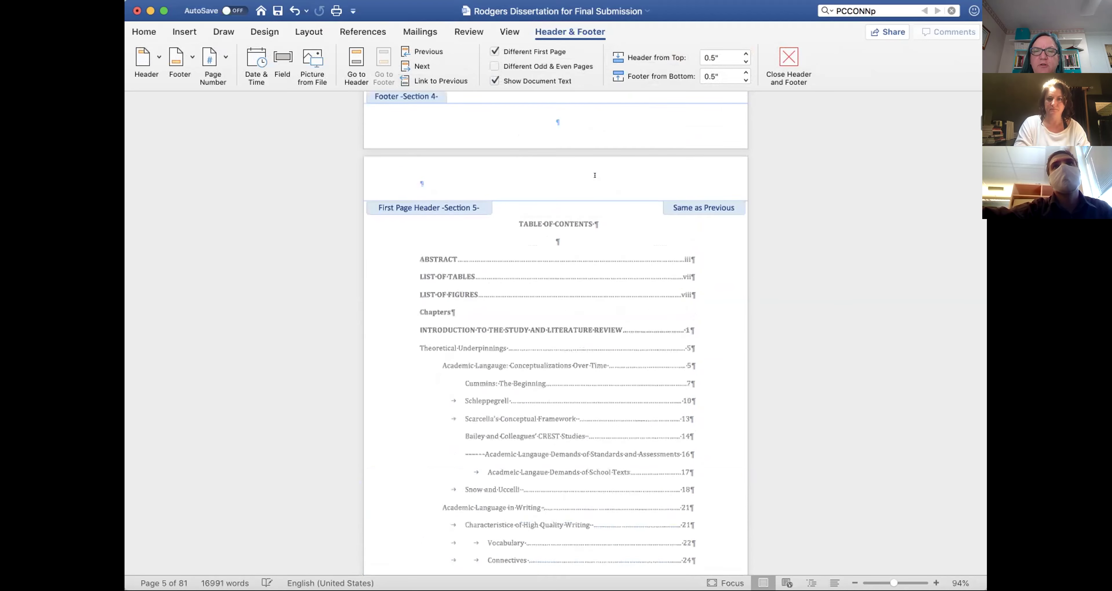
left_click(426, 79)
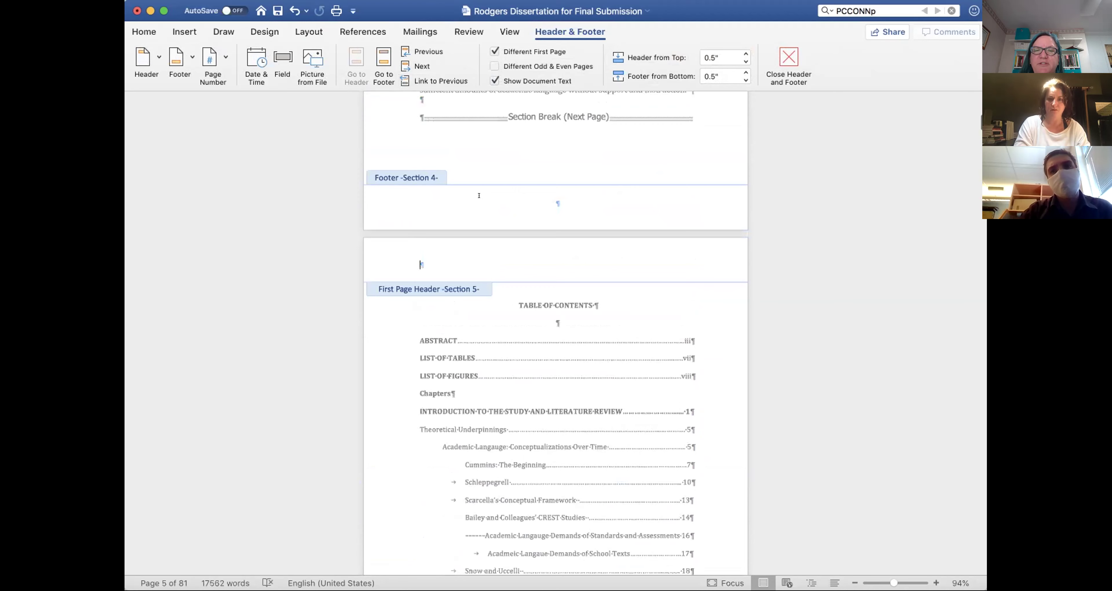
- Unlink the regular Section 5 header and footer from the previous section
scroll(479, 195, "down", 10)
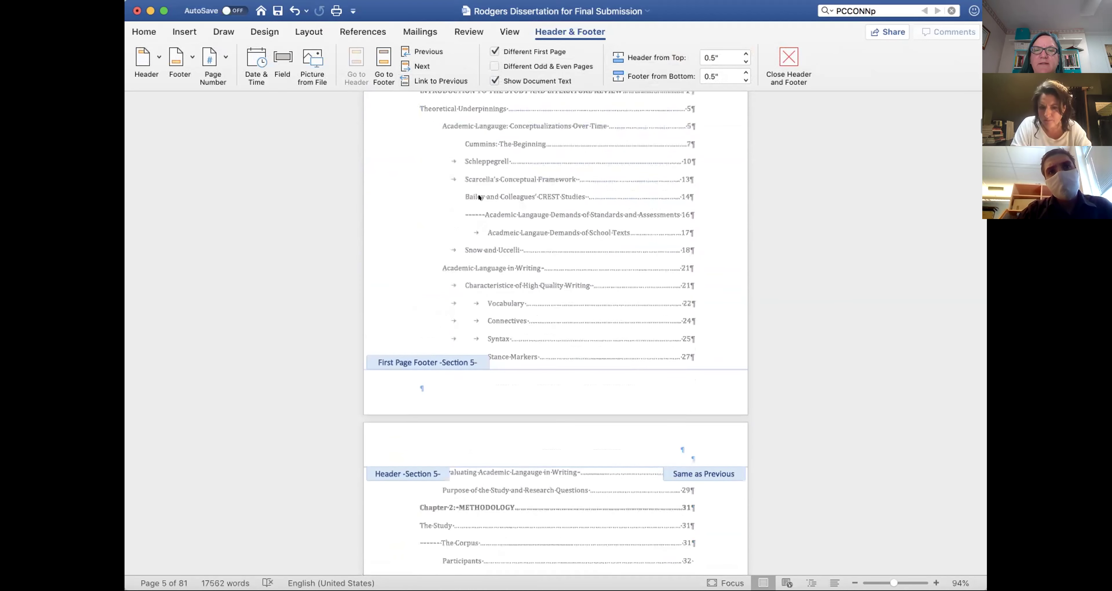
scroll(479, 197, "down", 5)
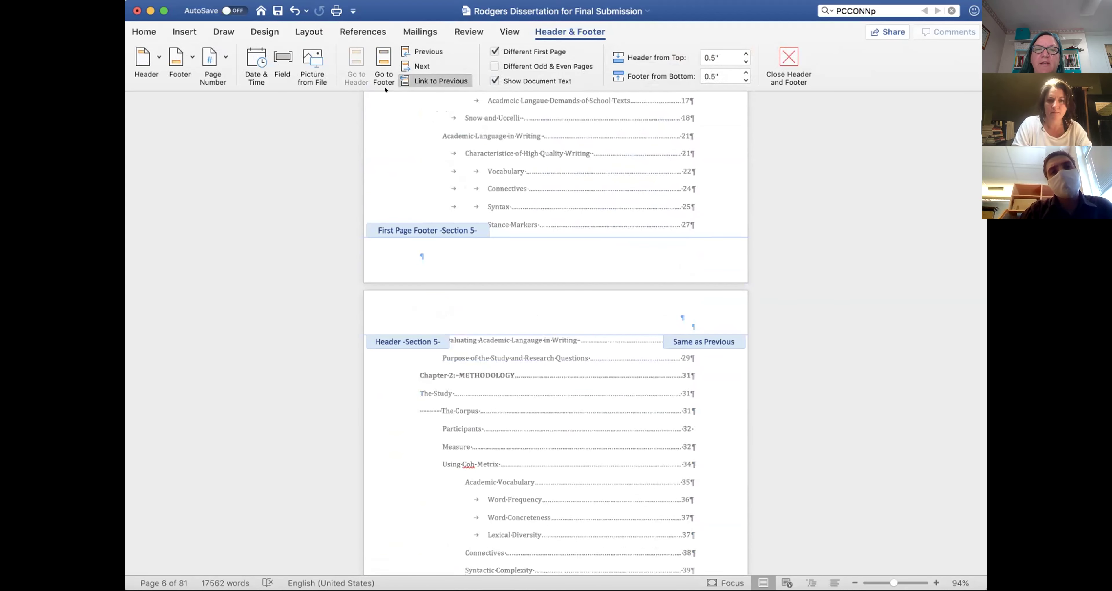
left_click(416, 80)
scroll(489, 278, "down", 15)
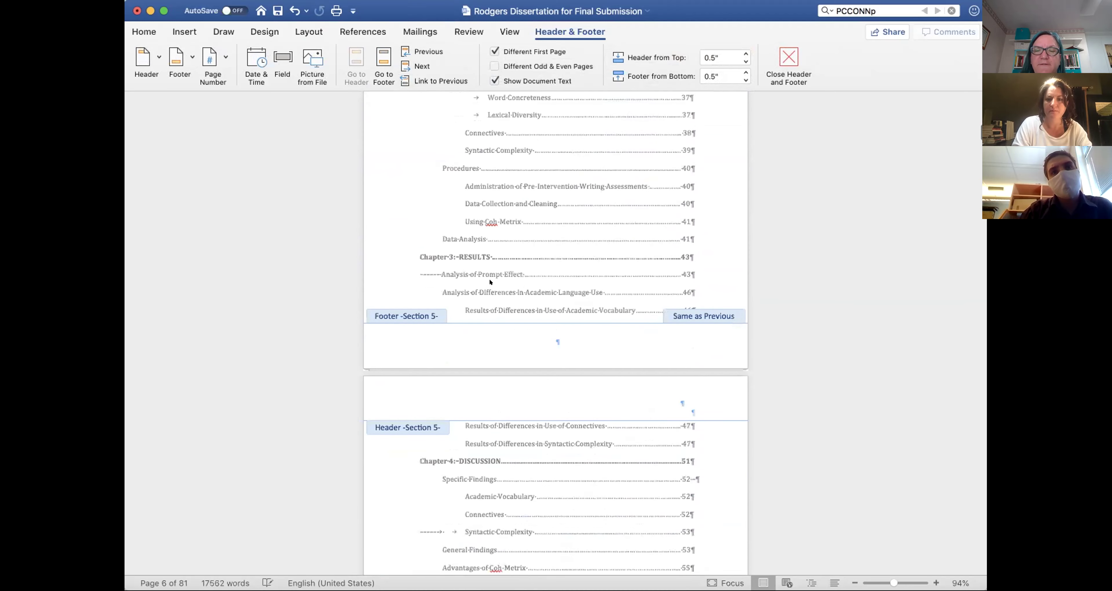
left_click(513, 336)
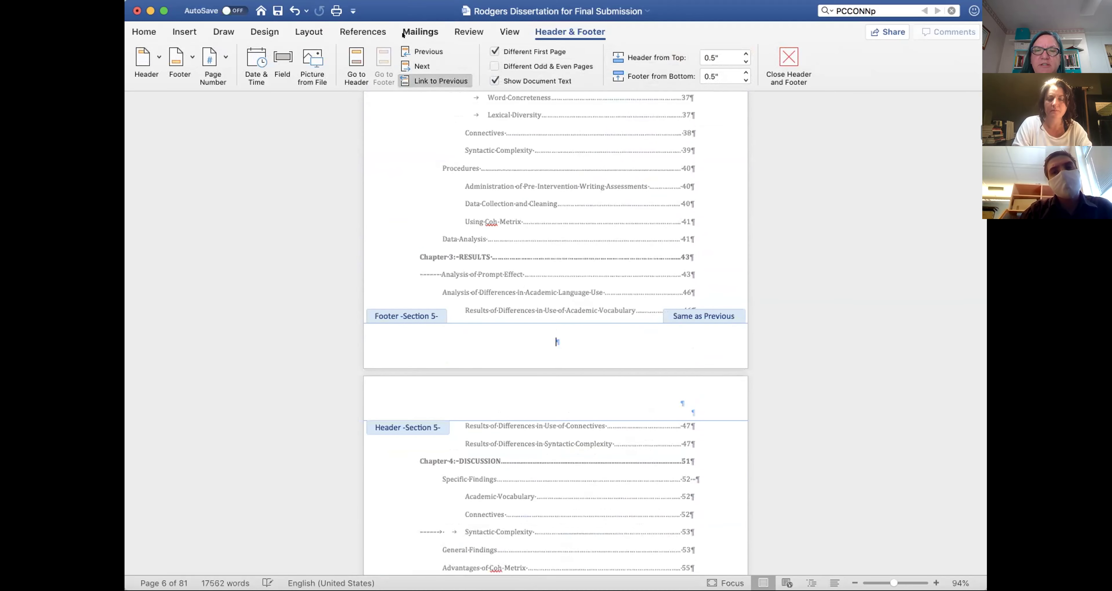
left_click(428, 80)
scroll(512, 216, "down", 10)
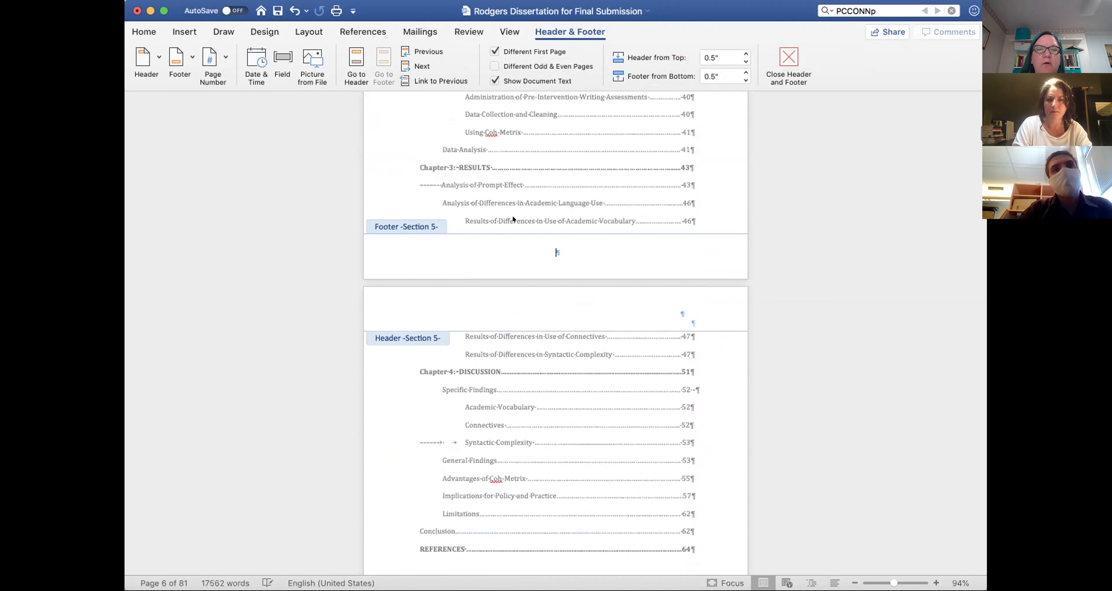
scroll(513, 218, "up", 20)
scroll(512, 219, "down", 10)
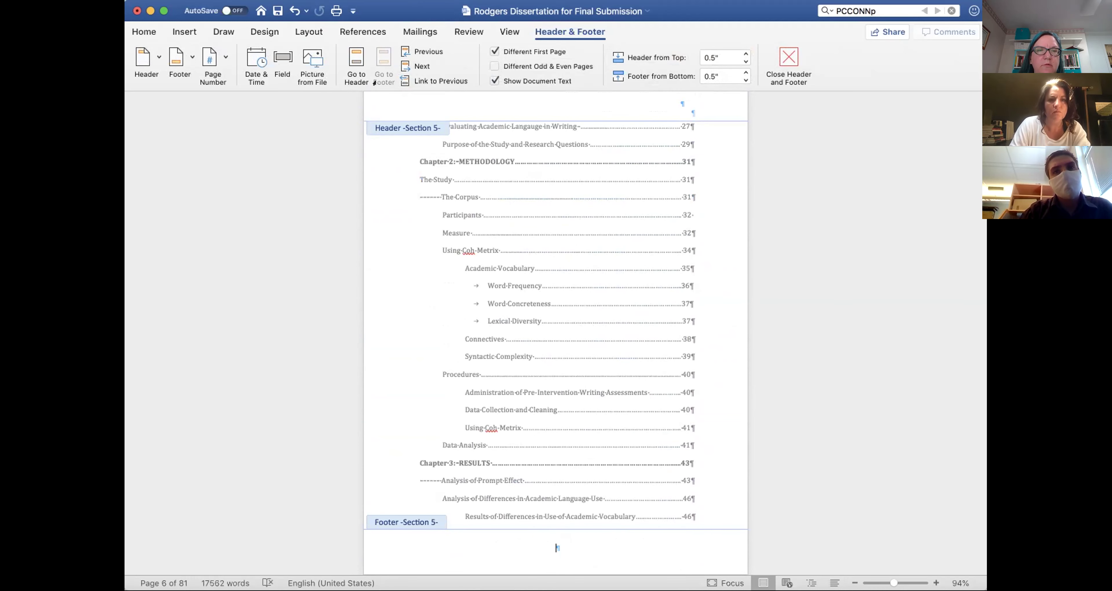
- Insert a footer page number in i, ii, iii format starting at iv
left_click(222, 58)
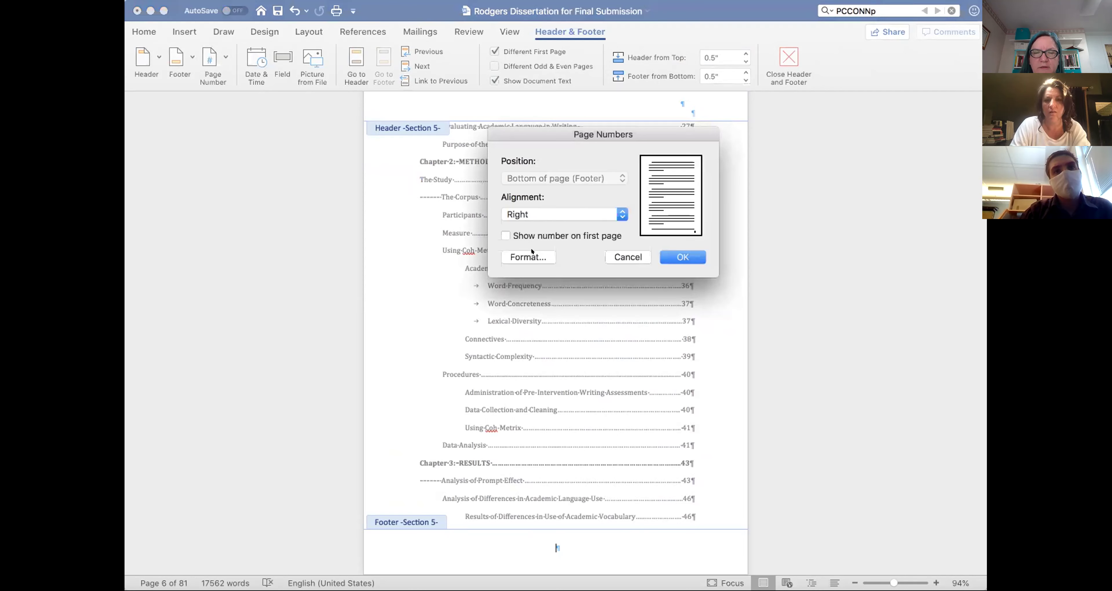
left_click(532, 253)
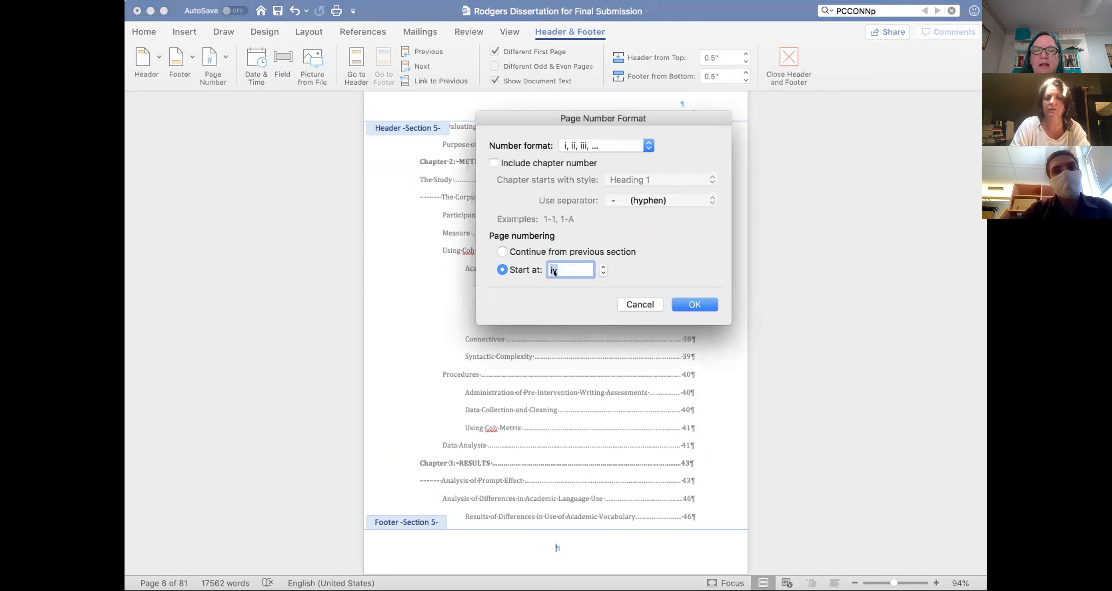
left_click(691, 303)
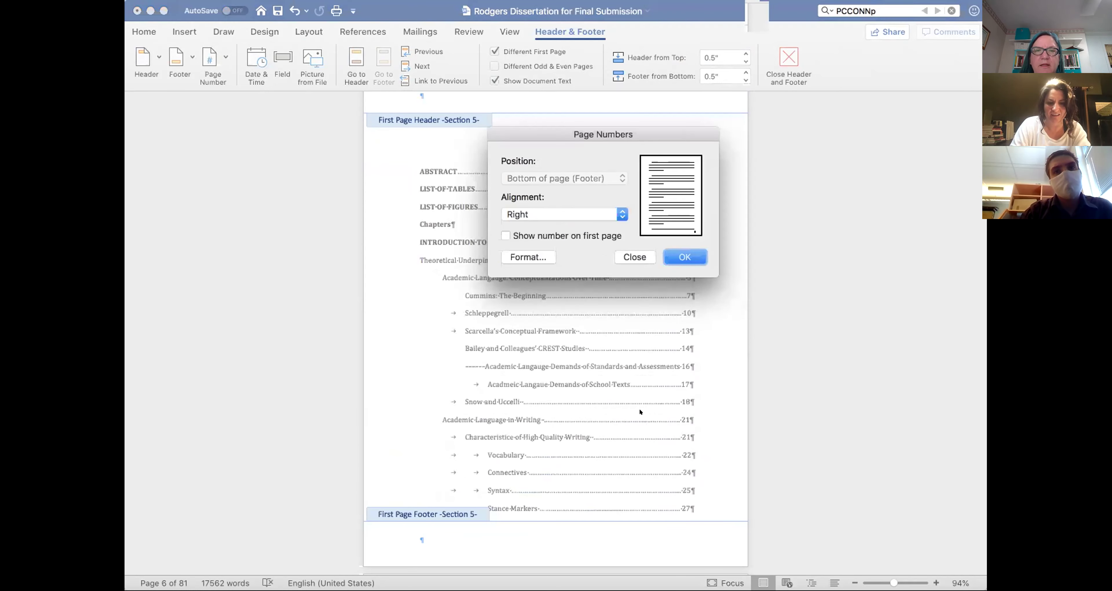
left_click(681, 257)
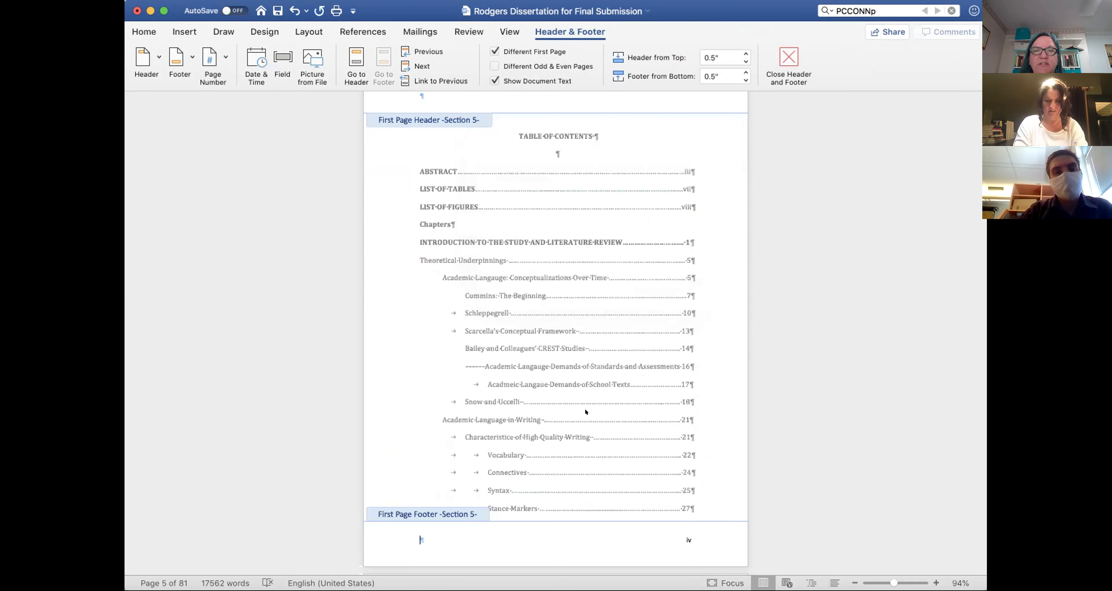
- Delete the iv page number from the first-page footer and select the next footer's empty paragraph
scroll(585, 409, "down", 5)
scroll(585, 409, "up", 1)
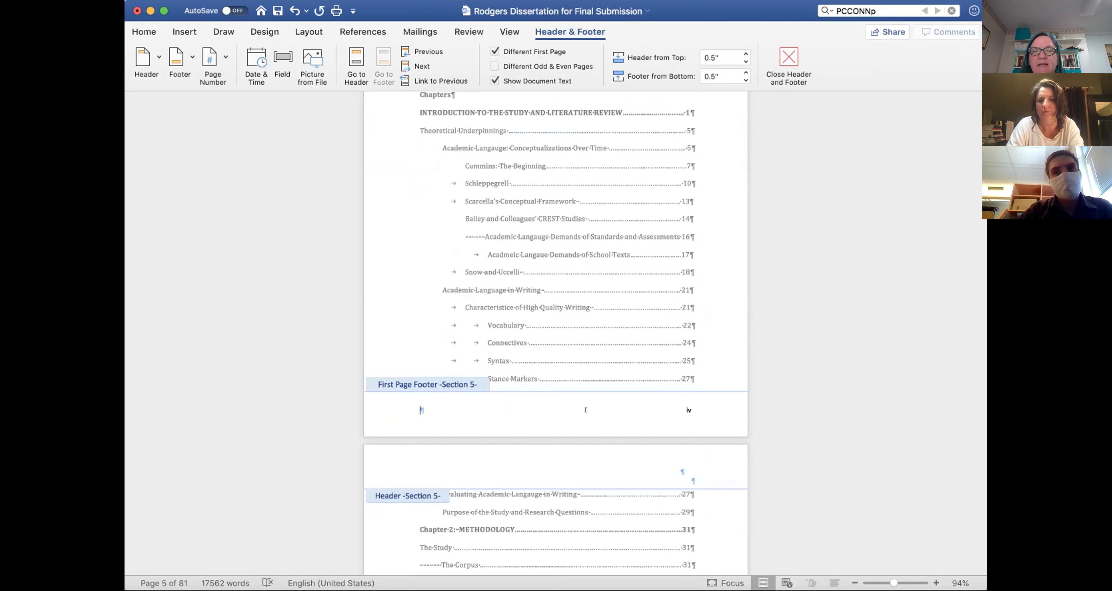
scroll(585, 410, "up", 3)
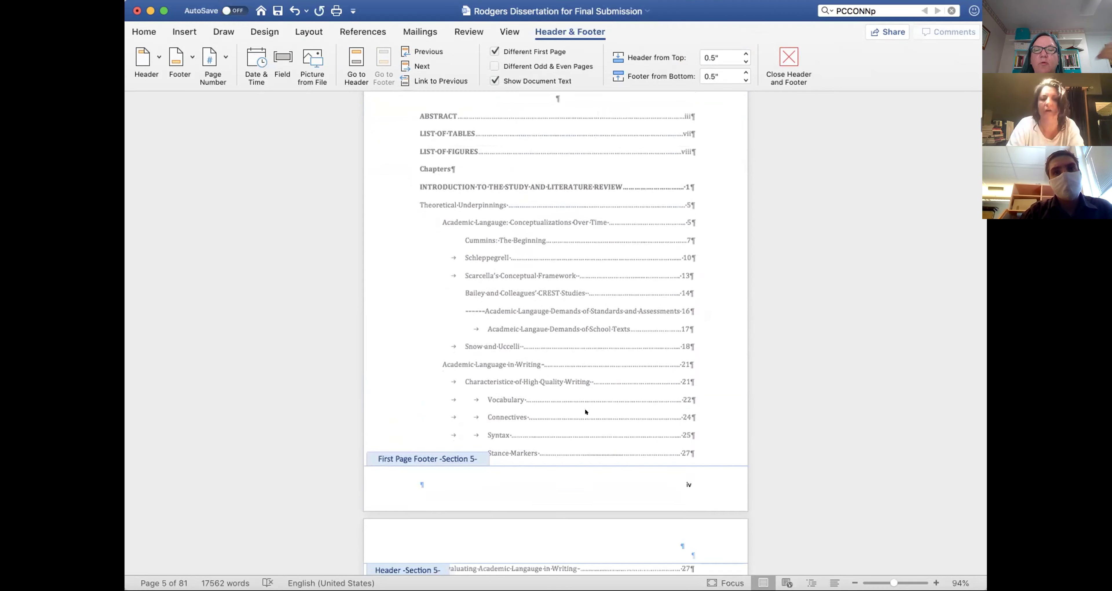
scroll(585, 410, "down", 1)
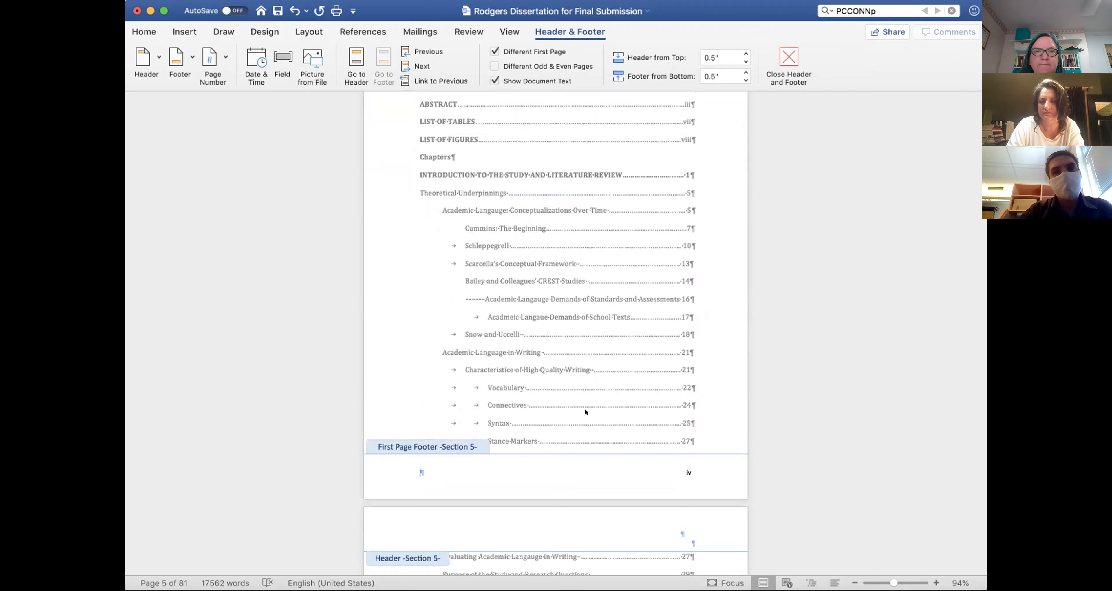
scroll(576, 474, "down", 10)
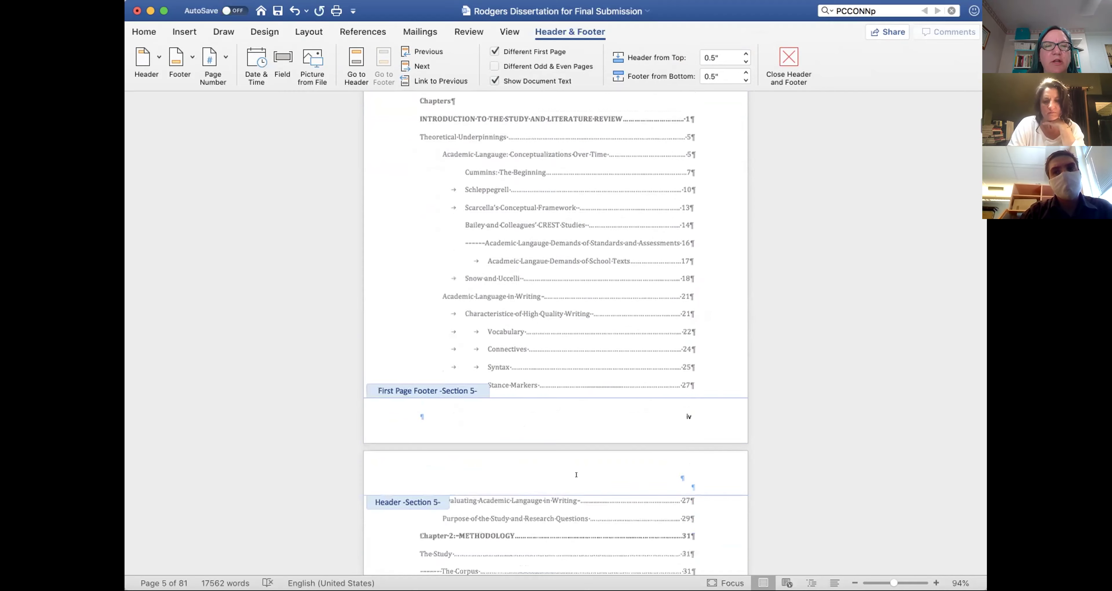
scroll(576, 472, "up", 2)
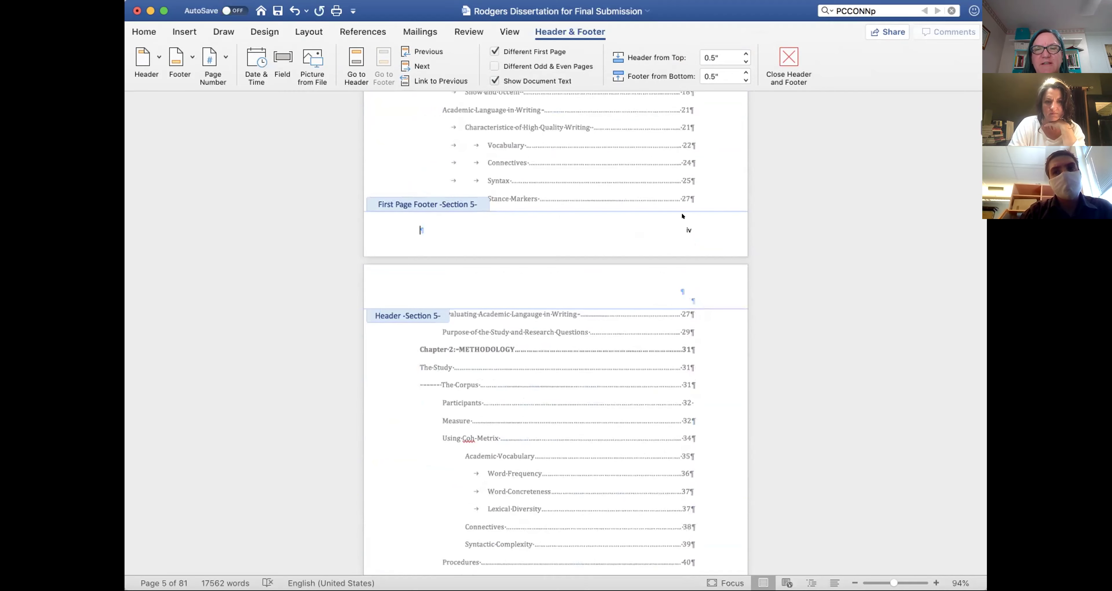
left_click(686, 229)
double_click(689, 230)
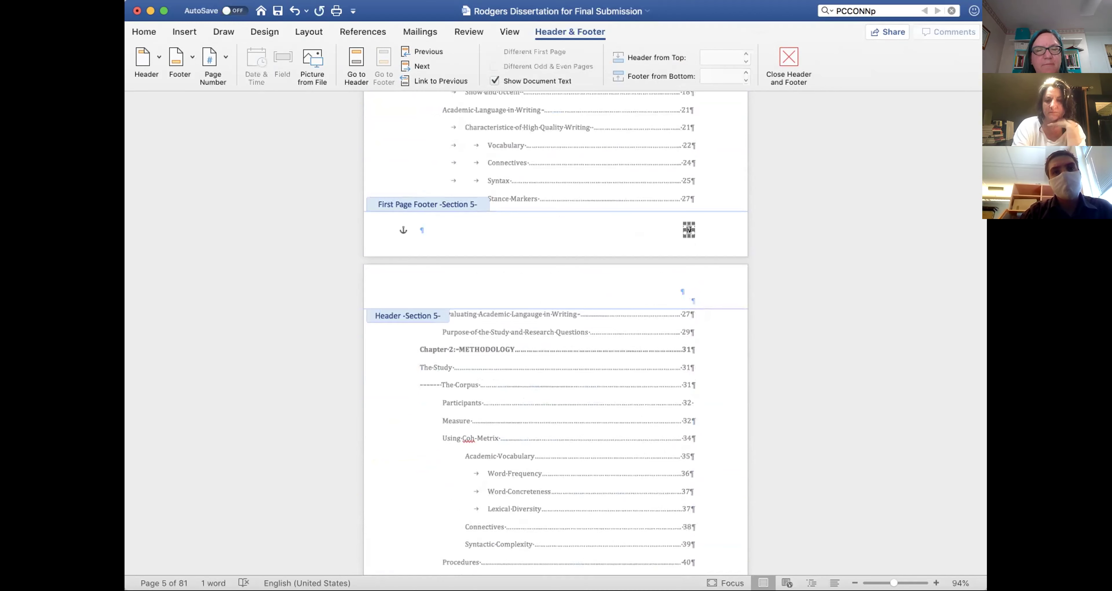
key("BackSpace")
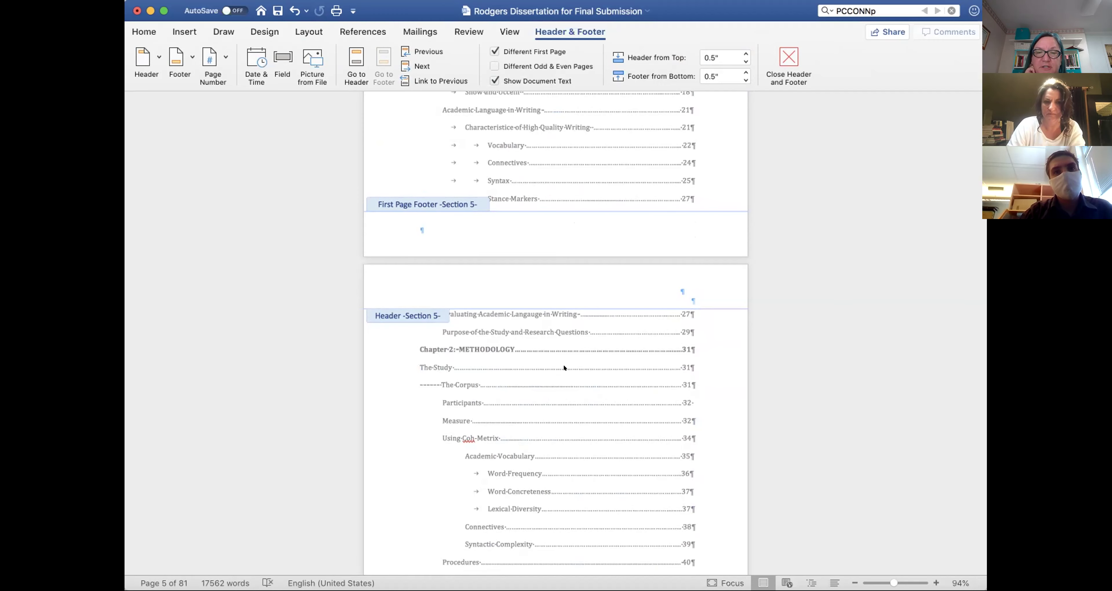
scroll(563, 364, "down", 10)
key("shift+Right")
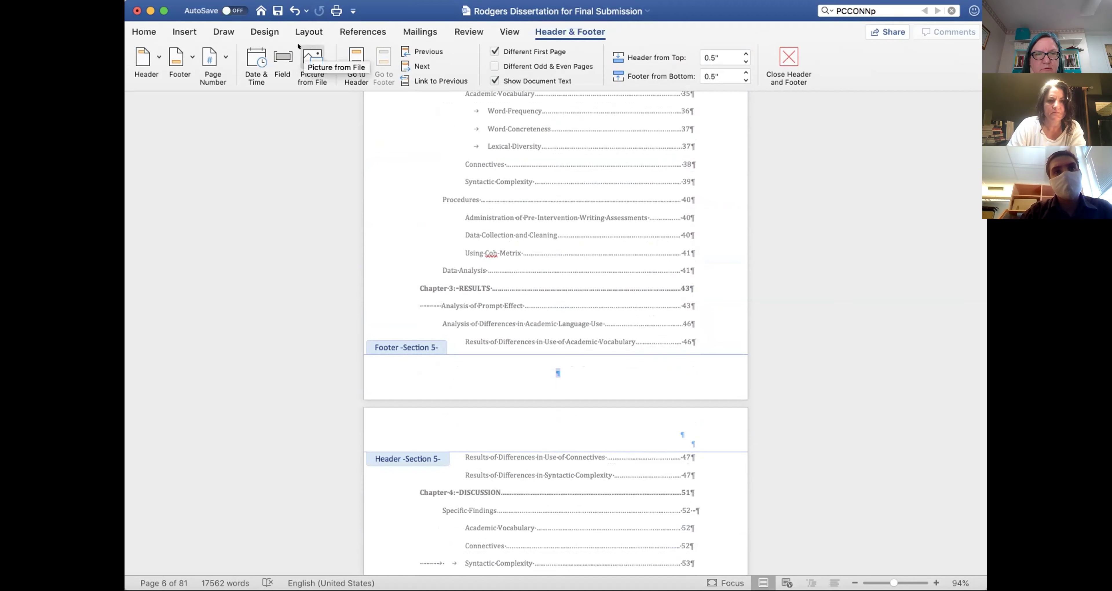
left_click(244, 79)
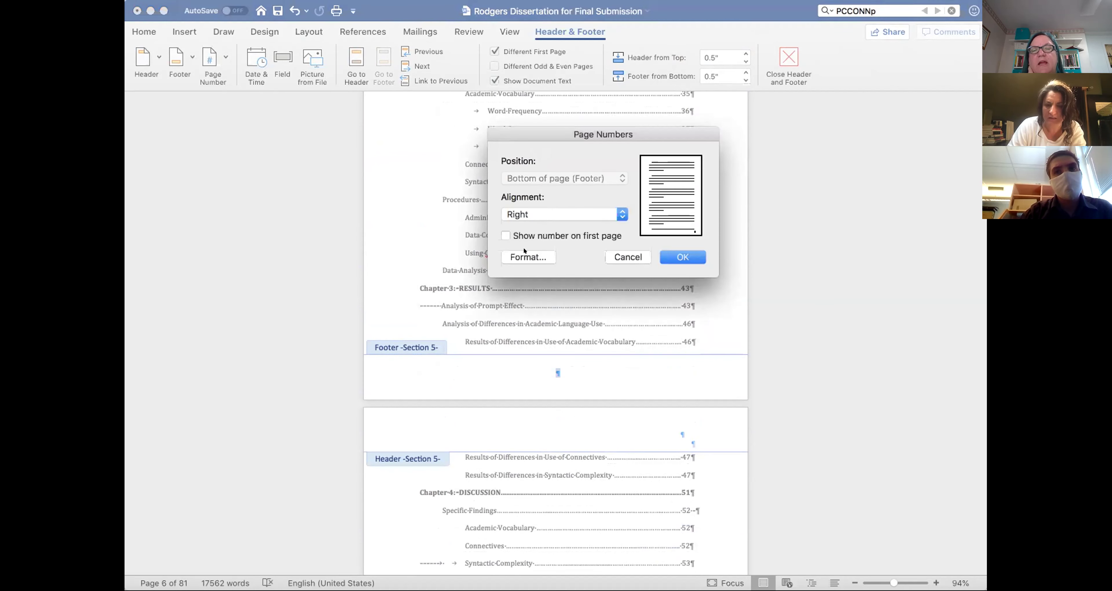
left_click(528, 215)
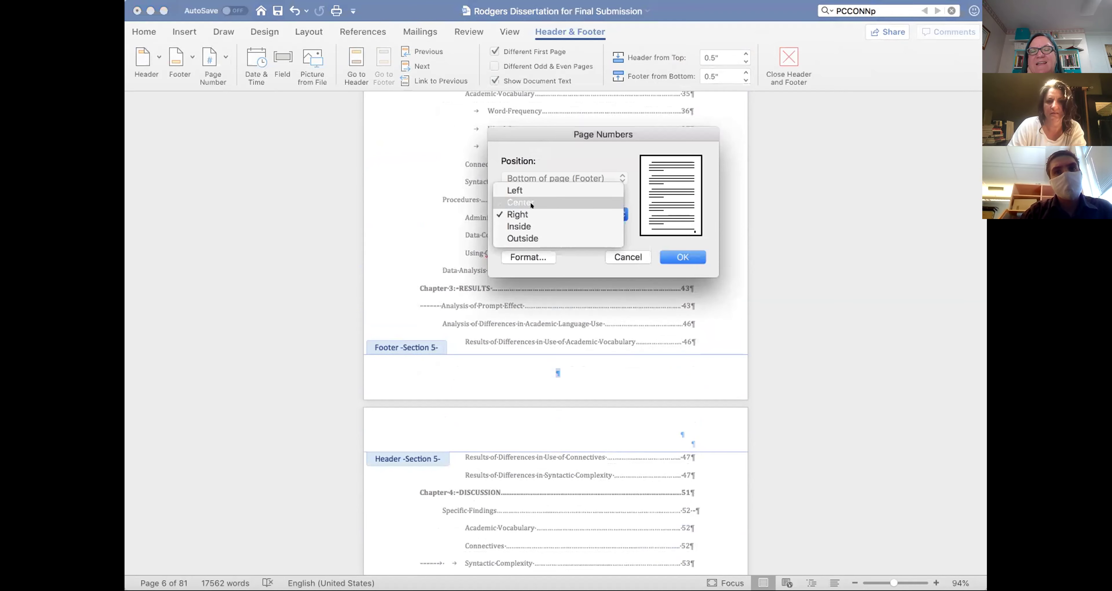
left_click(531, 201)
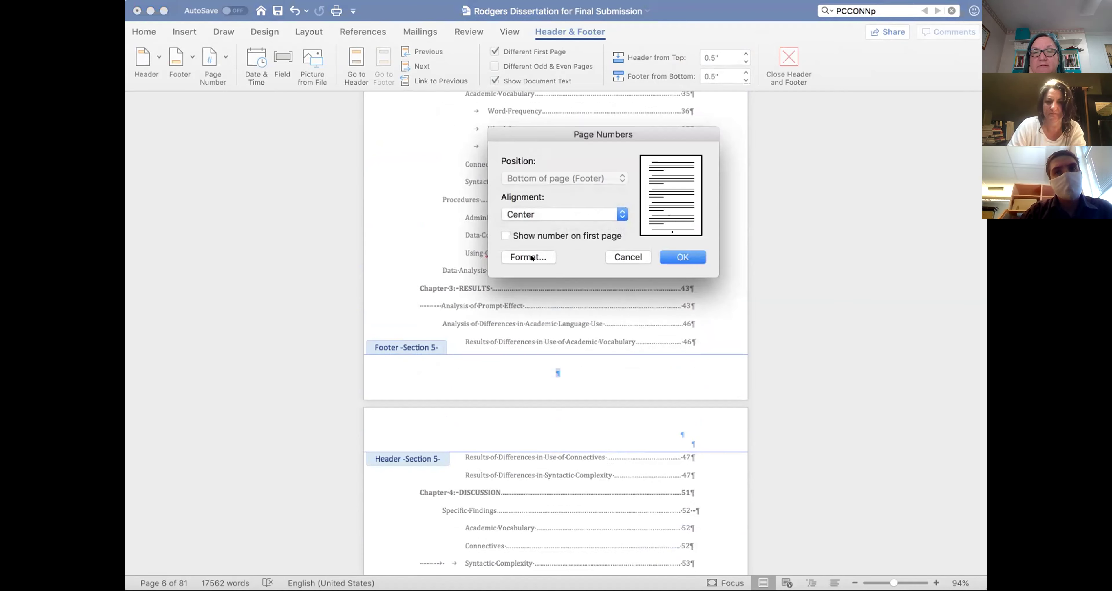
left_click(682, 256)
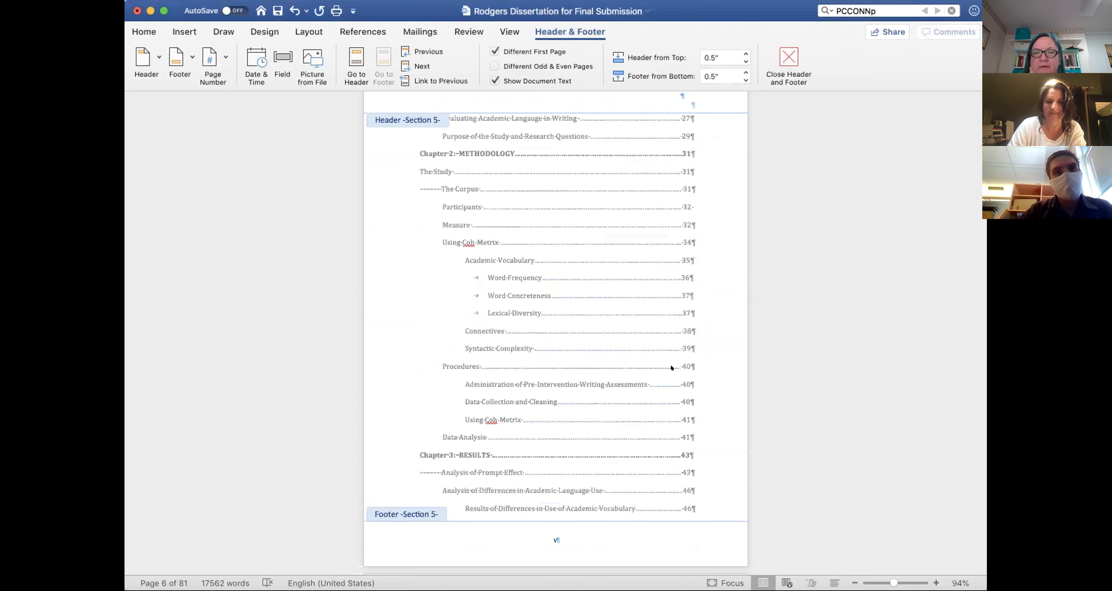
scroll(619, 502, "down", 2)
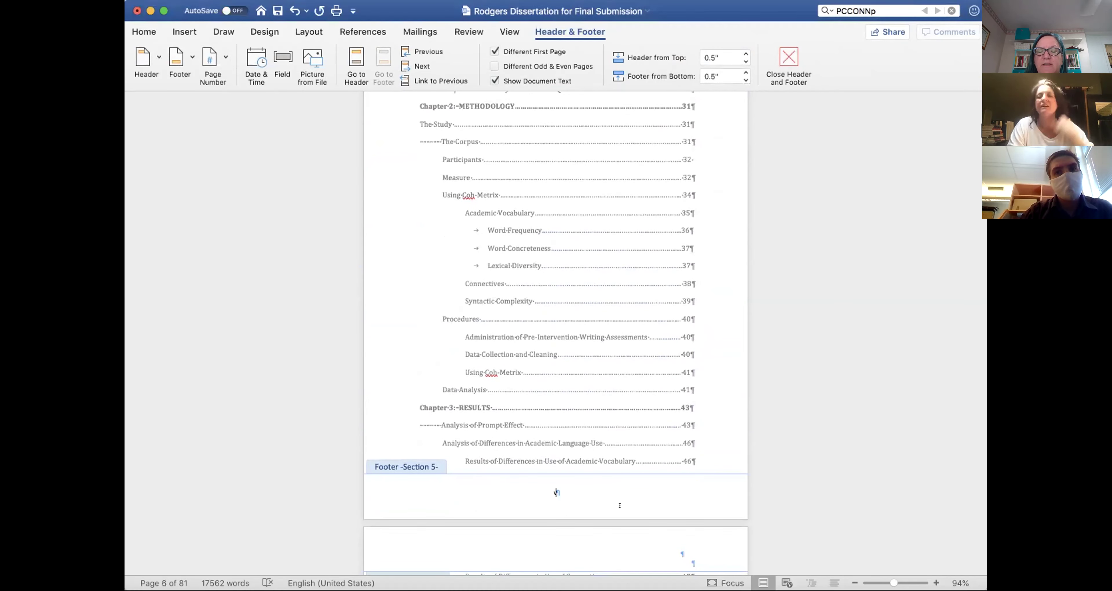
scroll(619, 506, "down", 10)
scroll(619, 505, "up", 3)
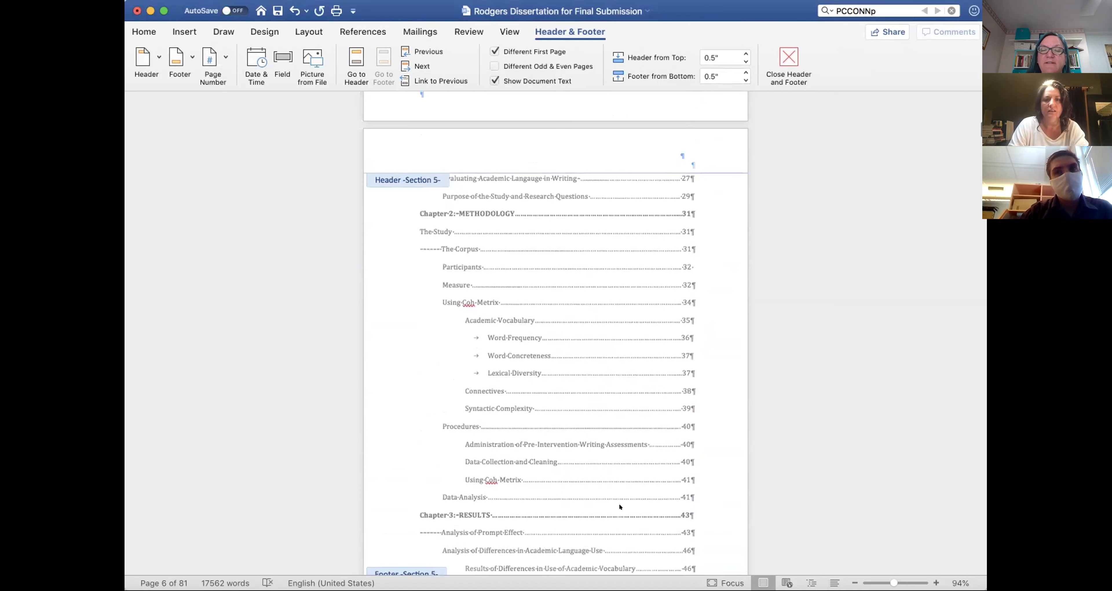
scroll(618, 502, "down", 10)
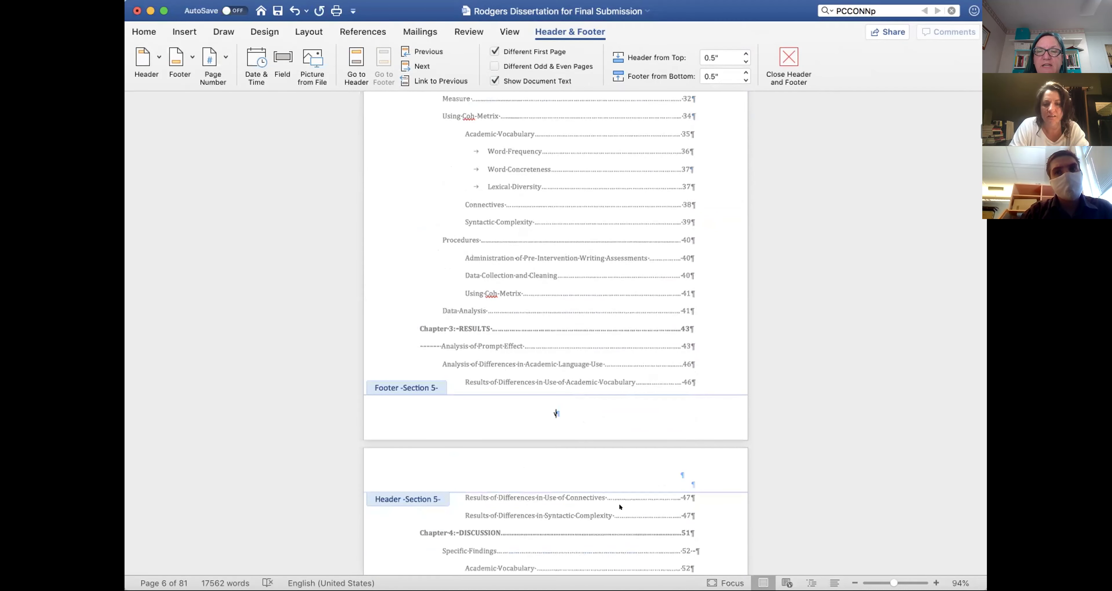
scroll(619, 505, "down", 5)
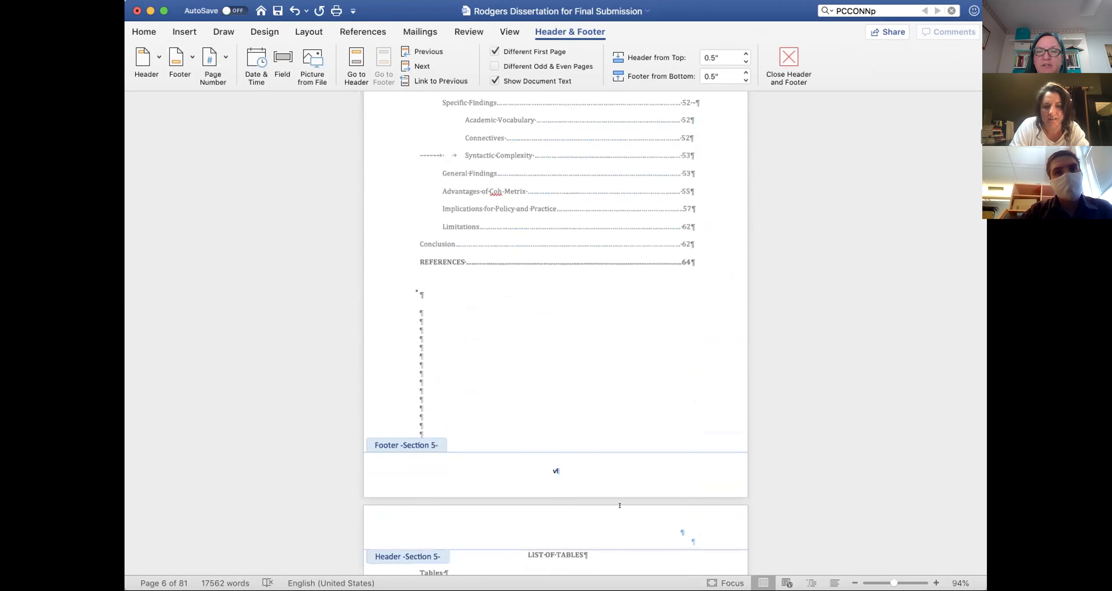
scroll(585, 475, "down", 3)
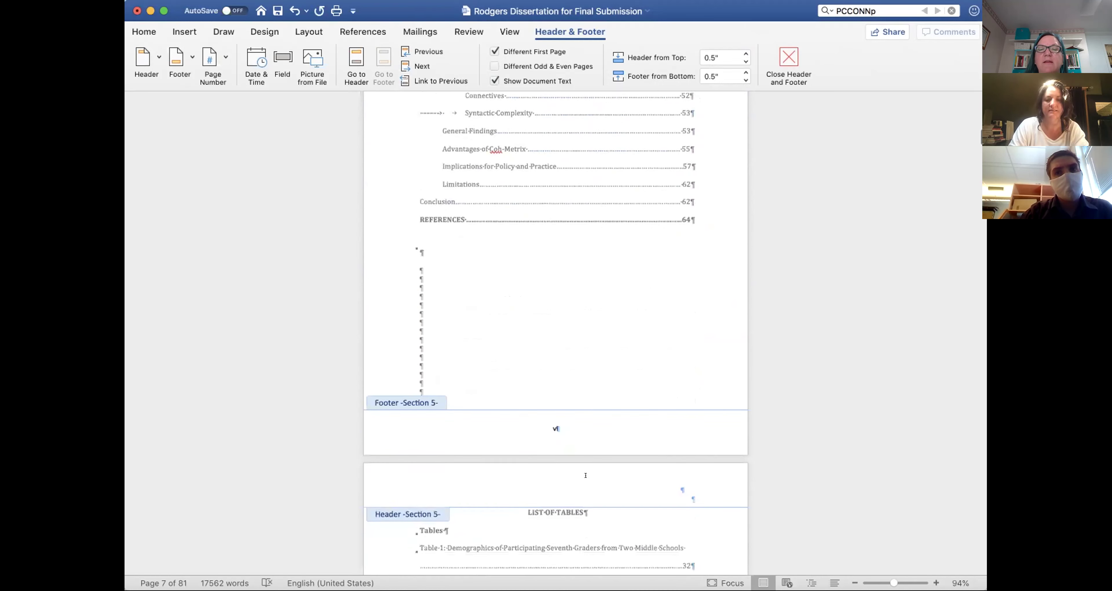
scroll(584, 478, "up", 1)
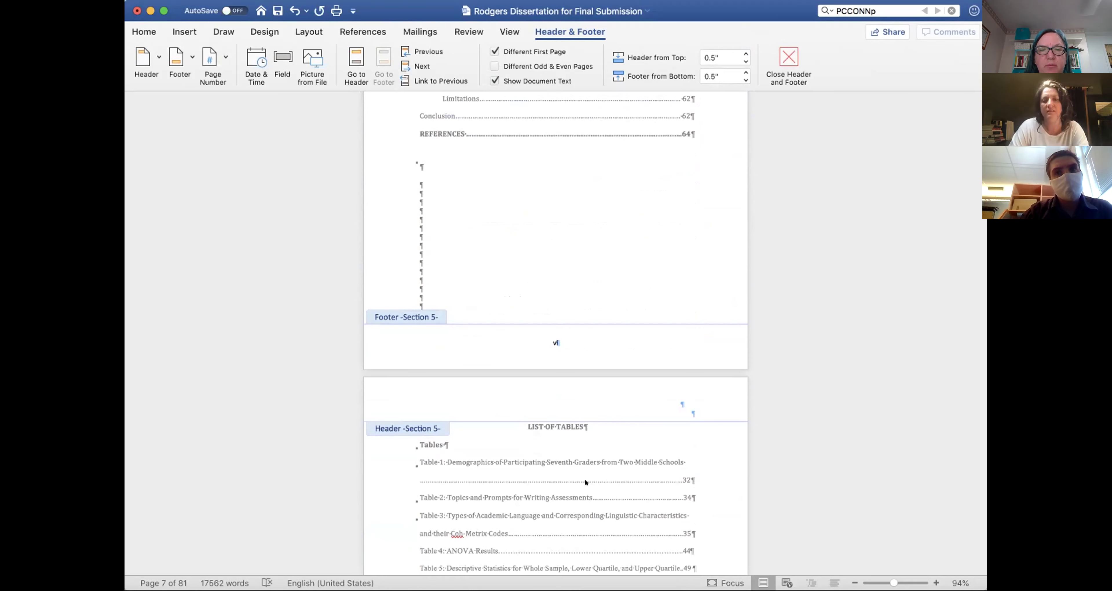
scroll(520, 313, "down", 1)
scroll(519, 313, "up", 1)
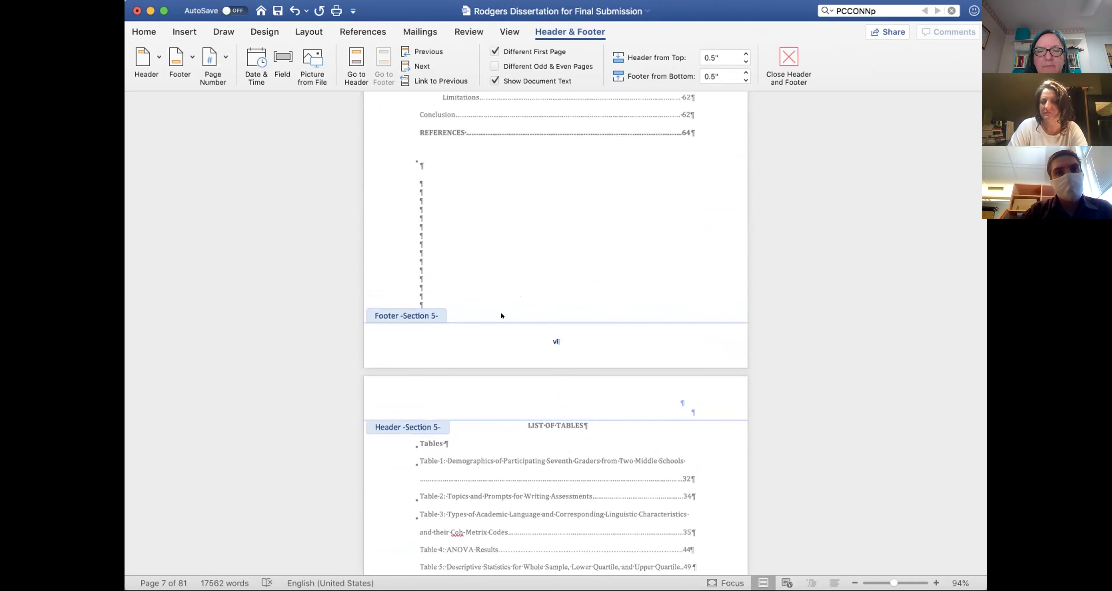
scroll(543, 447, "up", 6)
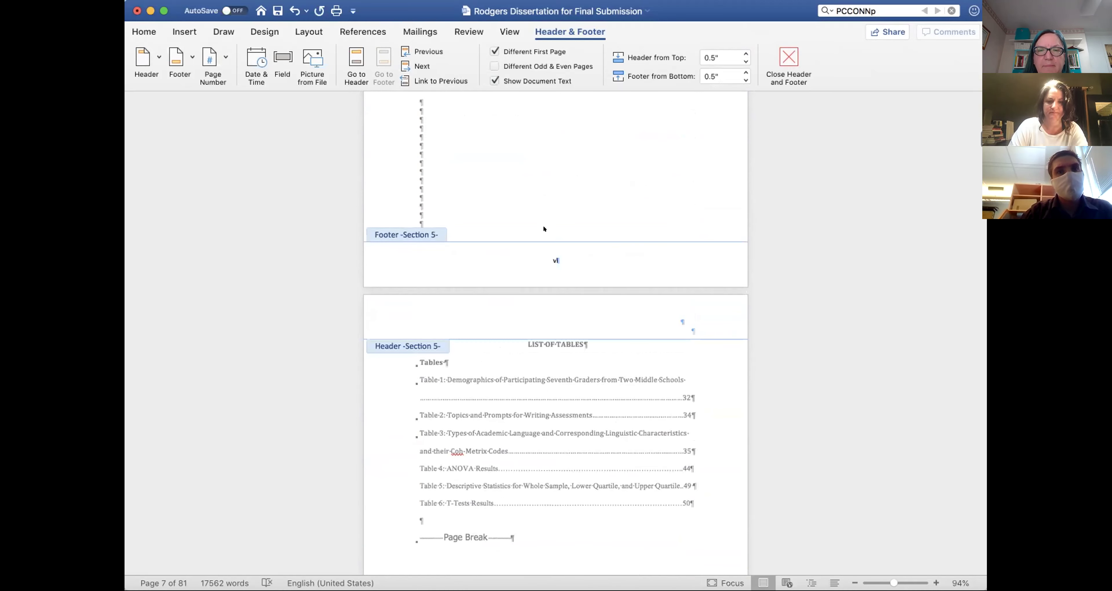
- Close header editing and insert a Next Page section break before List of Tables
double_click(543, 223)
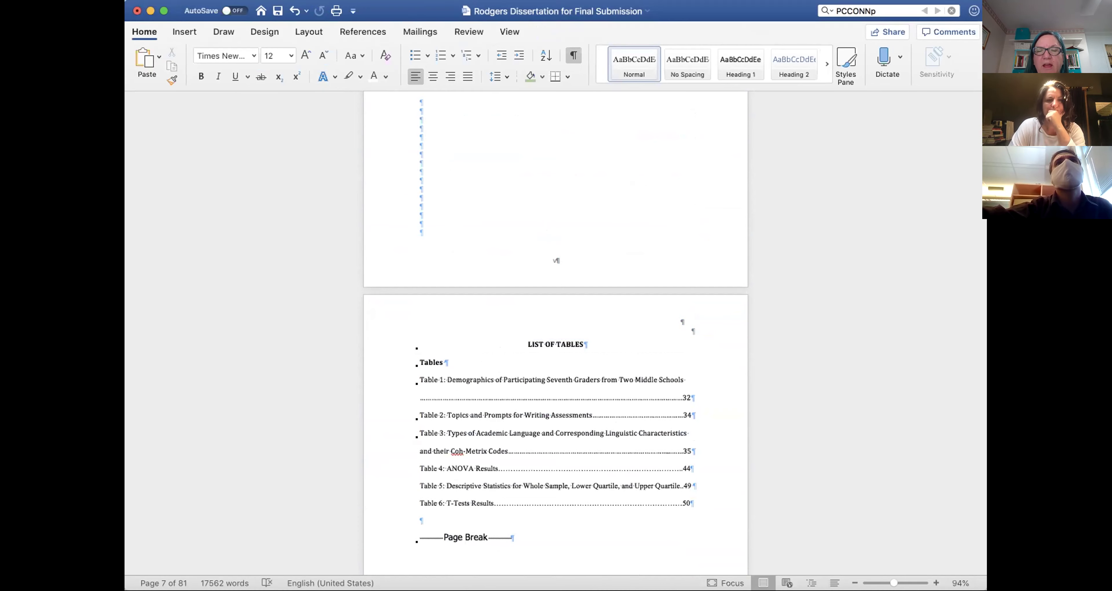
left_click(307, 34)
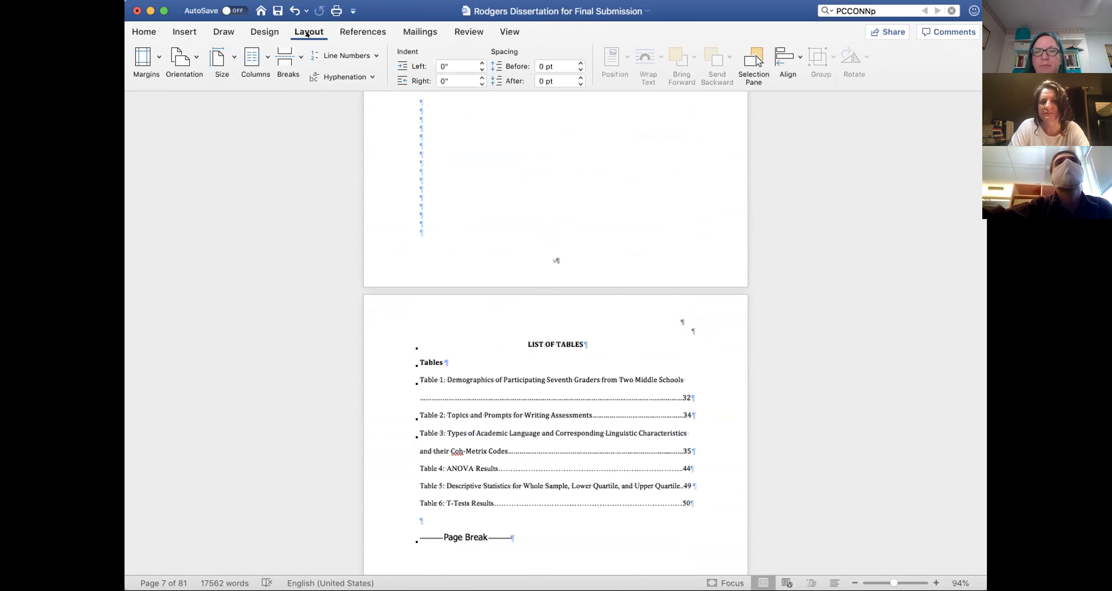
left_click(296, 55)
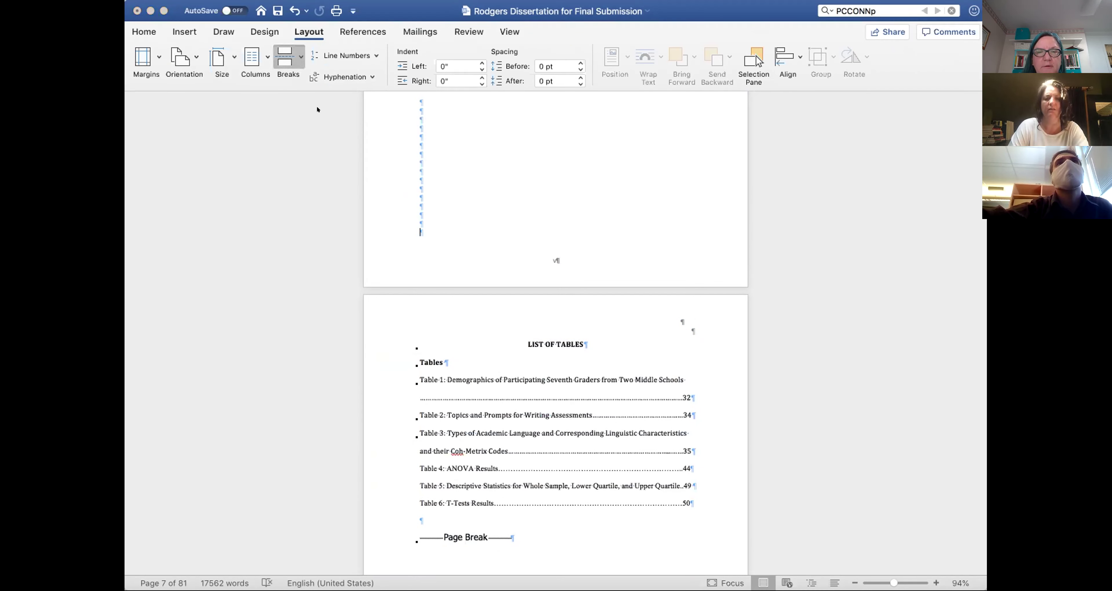
left_click(331, 188)
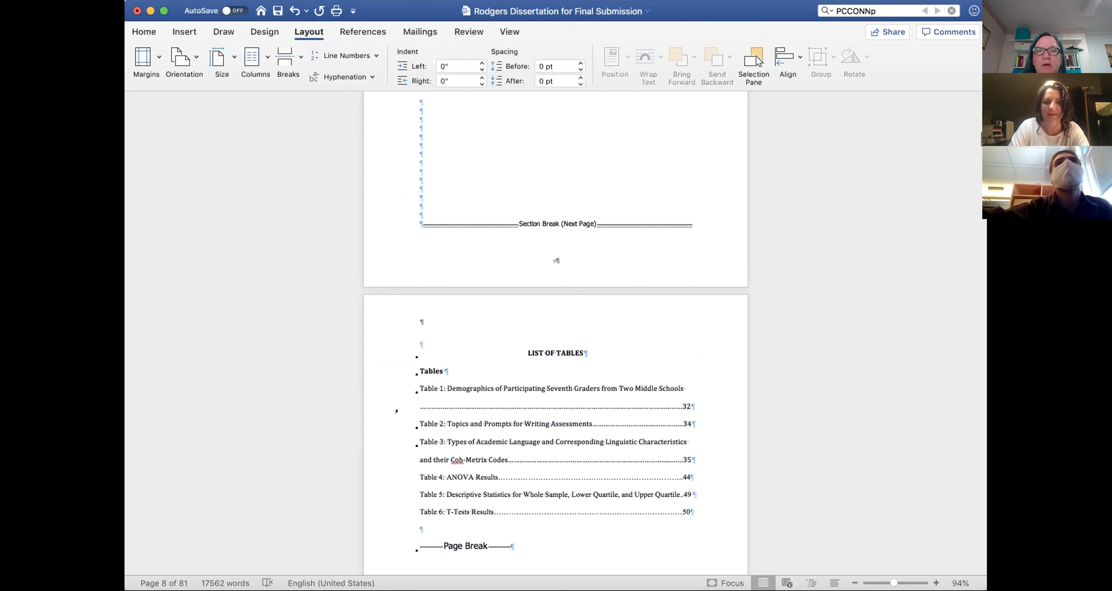
scroll(396, 411, "down", 5)
scroll(396, 411, "up", 1)
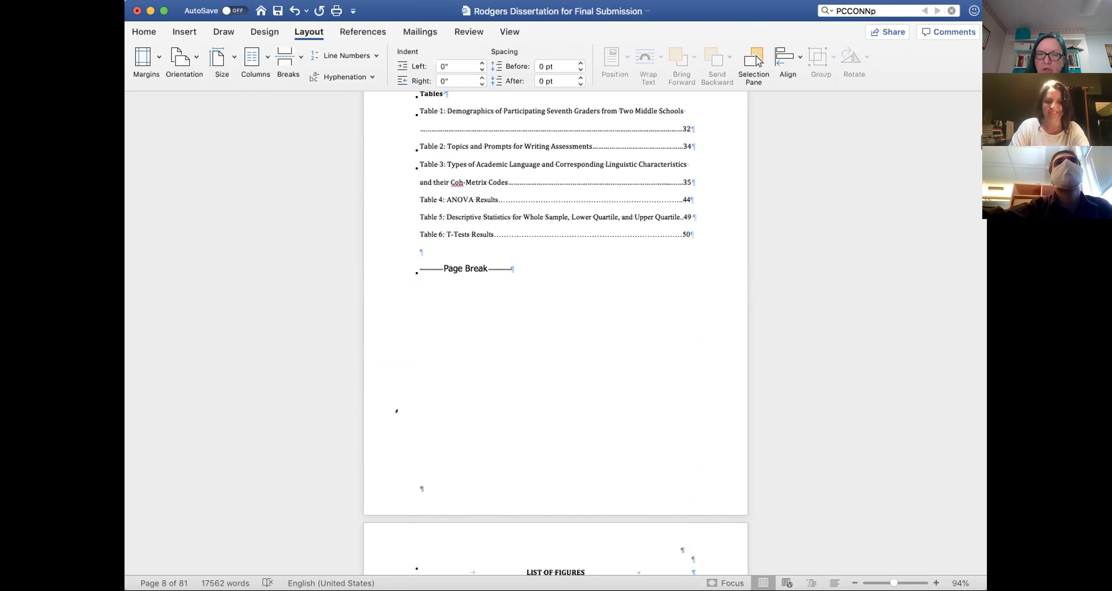
scroll(396, 410, "down", 9)
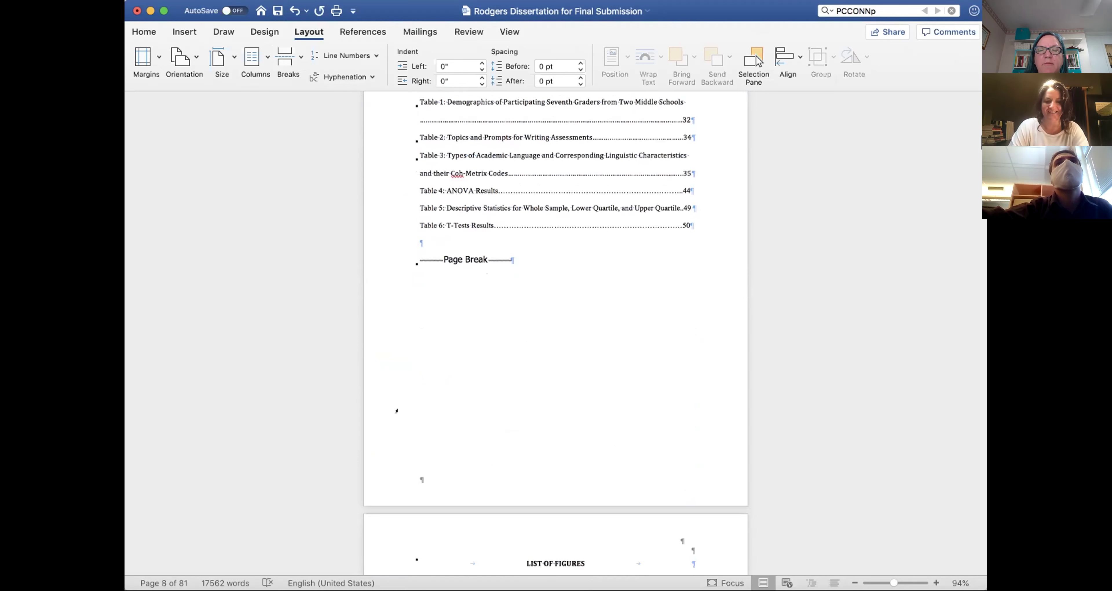
scroll(396, 411, "up", 7)
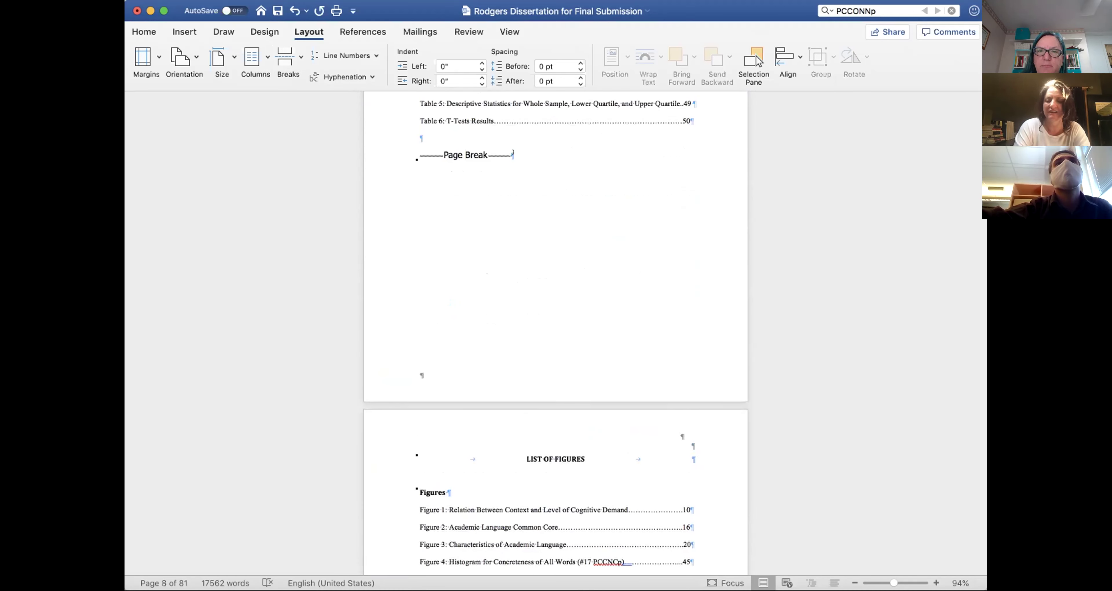
- Replace the page break after Table 6 with a Next Page section break
left_click(512, 154)
key("BackSpace")
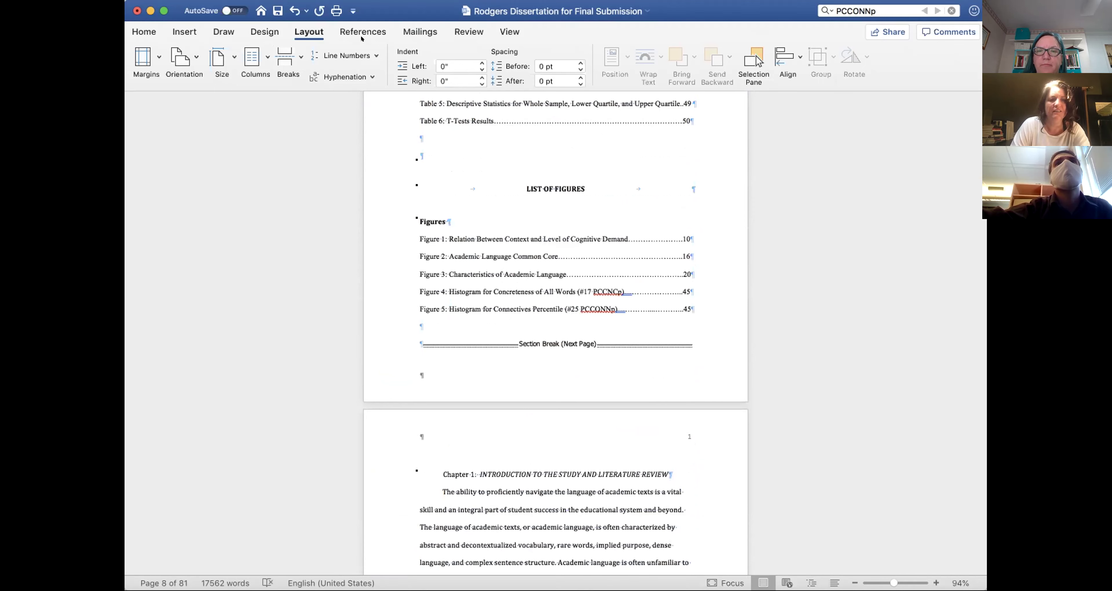
left_click(288, 60)
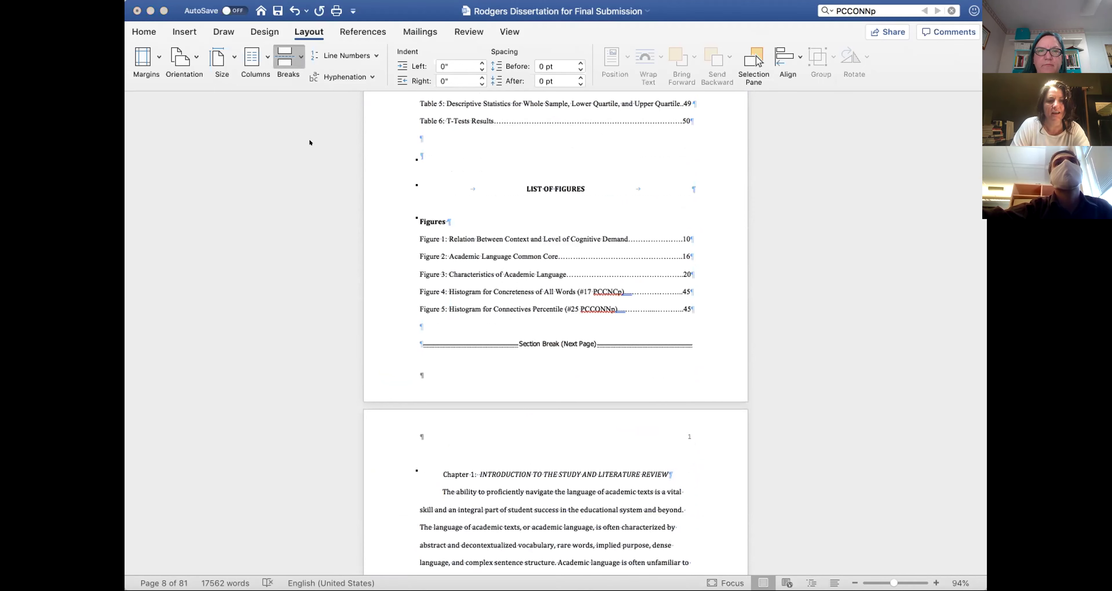
left_click(321, 190)
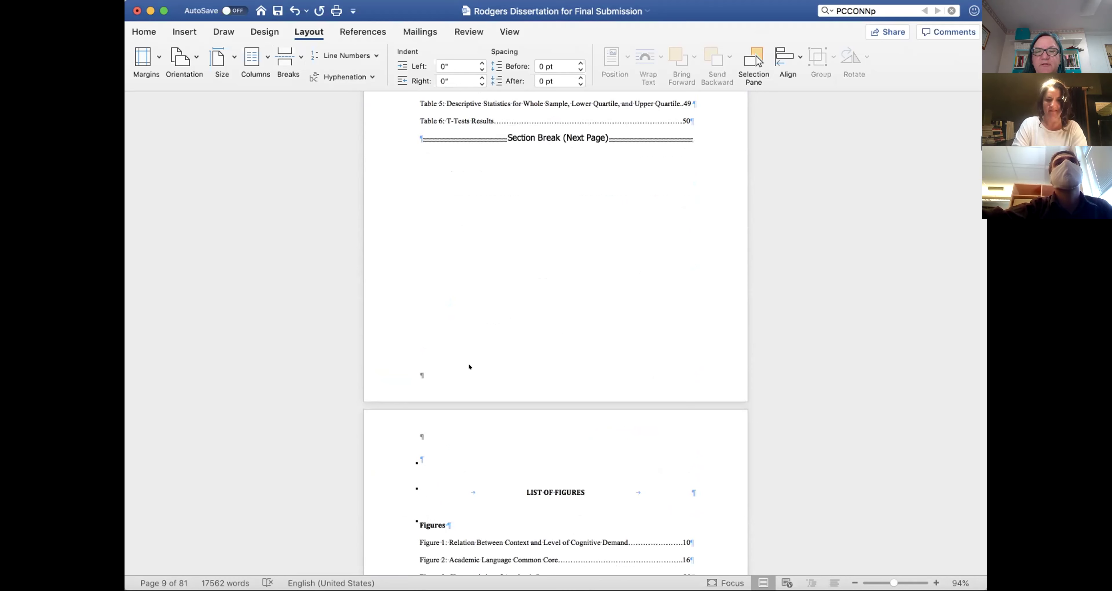
scroll(468, 366, "down", 6)
scroll(521, 422, "down", 6)
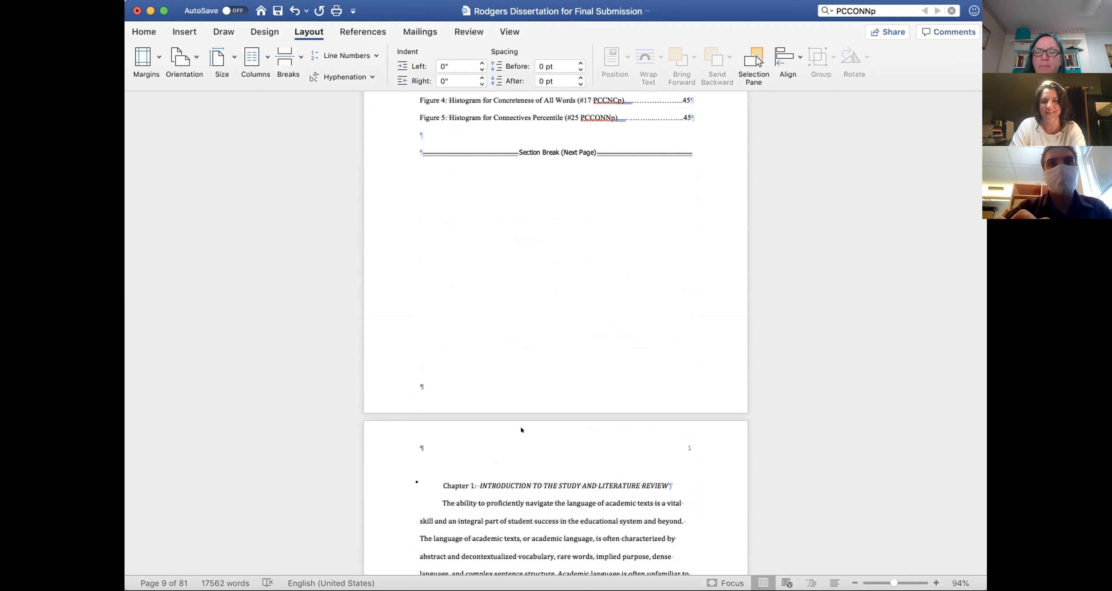
scroll(520, 426, "down", 5)
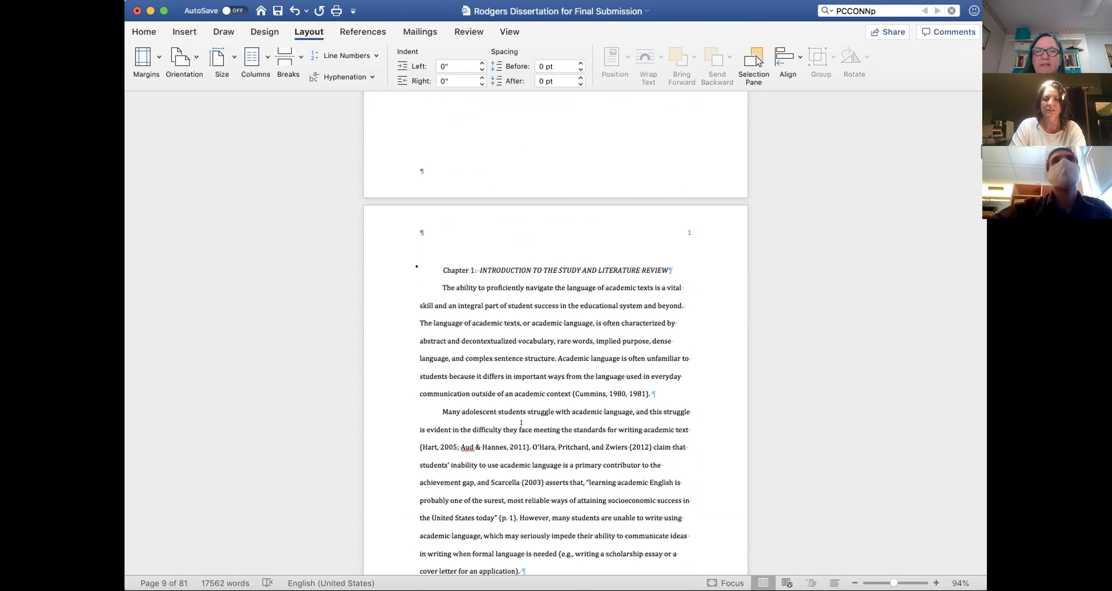
- Open the Chapter 1 header area and unlink the first-page footer from the previous section
double_click(619, 217)
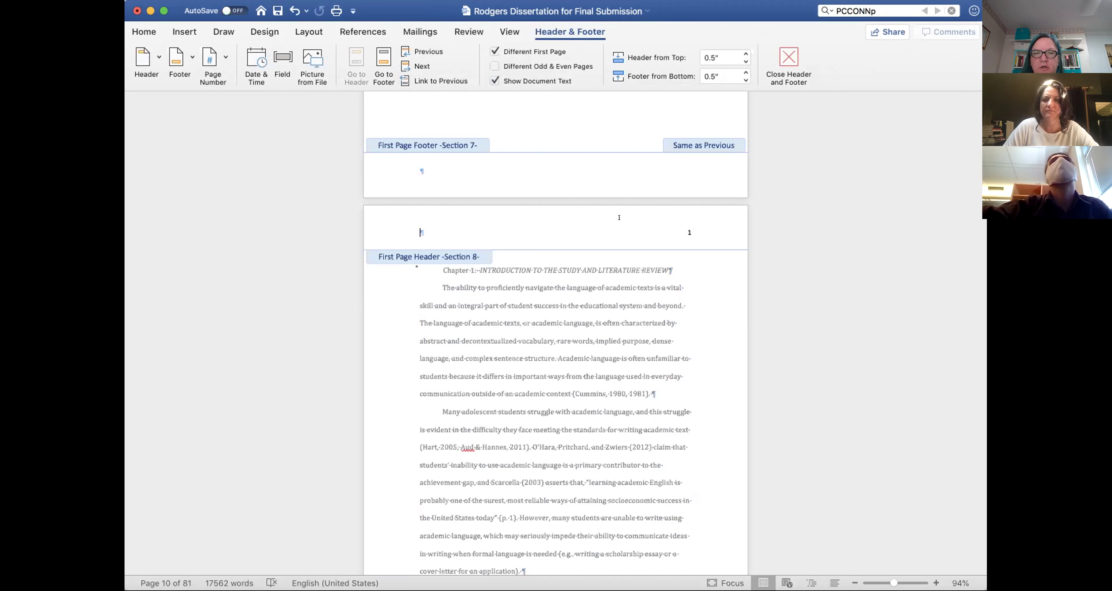
scroll(619, 217, "down", 10)
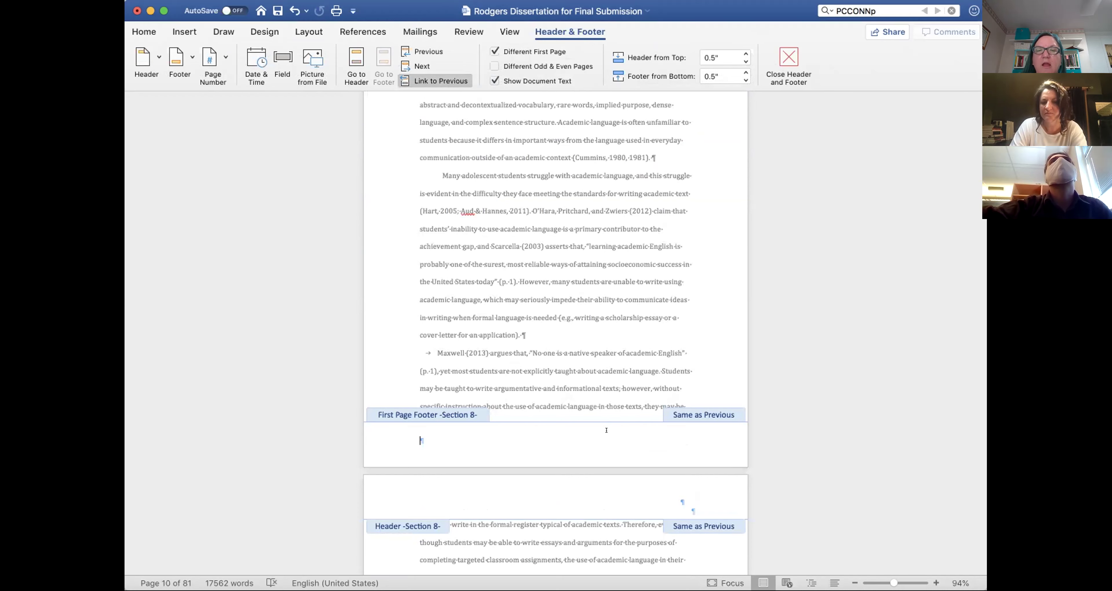
scroll(606, 430, "down", 1)
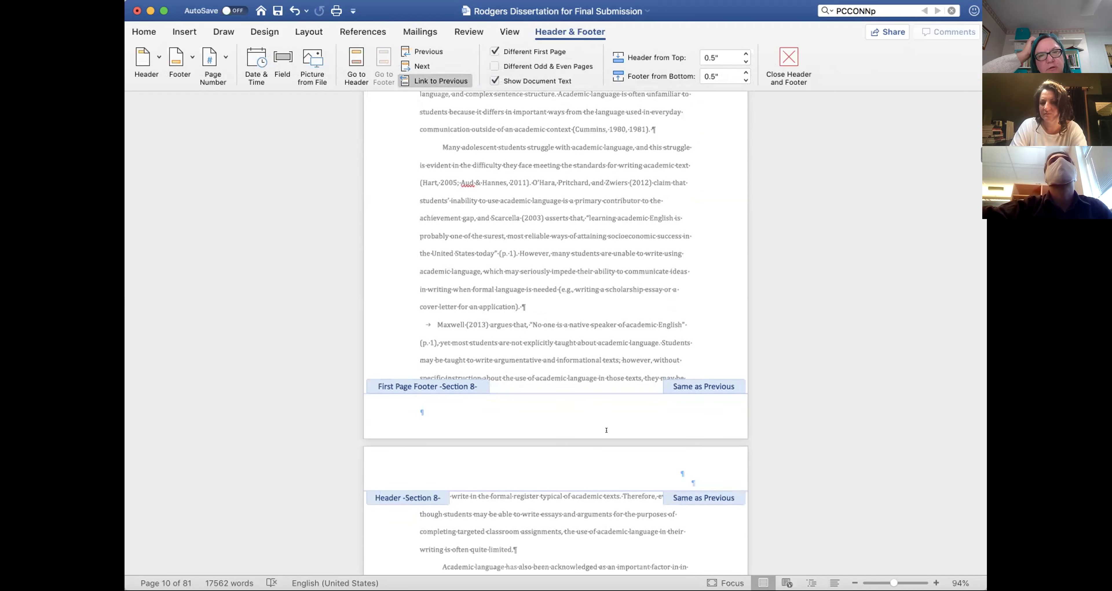
left_click(436, 79)
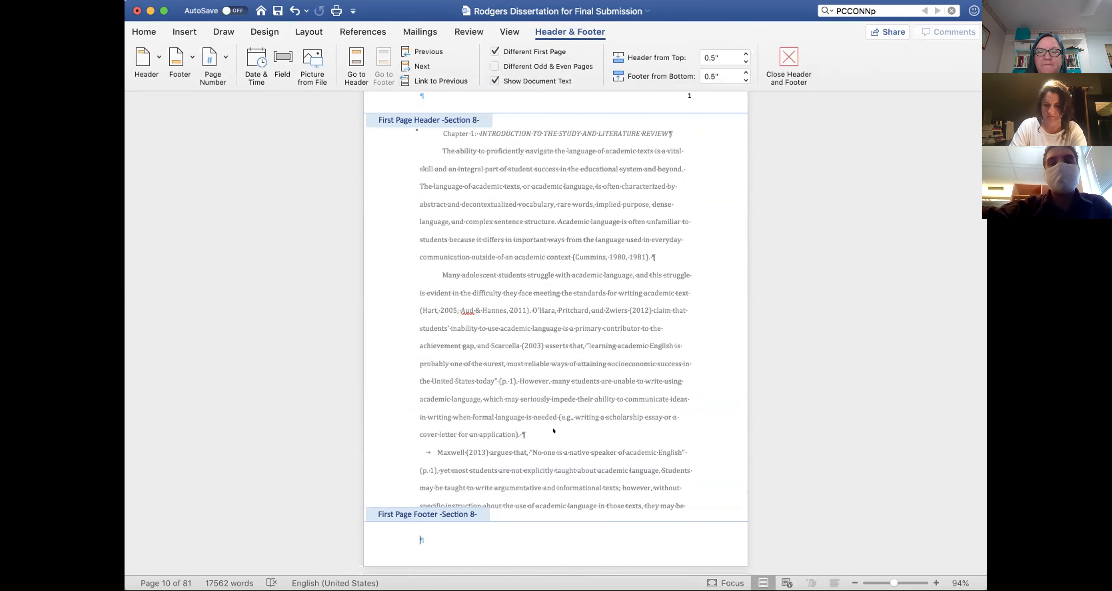
- Toggle page 11's header link to the previous section, confirming the reconnection prompt
scroll(553, 427, "down", 4)
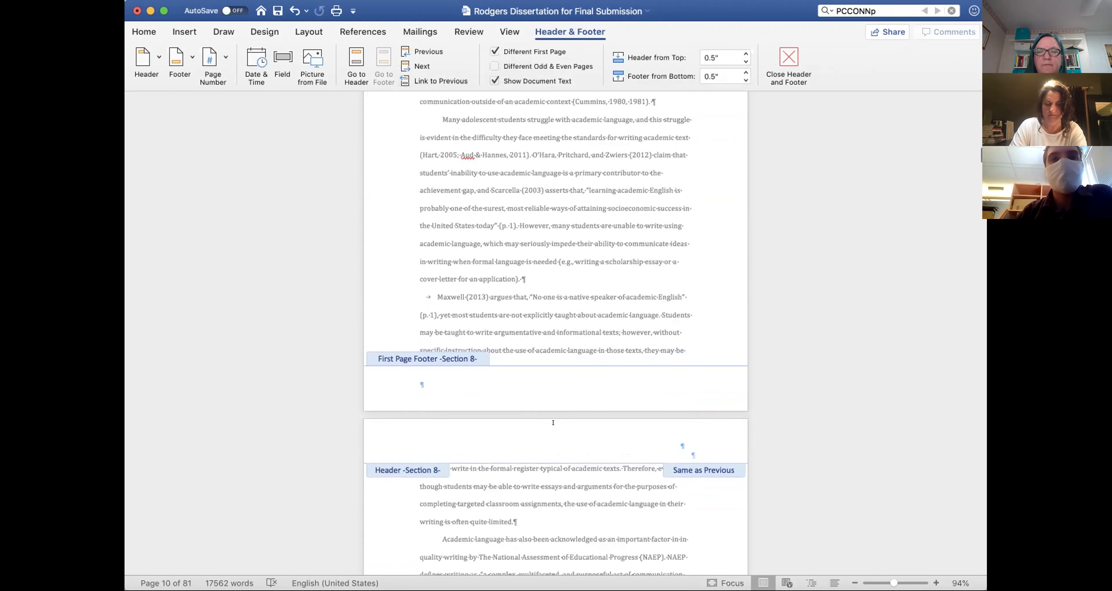
left_click(553, 428)
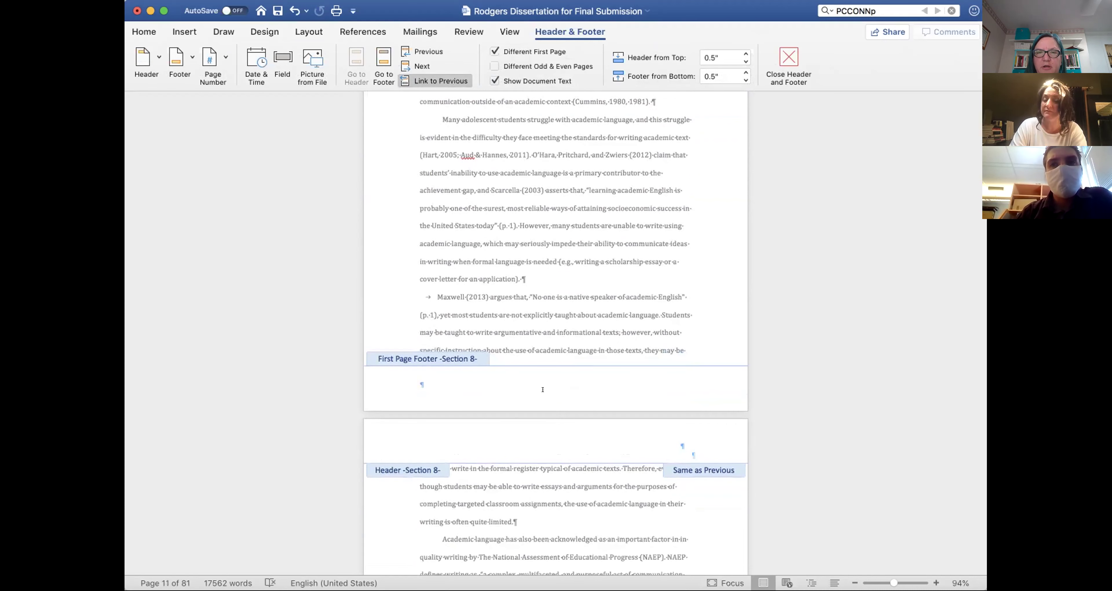
left_click(437, 82)
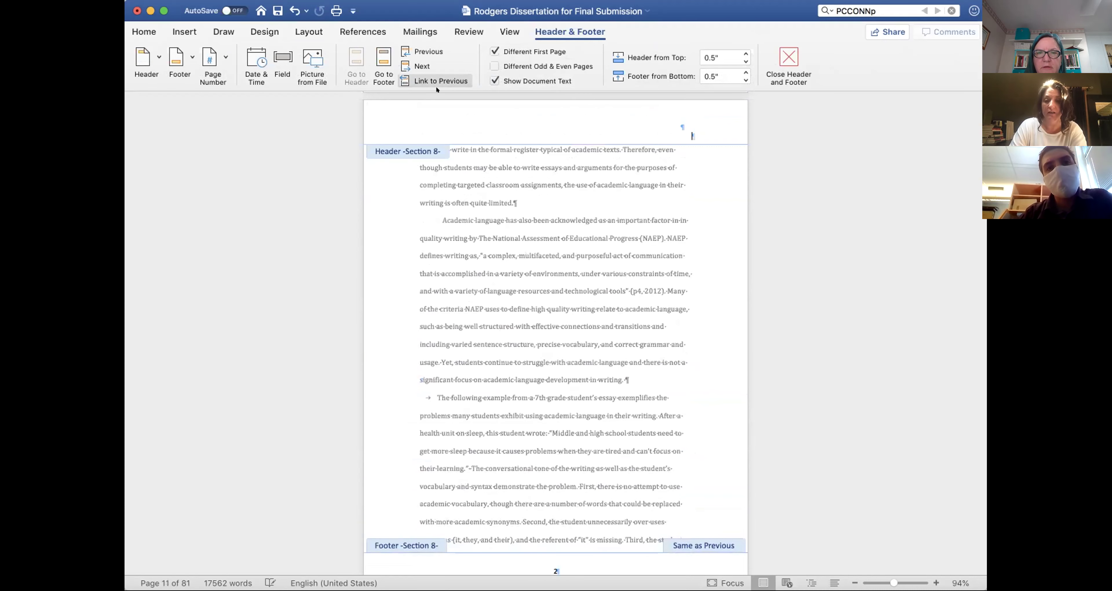
scroll(520, 325, "down", 5)
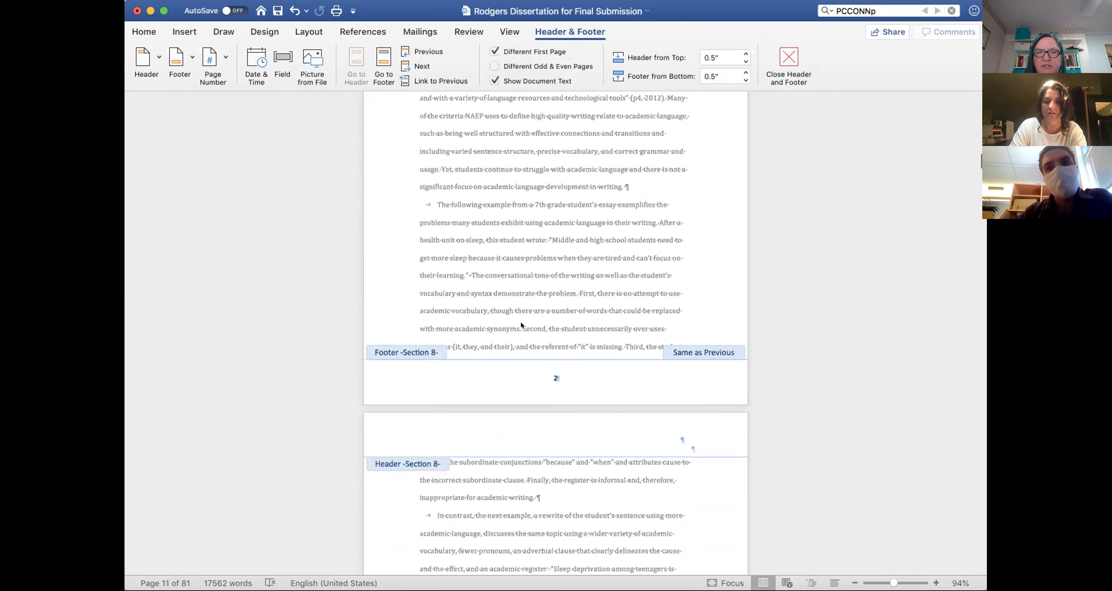
left_click(424, 79)
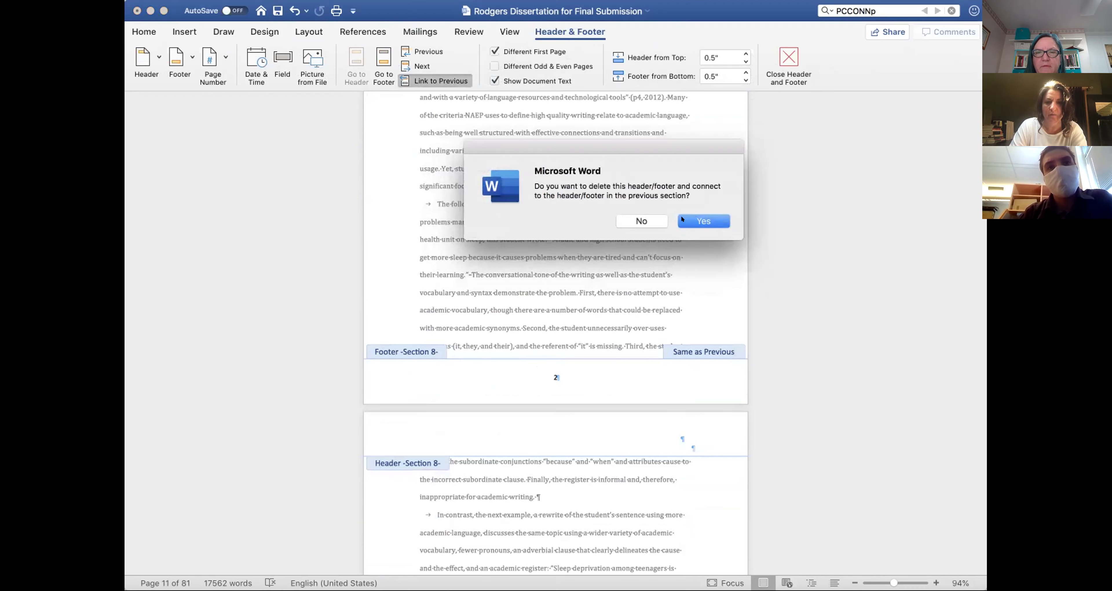
left_click(702, 220)
- Unlink page 11's footer from the previous section and delete its page number 2
scroll(616, 408, "down", 5)
left_click(561, 421)
left_click(429, 79)
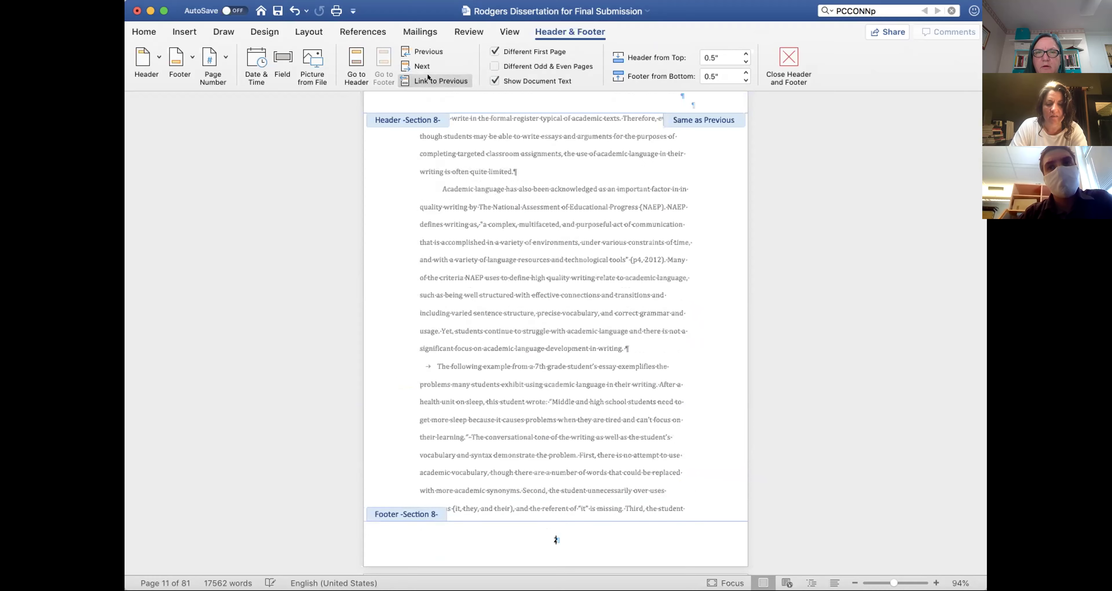
scroll(595, 368, "up", 2)
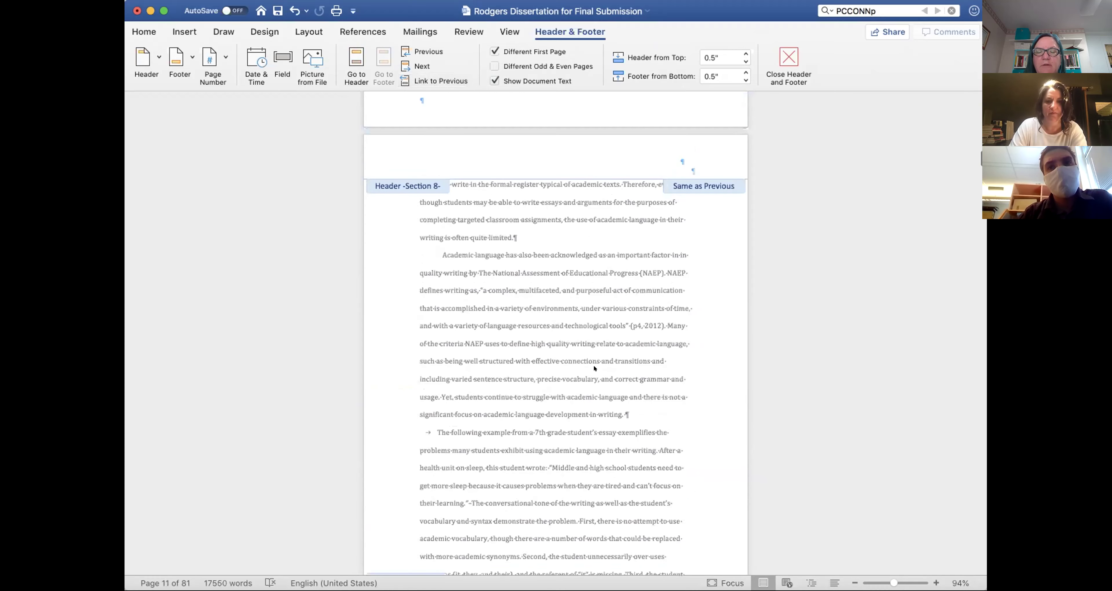
scroll(594, 363, "down", 5)
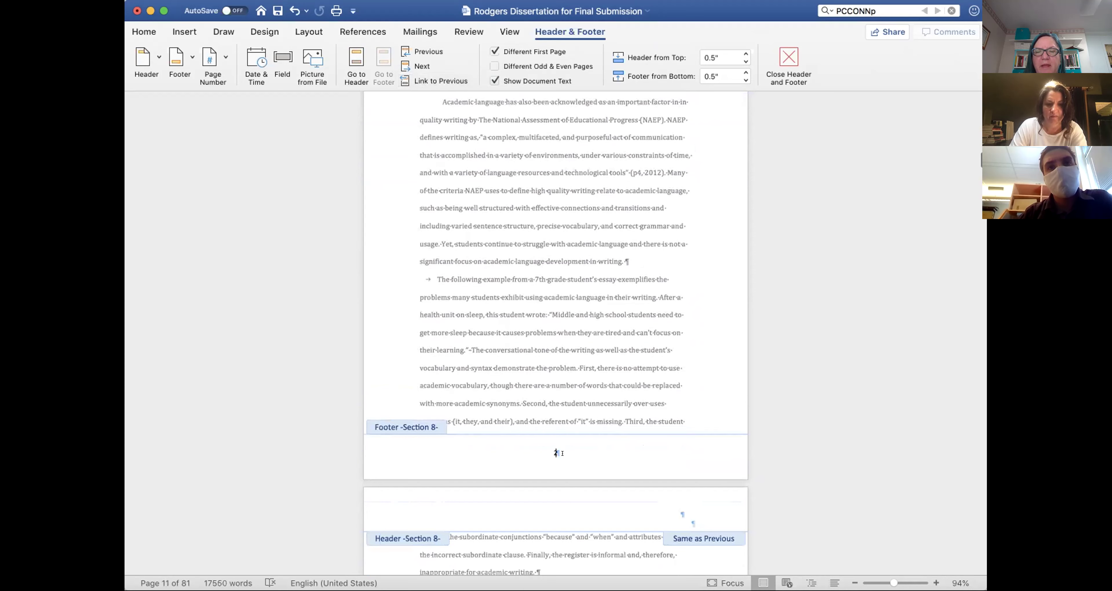
double_click(555, 445)
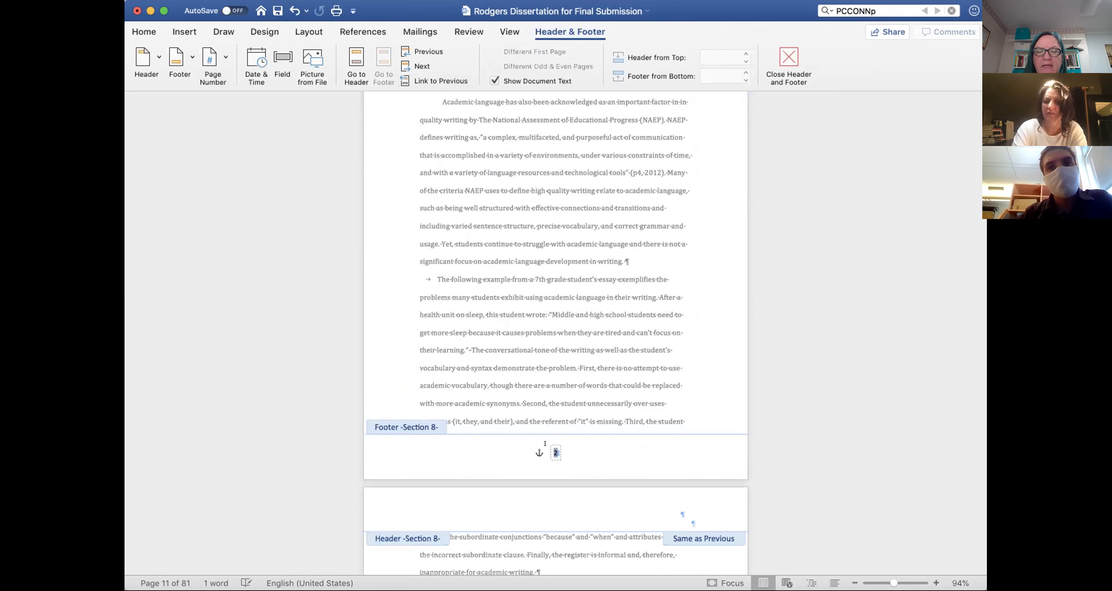
key("Delete")
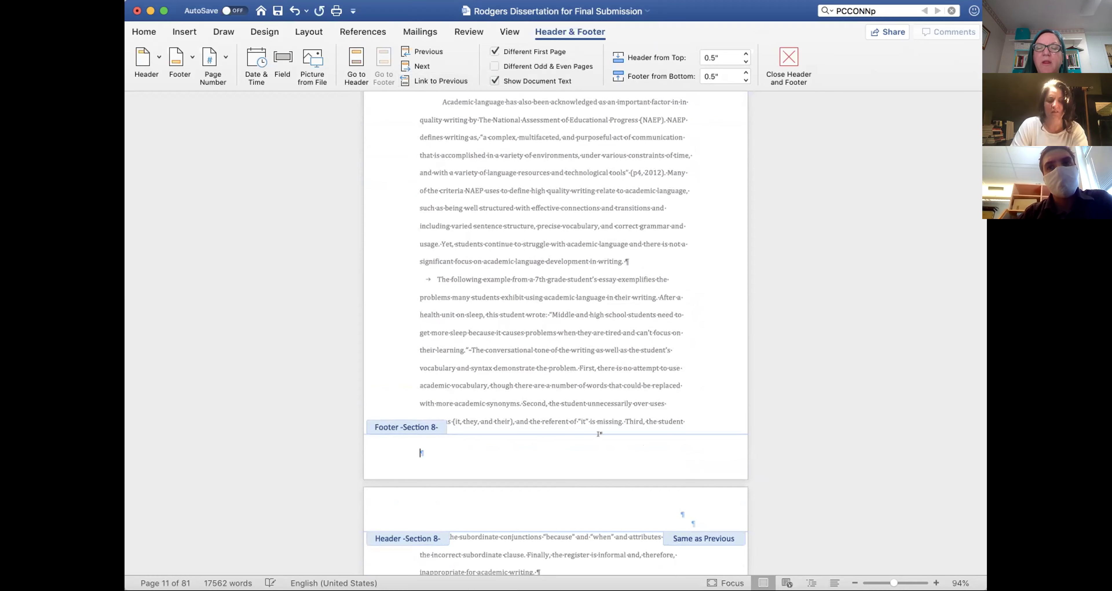
- Unlink the Section 8 header from the previous section and select its page number frame
scroll(588, 440, "down", 1)
scroll(588, 439, "up", 5)
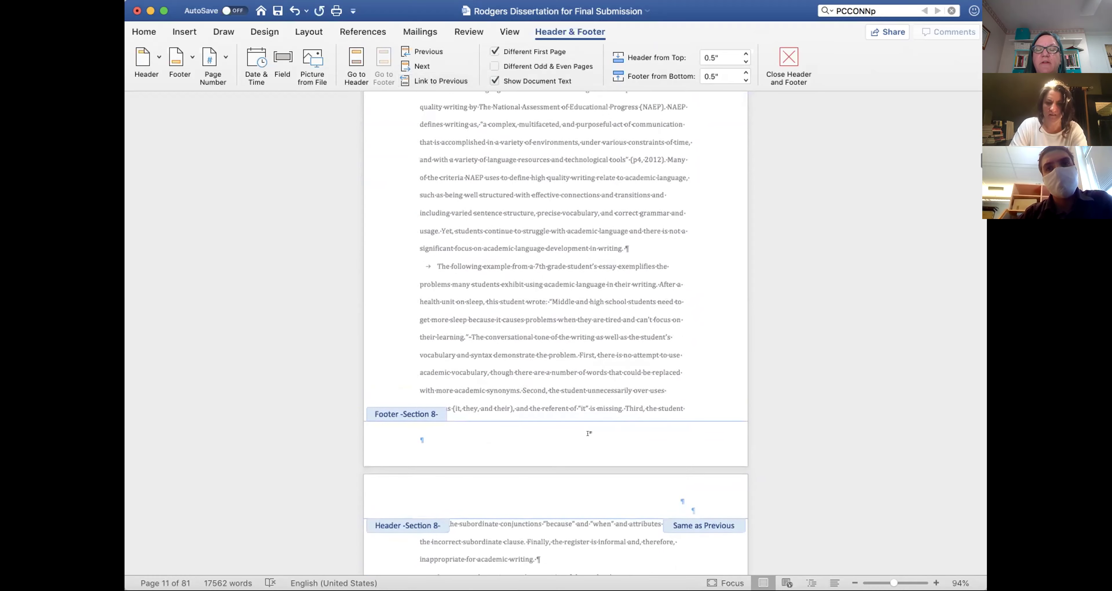
scroll(587, 440, "up", 5)
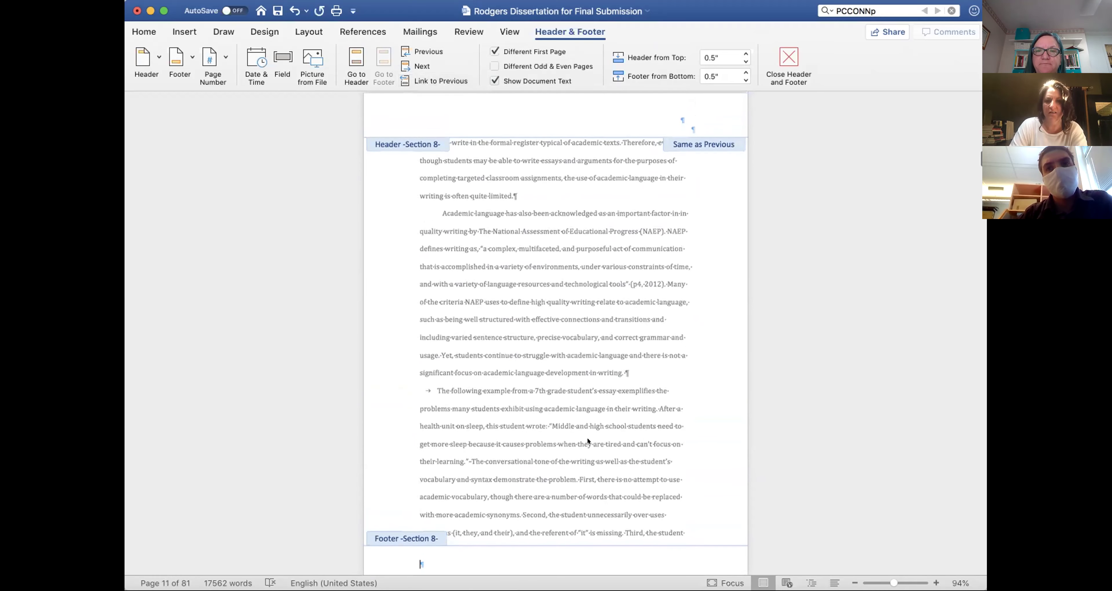
left_click(566, 219)
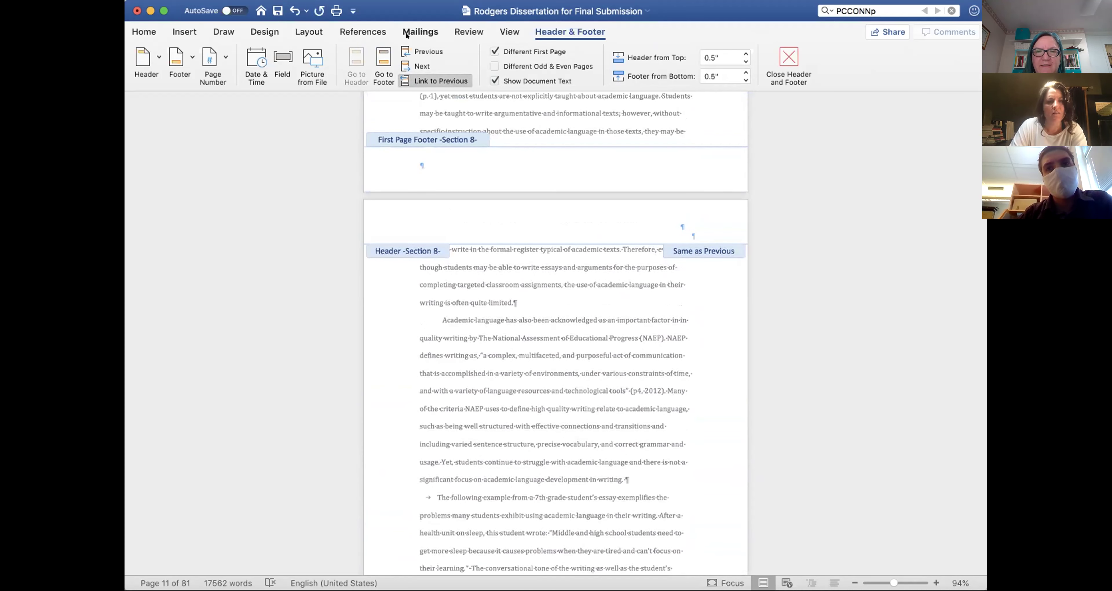
left_click(436, 81)
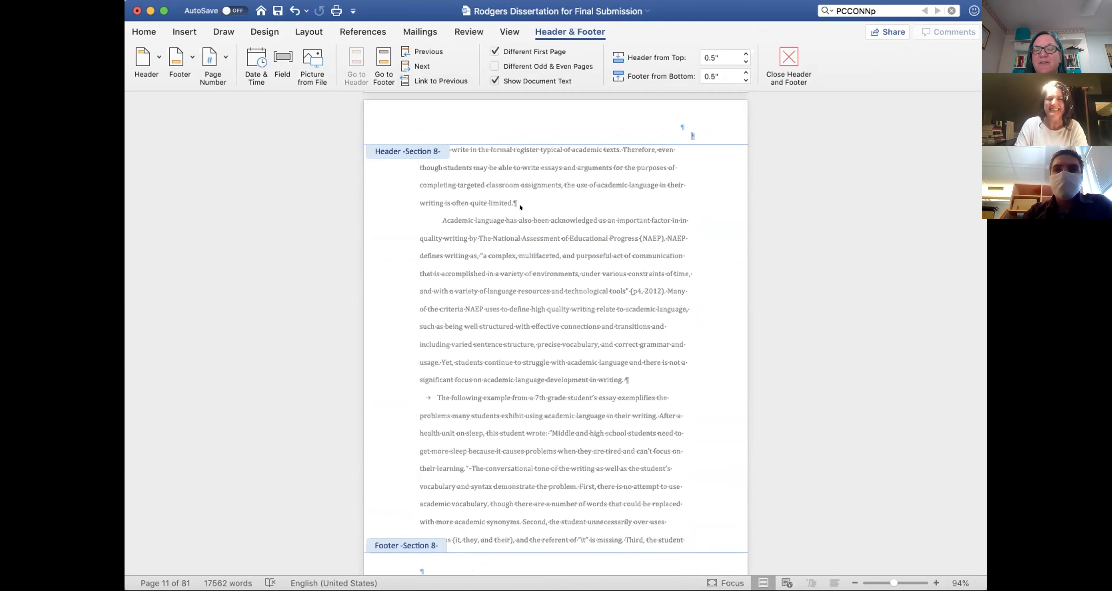
left_click(681, 122)
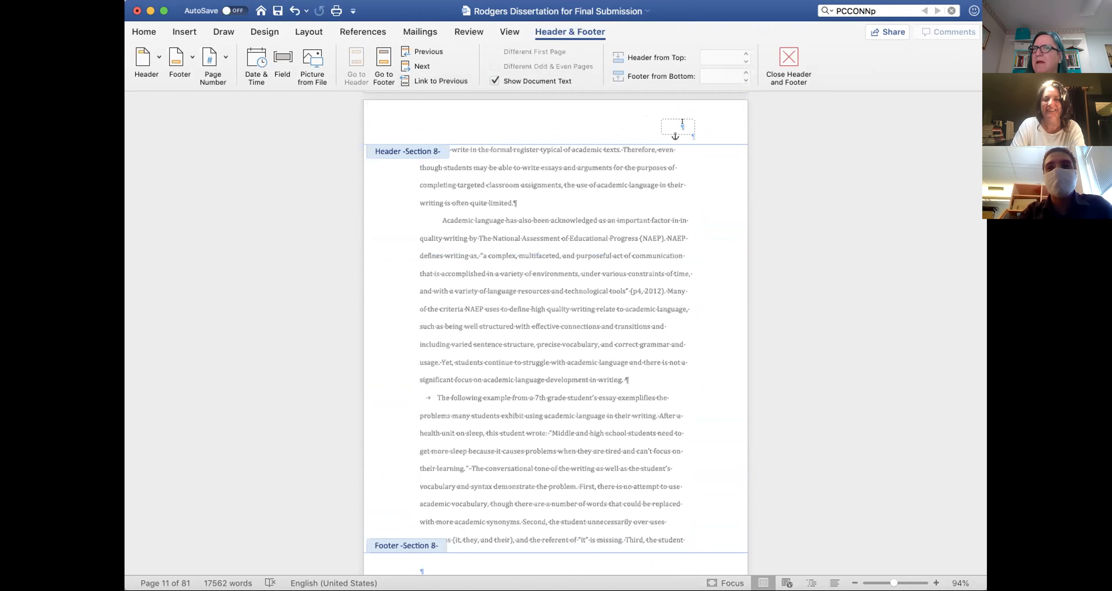
left_click(680, 129)
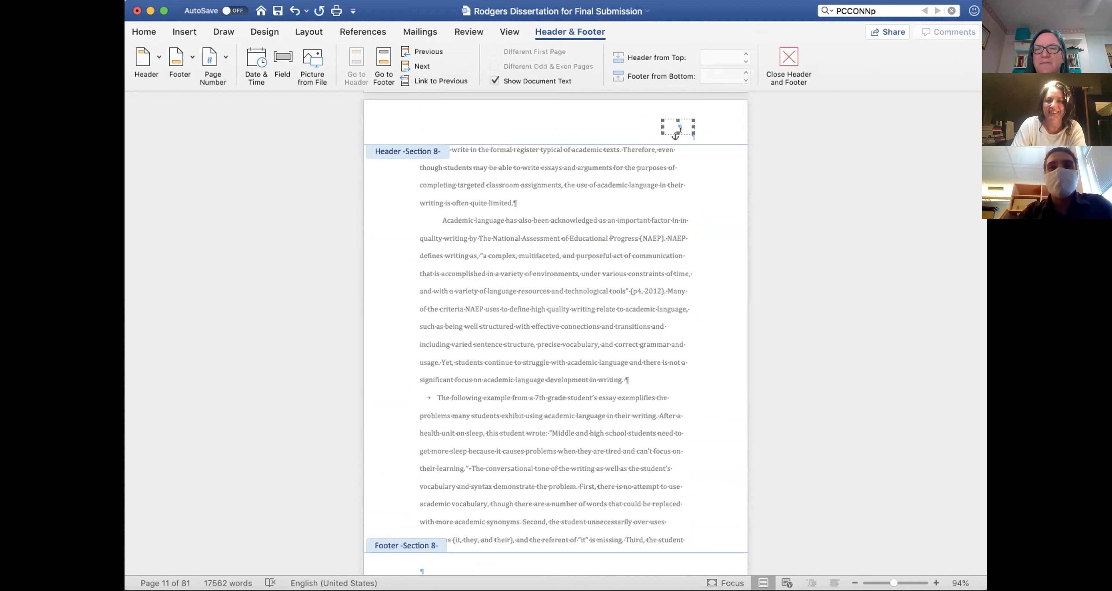
left_click(680, 129)
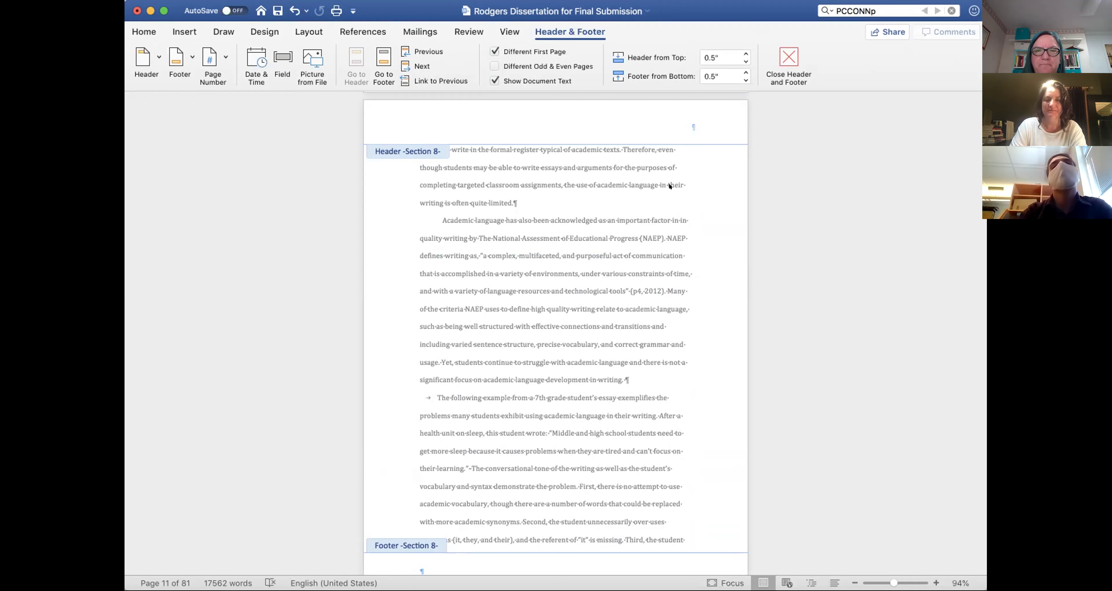
- Add right-aligned page numbers to the Section 8 header
left_click(223, 57)
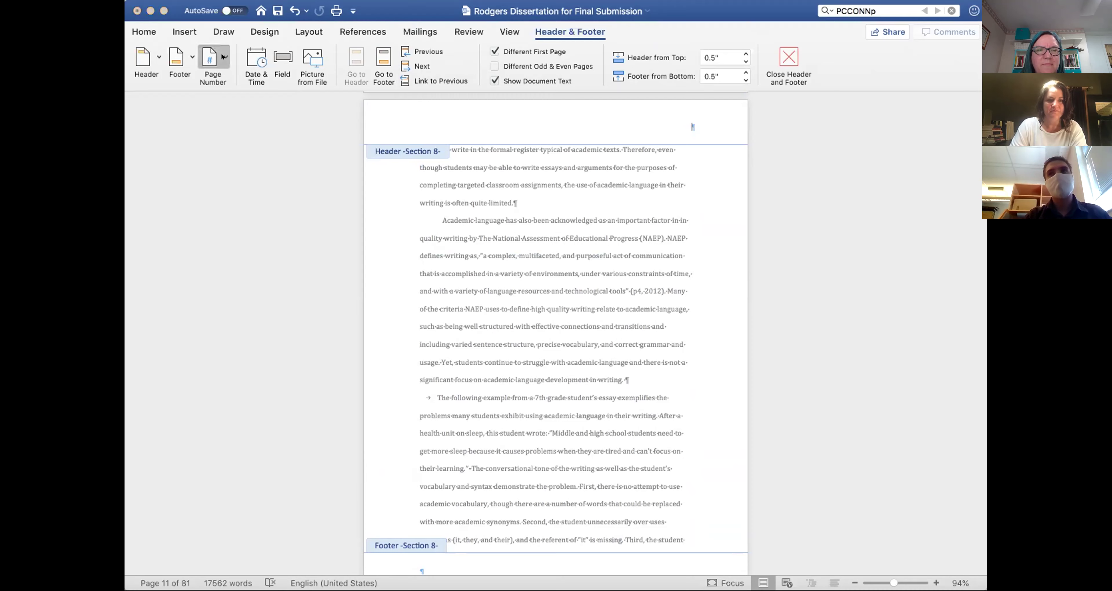
left_click(242, 96)
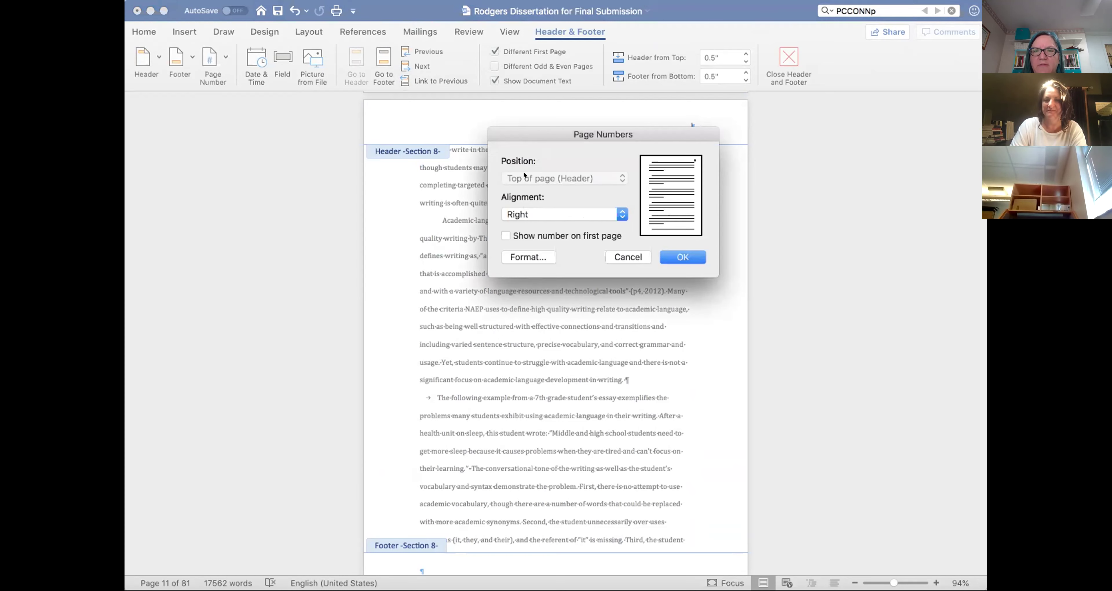
left_click(684, 256)
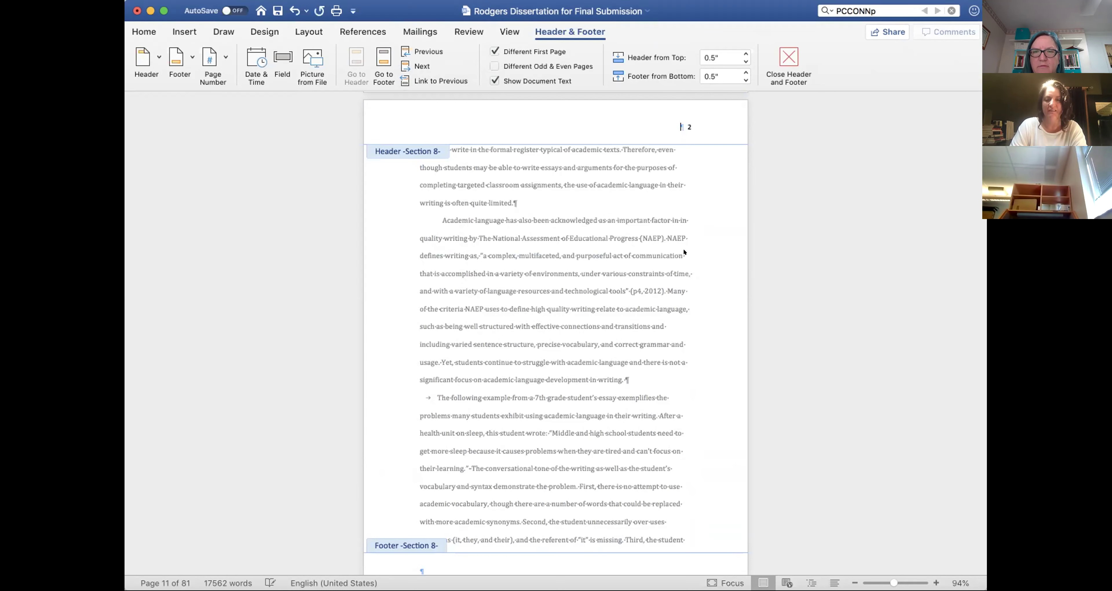
- Delete page number 1 from Chapter 1's first-page header and close header editing
scroll(683, 249, "up", 10)
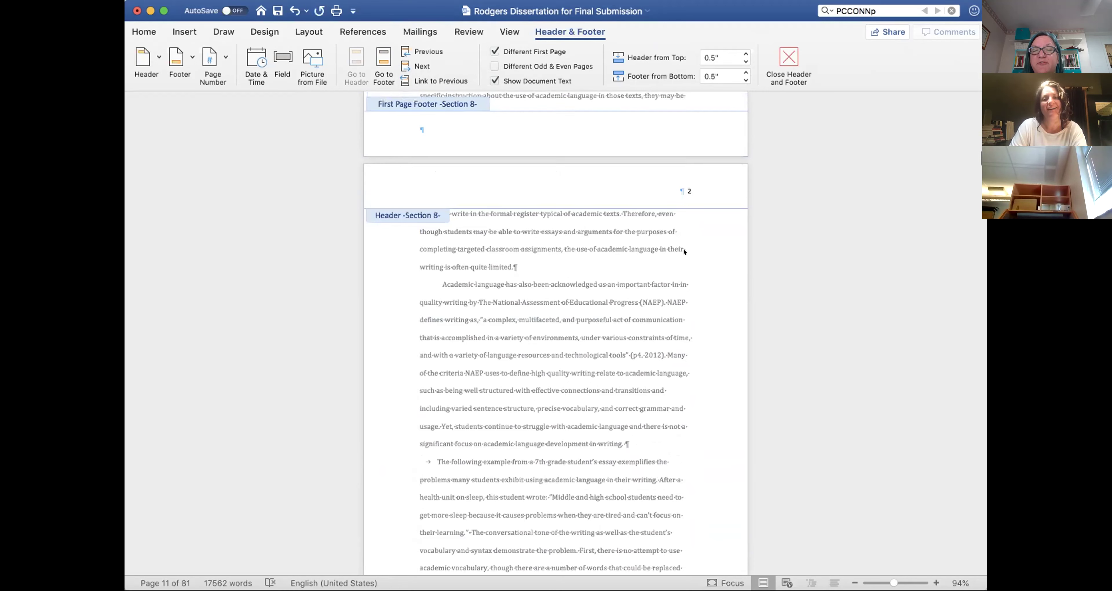
scroll(683, 250, "up", 3)
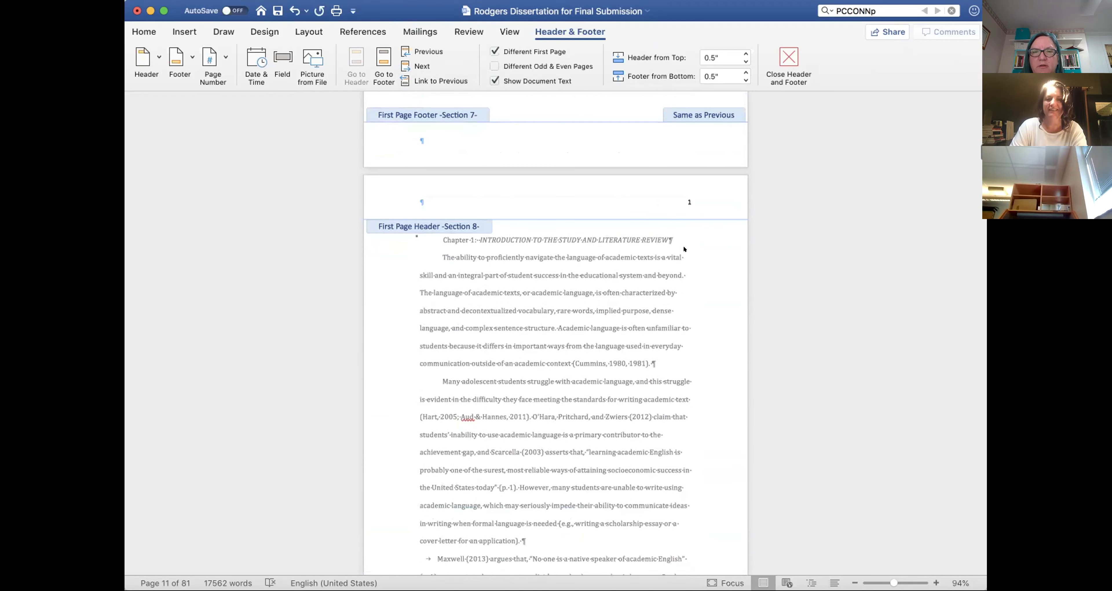
left_click(685, 197)
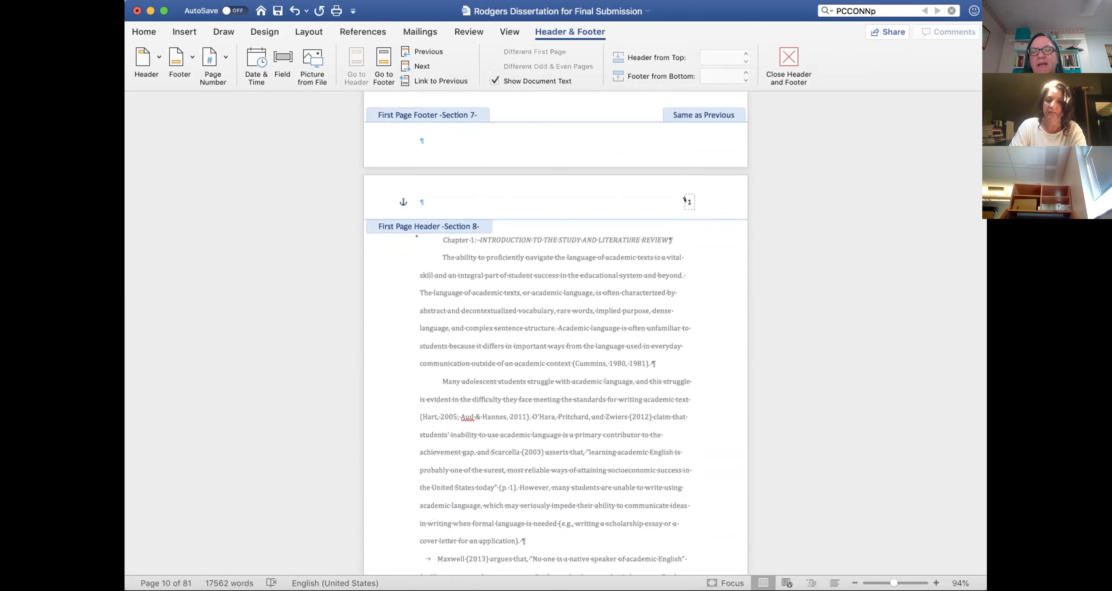
left_click(684, 198)
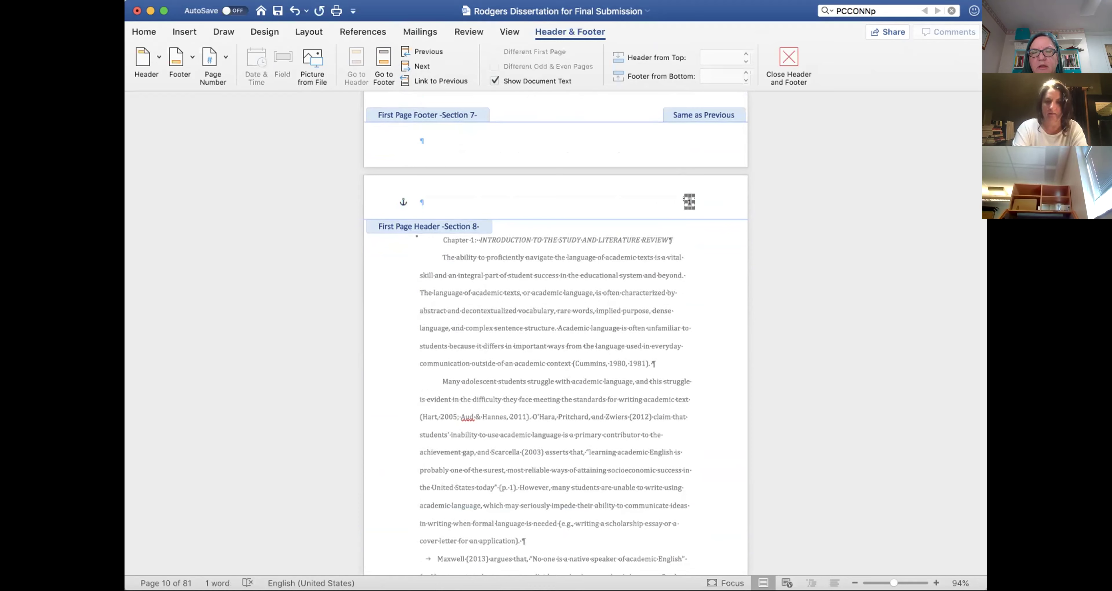
key("Delete")
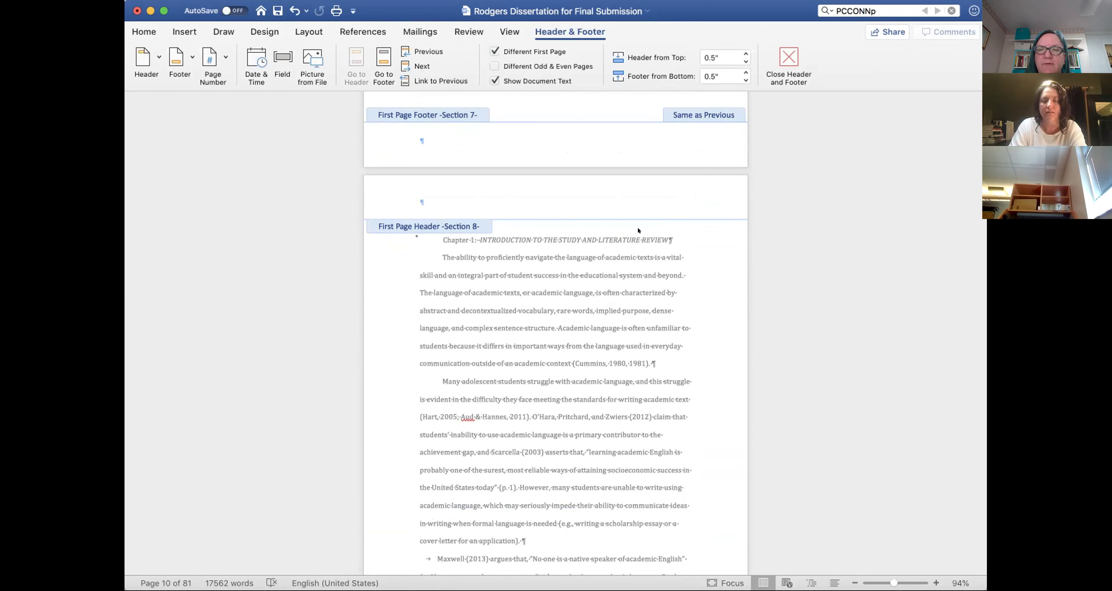
double_click(631, 240)
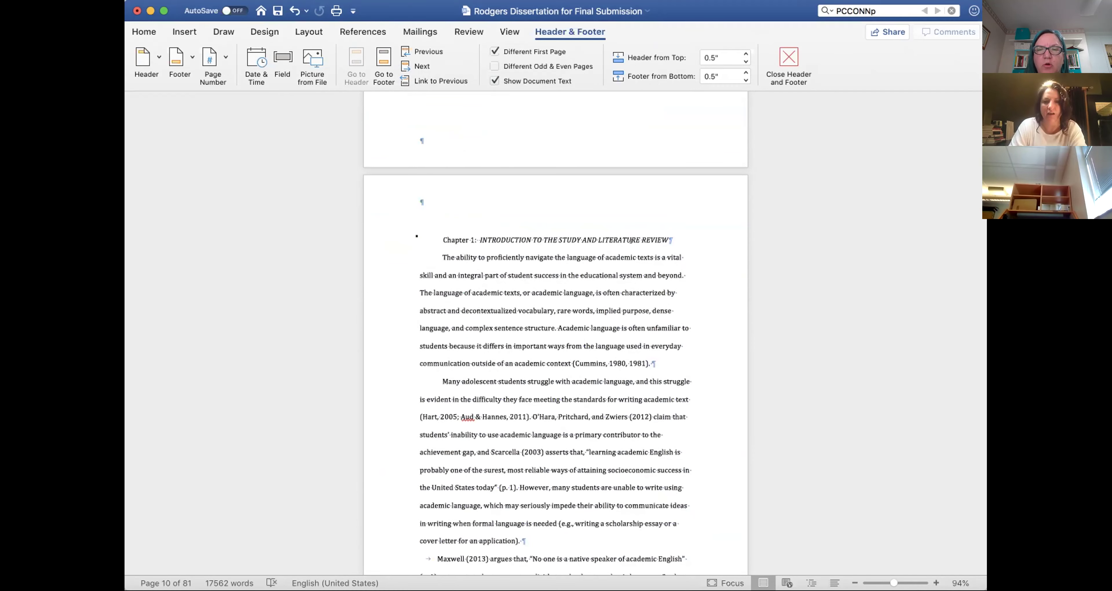
- Scroll through Chapter 1's header numbers down to the Chapter 2: Methodology page, numbered 31
scroll(631, 240, "down", 5)
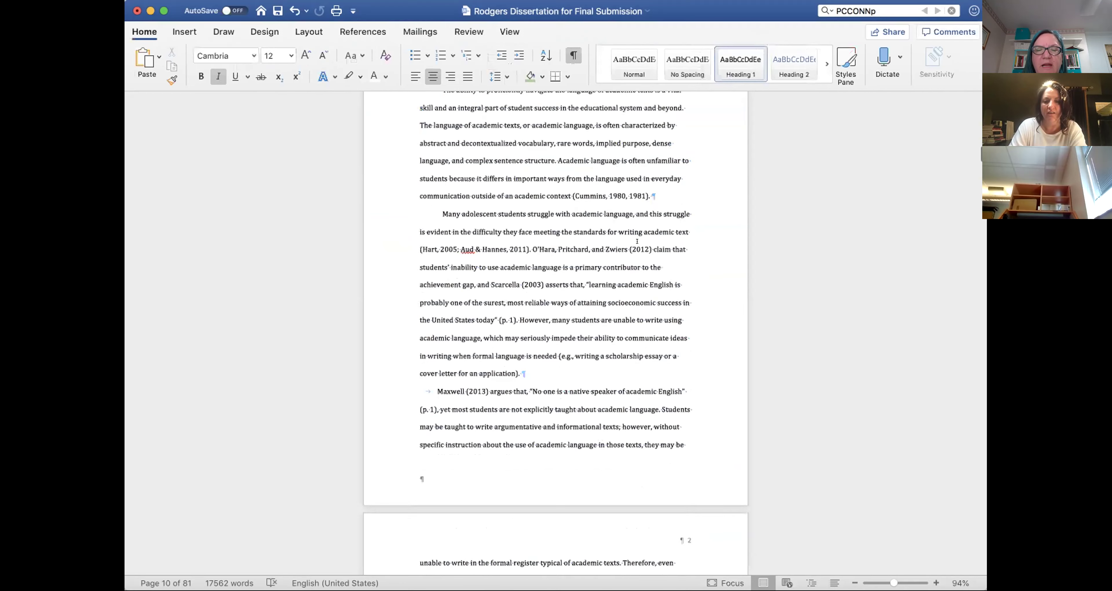
scroll(637, 241, "down", 10)
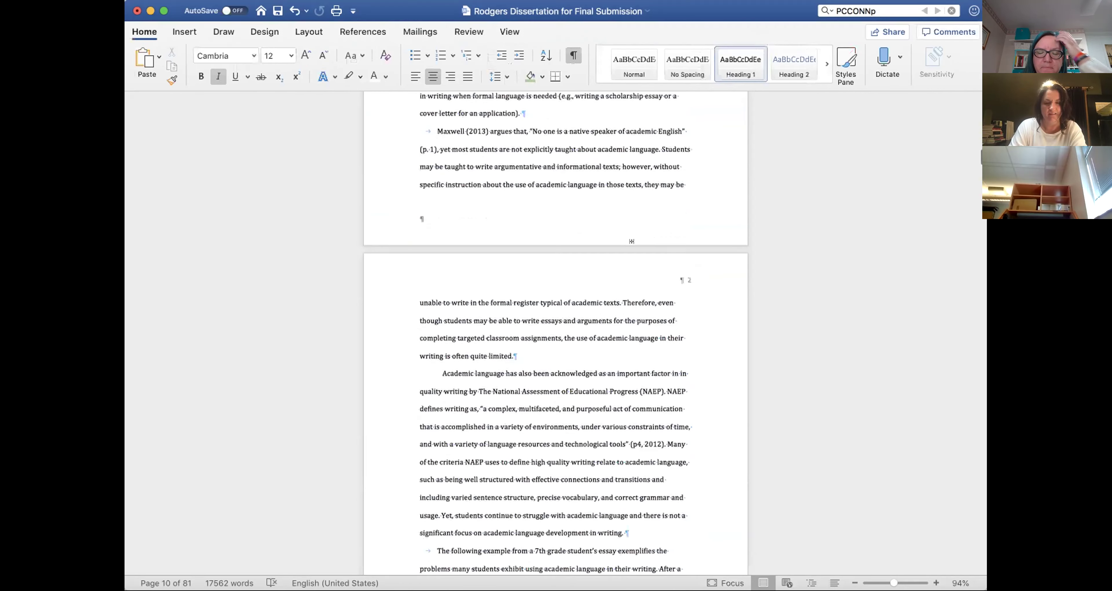
scroll(637, 242, "down", 10)
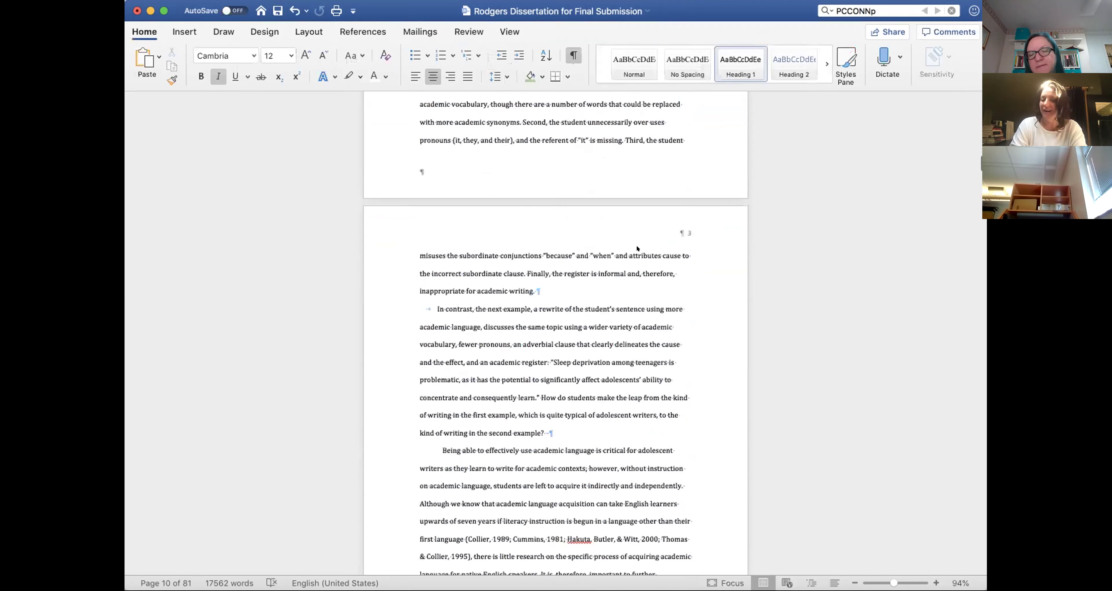
scroll(637, 242, "down", 10)
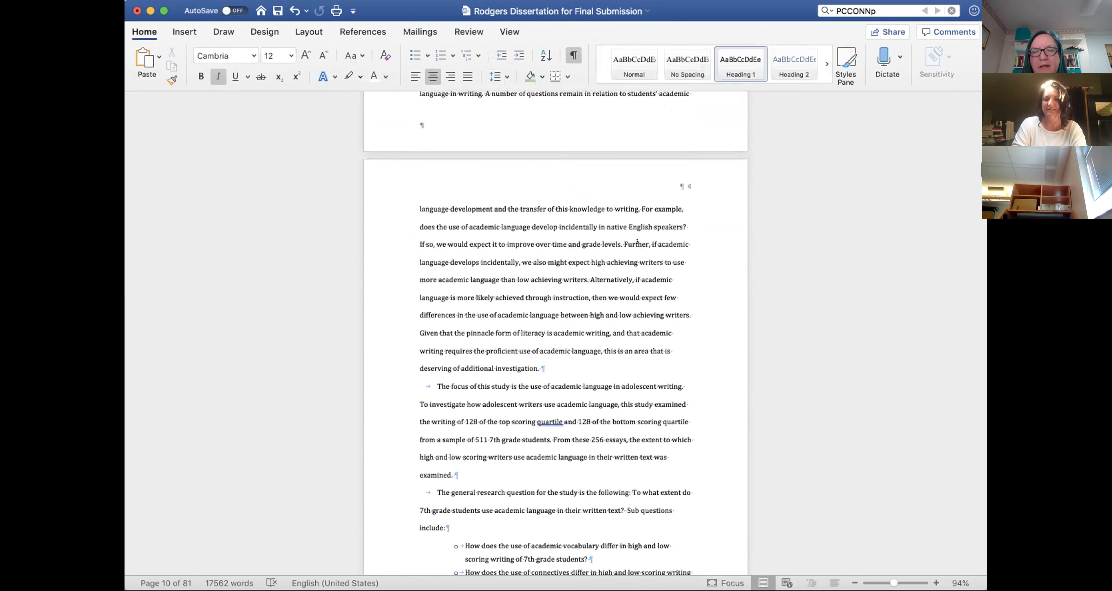
scroll(637, 241, "down", 6)
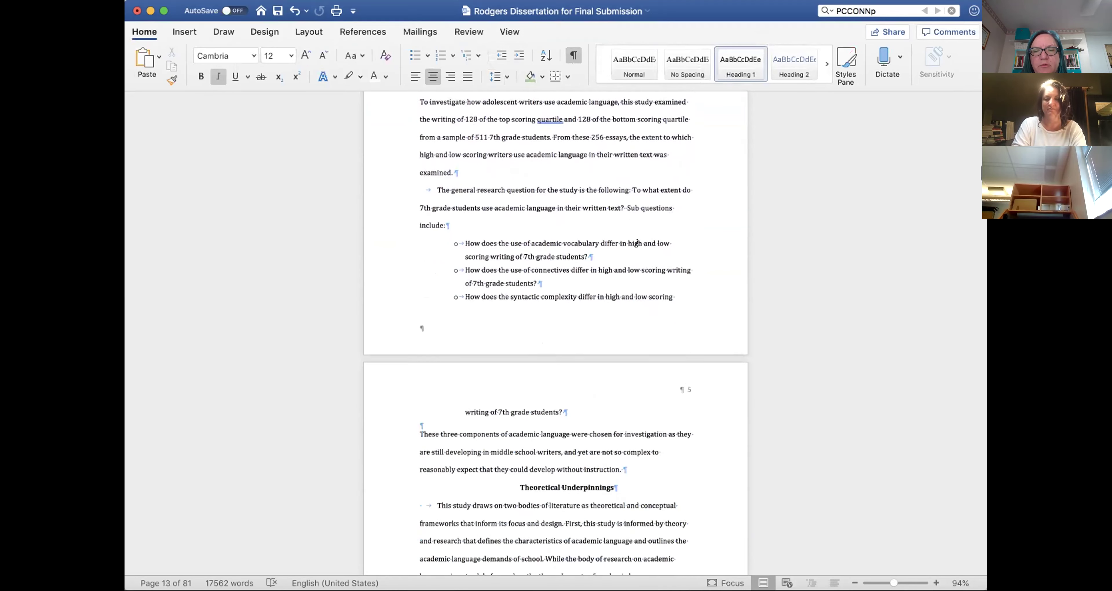
scroll(637, 241, "down", 15)
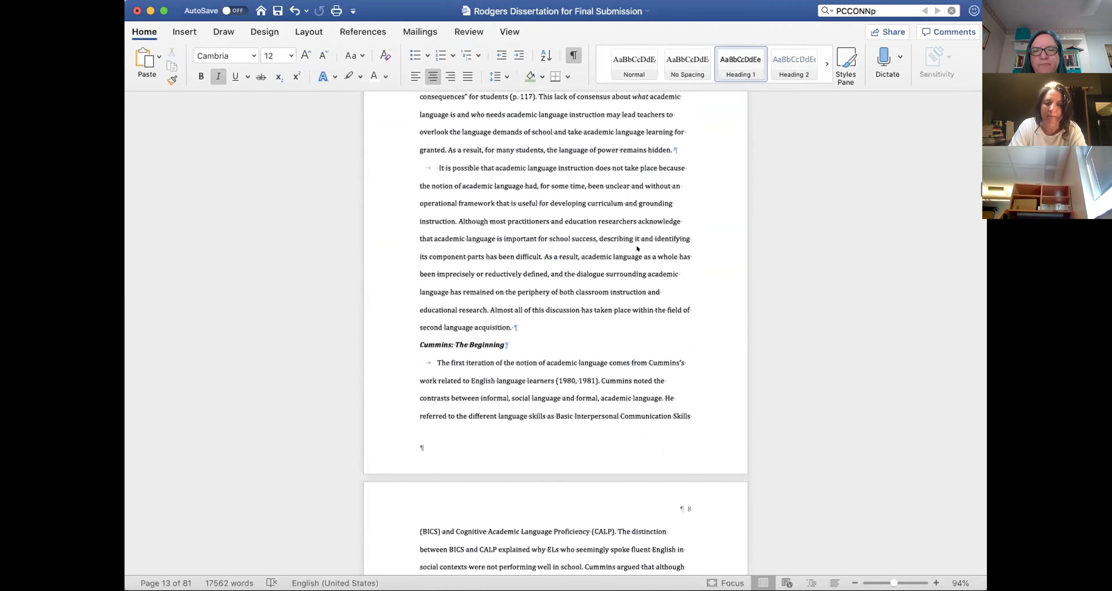
scroll(637, 246, "down", 20)
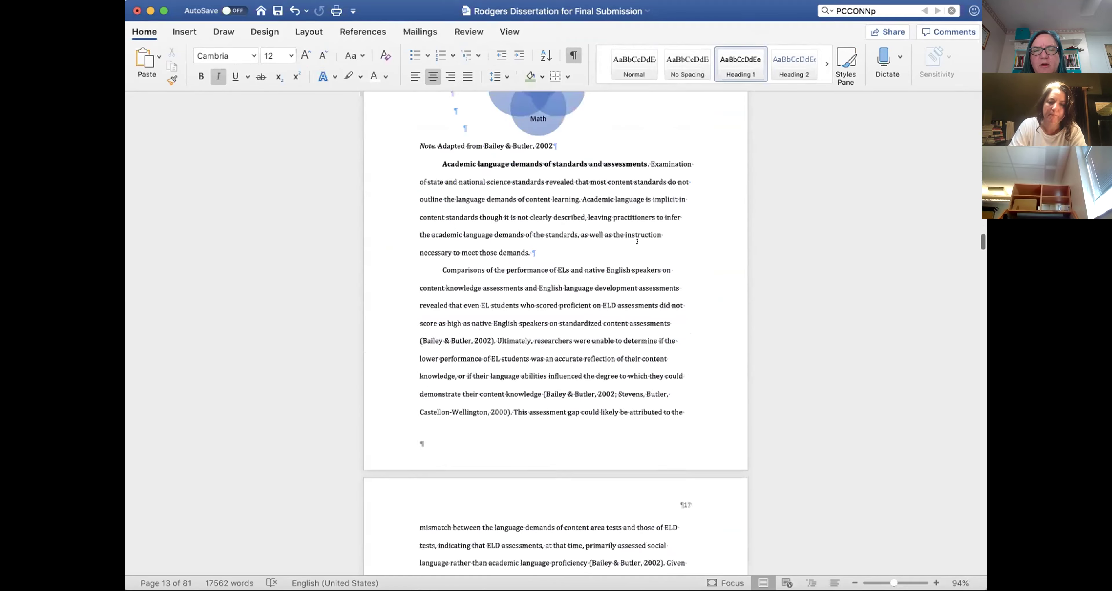
scroll(637, 240, "down", 15)
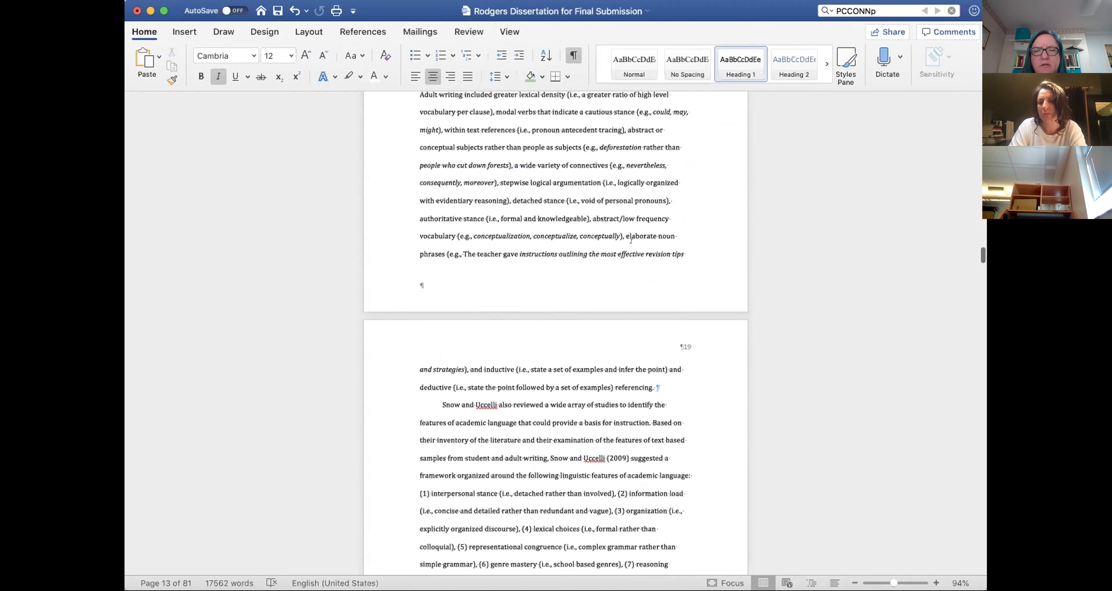
scroll(637, 240, "down", 20)
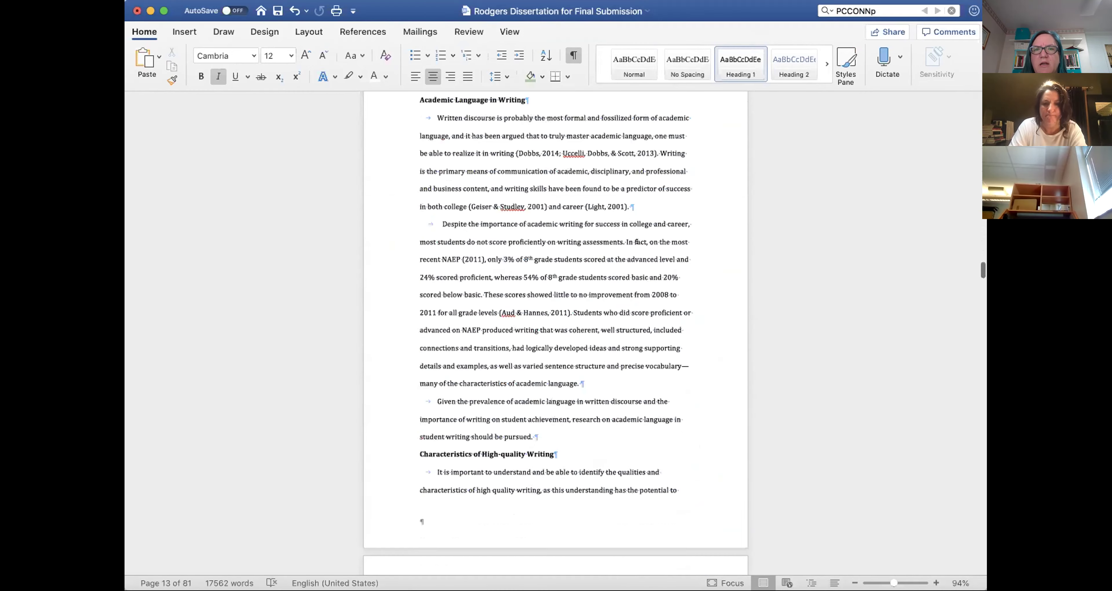
scroll(637, 242, "down", 15)
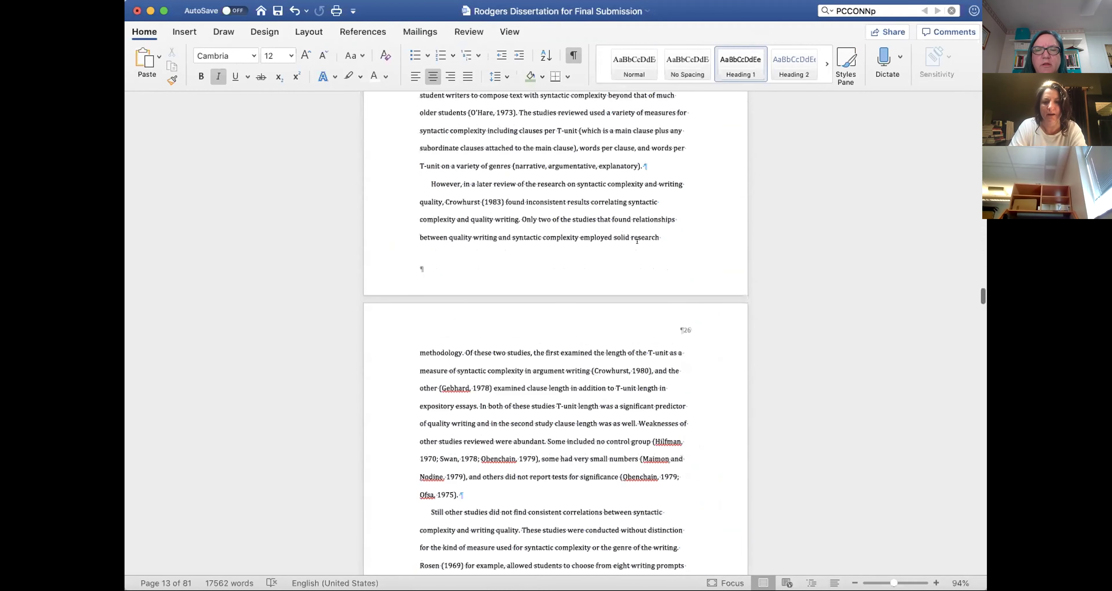
scroll(637, 241, "down", 20)
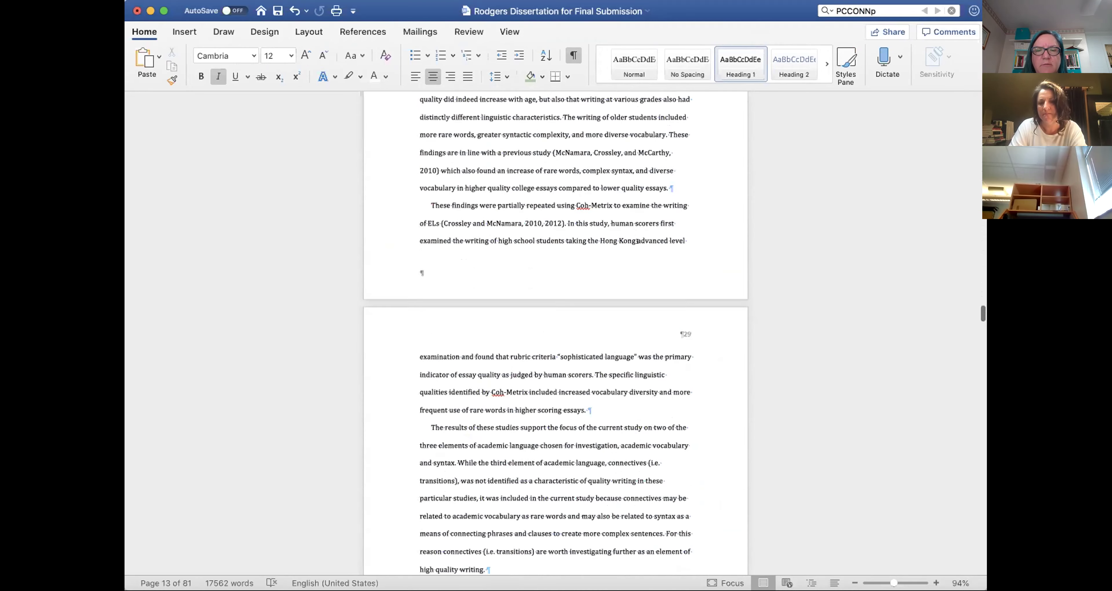
scroll(637, 242, "down", 10)
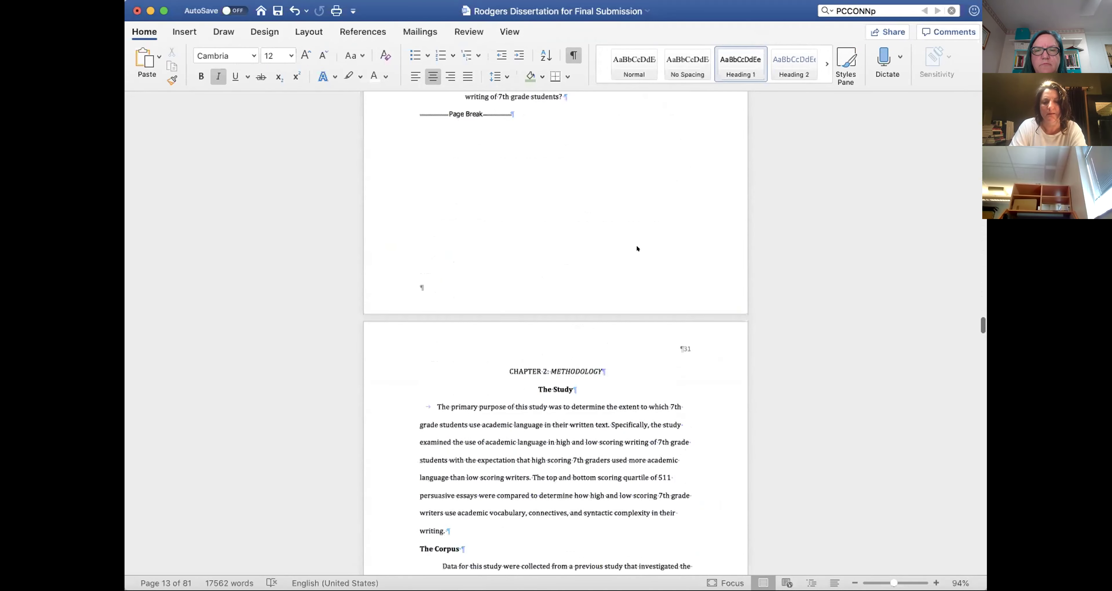
scroll(636, 245, "up", 10)
scroll(659, 152, "down", 12)
scroll(660, 153, "down", 8)
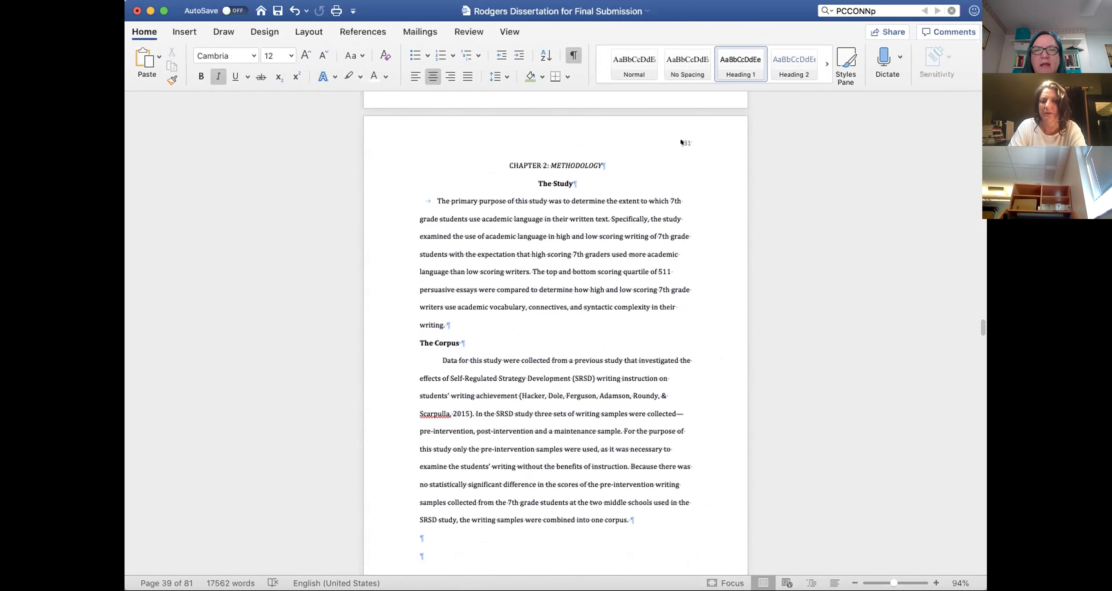
- Replace the page break before Chapter 2: Methodology with a Next Page section break
left_click(658, 138)
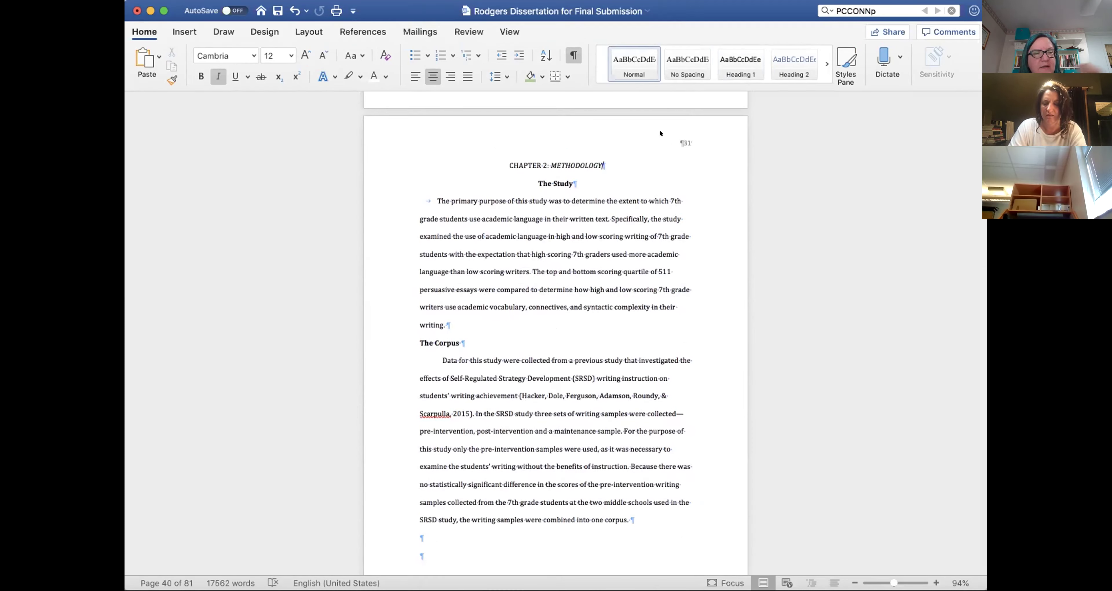
scroll(502, 262, "up", 10)
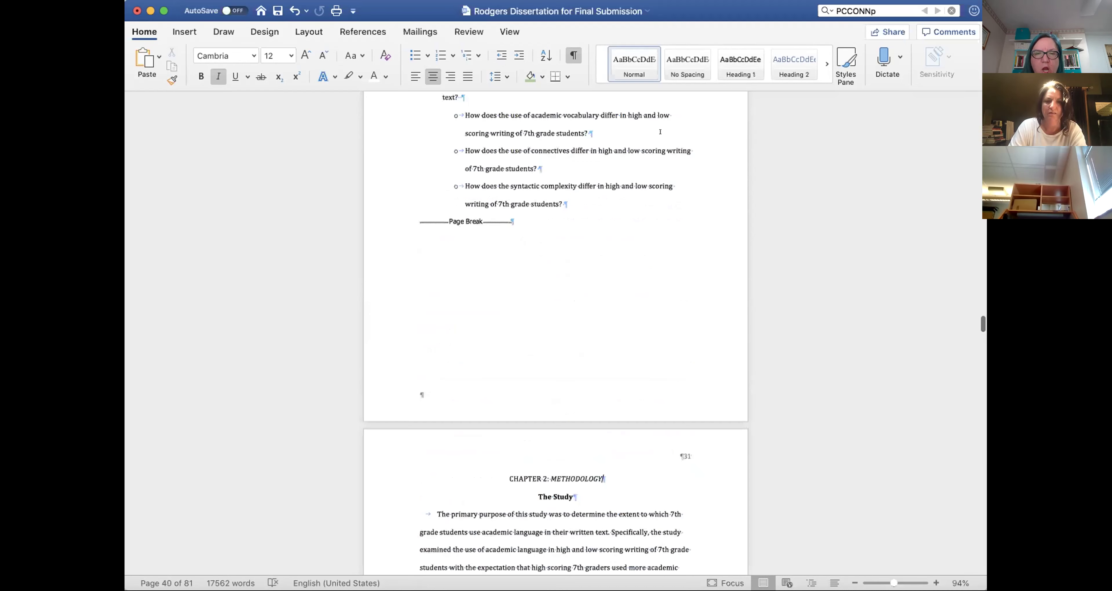
left_click(502, 261)
left_click(523, 240)
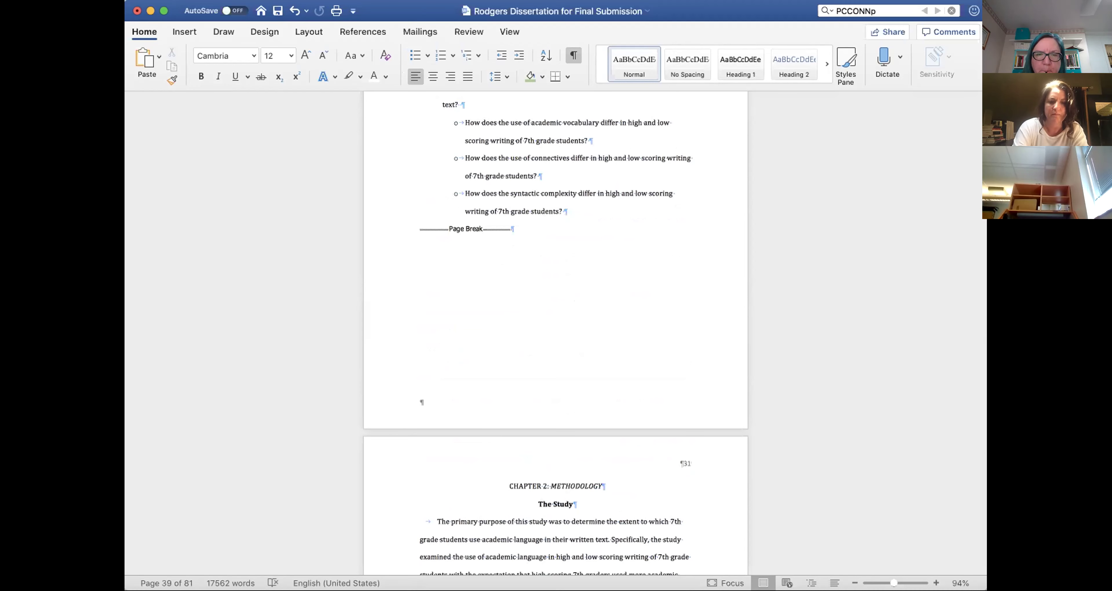
key("BackSpace")
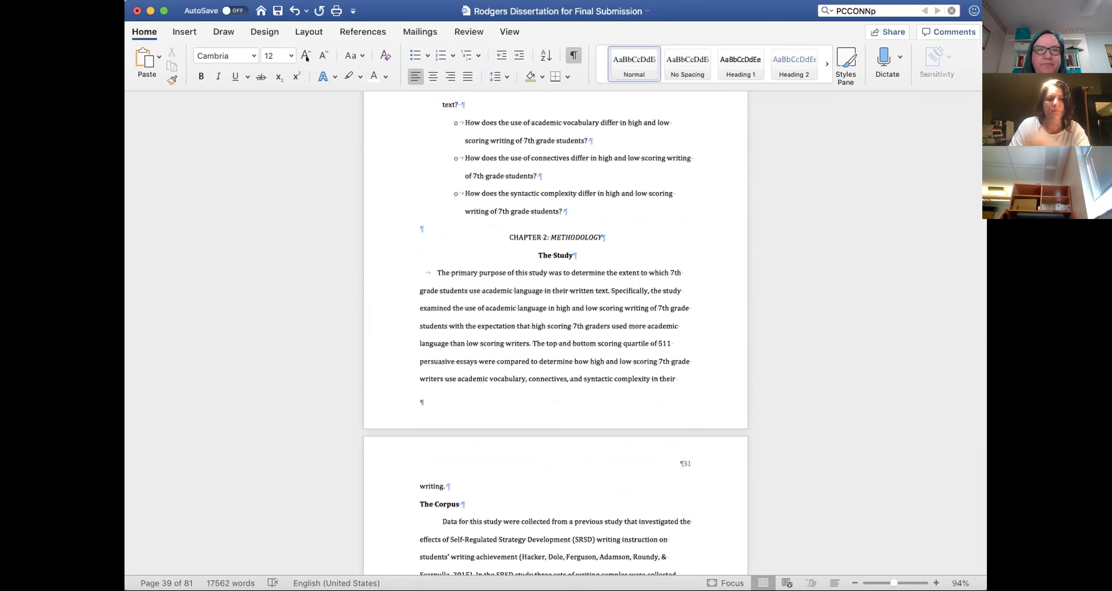
left_click(308, 32)
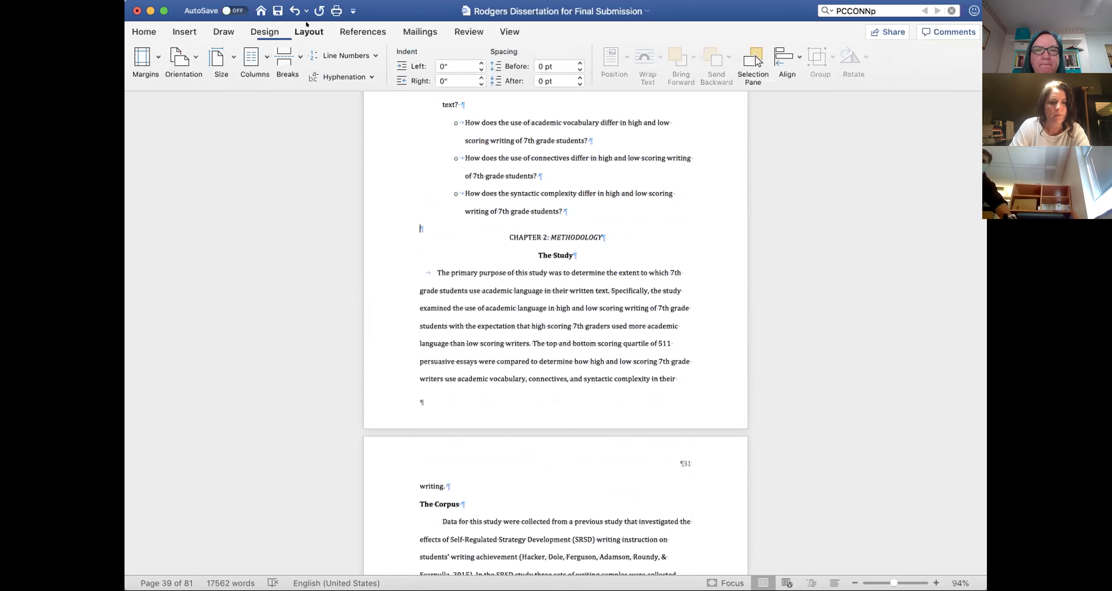
left_click(296, 59)
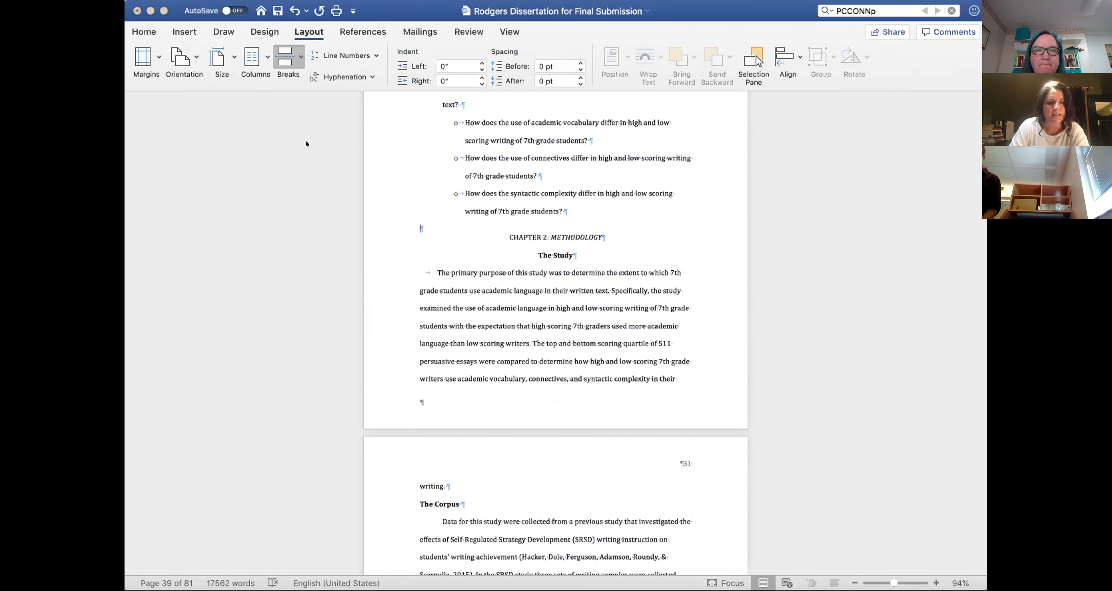
left_click(342, 205)
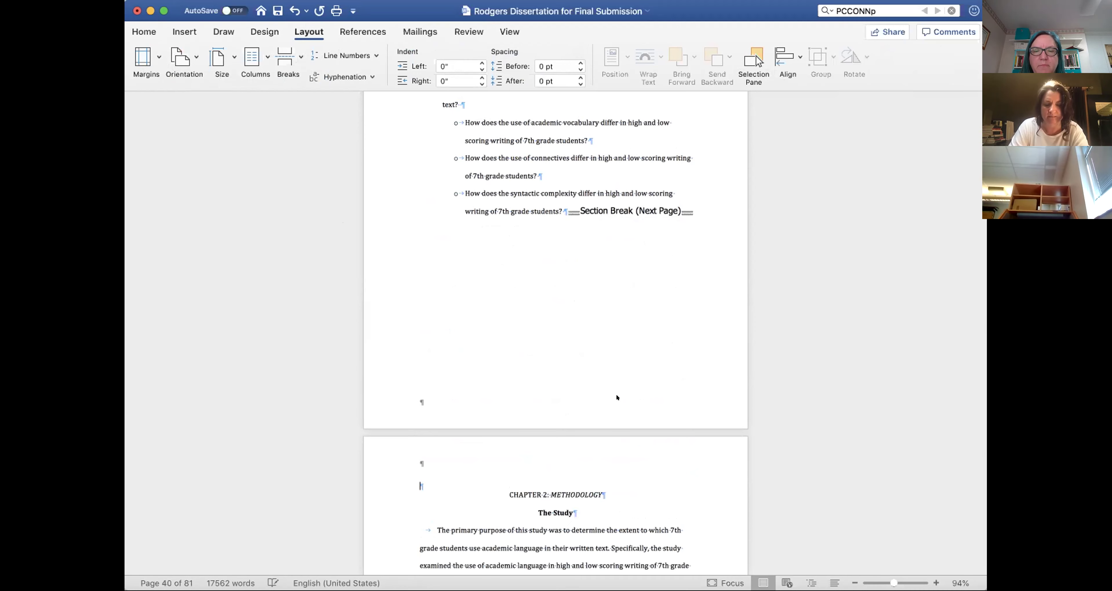
scroll(616, 393, "down", 3)
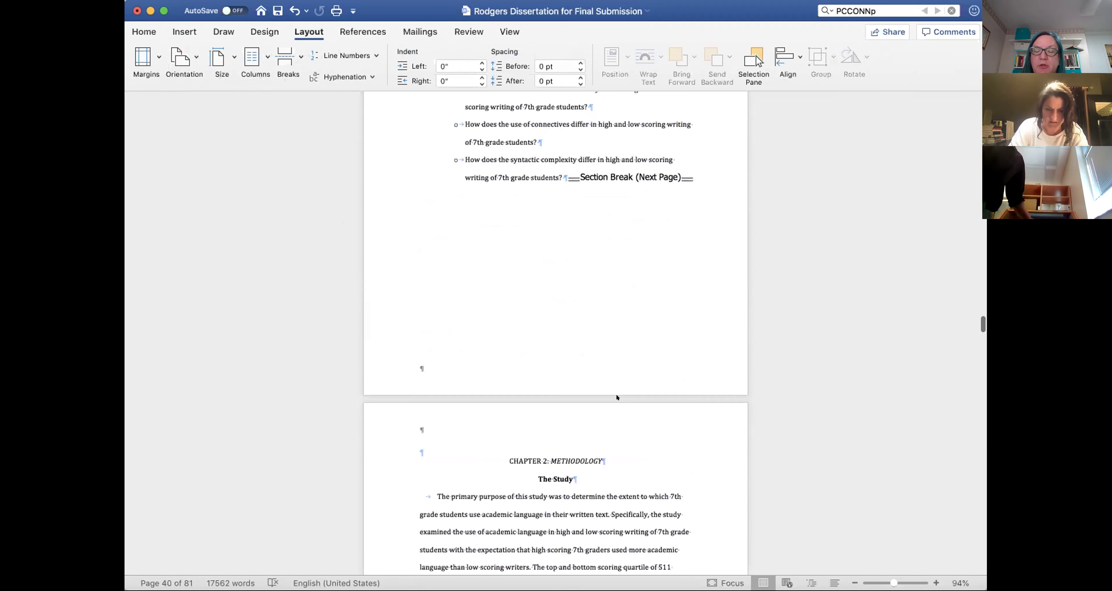
scroll(616, 389, "down", 10)
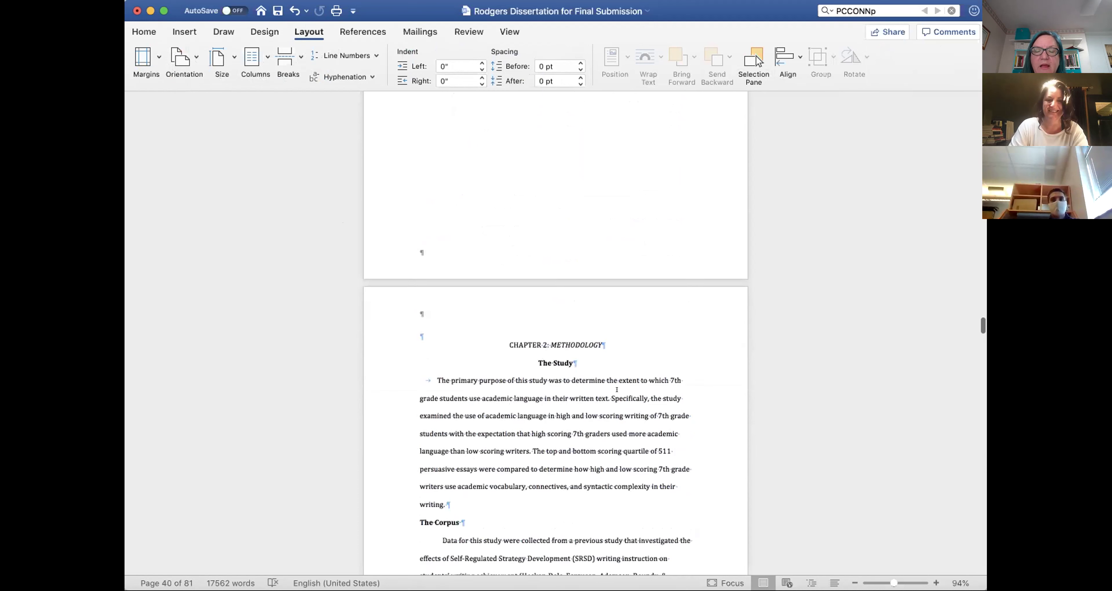
scroll(617, 389, "down", 8)
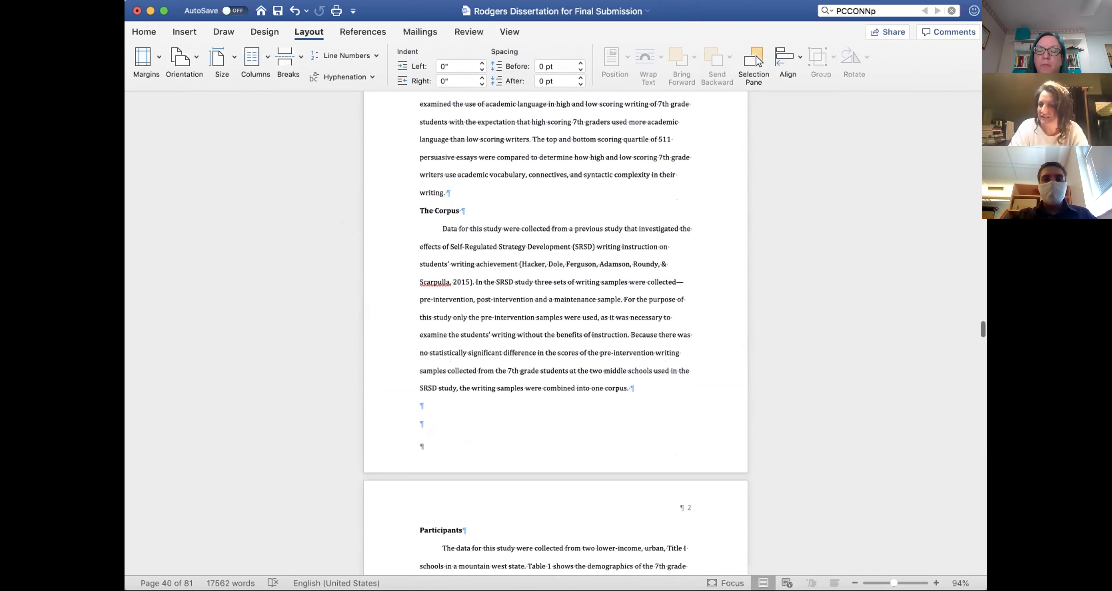
- Open header editing and put the cursor in Chapter 2's Section 9 first-page header
double_click(681, 505)
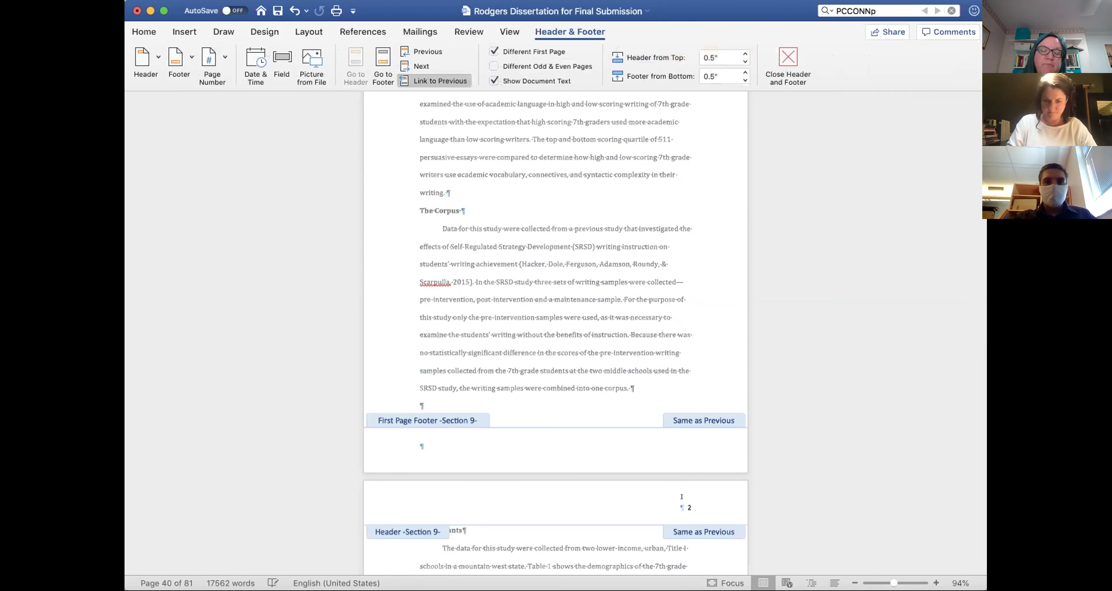
scroll(701, 497, "up", 5)
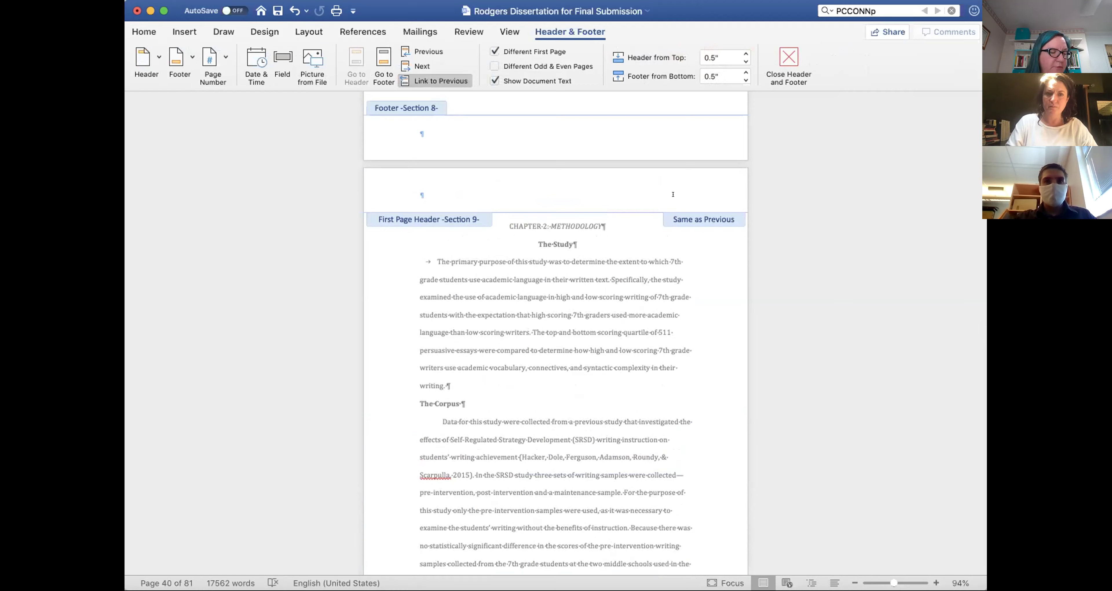
left_click(673, 194)
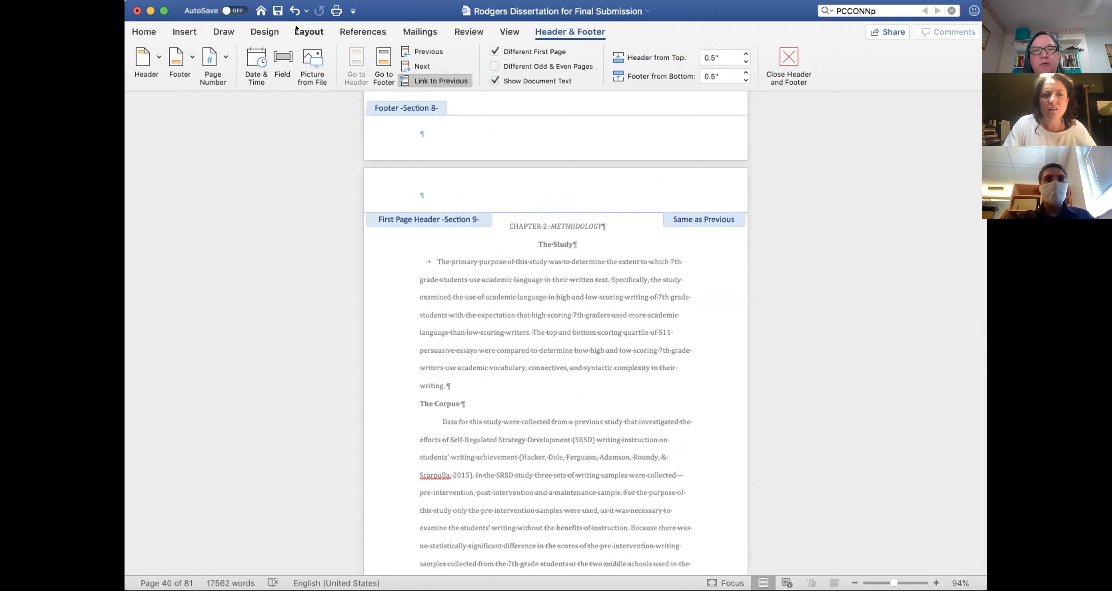
- Set Chapter 2's page number format to continue from the previous section
left_click(222, 59)
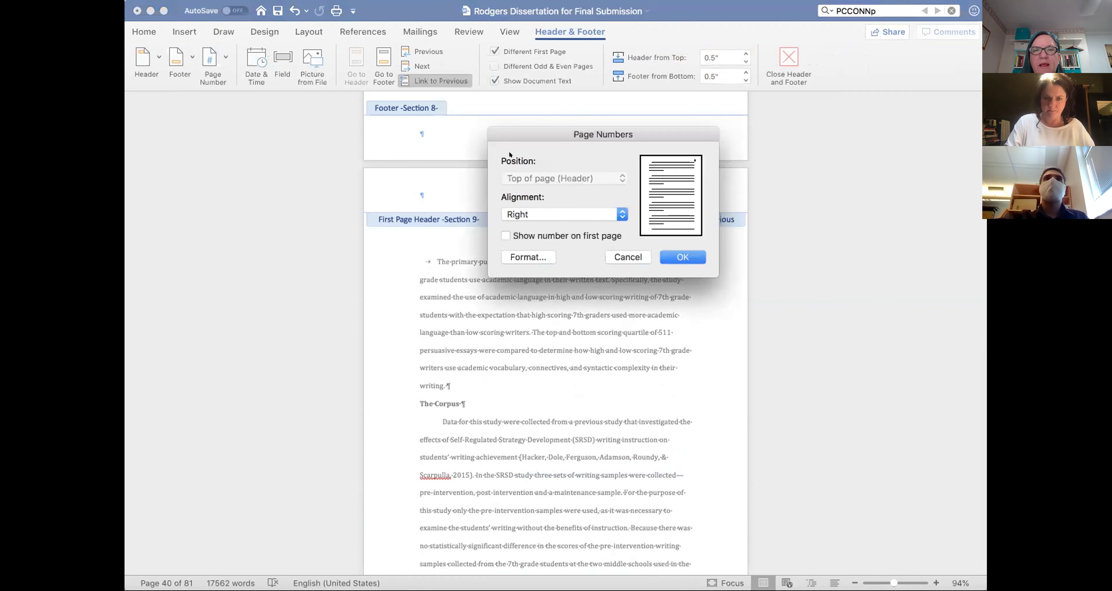
left_click(528, 257)
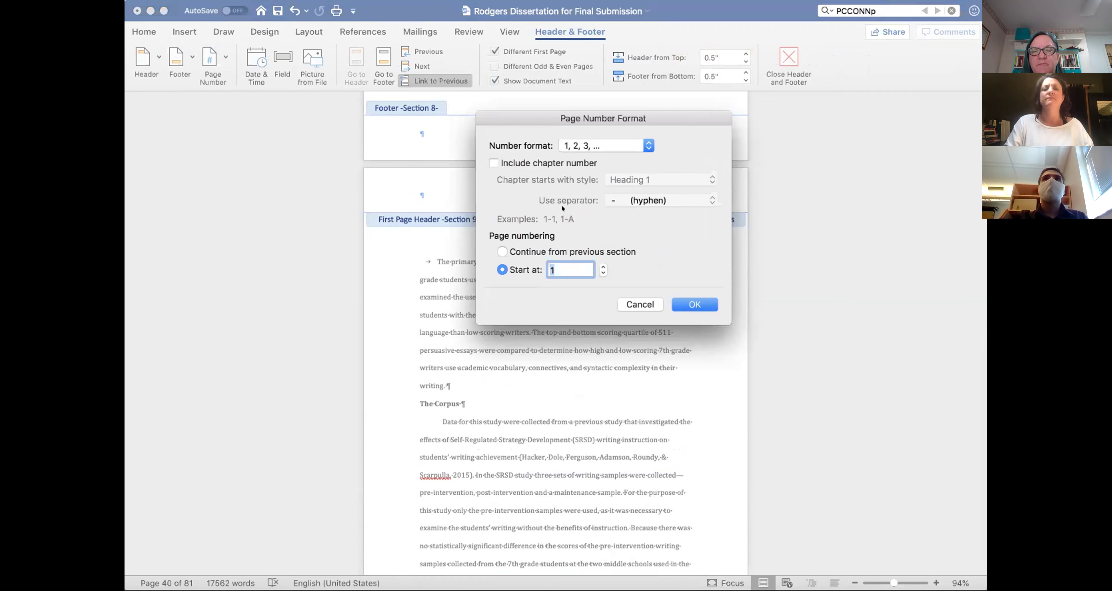
left_click(502, 250)
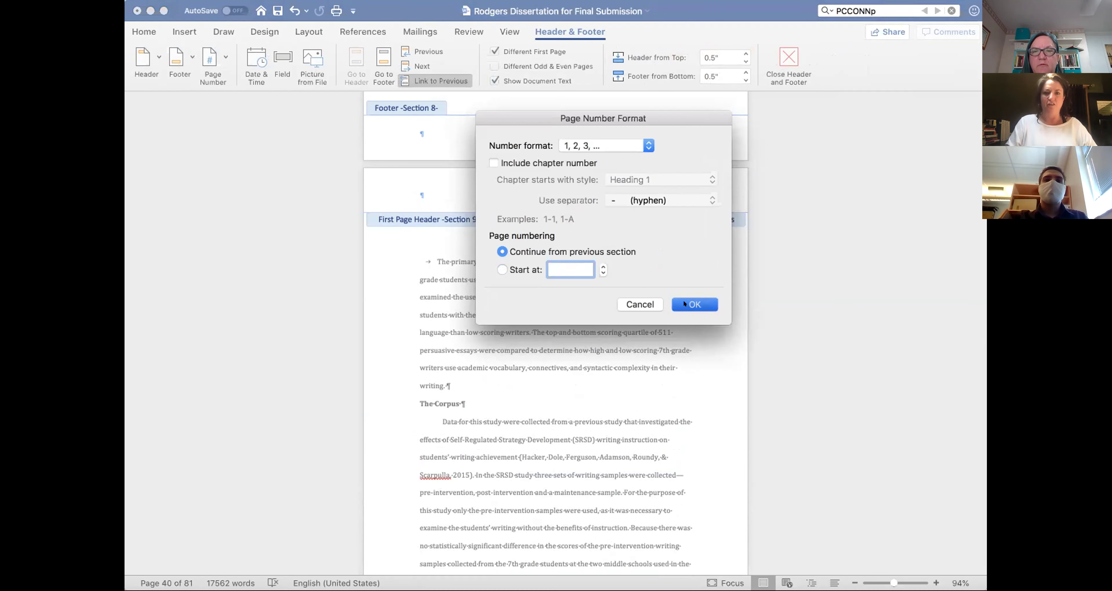
left_click(693, 304)
left_click(684, 257)
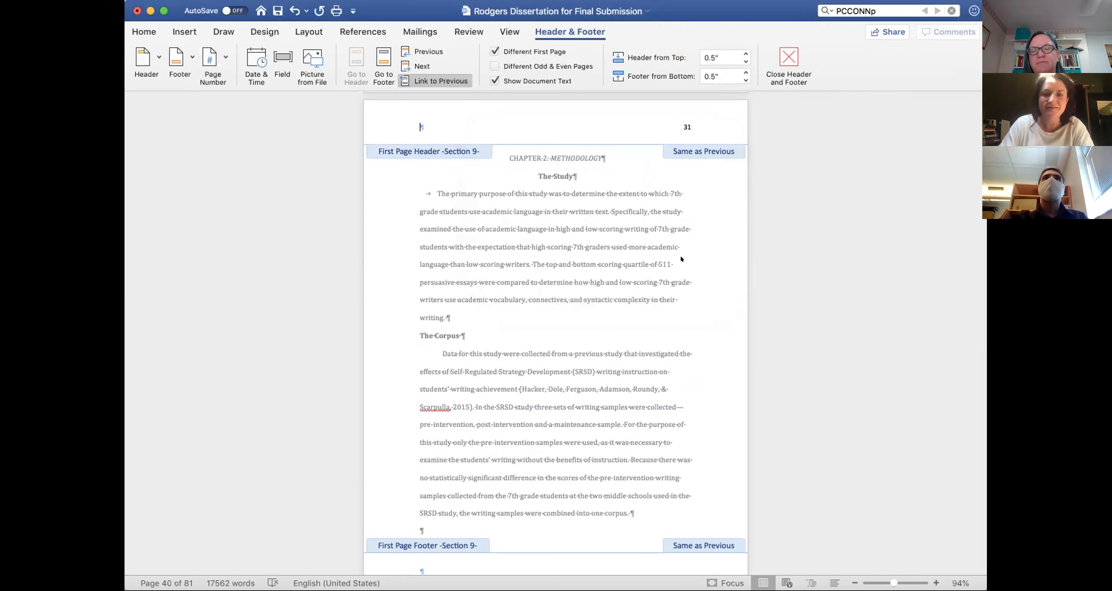
- Delete page number 31 from Chapter 2's first-page header, then check the next page shows 32
left_click(684, 121)
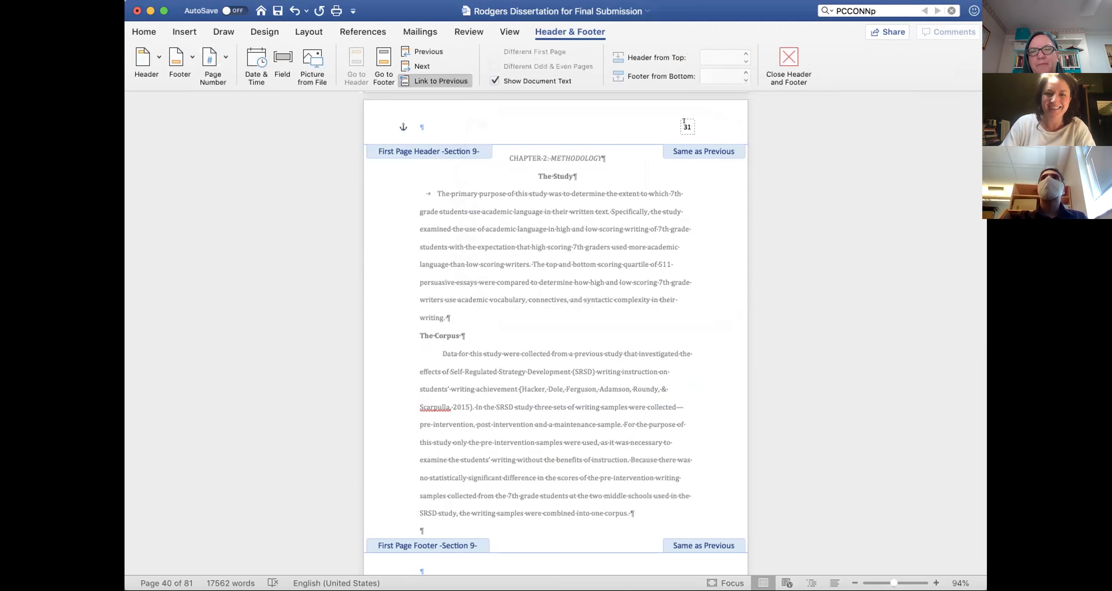
key("BackSpace")
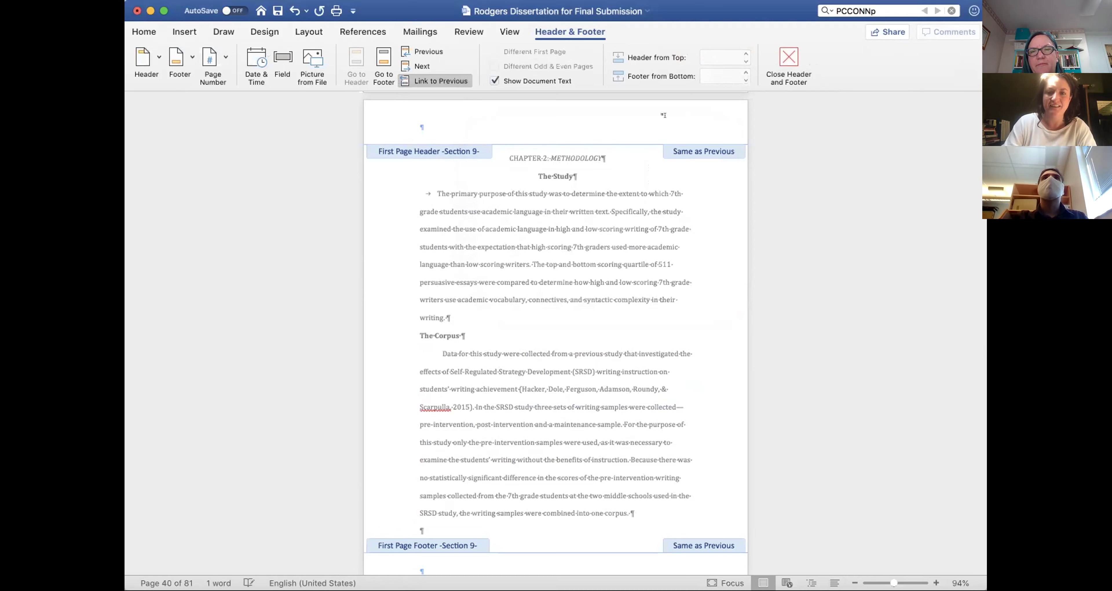
scroll(606, 291, "down", 5)
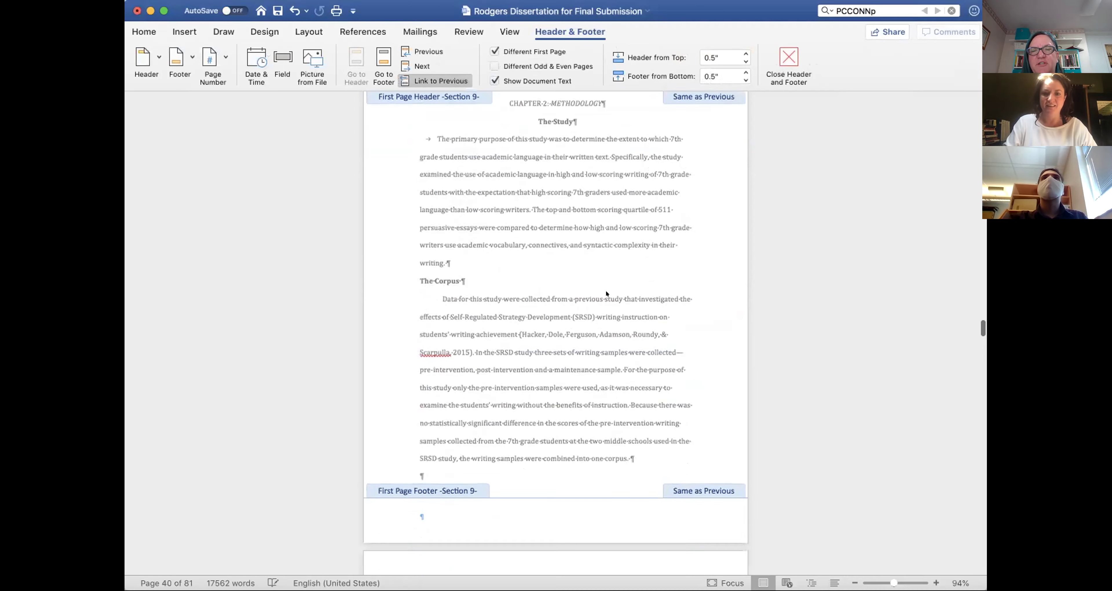
scroll(647, 409, "down", 5)
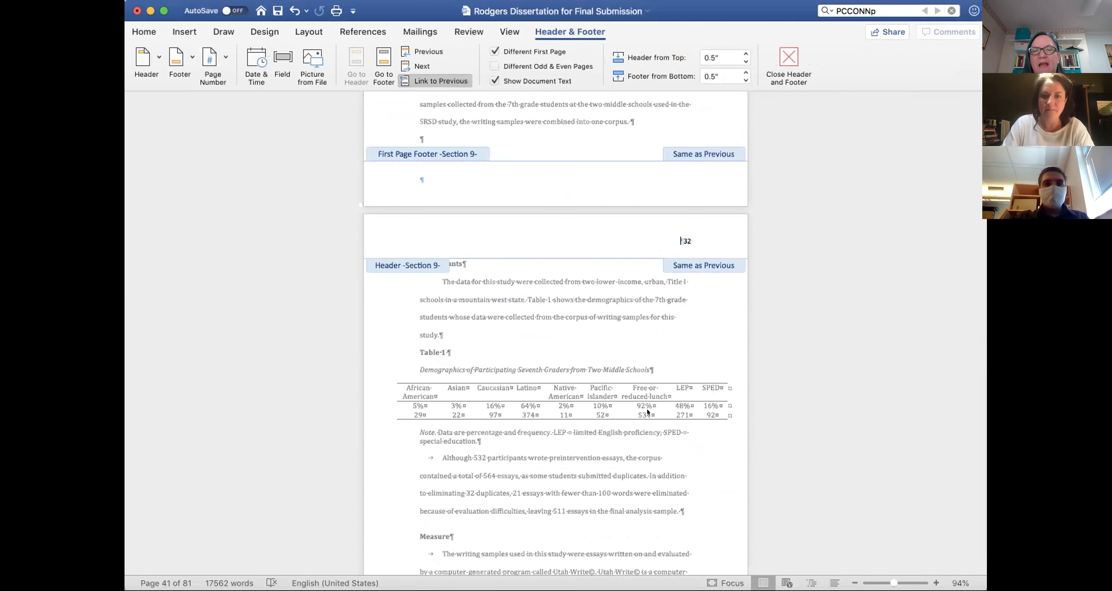
scroll(647, 410, "down", 2)
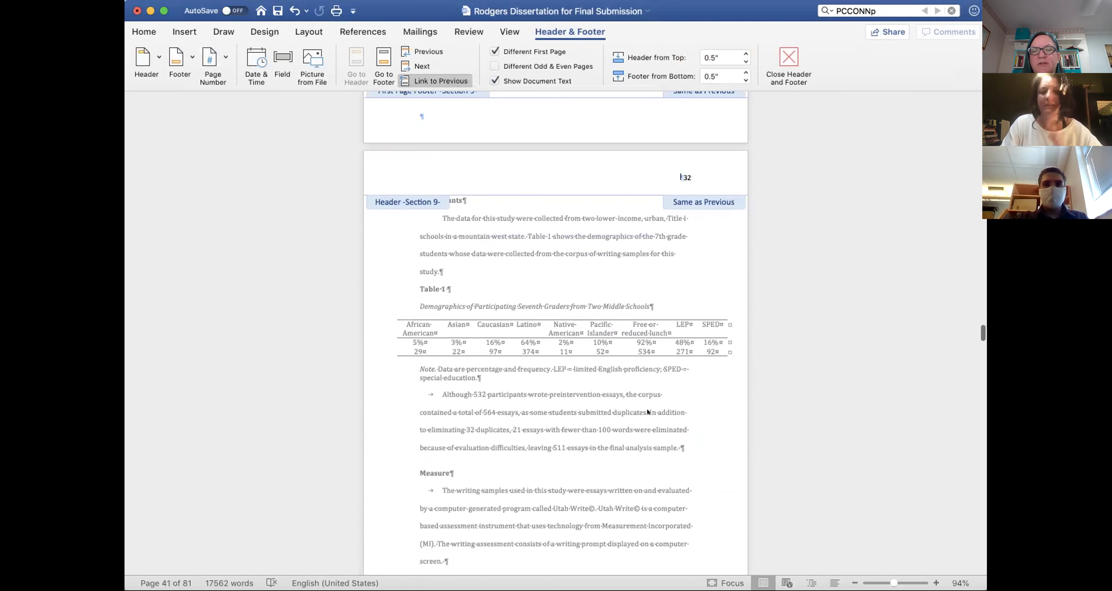
scroll(646, 408, "down", 2)
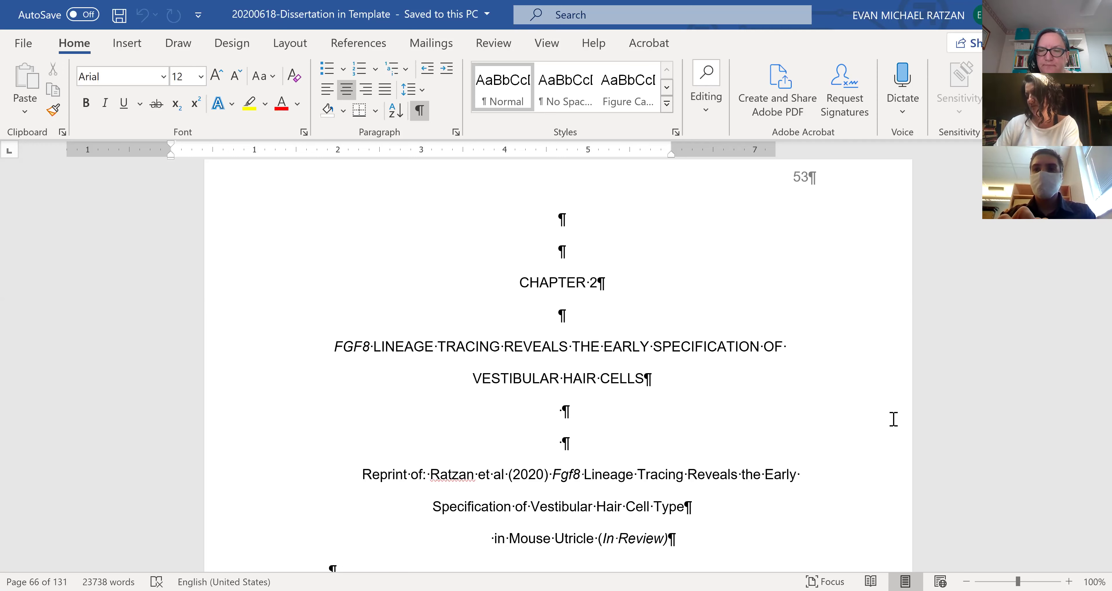
left_click(966, 581)
left_click(966, 581)
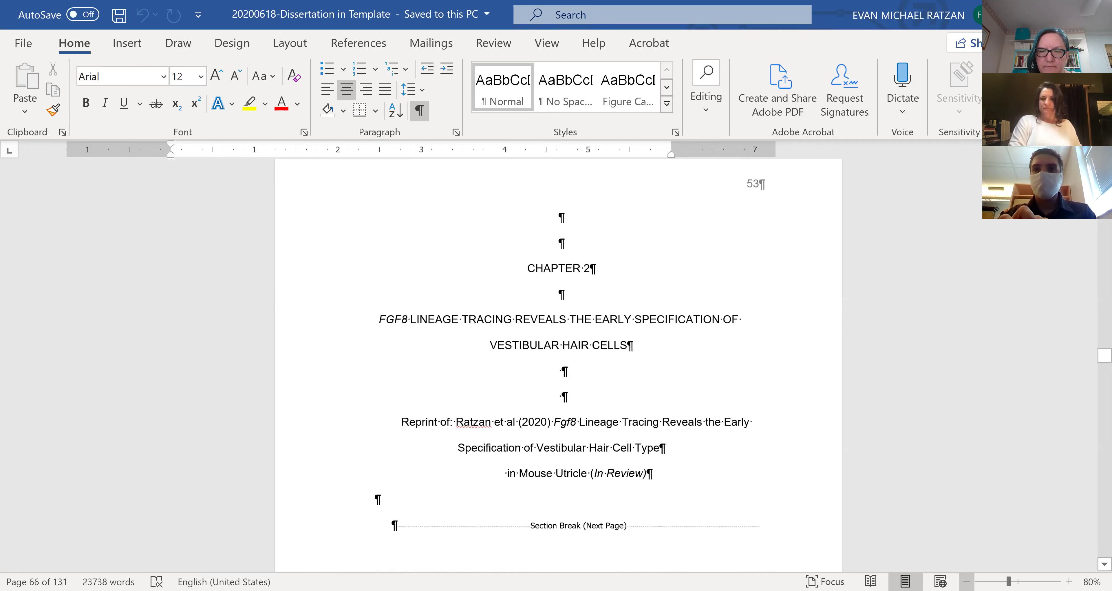
left_click(966, 581)
left_click(965, 581)
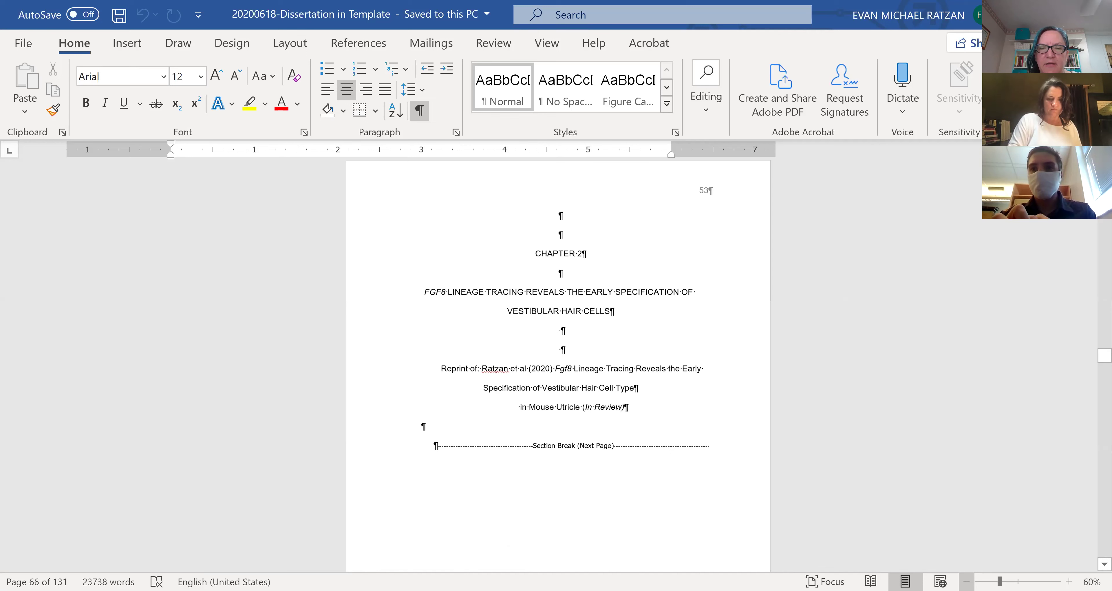
left_click(1068, 581)
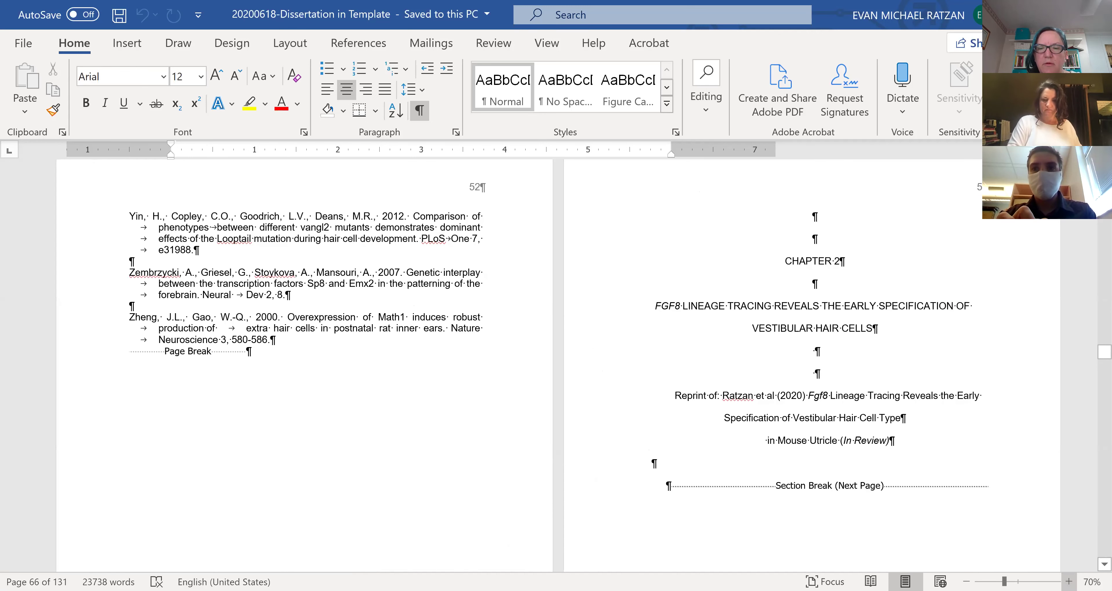
left_click(966, 581)
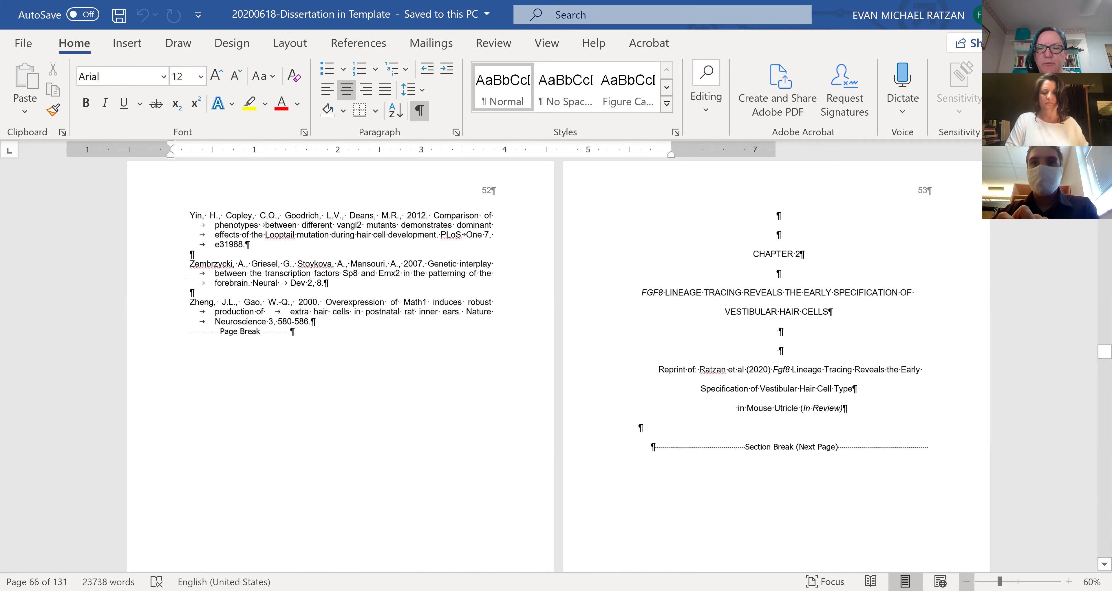
left_click(966, 581)
left_click(966, 581)
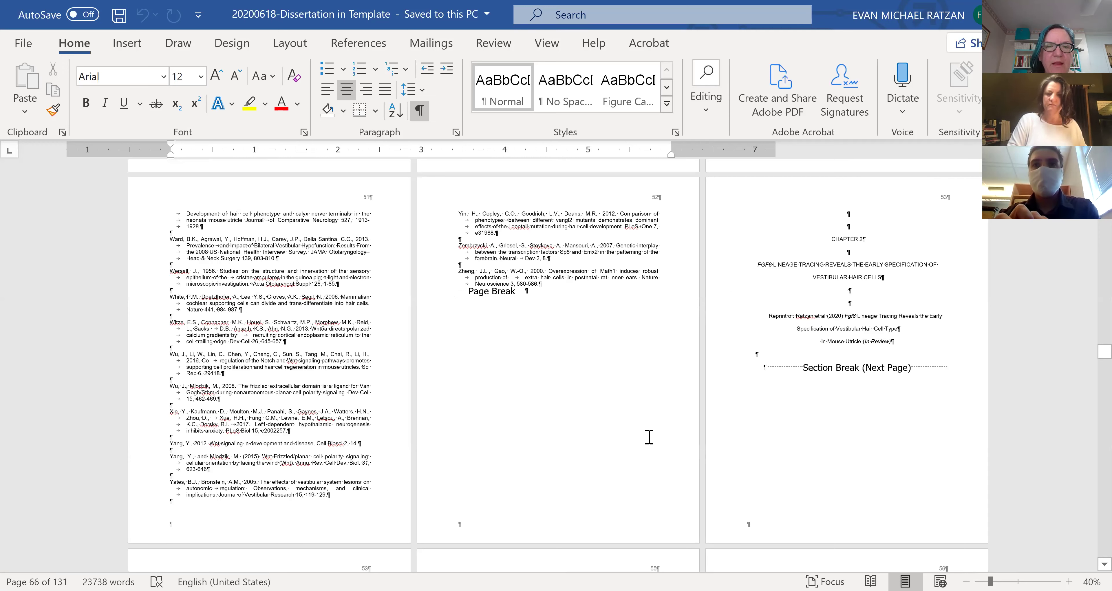
left_click(547, 296)
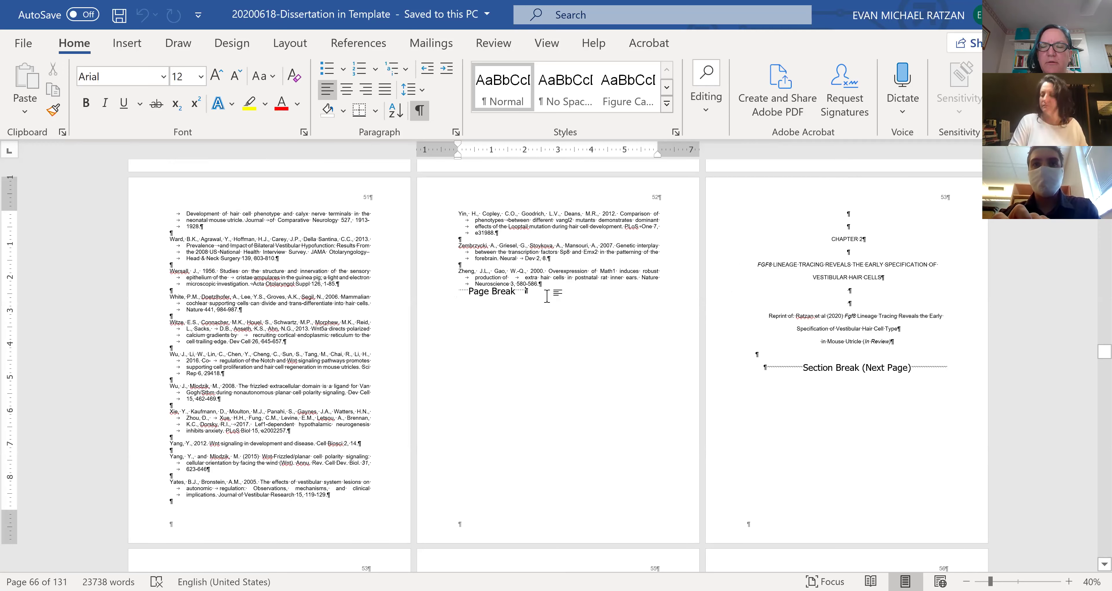
left_click(498, 309)
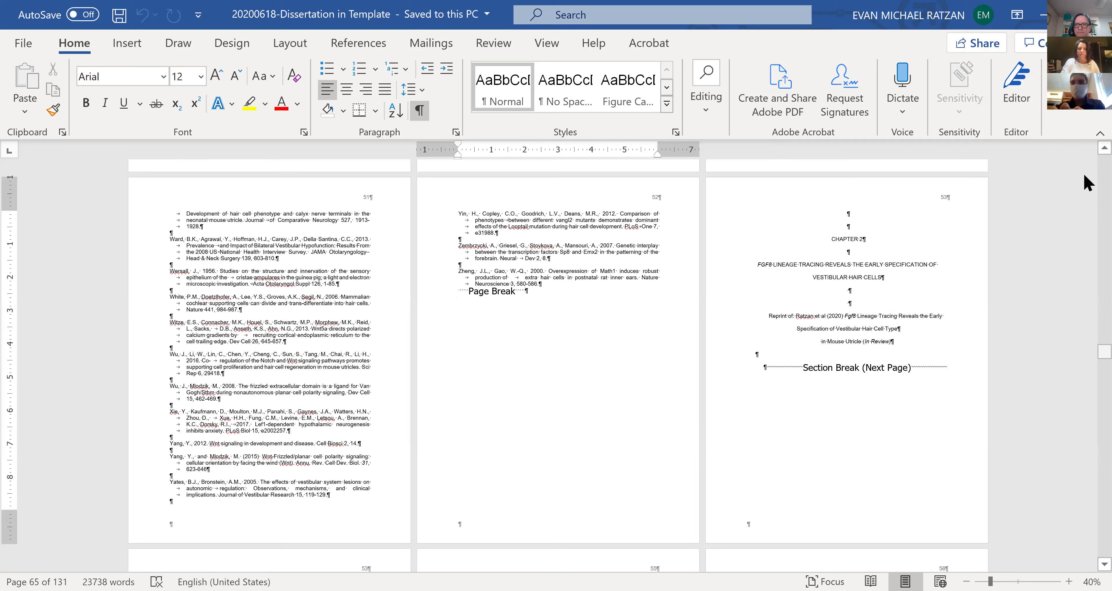
scroll(1083, 156, "up", 10)
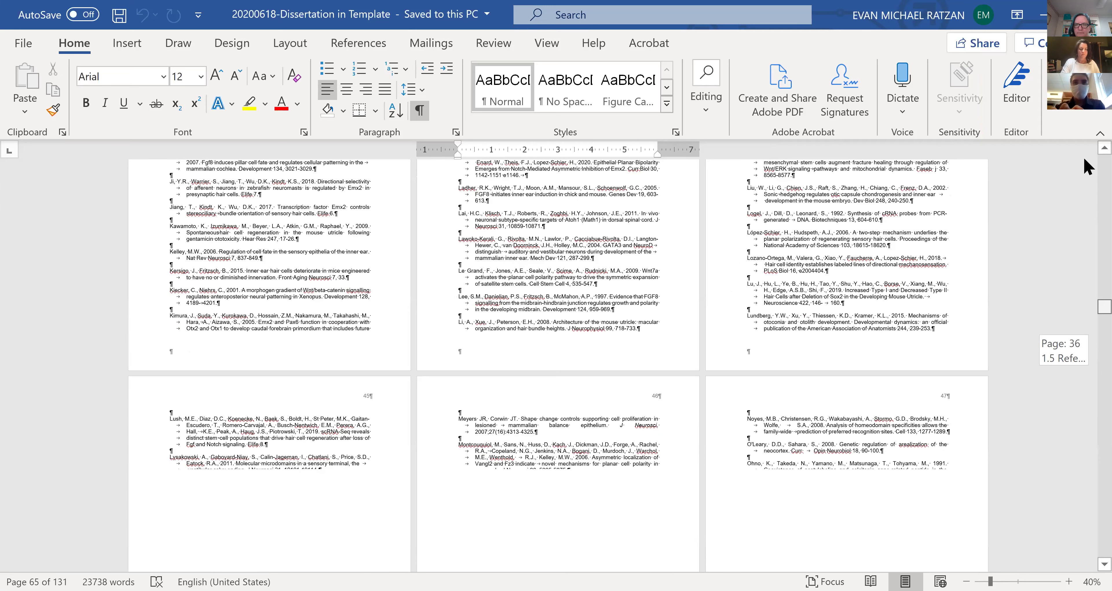
scroll(1084, 164, "up", 15)
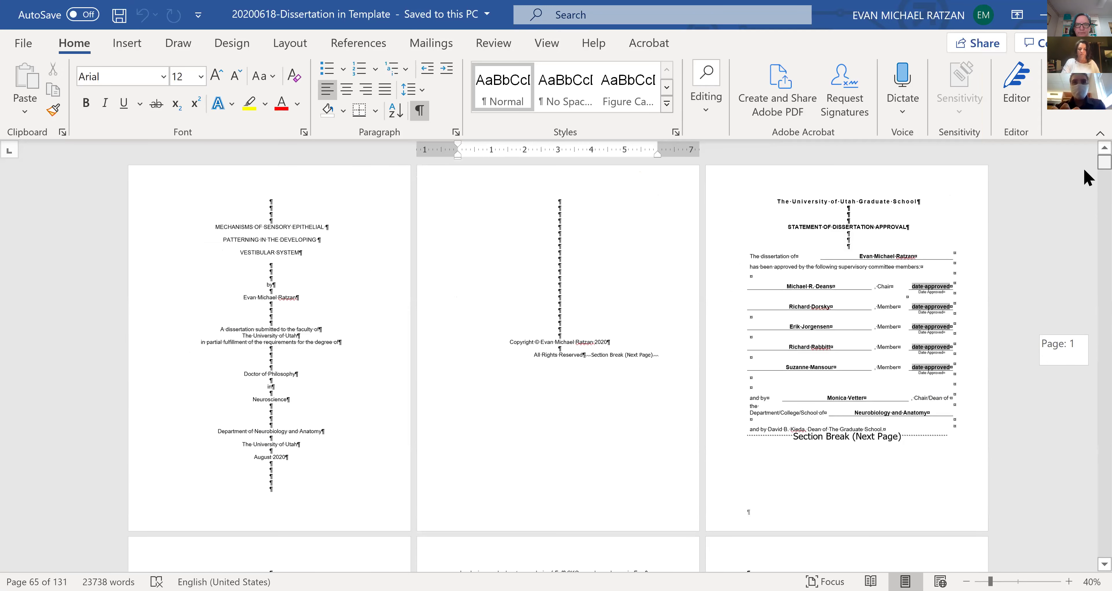
scroll(1084, 171, "down", 2)
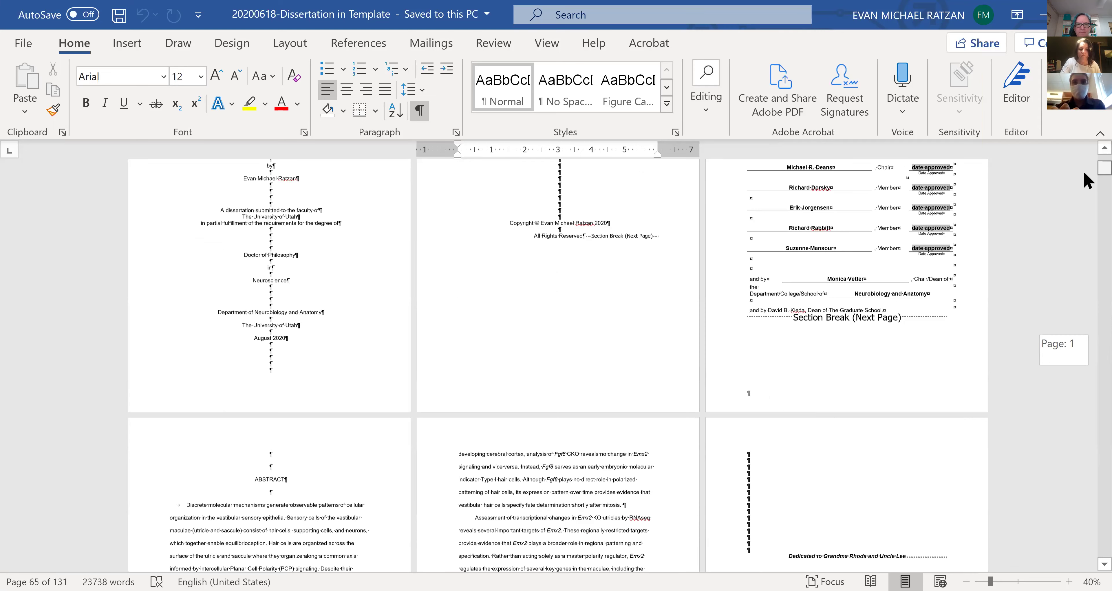
scroll(1085, 172, "down", 3)
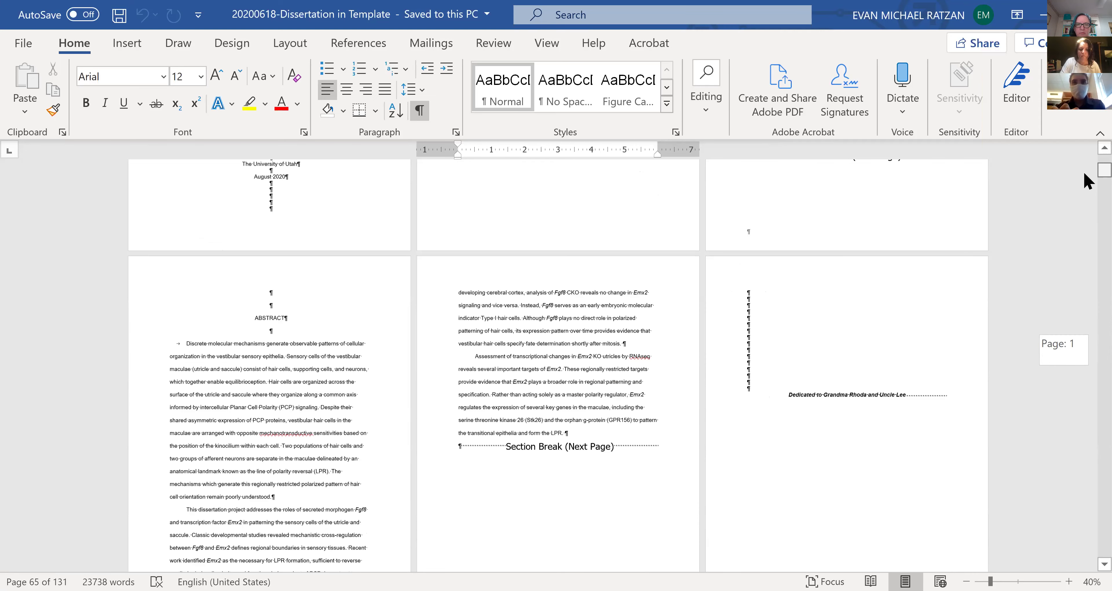
scroll(1084, 173, "down", 5)
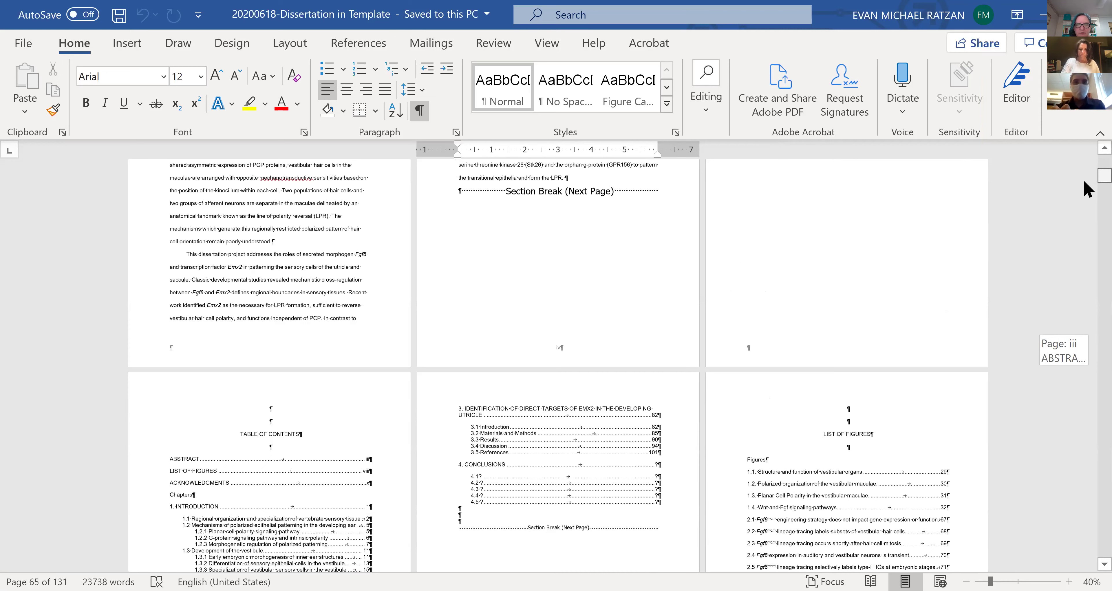
scroll(1084, 184, "down", 2)
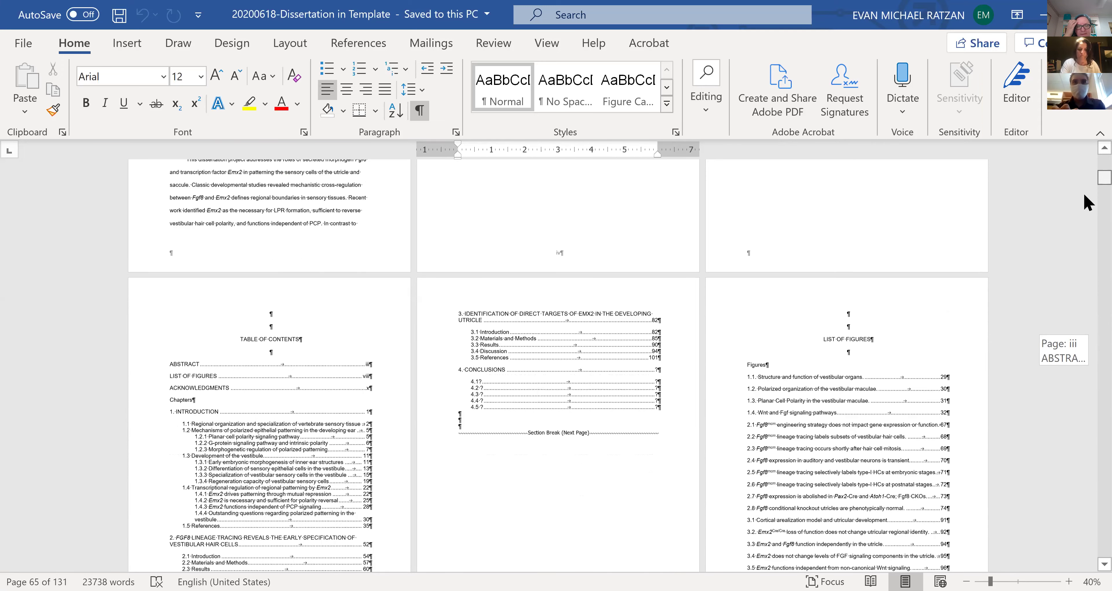
scroll(1087, 201, "down", 10)
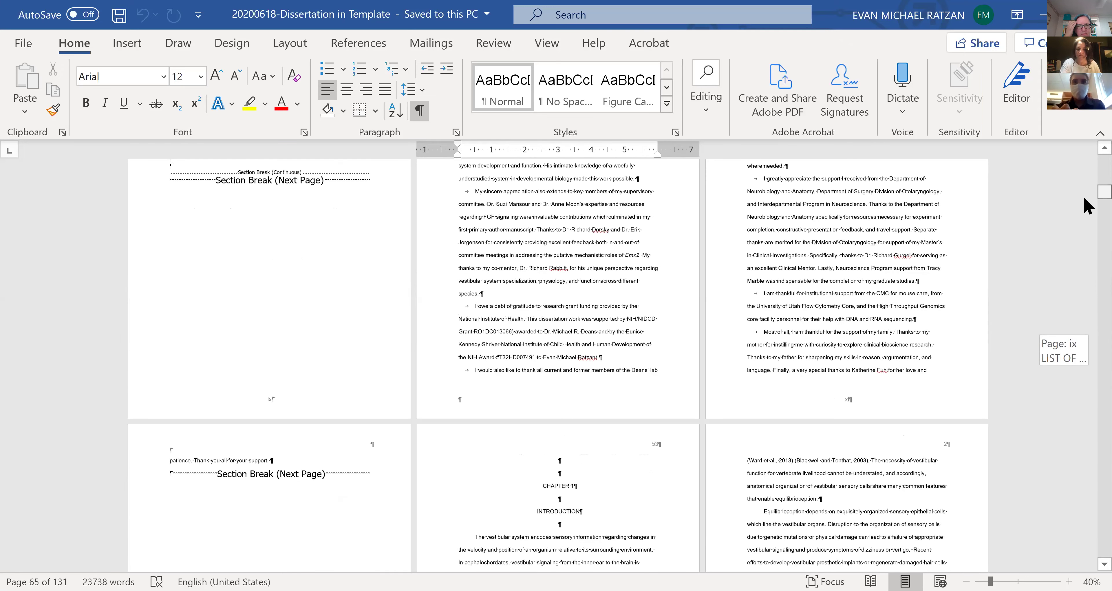
scroll(1084, 197, "down", 5)
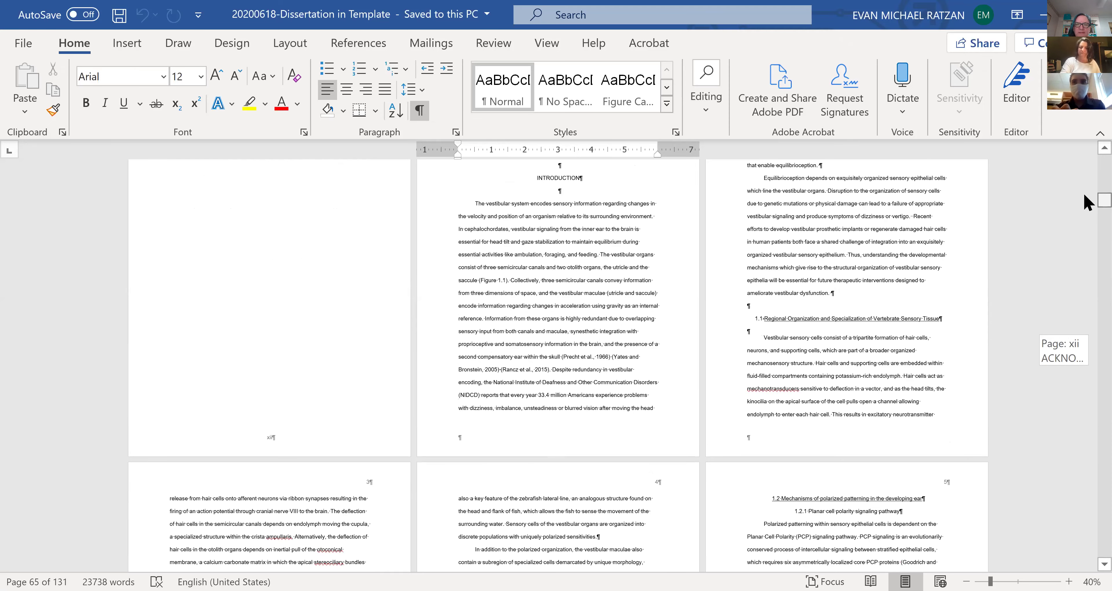
scroll(1085, 191, "up", 2)
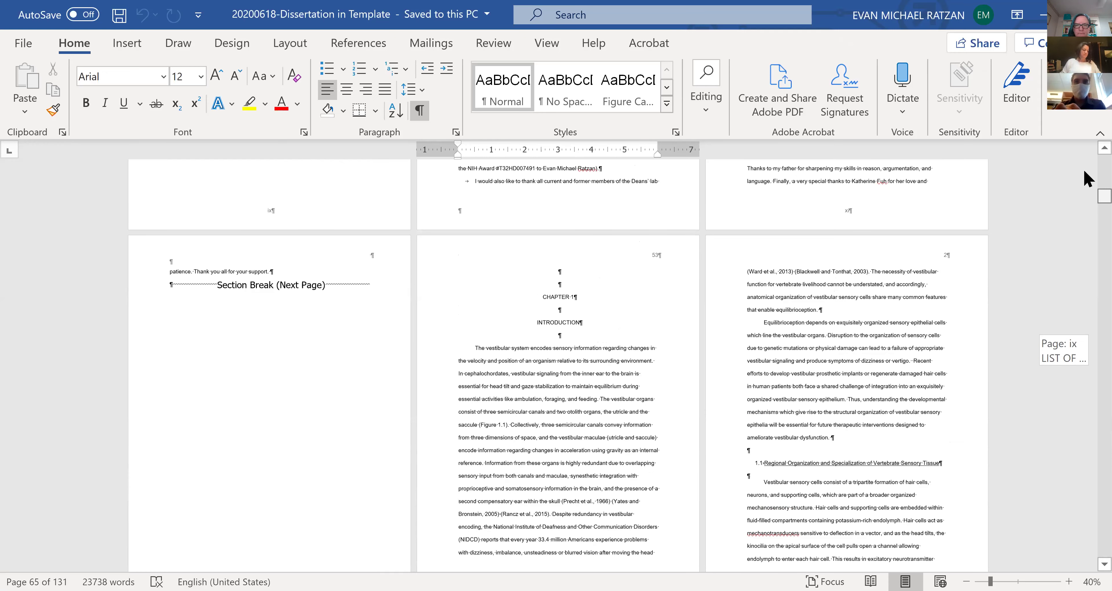
scroll(1083, 168, "up", 5)
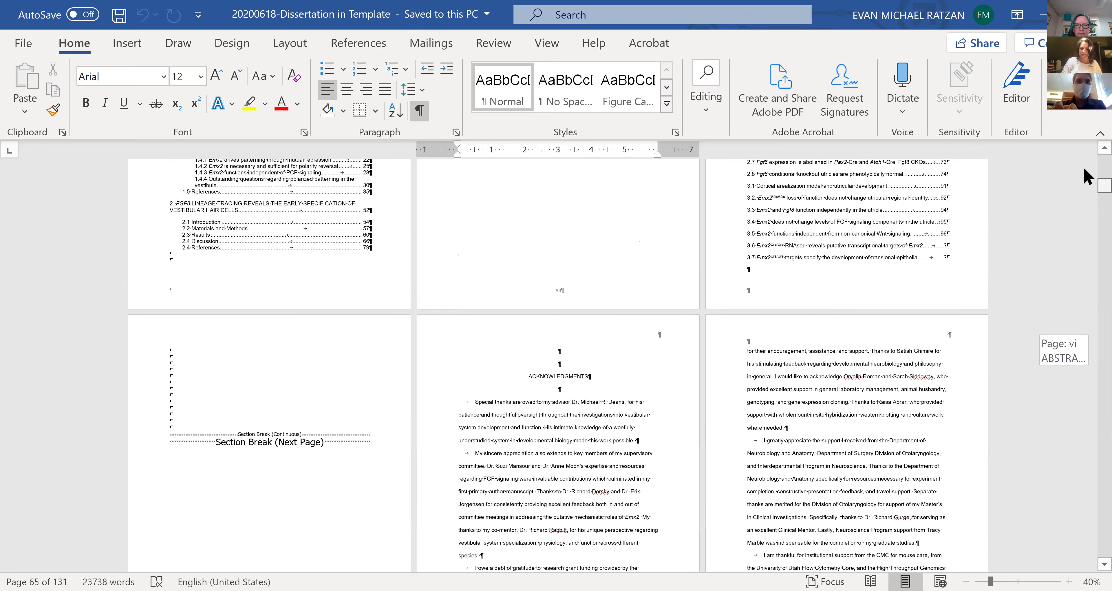
scroll(1083, 167, "up", 4)
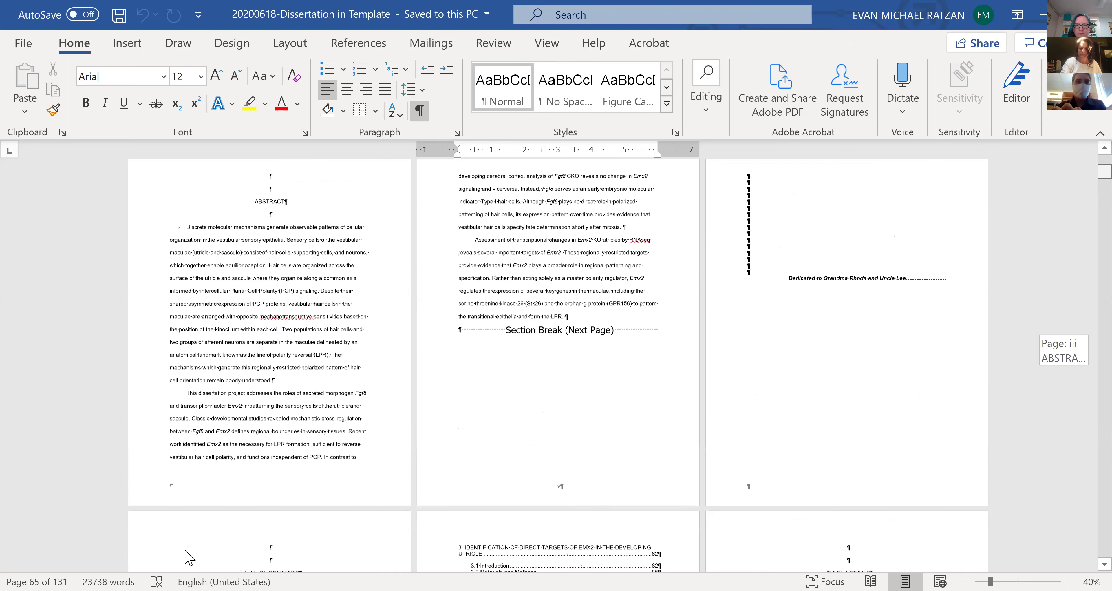
scroll(189, 518, "up", 1)
left_click(185, 520)
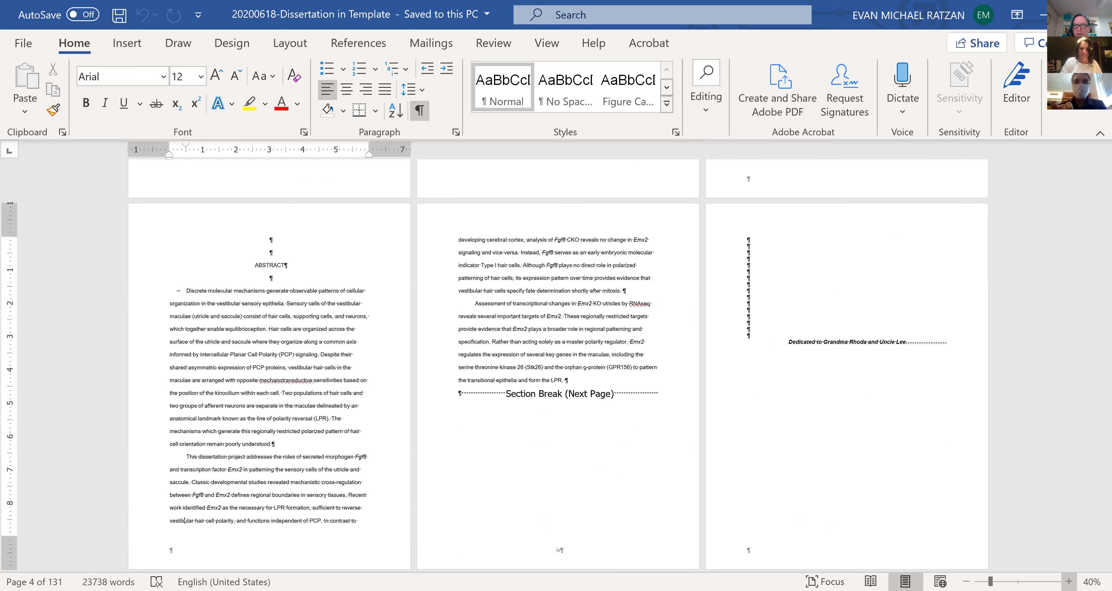
- Zoom to 50% and review the headers up to the abstract's Section 3 footer numbered iv
left_click(1068, 581)
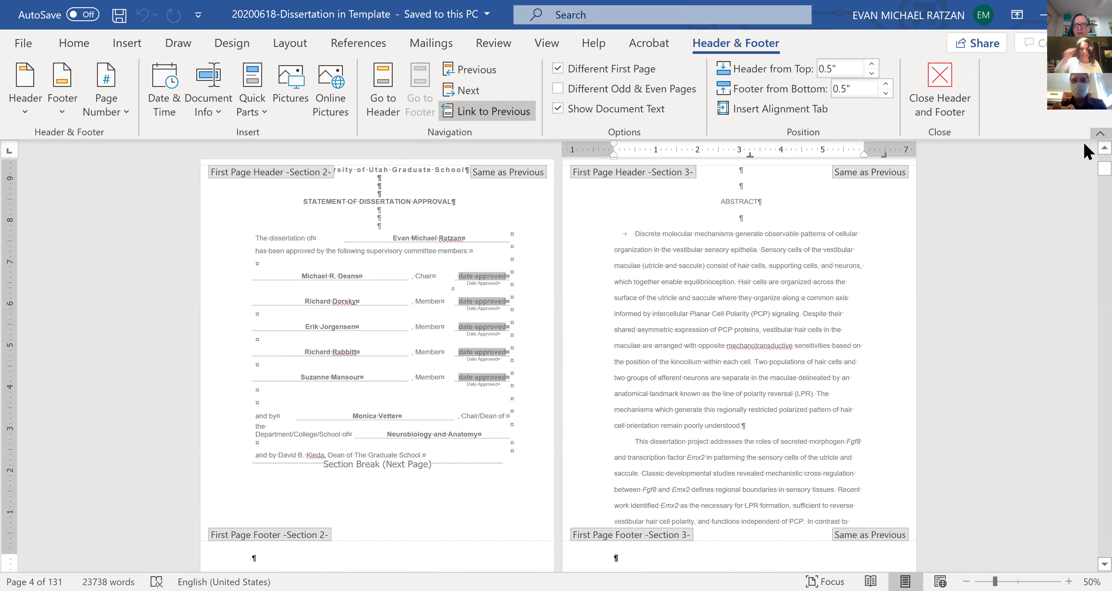
scroll(1084, 143, "up", 1)
scroll(1084, 143, "up", 1)
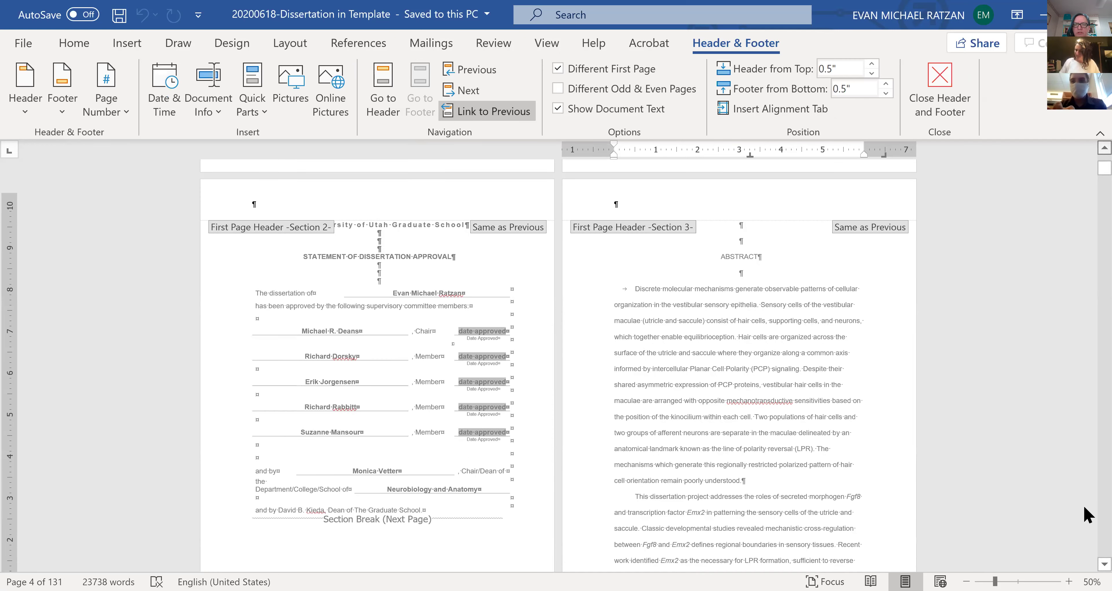
scroll(558, 358, "up", 3)
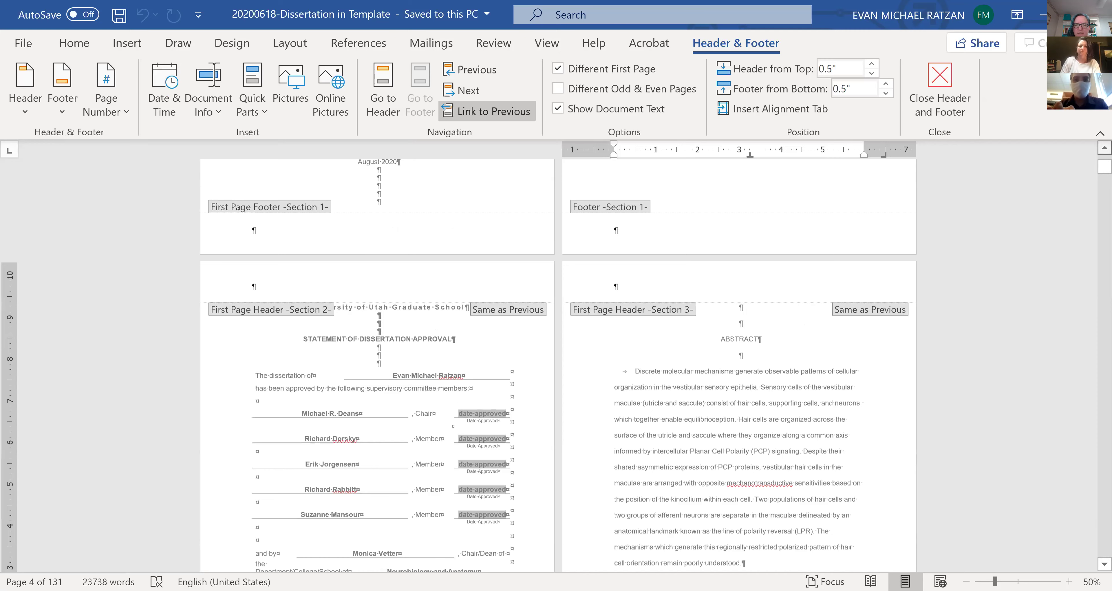
scroll(740, 350, "up", 2)
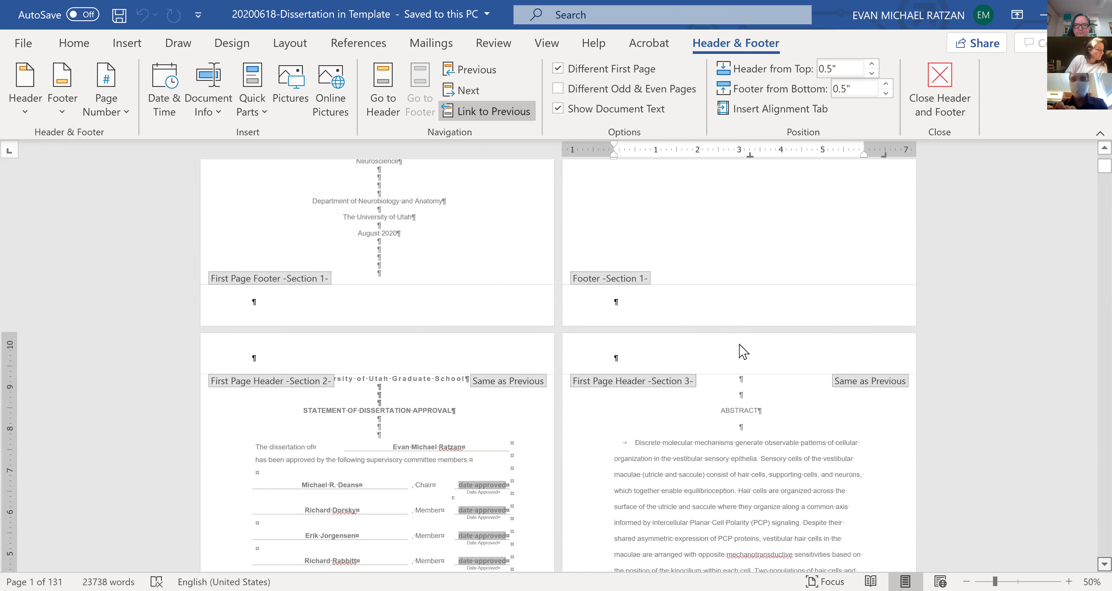
scroll(715, 228, "down", 15)
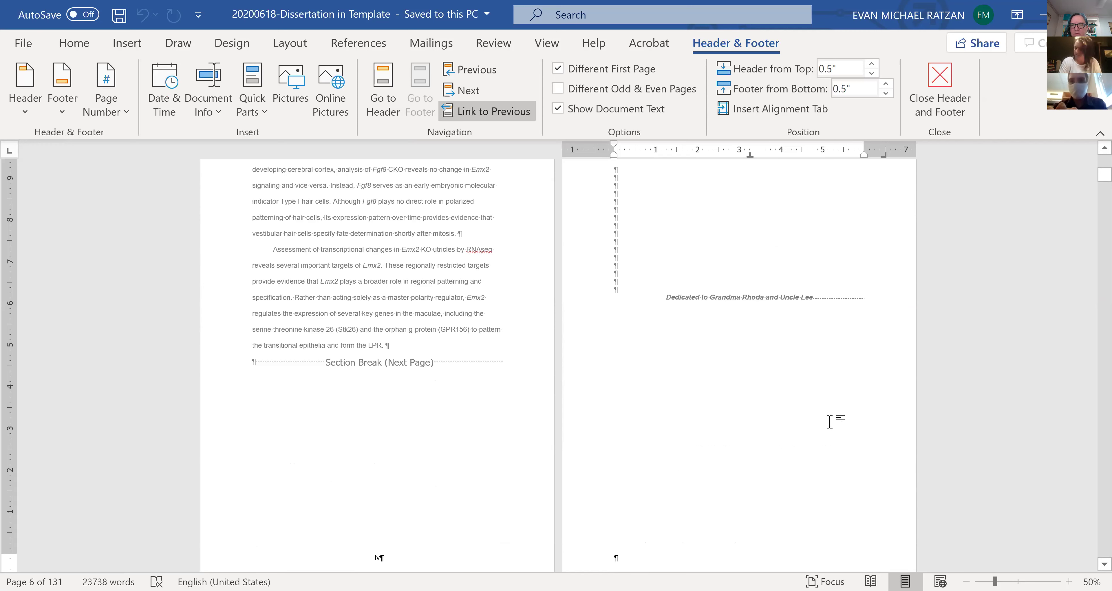
scroll(837, 421, "up", 2)
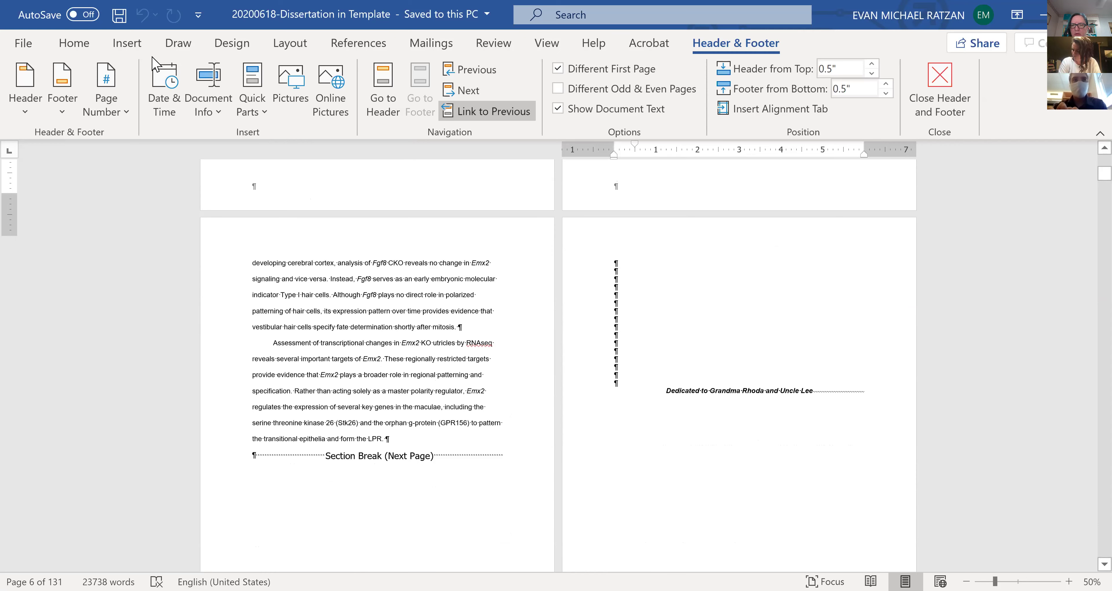
- Leave header editing and add an empty paragraph after the dedication line
key("Escape")
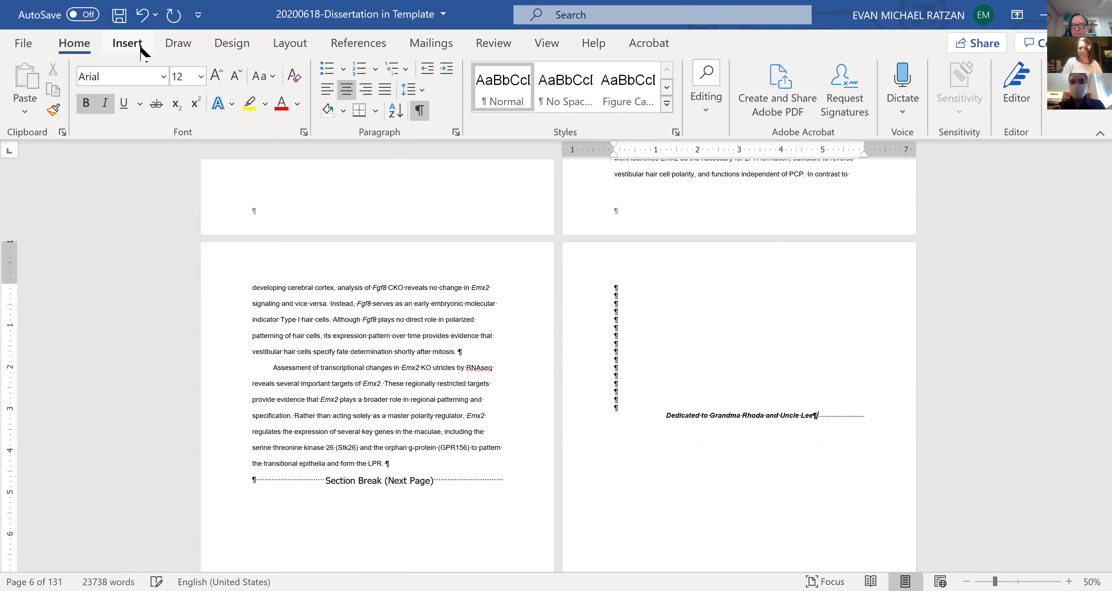
key("Return")
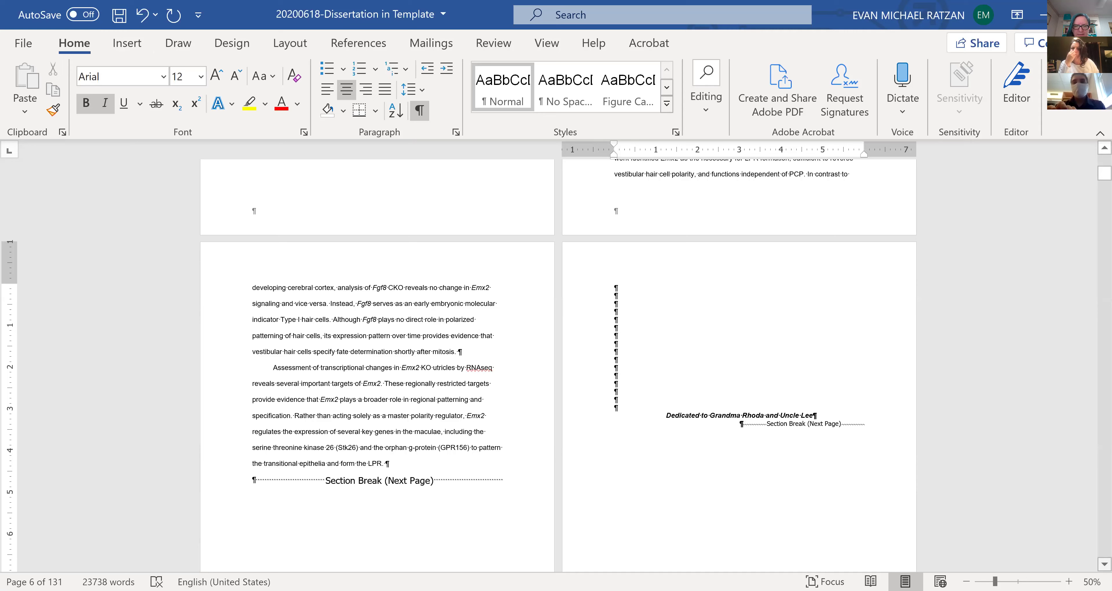
scroll(557, 323, "down", 2)
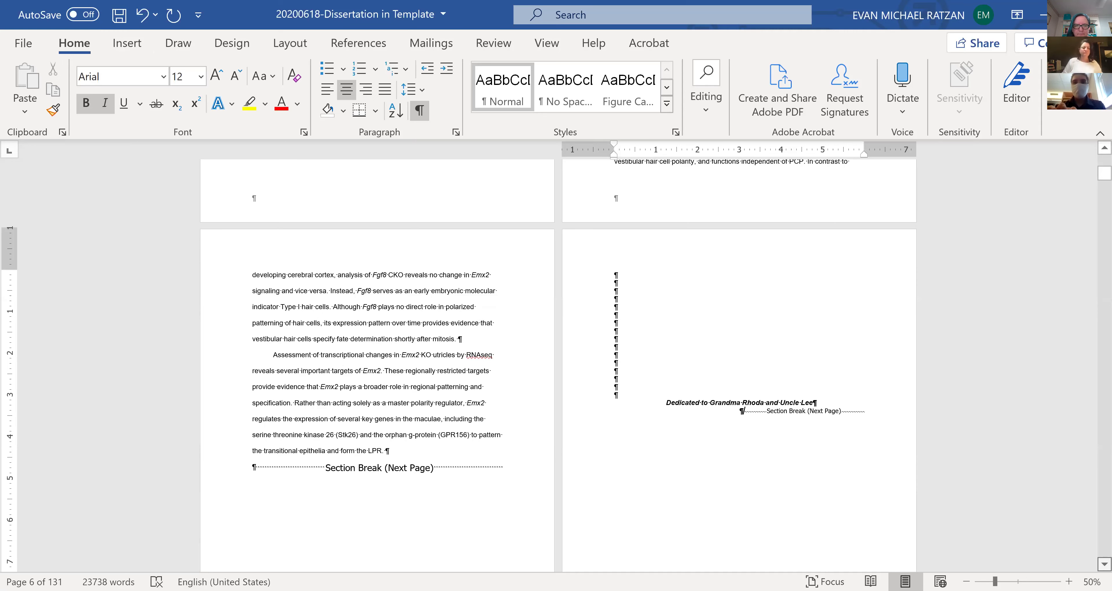
scroll(557, 323, "down", 1)
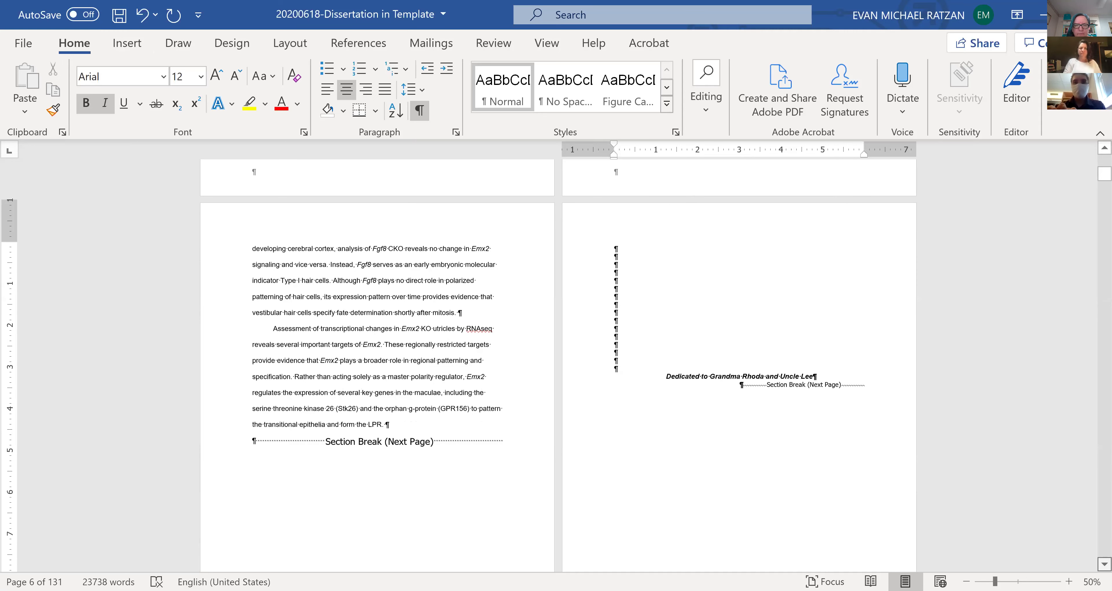
scroll(557, 324, "down", 10)
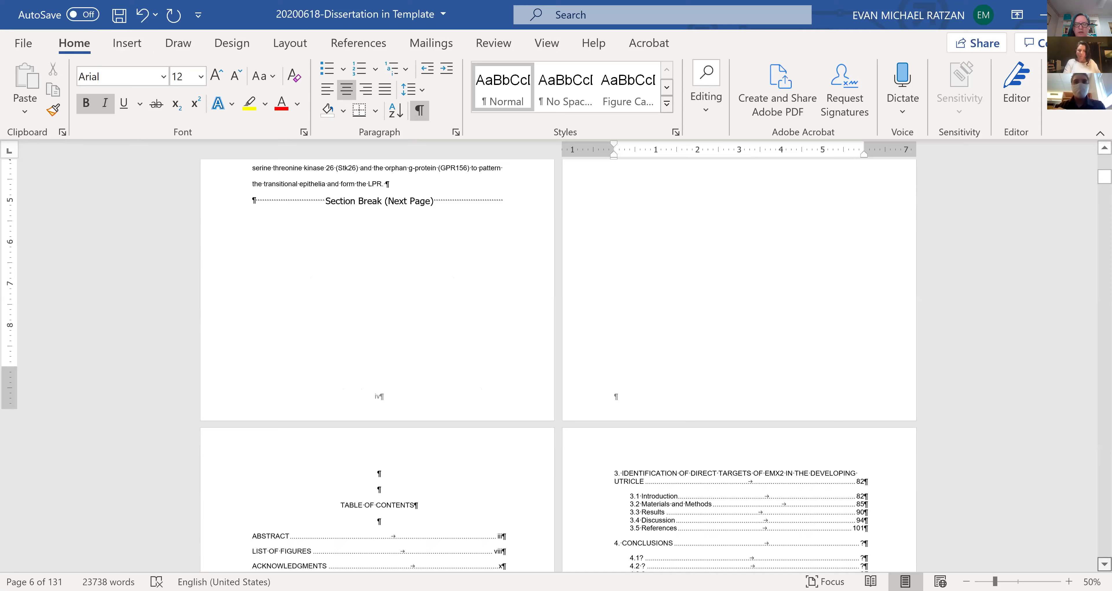
- From the Table of Contents page, open header and footer editing with Alt+N, H, E
scroll(557, 323, "down", 12)
scroll(670, 551, "down", 1)
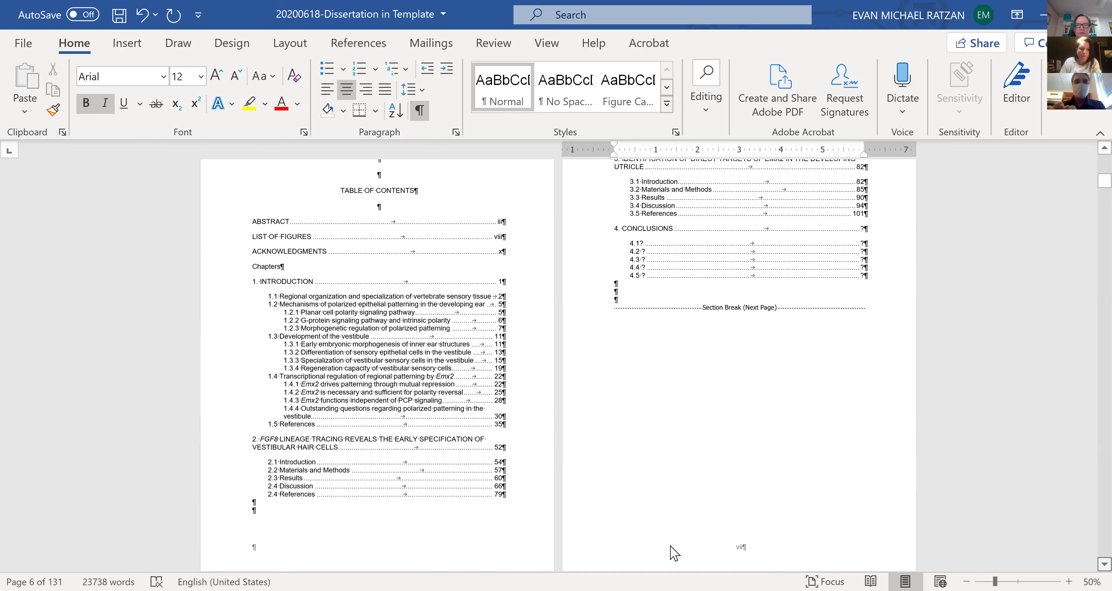
scroll(441, 543, "down", 1)
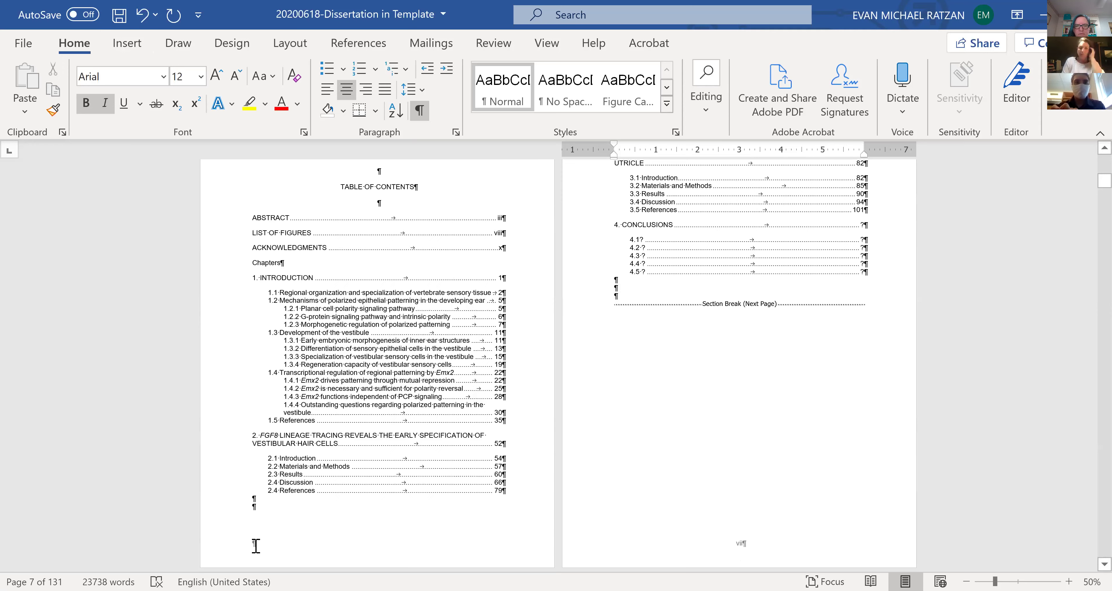
left_click(356, 539)
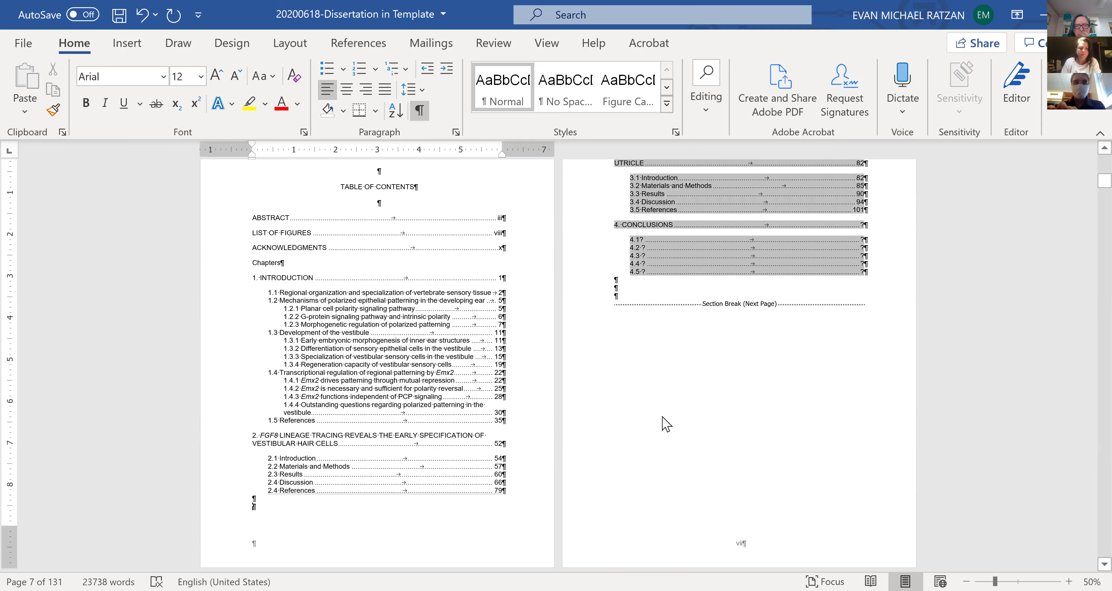
key("alt+n")
key("h")
key("e")
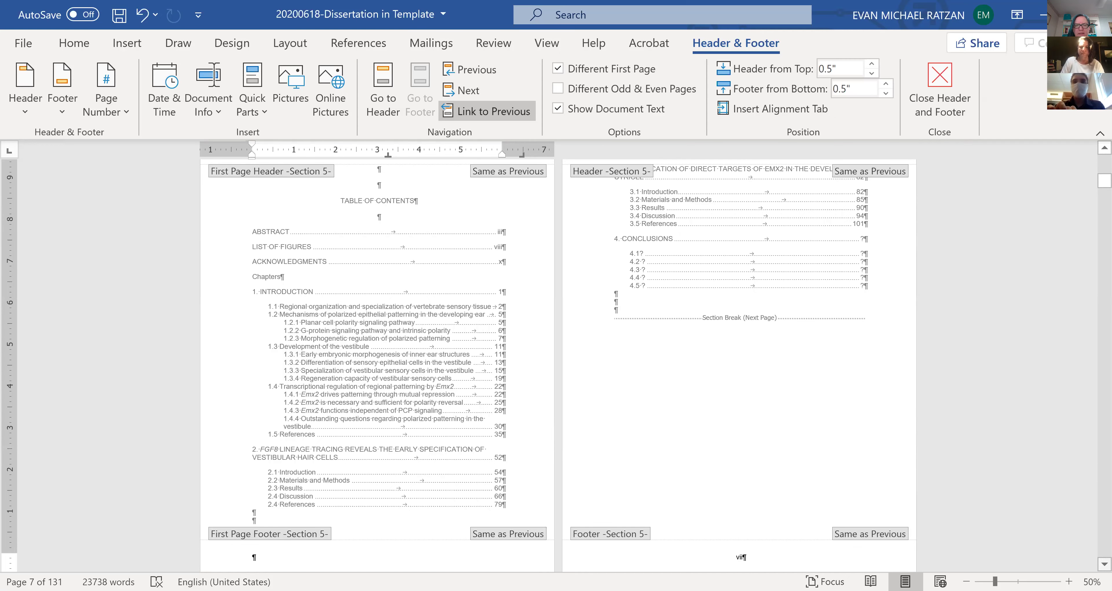
- Scroll to the List of Figures page to check its Section 6 footer numbered ix
scroll(558, 365, "down", 3)
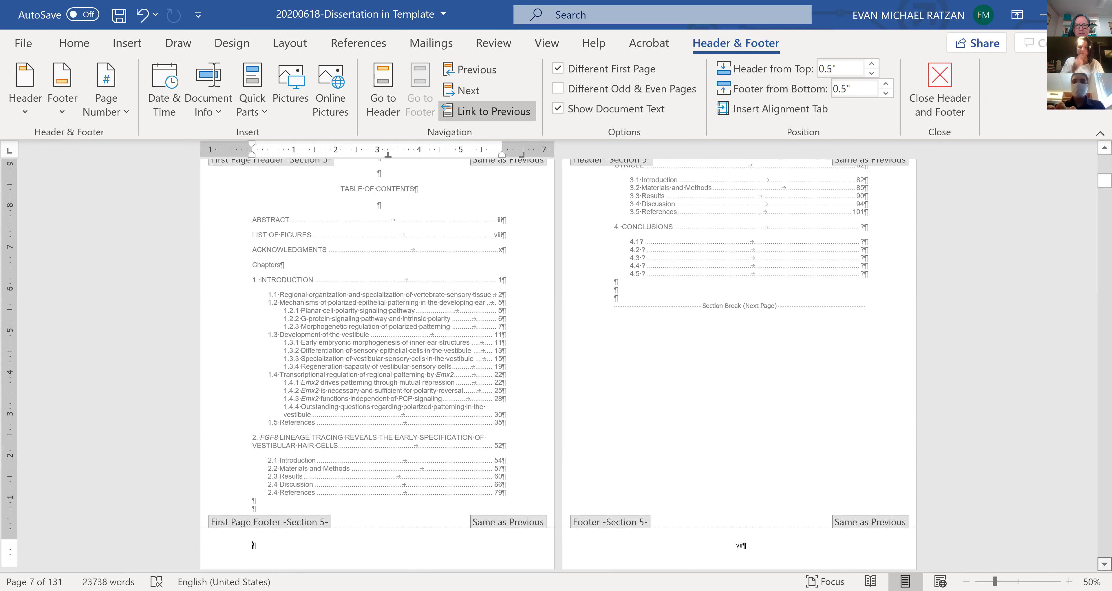
scroll(558, 365, "down", 2)
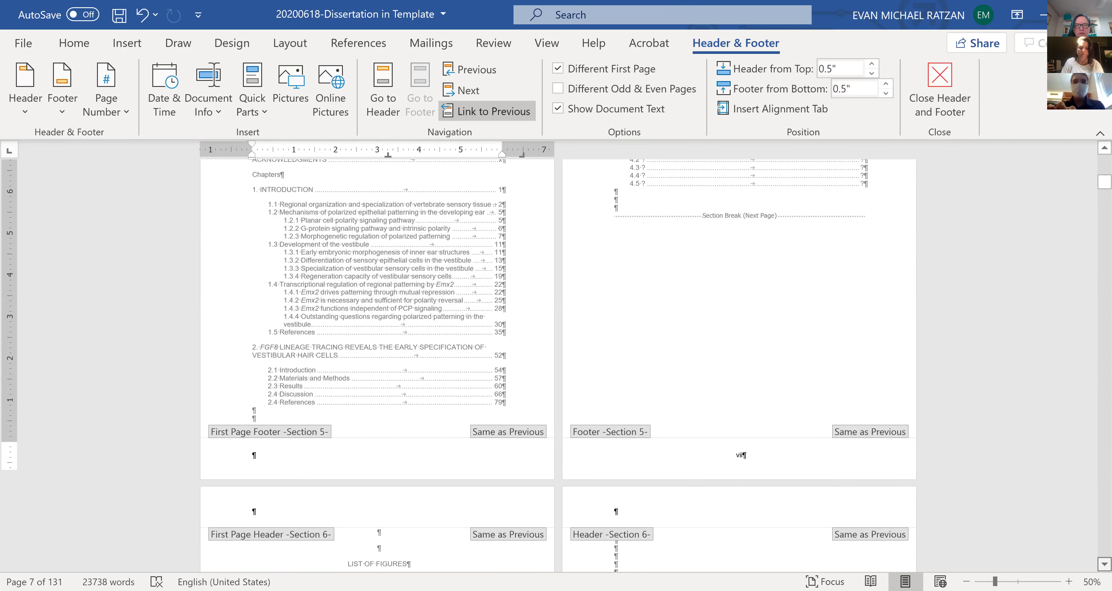
scroll(557, 362, "down", 5)
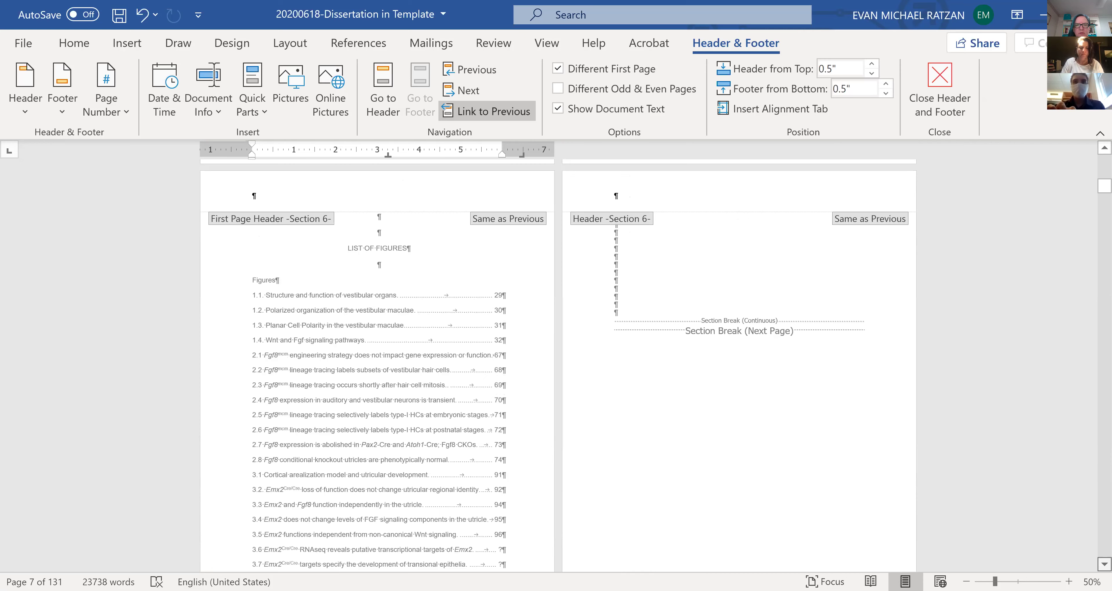
scroll(557, 362, "down", 1)
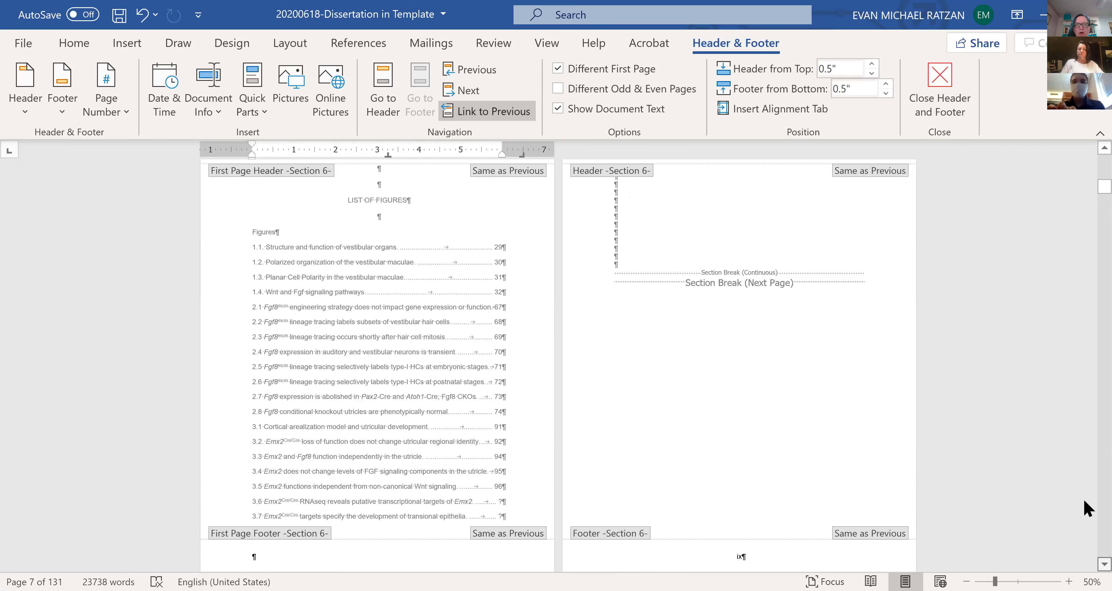
scroll(1084, 498, "down", 7)
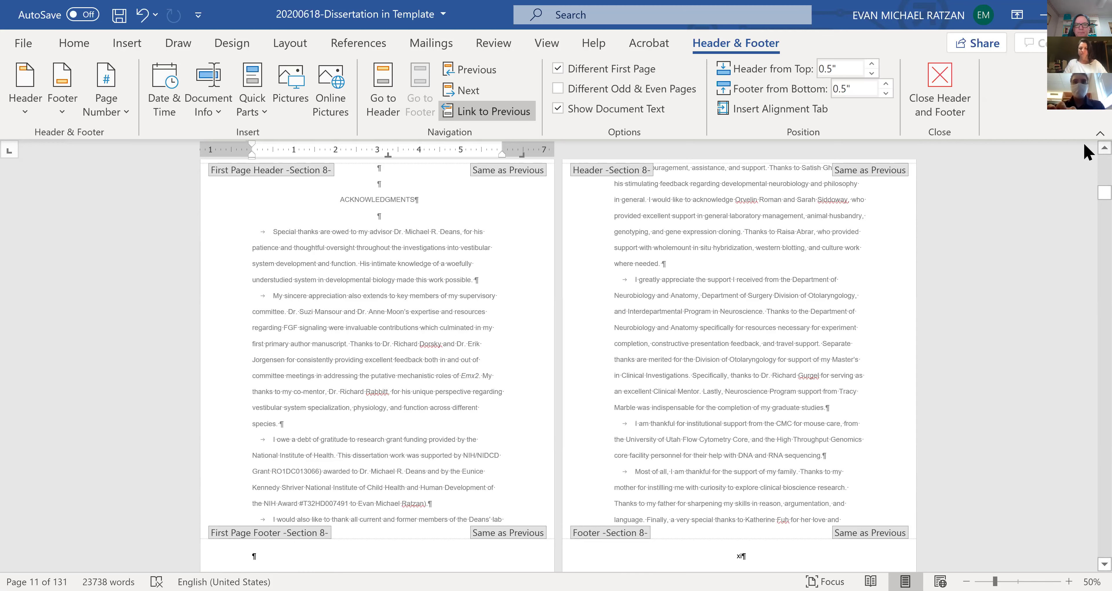
scroll(1083, 142, "up", 1)
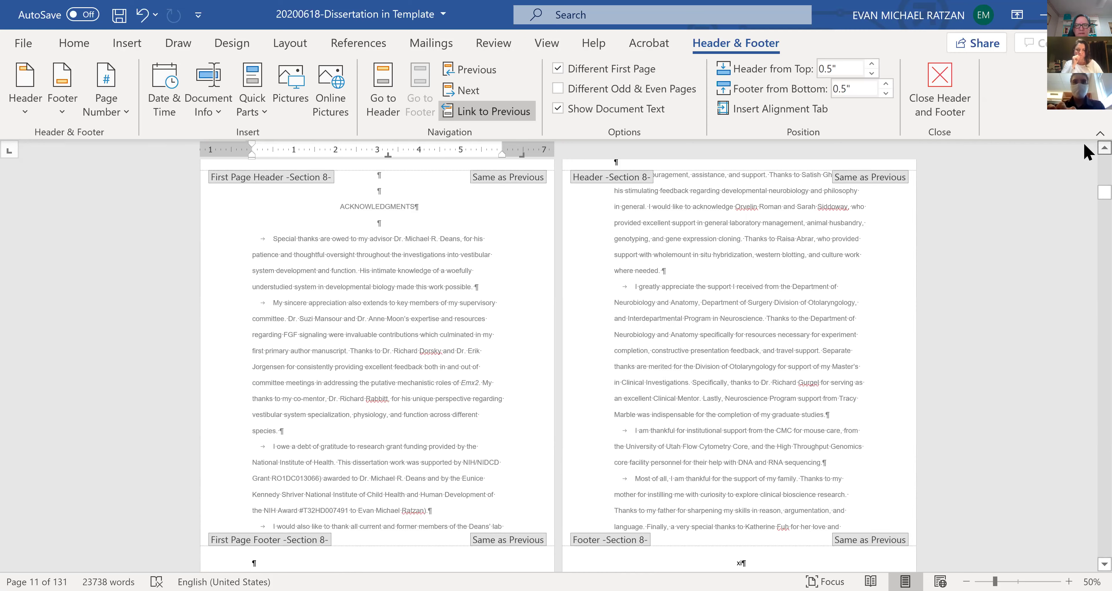
scroll(1083, 143, "up", 1)
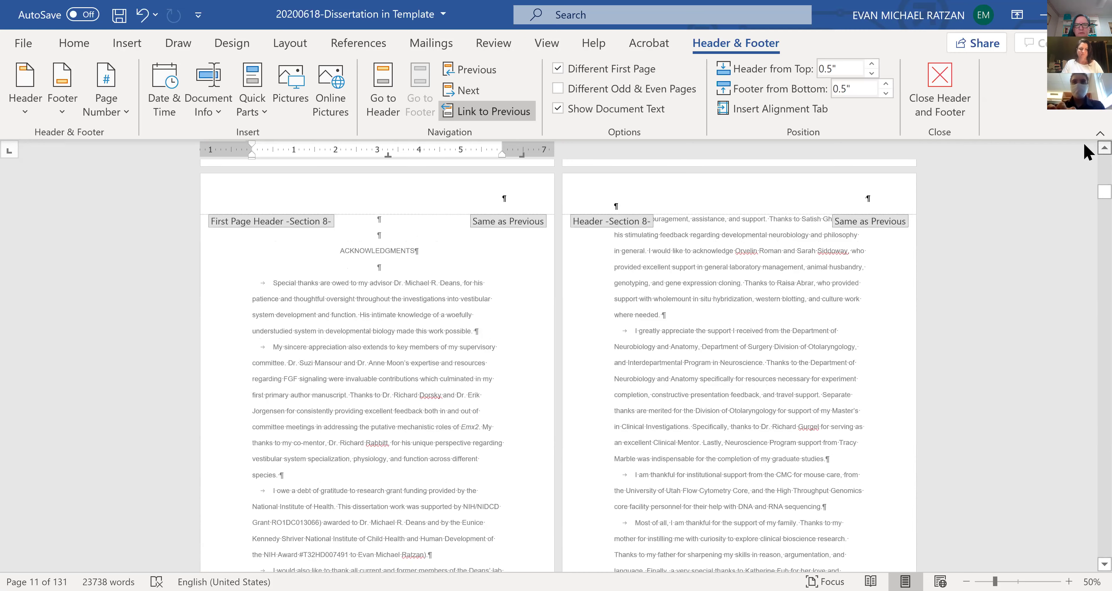
scroll(1083, 143, "up", 1)
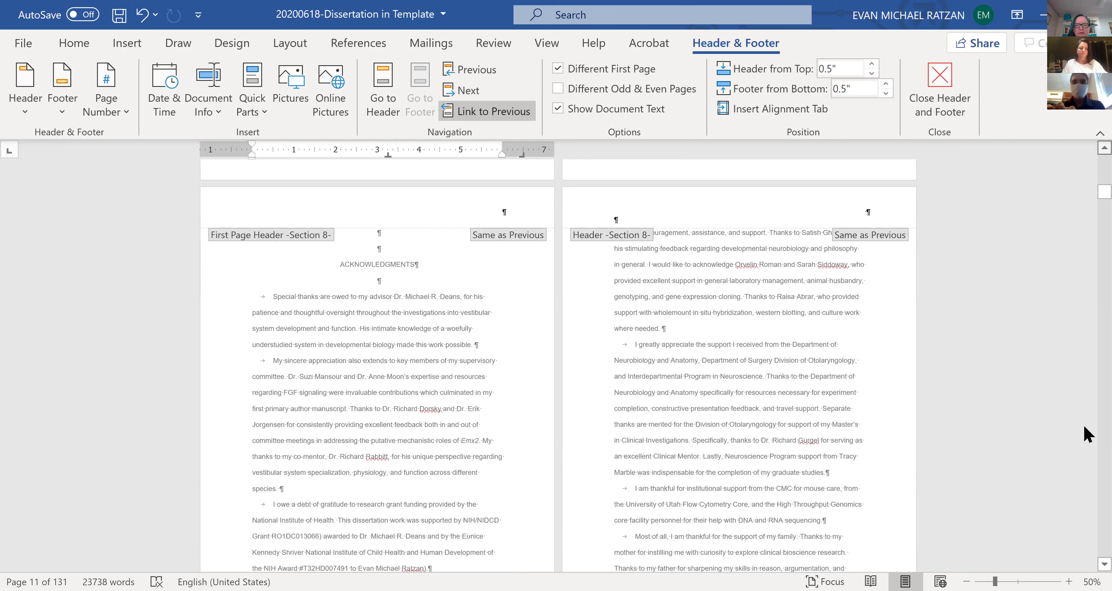
scroll(1084, 436, "up", 6)
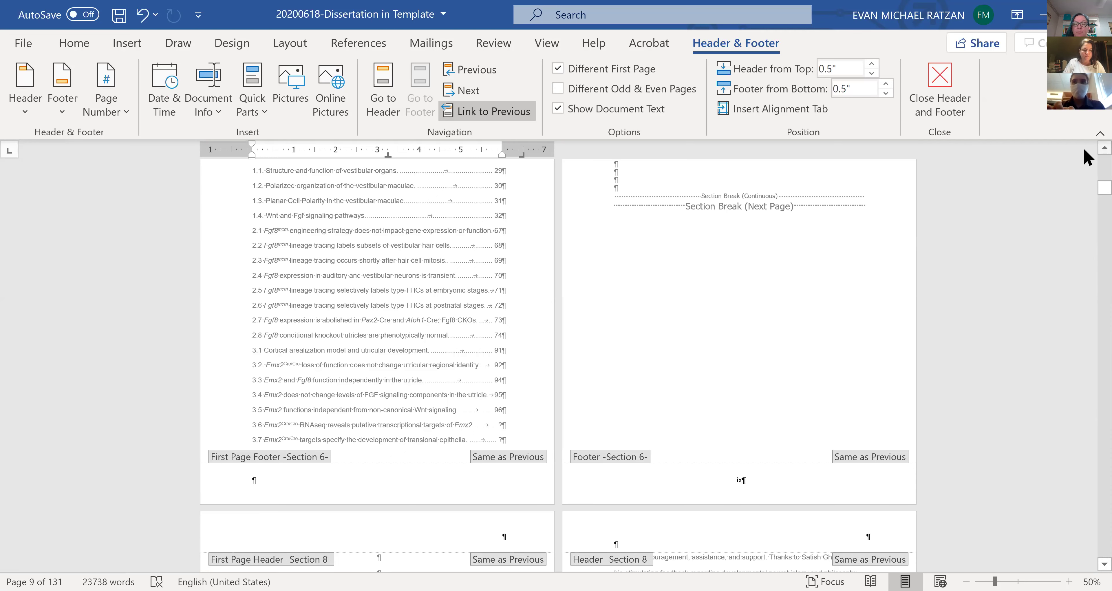
scroll(1084, 149, "up", 2)
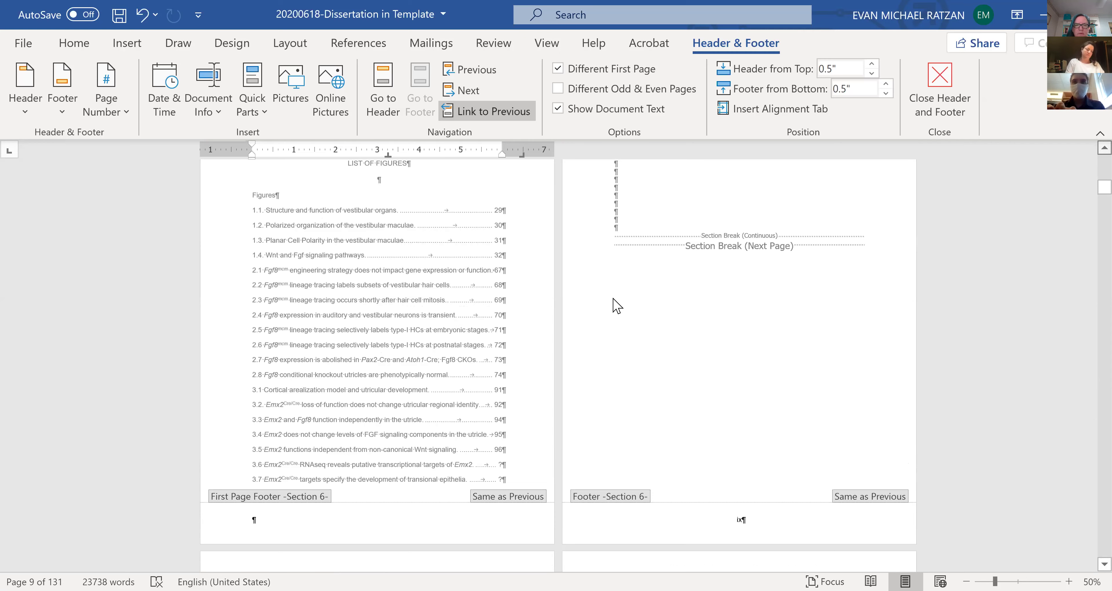
scroll(621, 299, "up", 3)
scroll(621, 299, "up", 1)
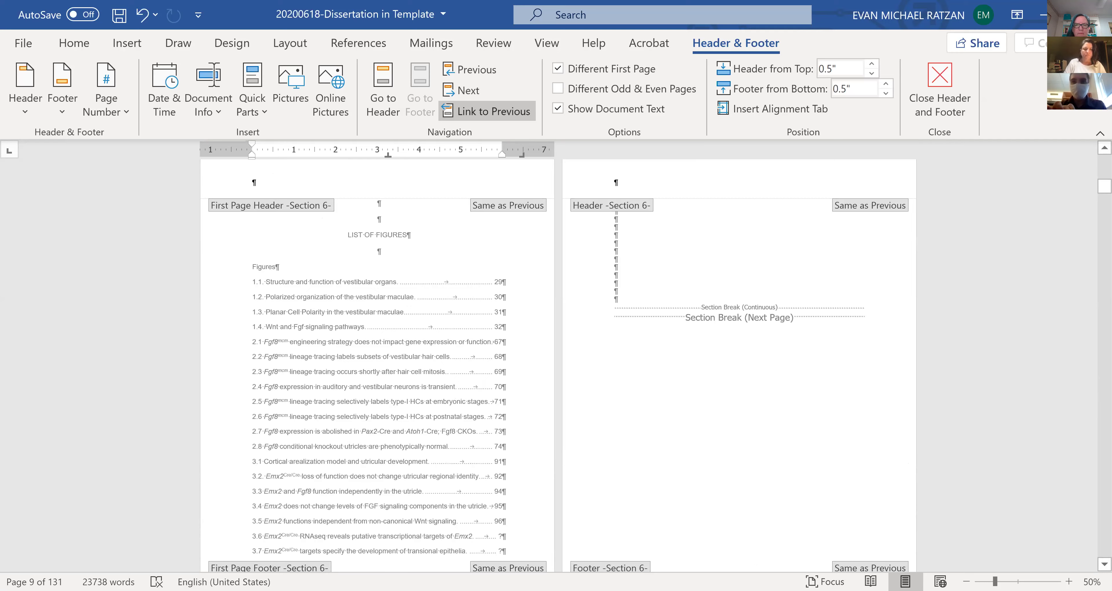
- Leave header editing and place the cursor on the section break after the acknowledgements
key("Escape")
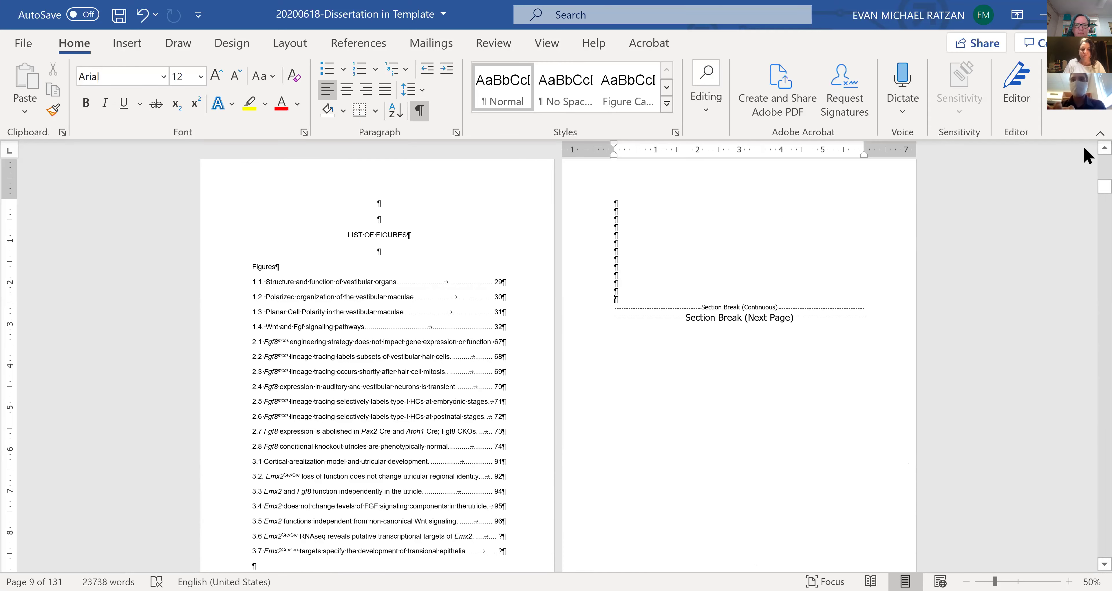
scroll(1086, 155, "down", 3)
scroll(1086, 156, "down", 1)
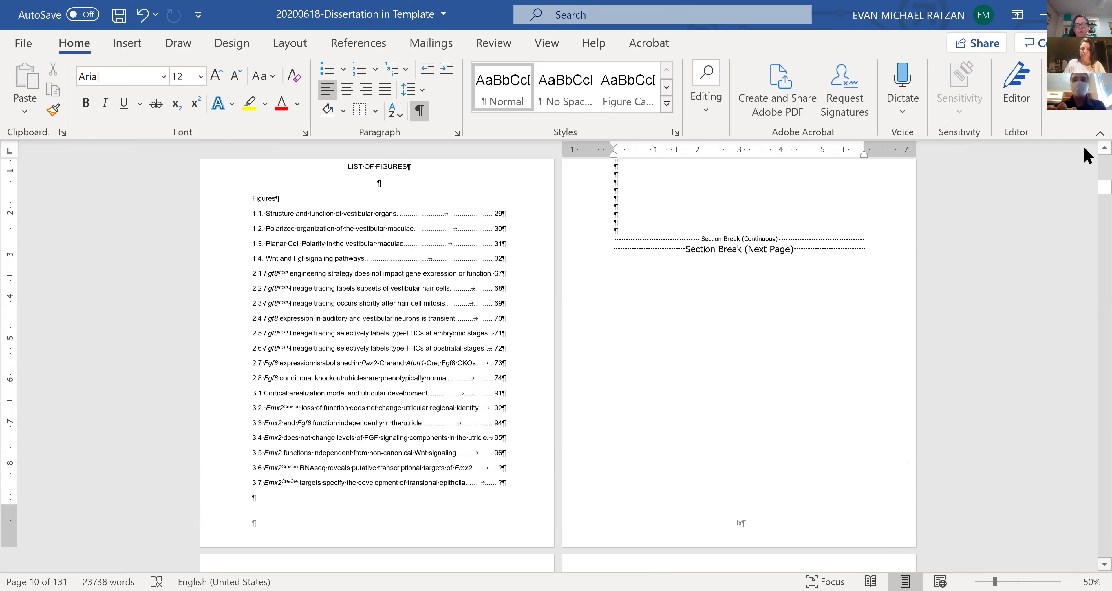
scroll(620, 323, "up", 4)
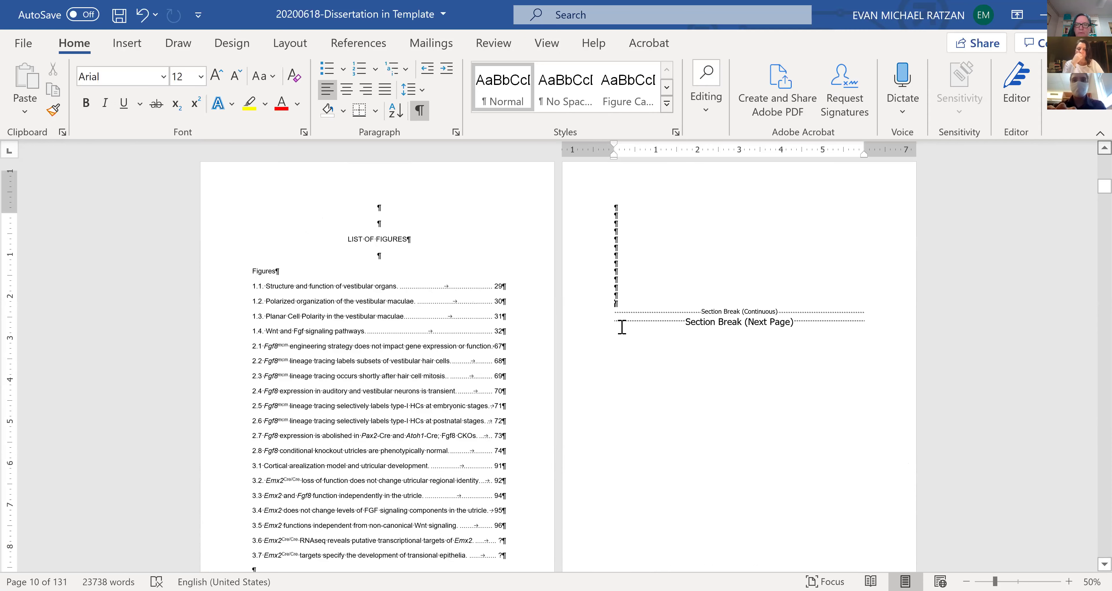
scroll(622, 327, "up", 1)
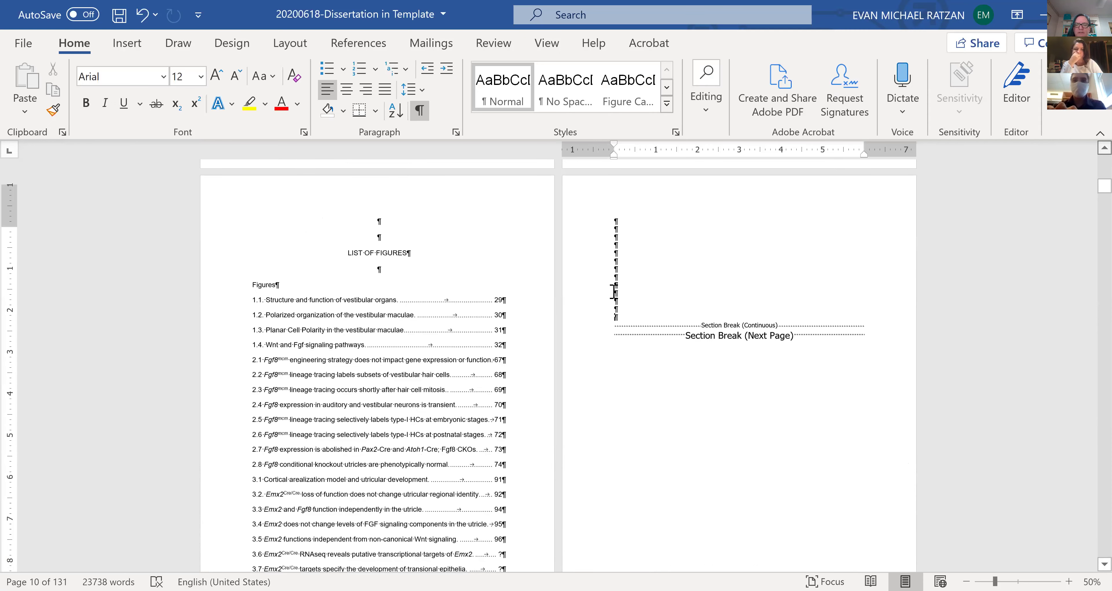
scroll(613, 291, "up", 1)
left_click(652, 388)
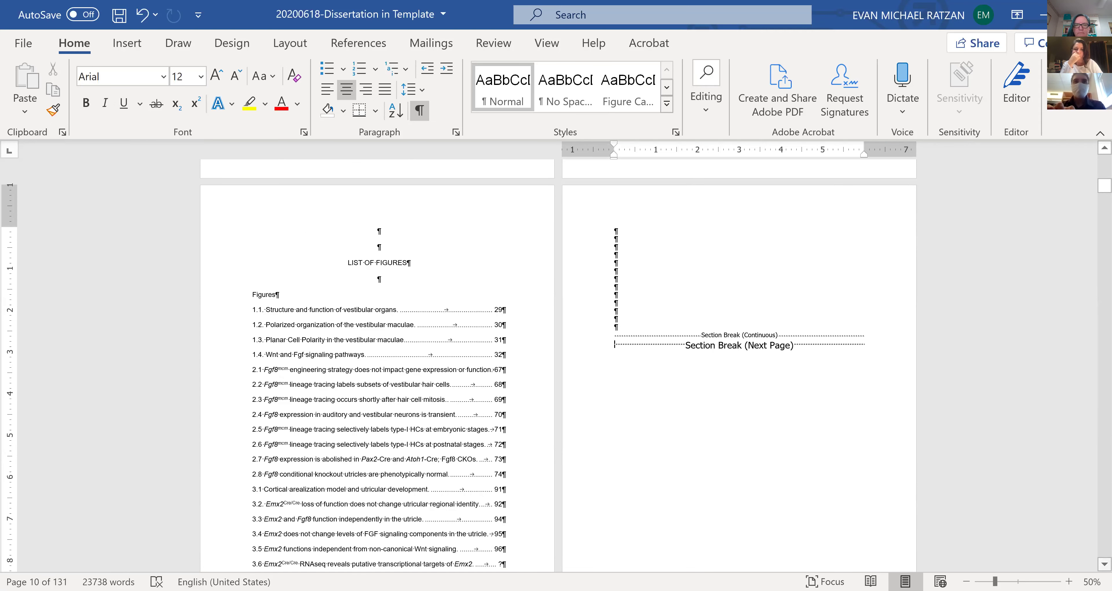
- Scroll through the front matter down to the CHAPTER 1 INTRODUCTION page
scroll(556, 367, "down", 1)
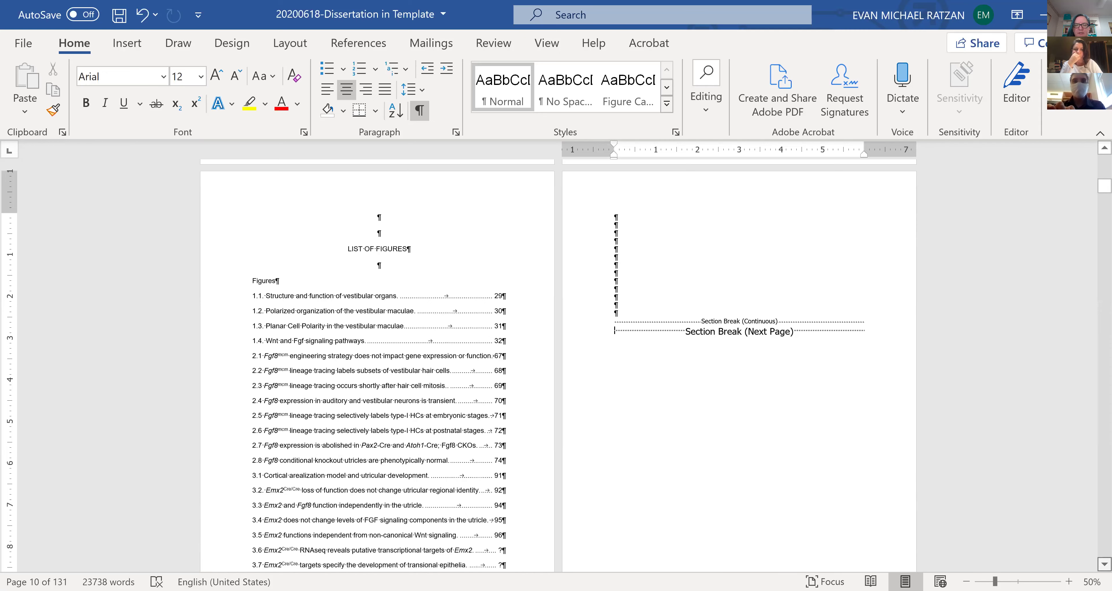
scroll(558, 367, "down", 5)
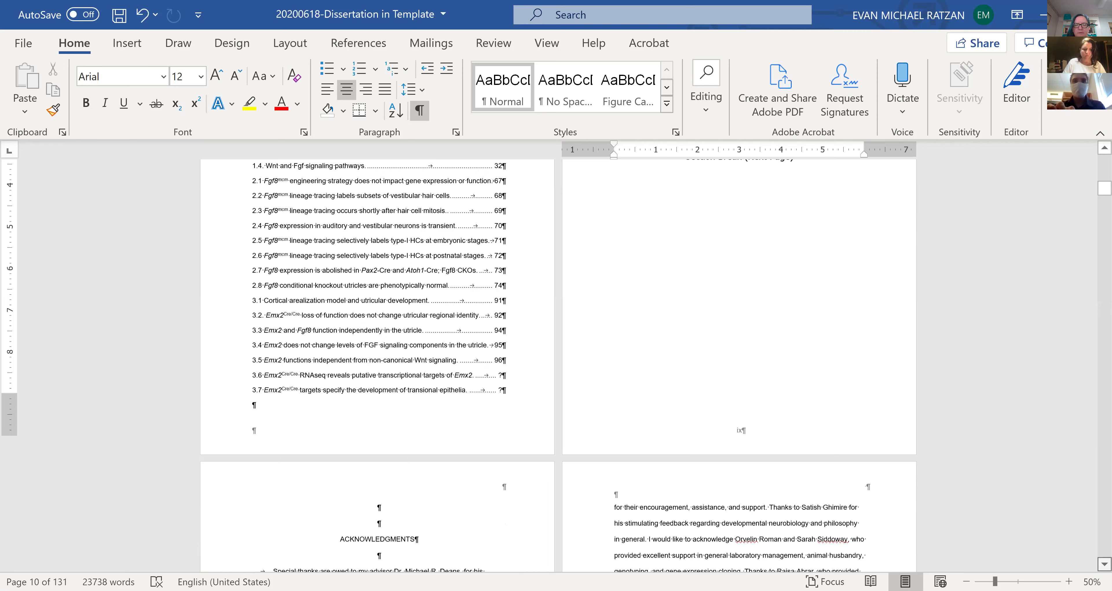
scroll(558, 367, "down", 10)
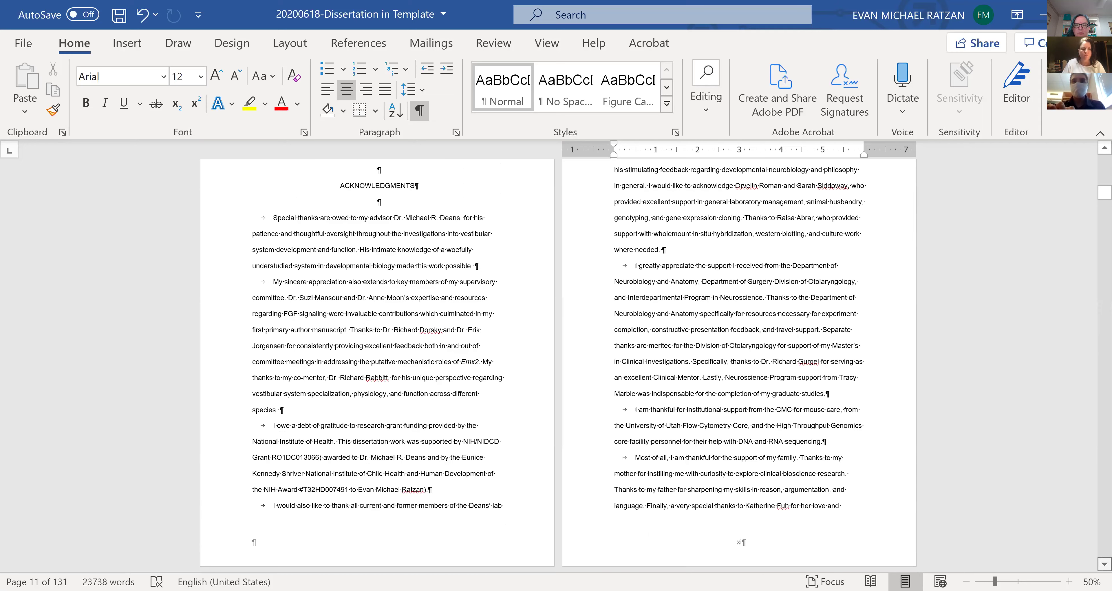
scroll(558, 367, "down", 1)
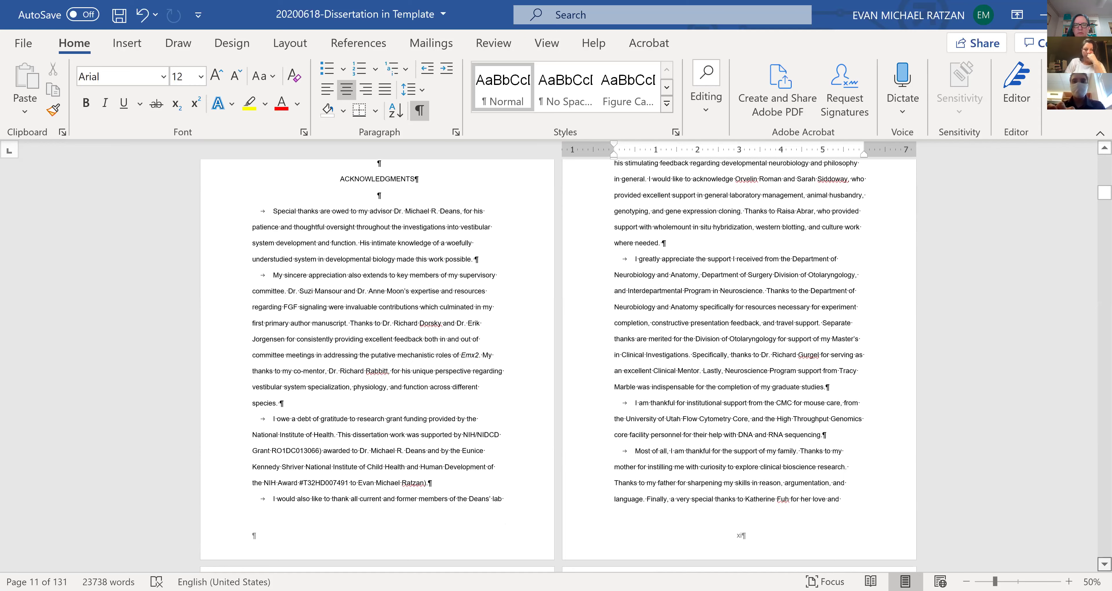
scroll(558, 358, "down", 10)
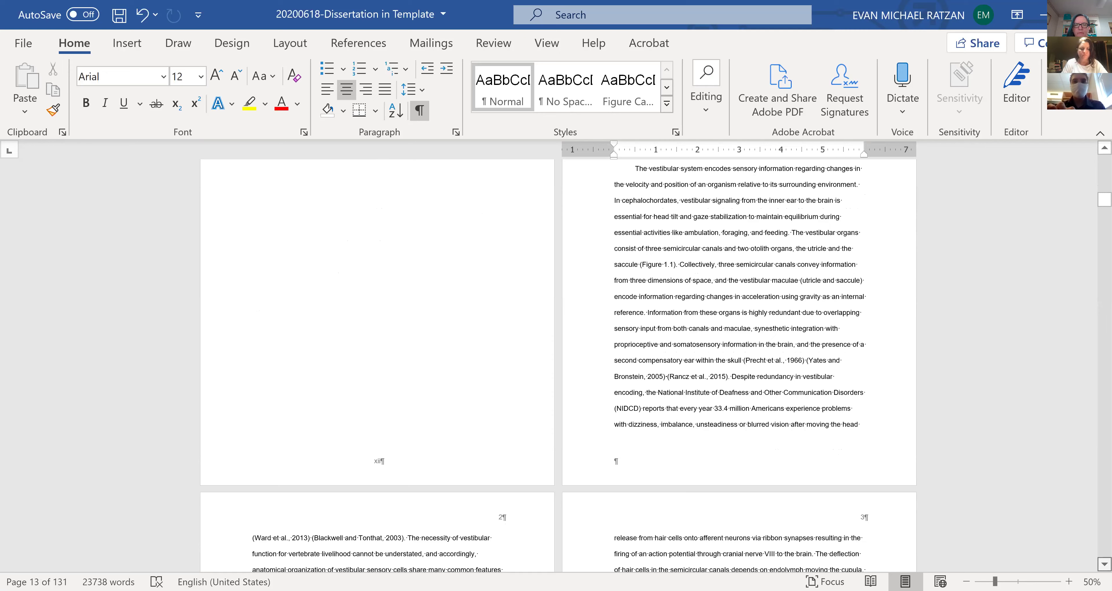
scroll(558, 358, "down", 1)
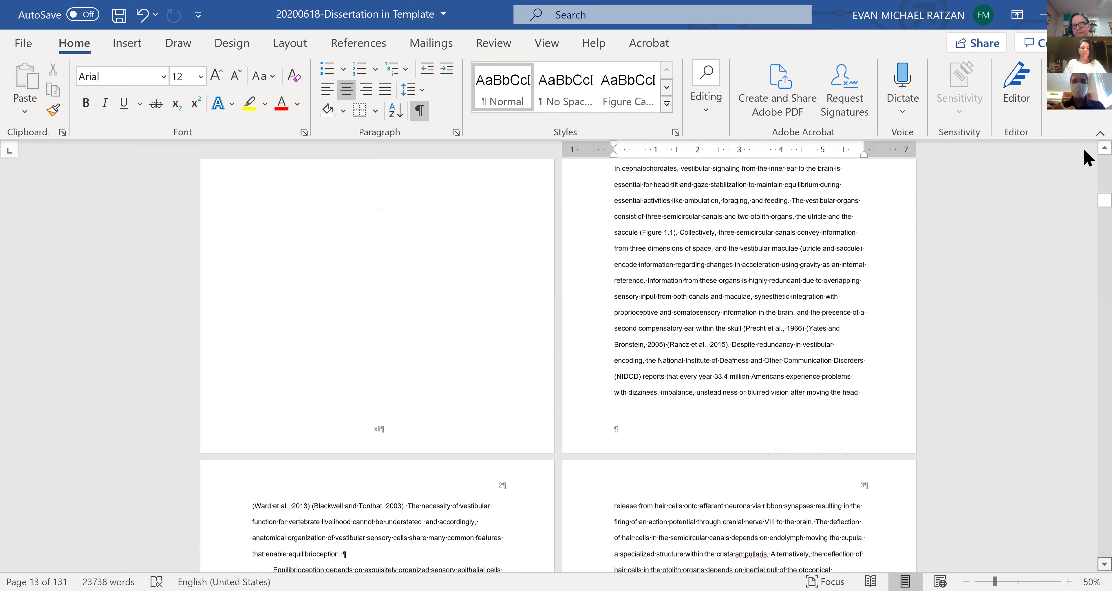
scroll(1085, 150, "down", 10)
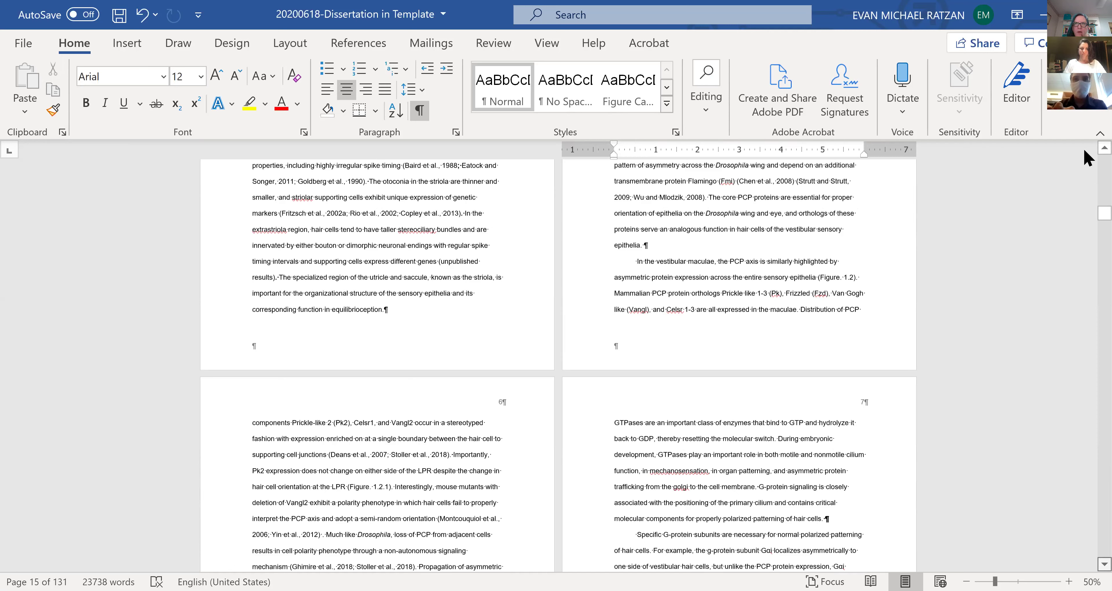
scroll(1084, 150, "down", 1)
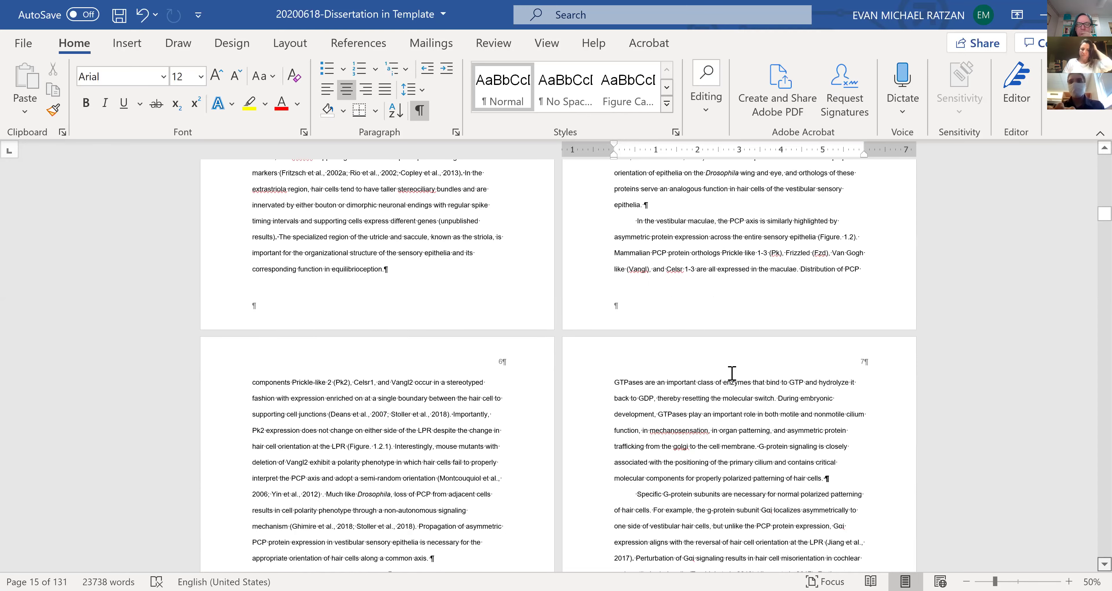
scroll(734, 372, "down", 10)
scroll(861, 251, "up", 1)
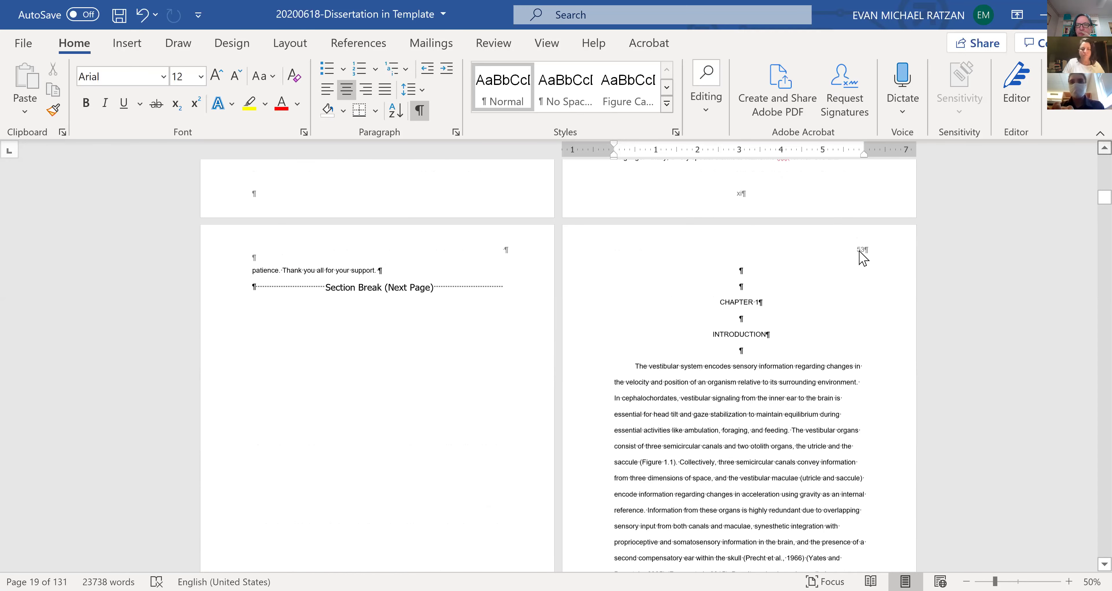
- Open Chapter 1's header for editing and select its page number 53
left_click(861, 253)
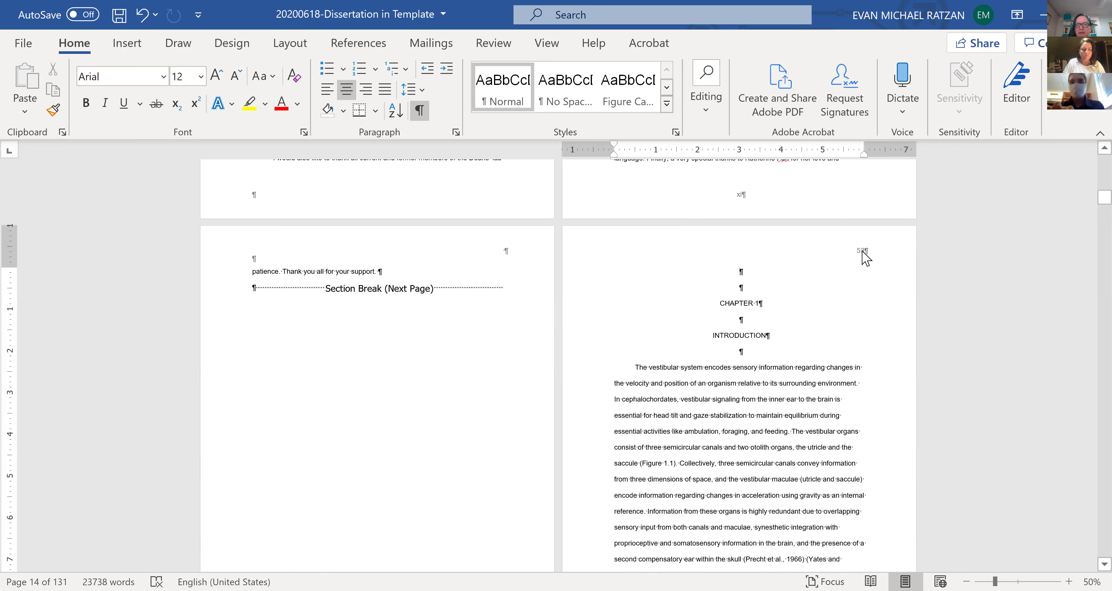
double_click(863, 251)
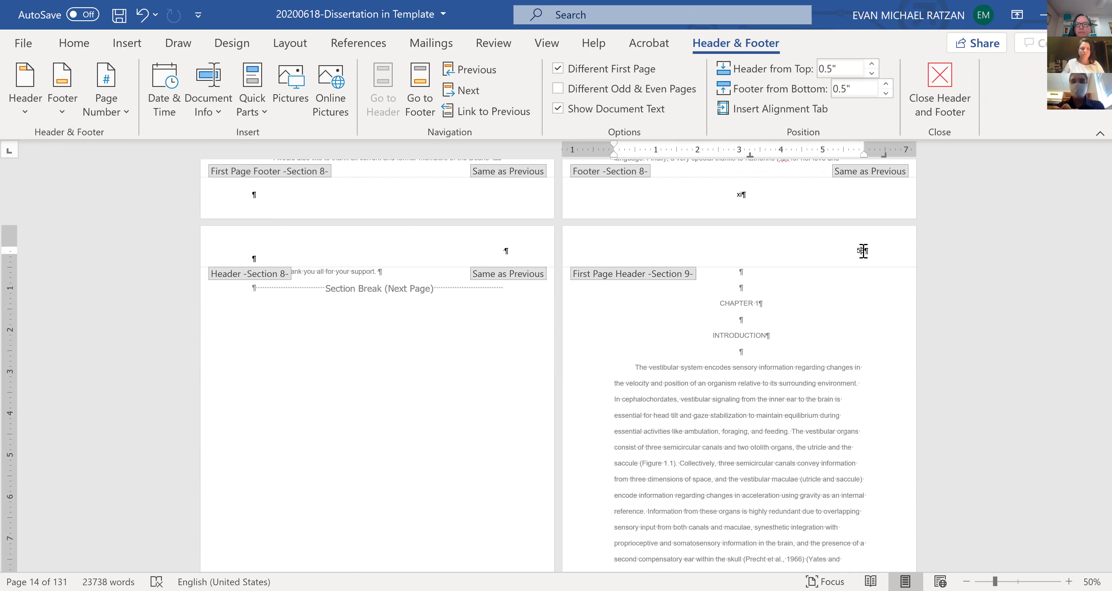
double_click(862, 251)
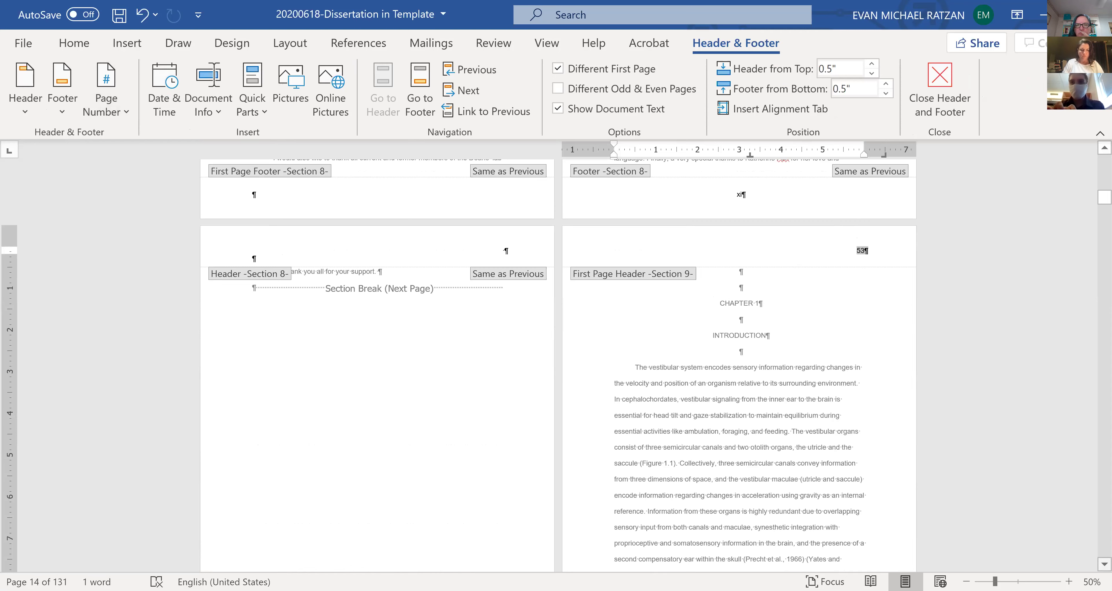
- Bring Chapter 1's empty Section 9 first-page footer into view at 50% zoom
scroll(556, 365, "down", 2)
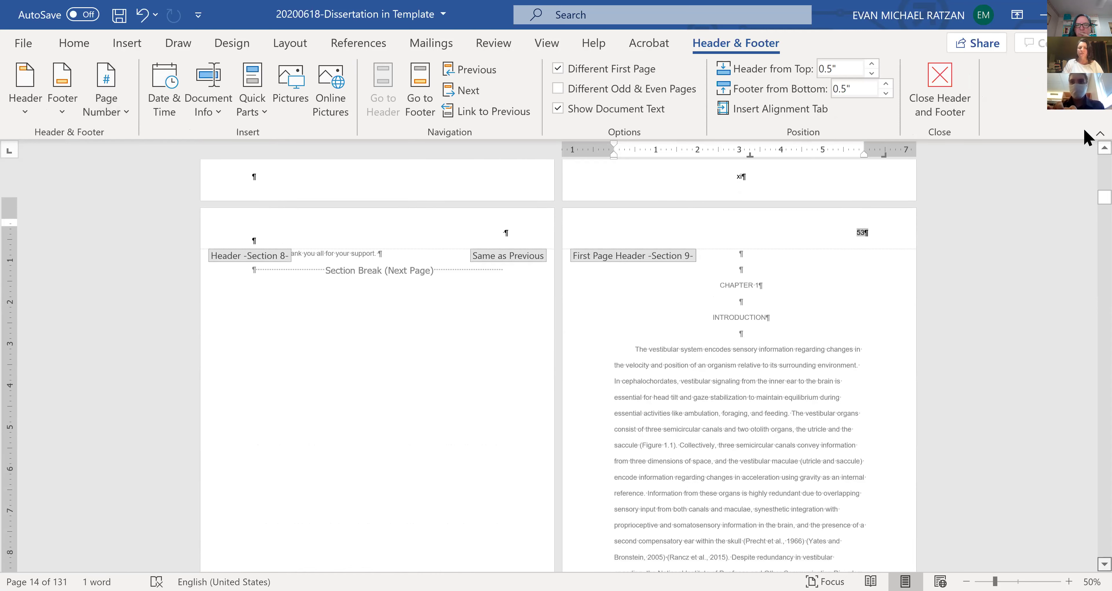
scroll(1088, 159, "down", 3)
scroll(1085, 152, "down", 1)
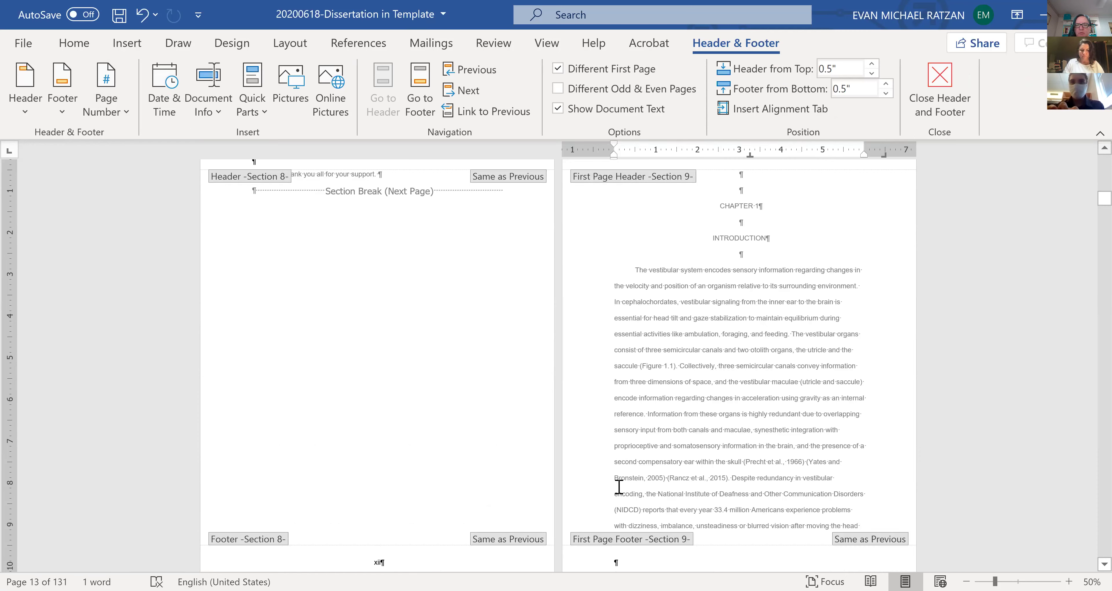
scroll(616, 486, "down", 1, "ctrl")
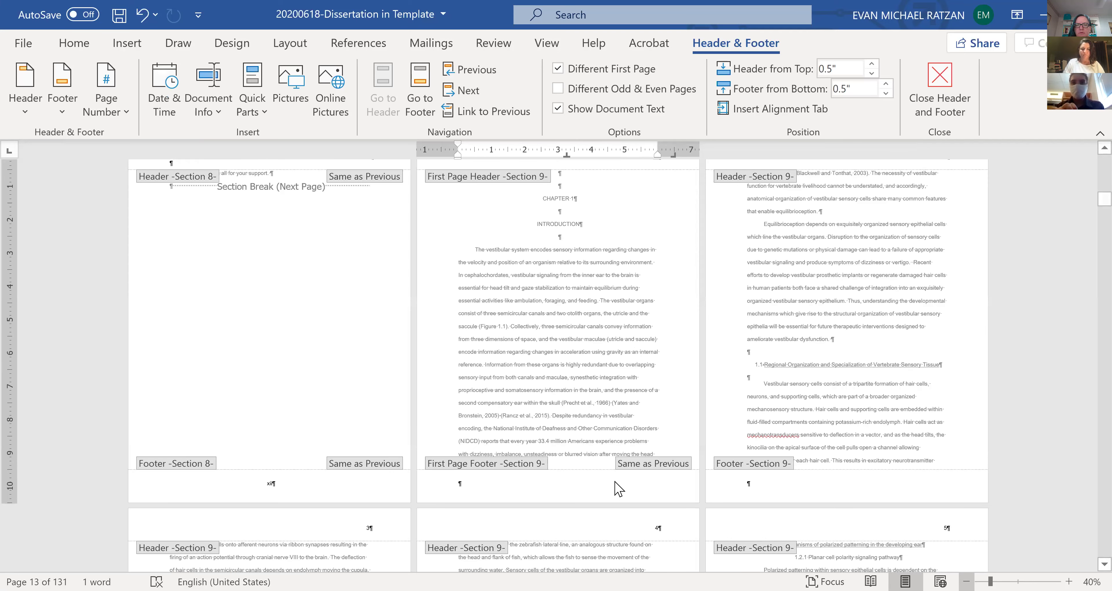
scroll(616, 487, "up", 1, "ctrl")
key("ctrl+F1")
- Select the empty Chapter 1 first-page footer line and bring up the Insert tools for page numbers
double_click(616, 483)
right_click(618, 487)
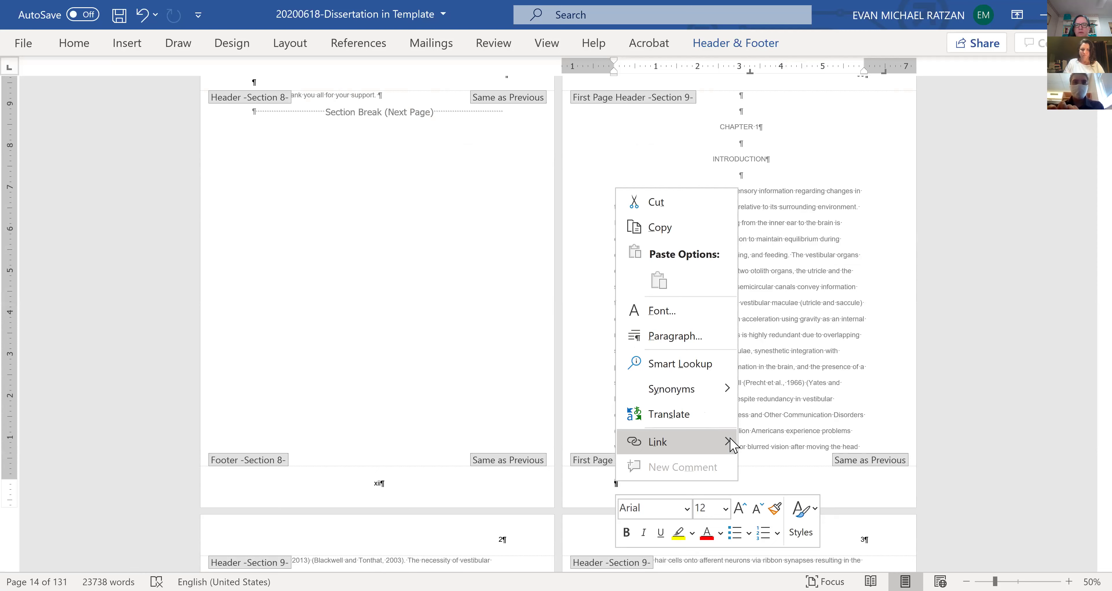
left_click(755, 501)
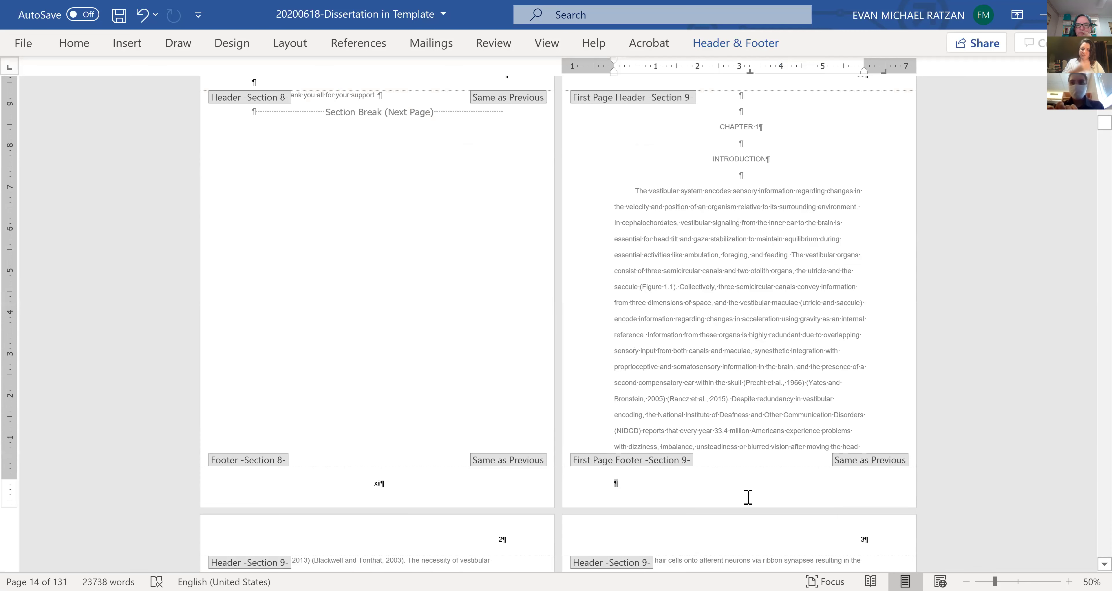
left_click(614, 481)
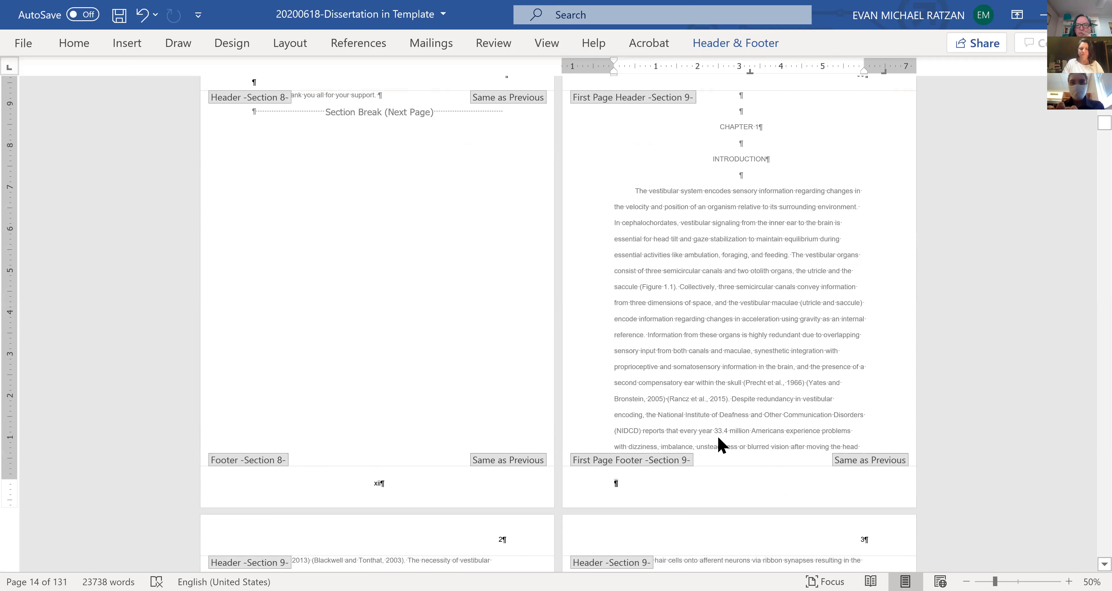
key("shift+F10")
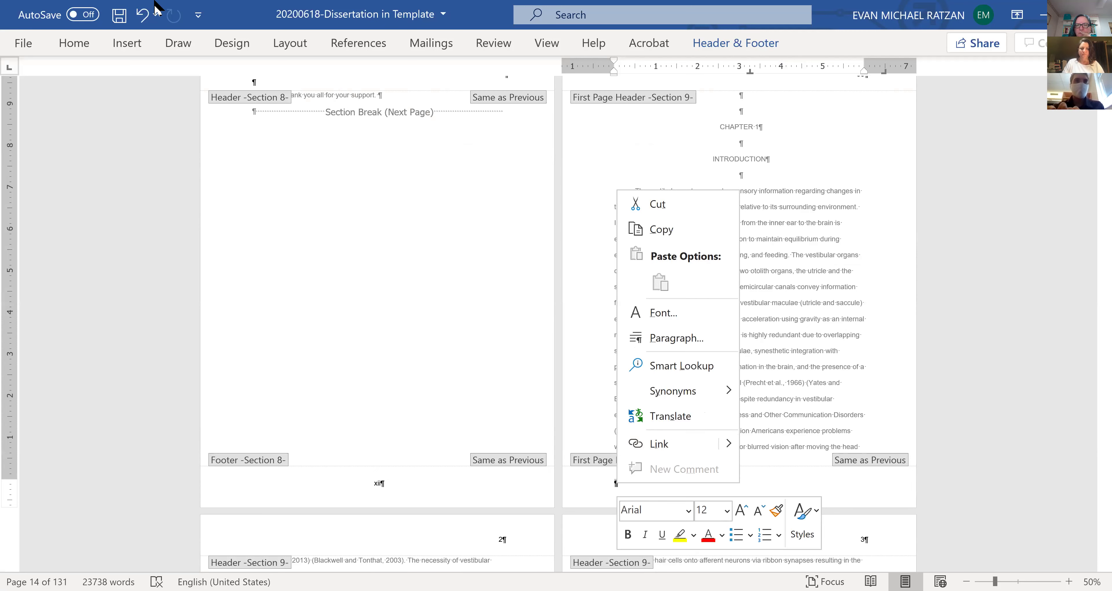
left_click(456, 444)
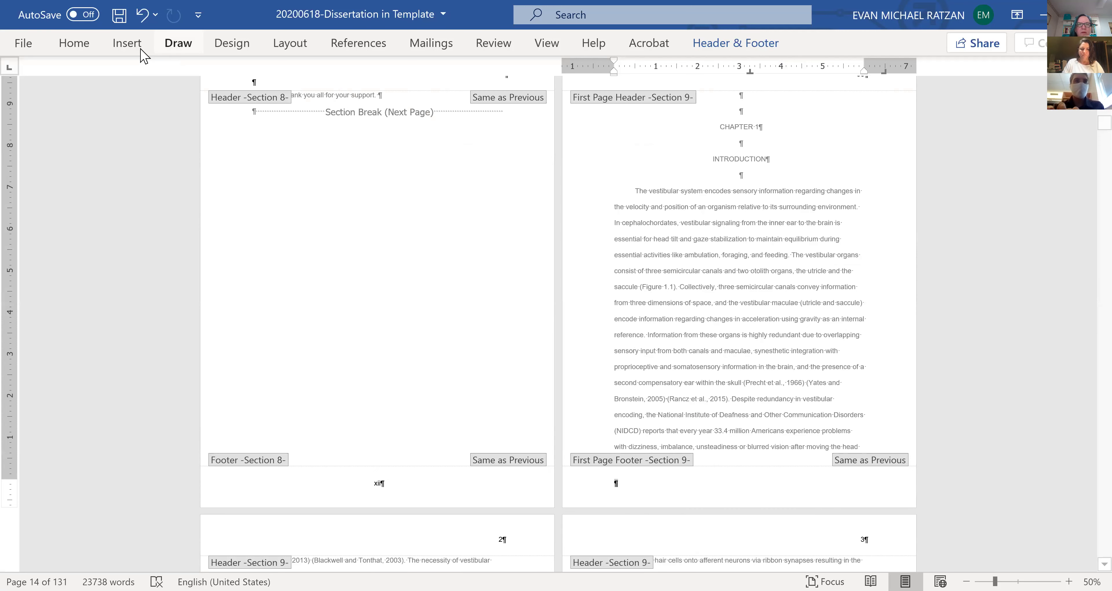
left_click(122, 47)
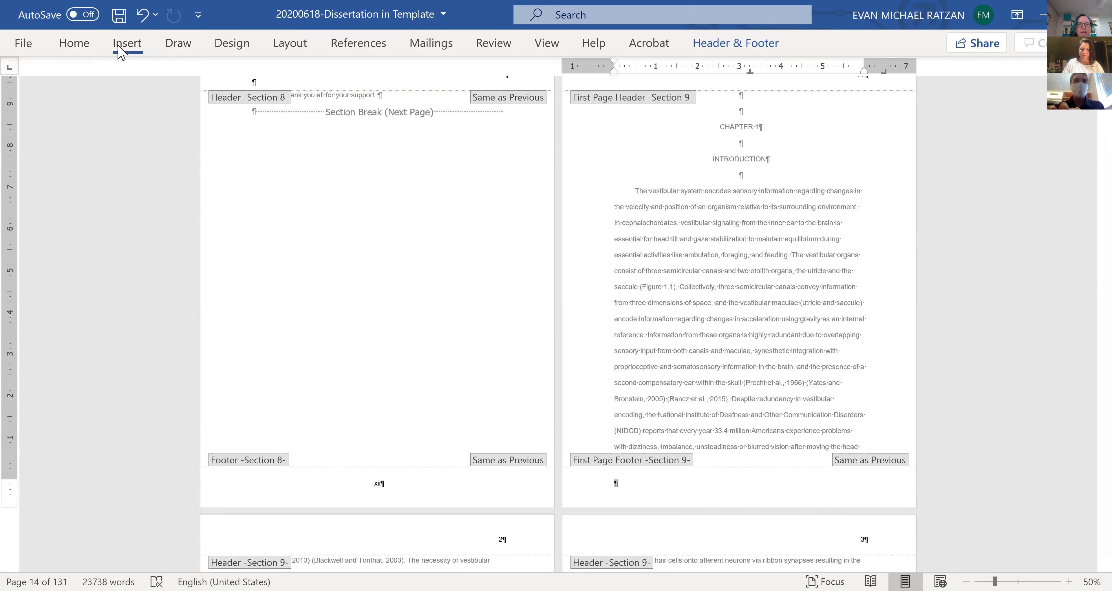
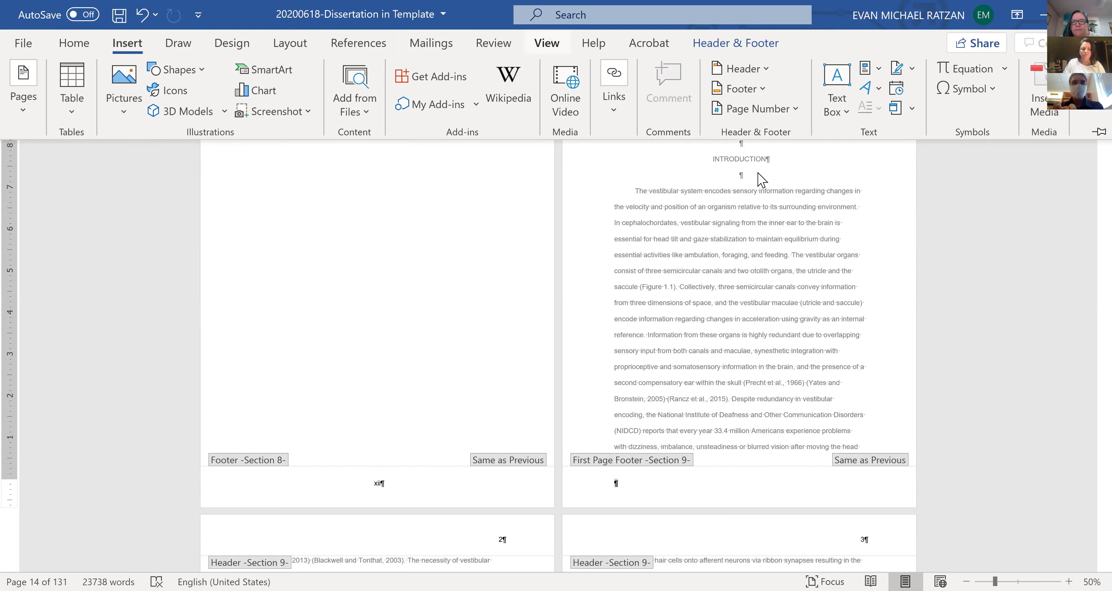
- Turn off Link to Previous for the Chapter 1 Section 9 first-page footer
left_click(727, 44)
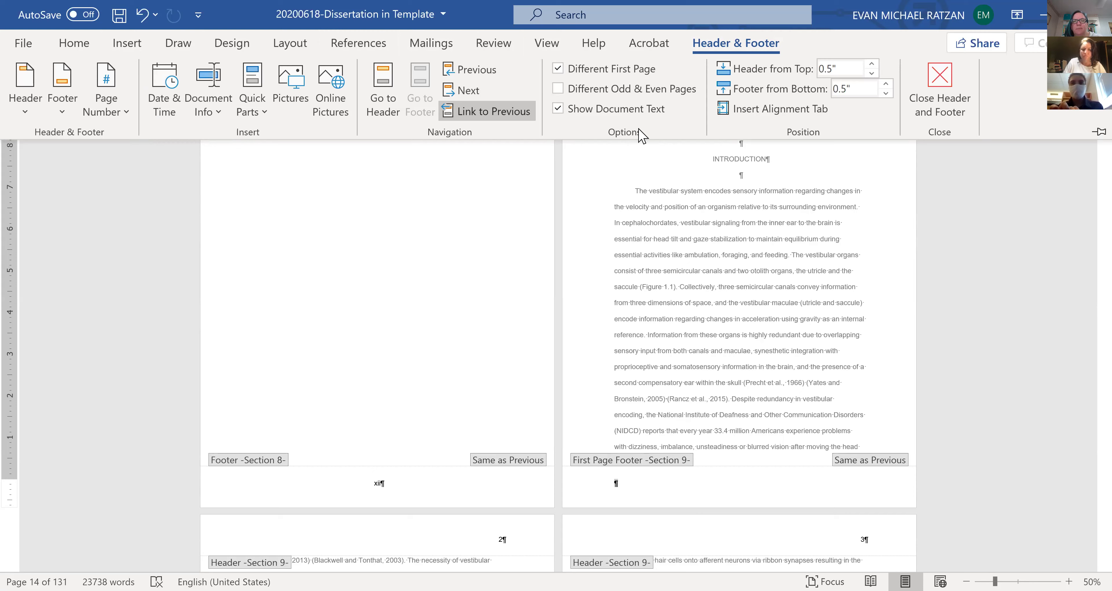
left_click(486, 111)
scroll(341, 277, "up", 1)
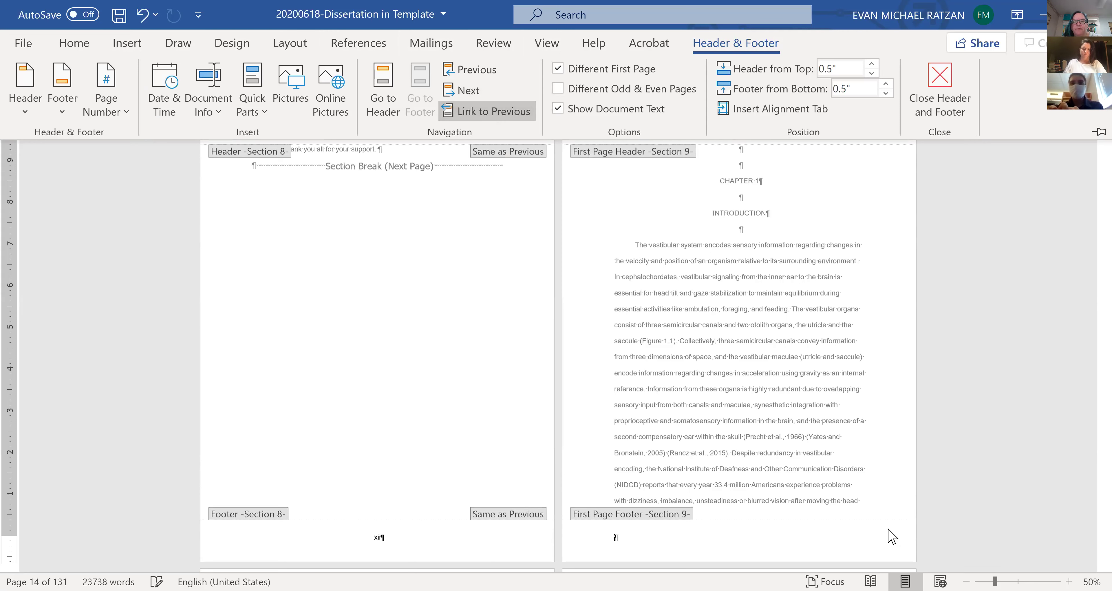
- Collapse the ribbon and select the header page number 53 on the Chapter 1 page
key("ctrl+F1")
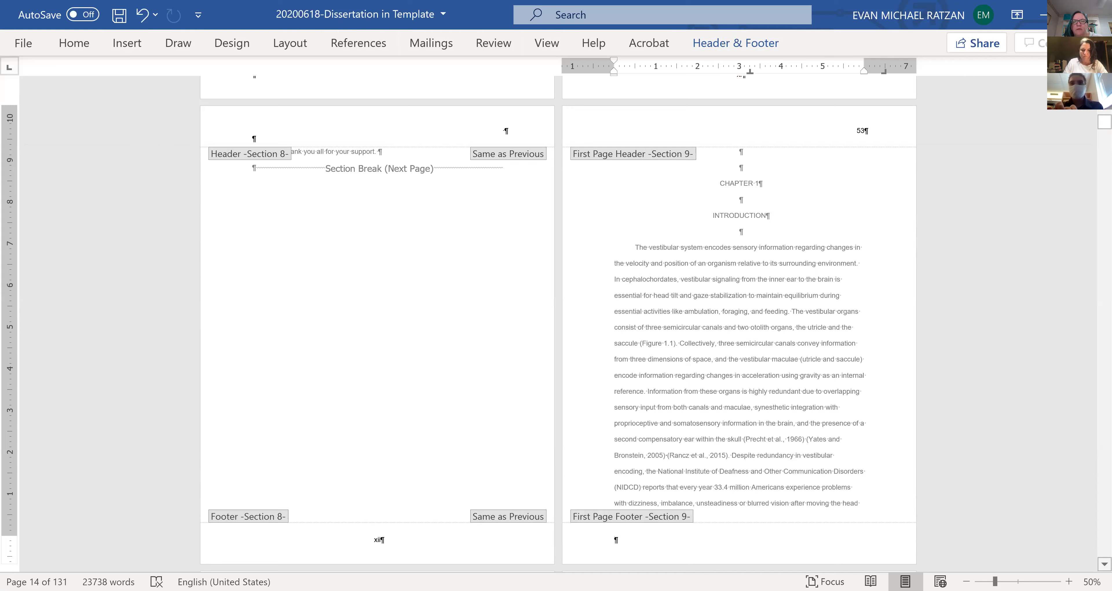
scroll(615, 514, "down", 1)
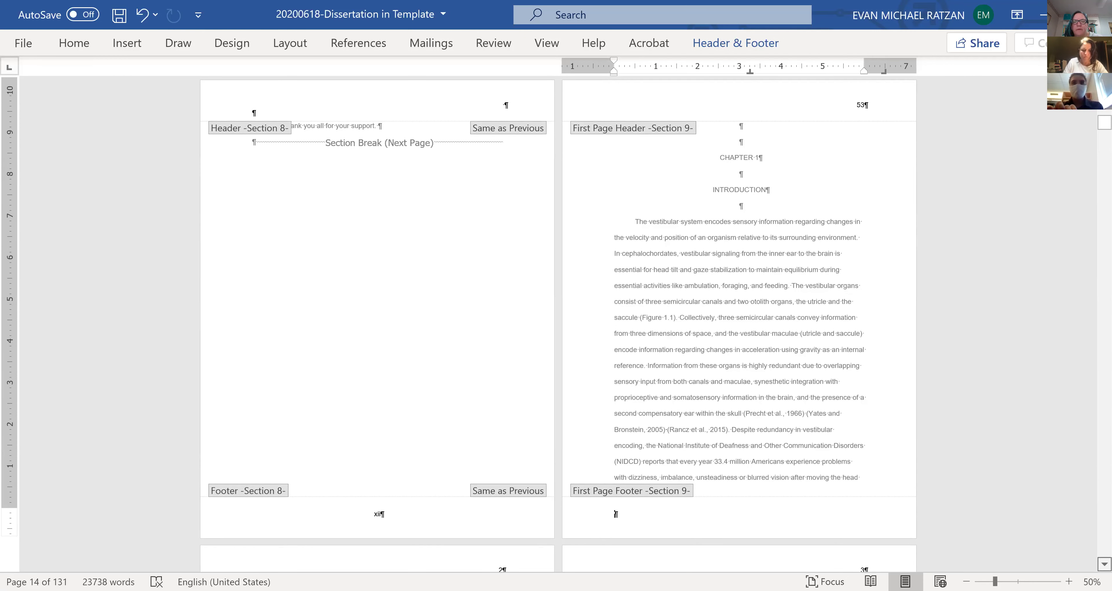
scroll(616, 514, "down", 2)
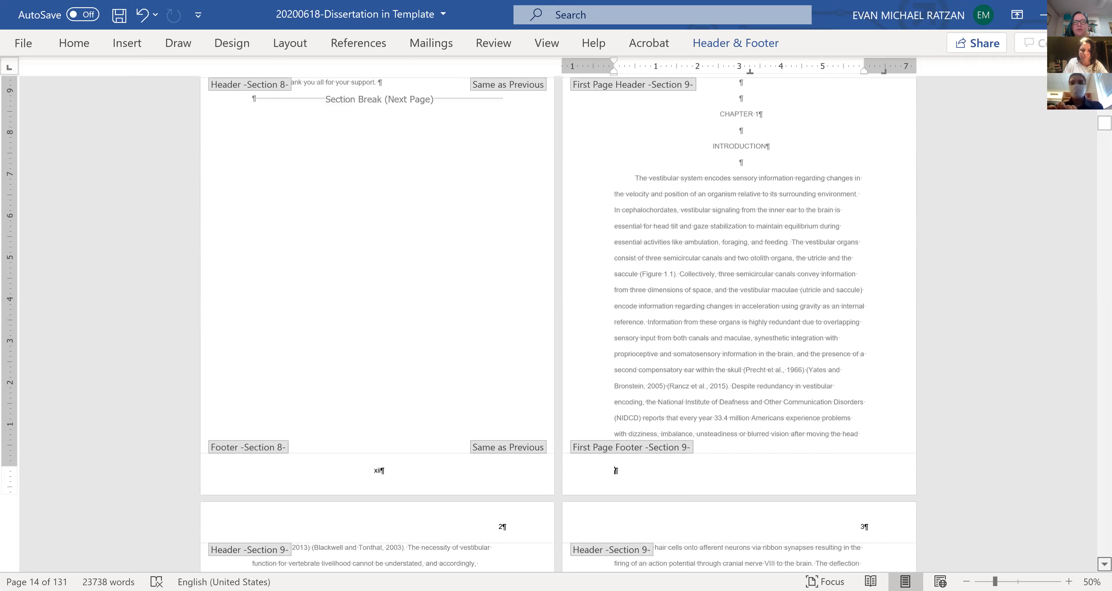
scroll(616, 470, "down", 10)
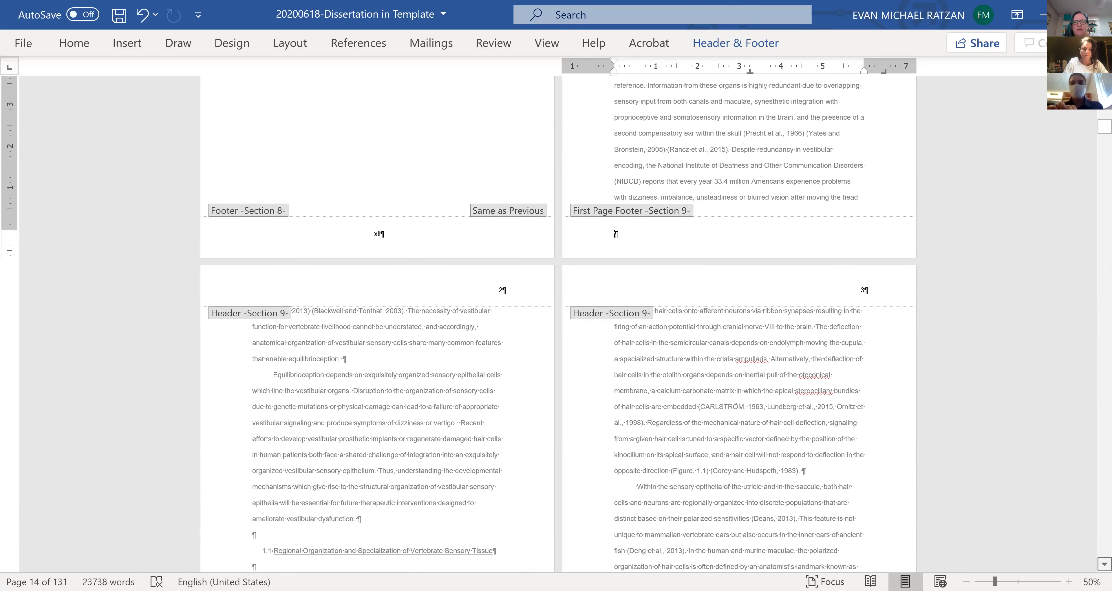
scroll(615, 233, "down", 6)
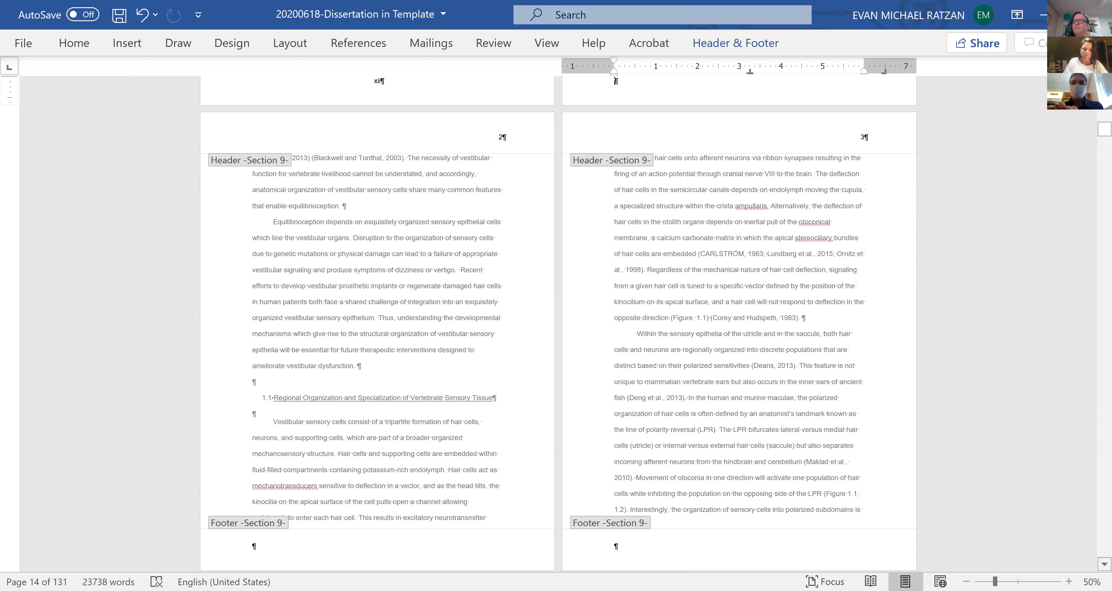
scroll(556, 302, "down", 1)
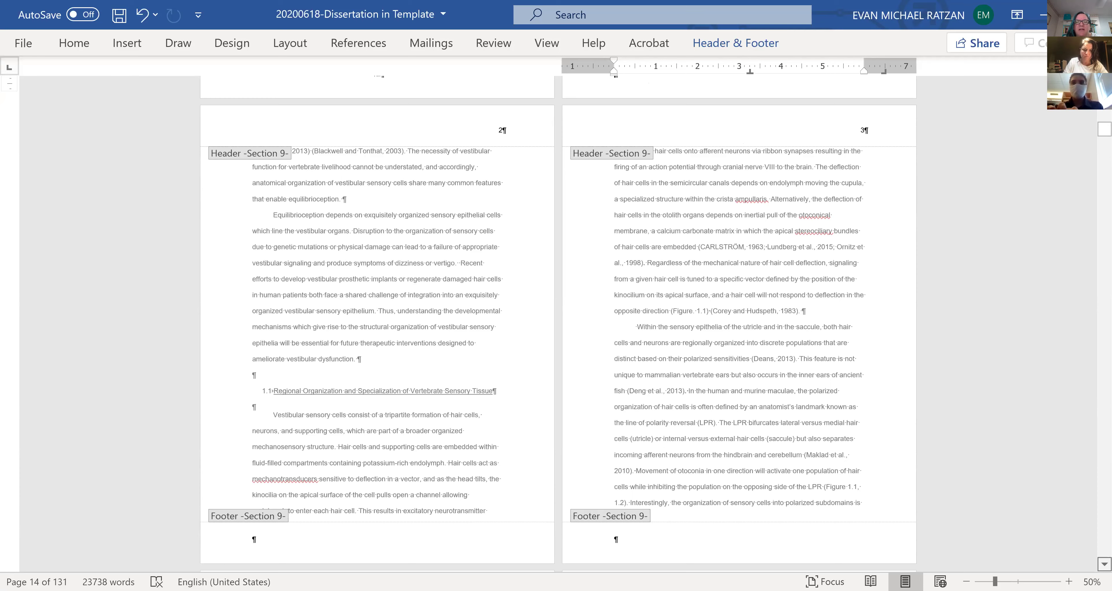
scroll(919, 116, "down", 1)
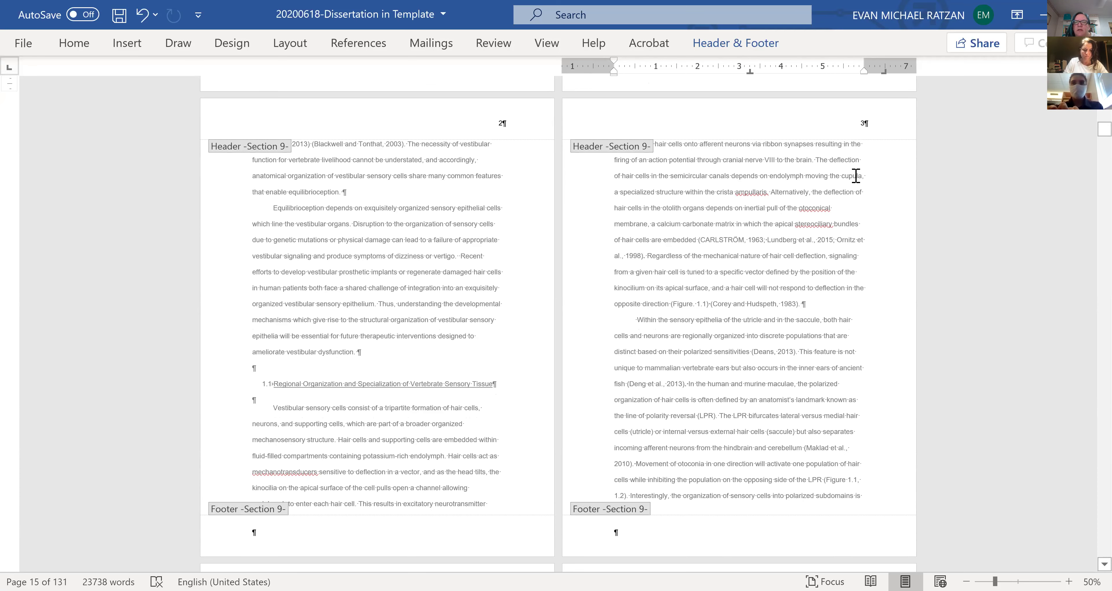
scroll(855, 176, "up", 10)
key("shift+End")
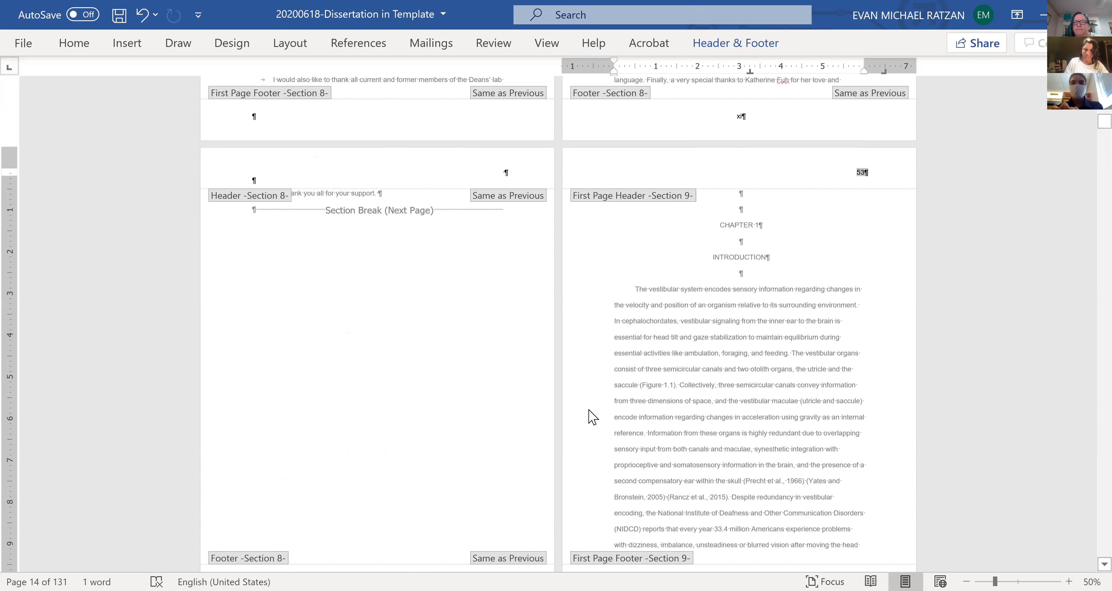
- Delete the stray 53 from the Chapter 1 first-page header and check the following pages
left_click(864, 171)
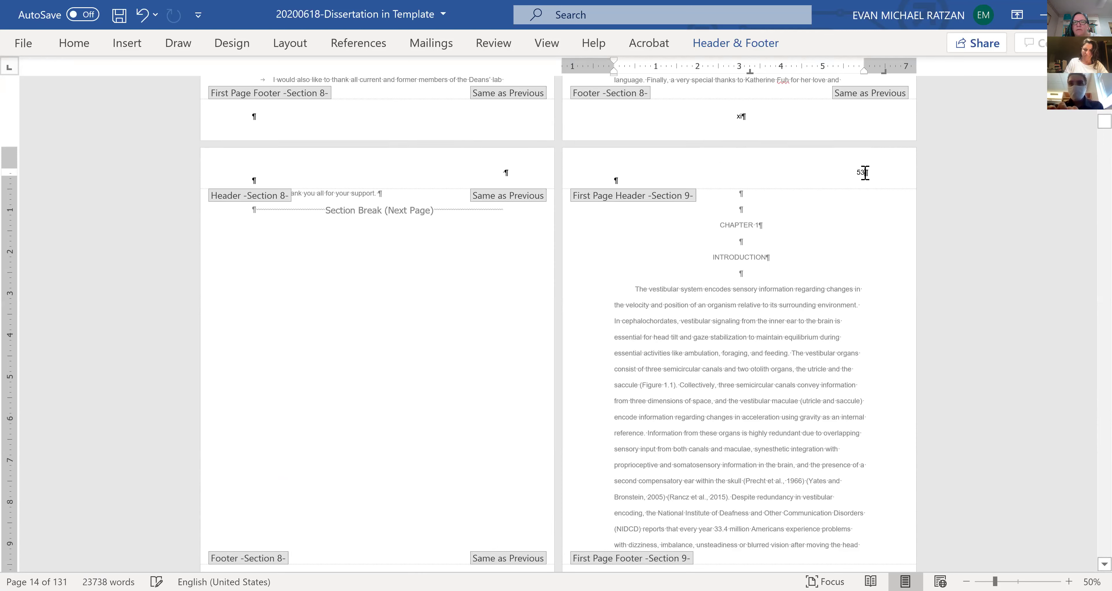
key("BackSpace")
key("BackSpace")
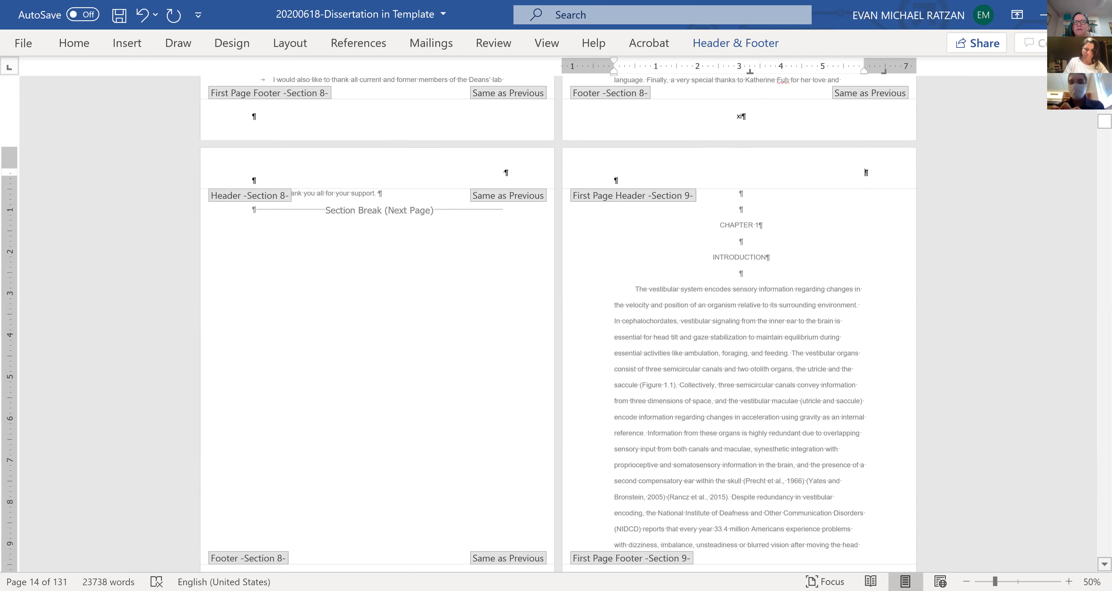
scroll(845, 200, "down", 3)
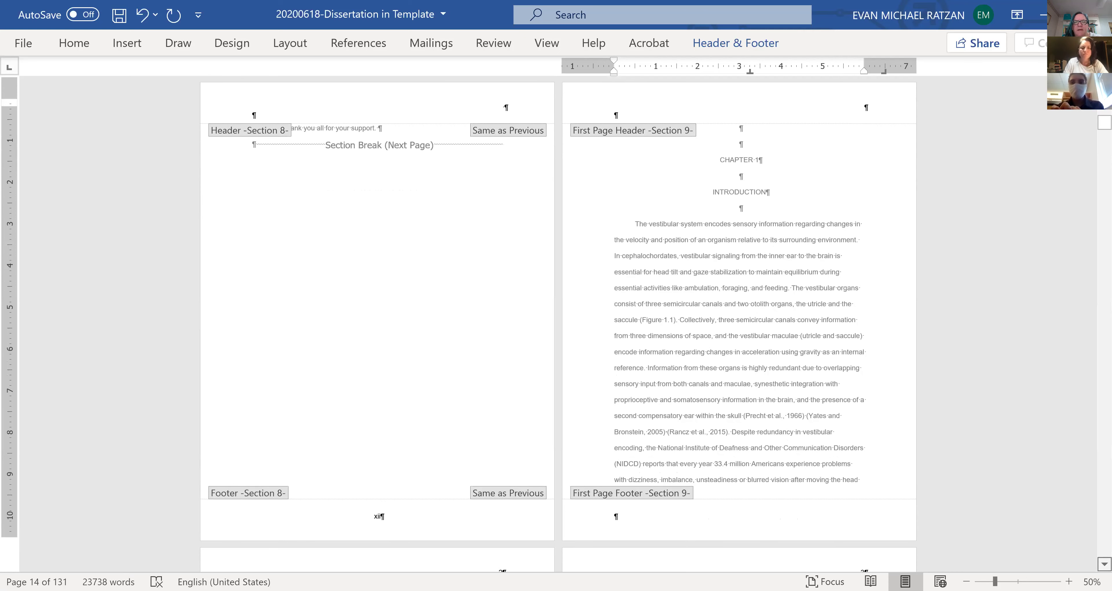
scroll(556, 302, "down", 2)
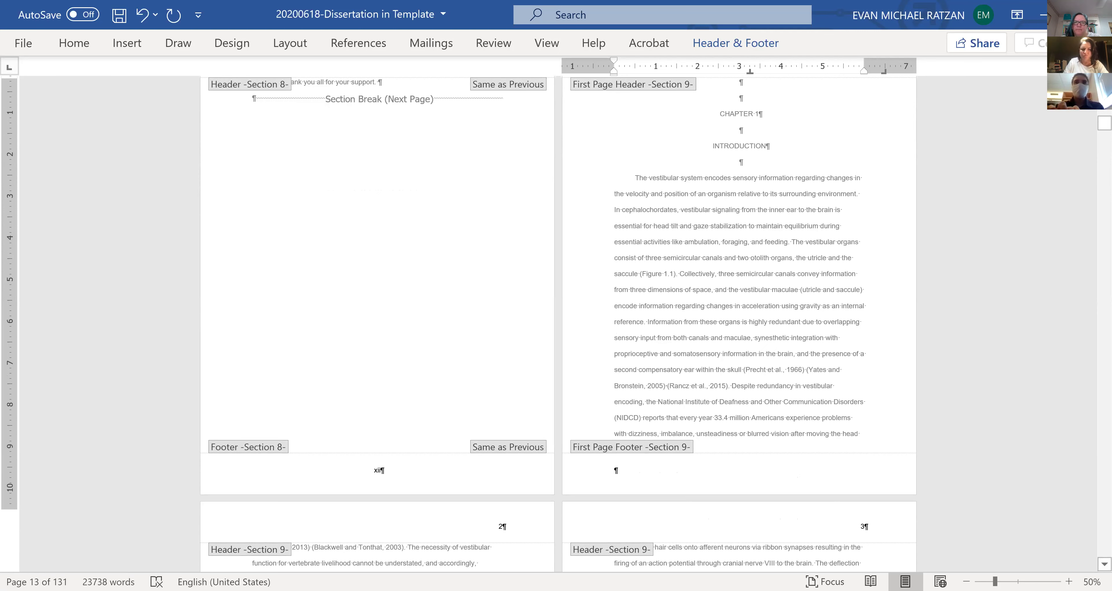
scroll(557, 302, "up", 1)
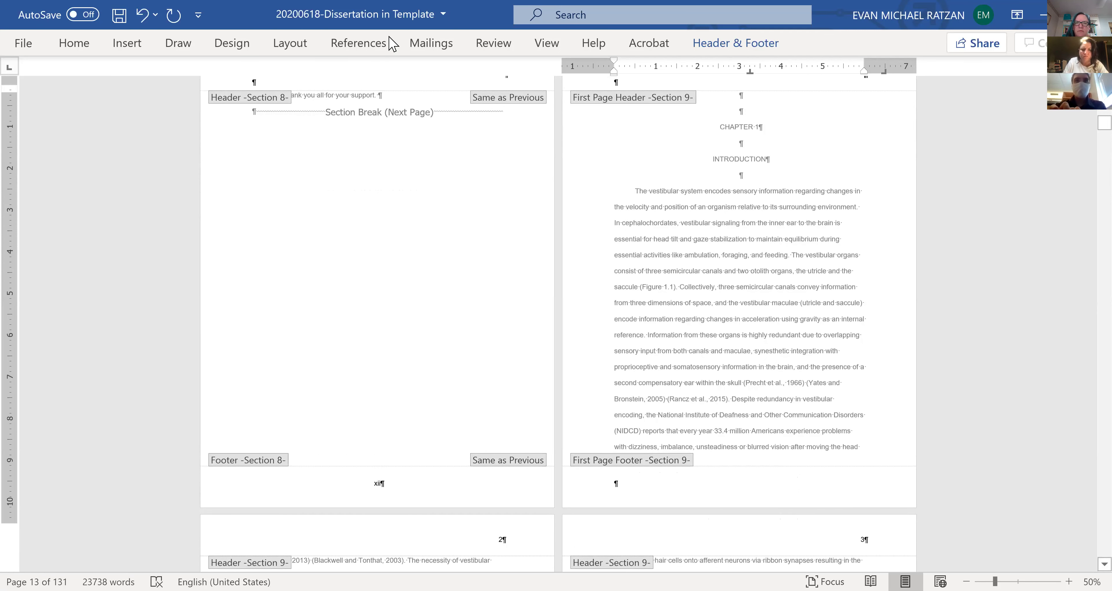
scroll(604, 62, "up", 1)
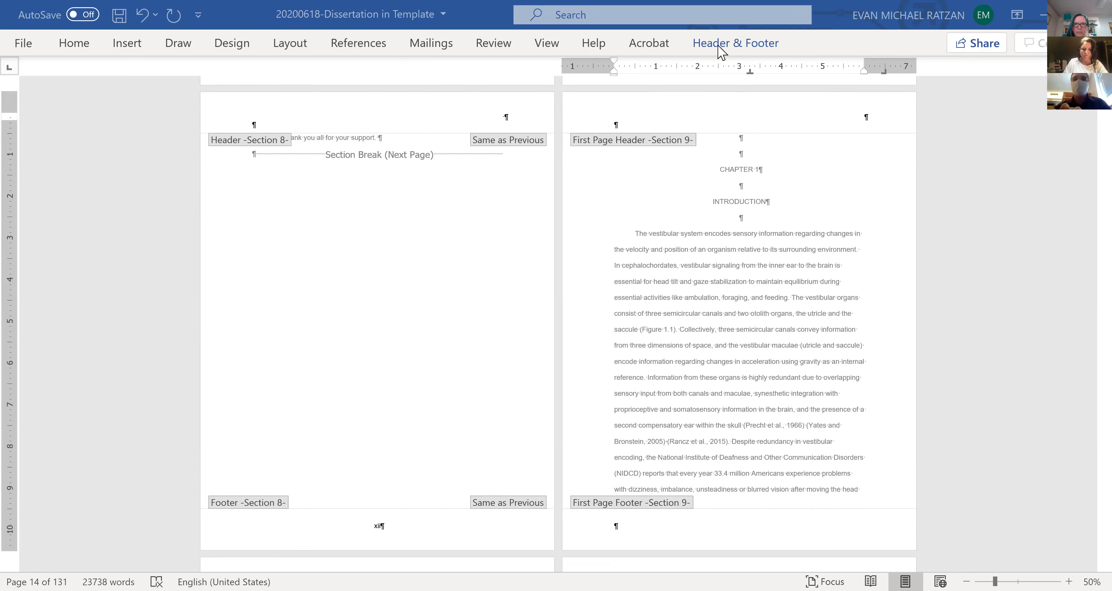
- Format the Section 8 page numbers as 1, 2, 3, restarting at 1
left_click(752, 49)
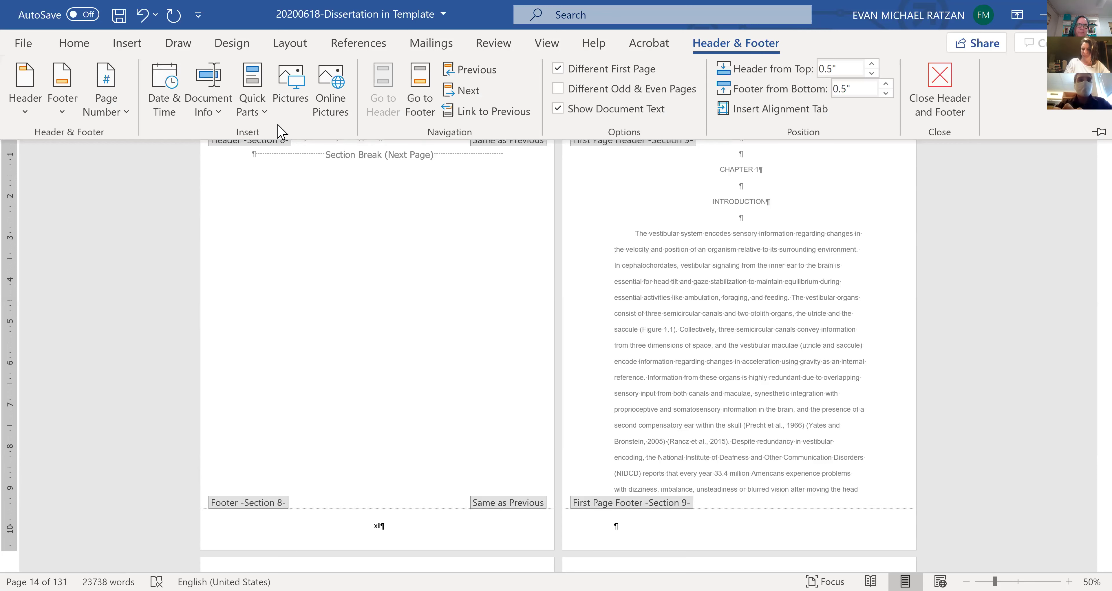
left_click(123, 110)
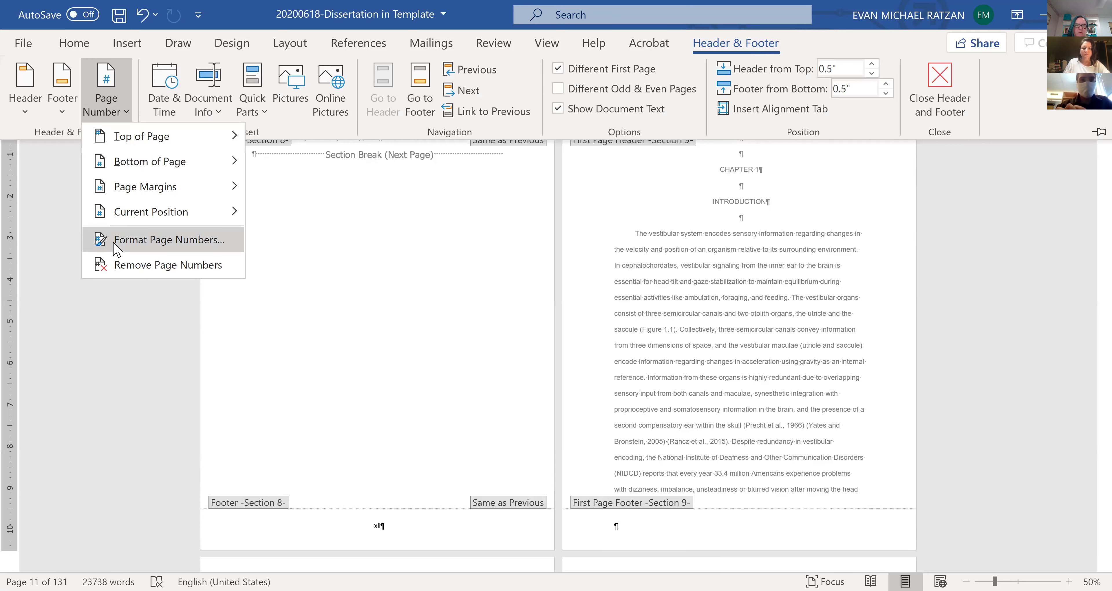
key("Return")
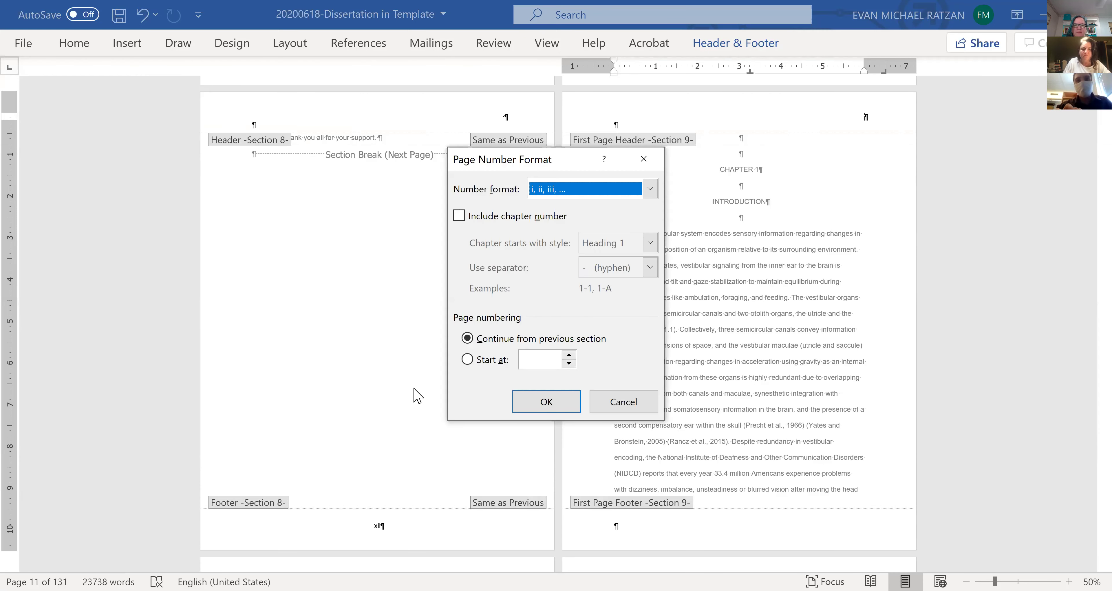
left_click(468, 359)
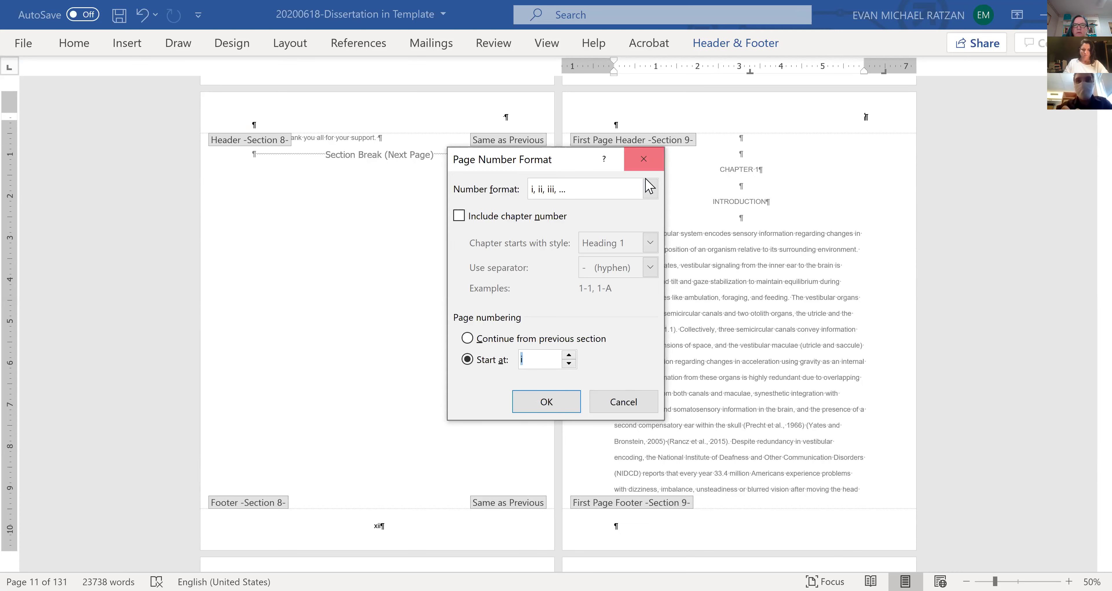
left_click(650, 189)
left_click(591, 208)
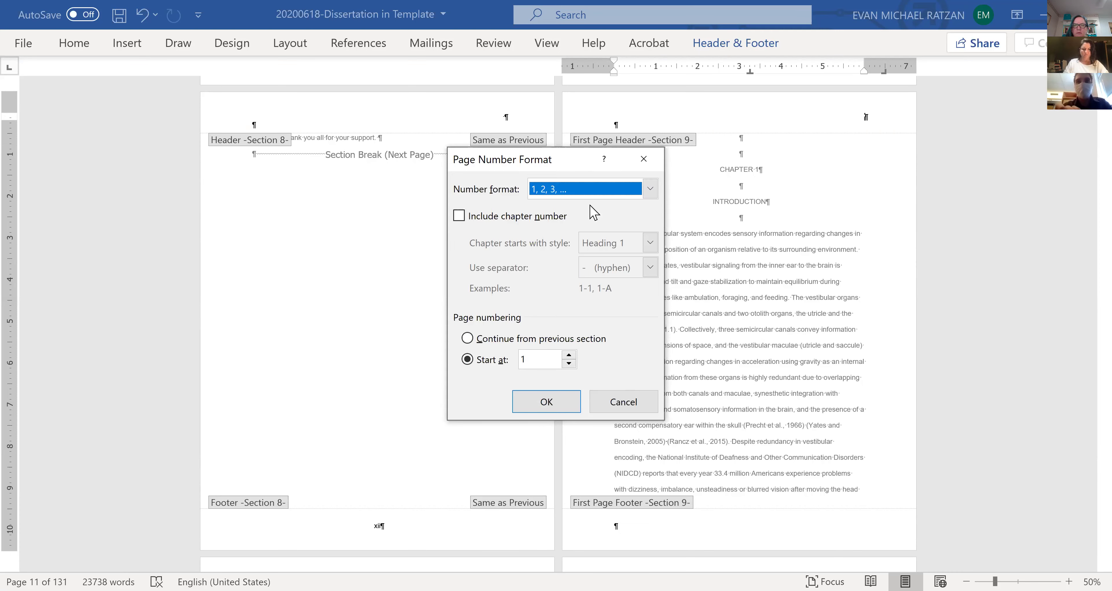
left_click(534, 409)
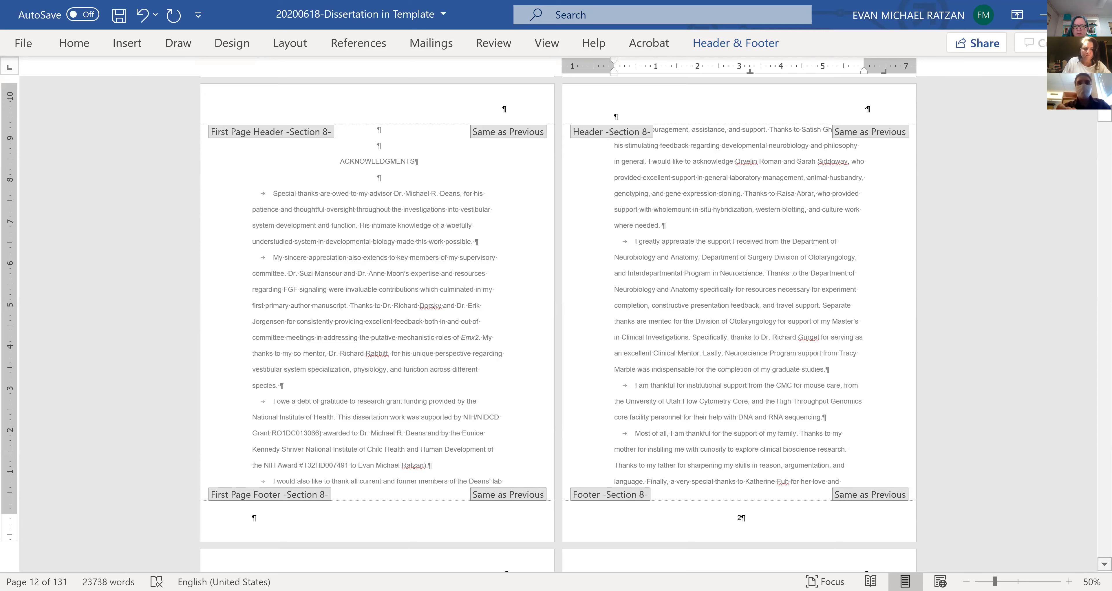
- Scroll back up from Chapter 1 to view the Section 8 Acknowledgments headers and footers
left_click(740, 516)
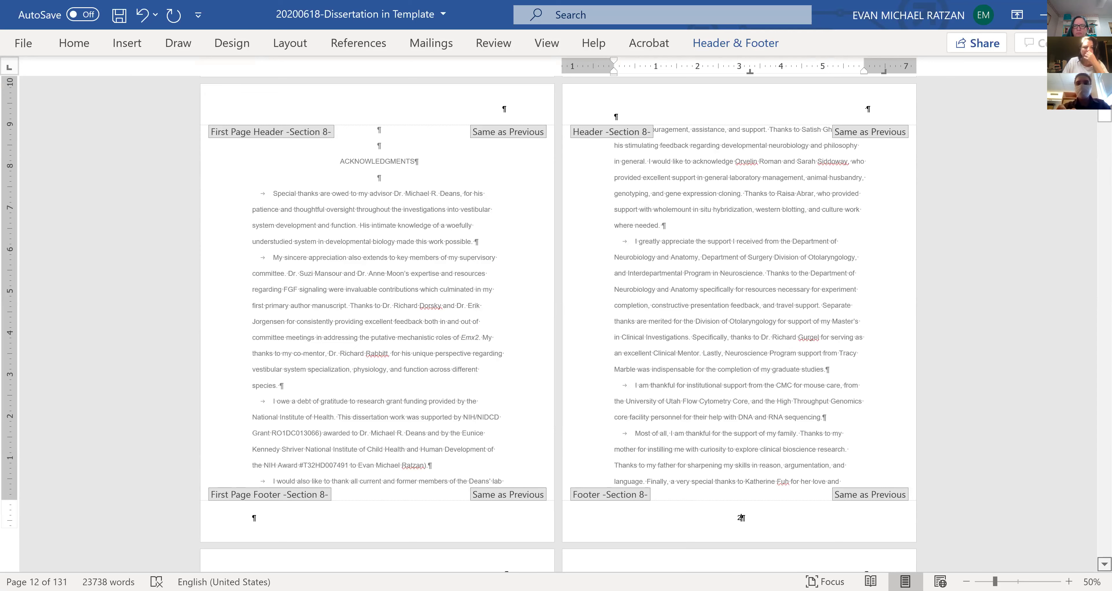
scroll(740, 517, "down", 1)
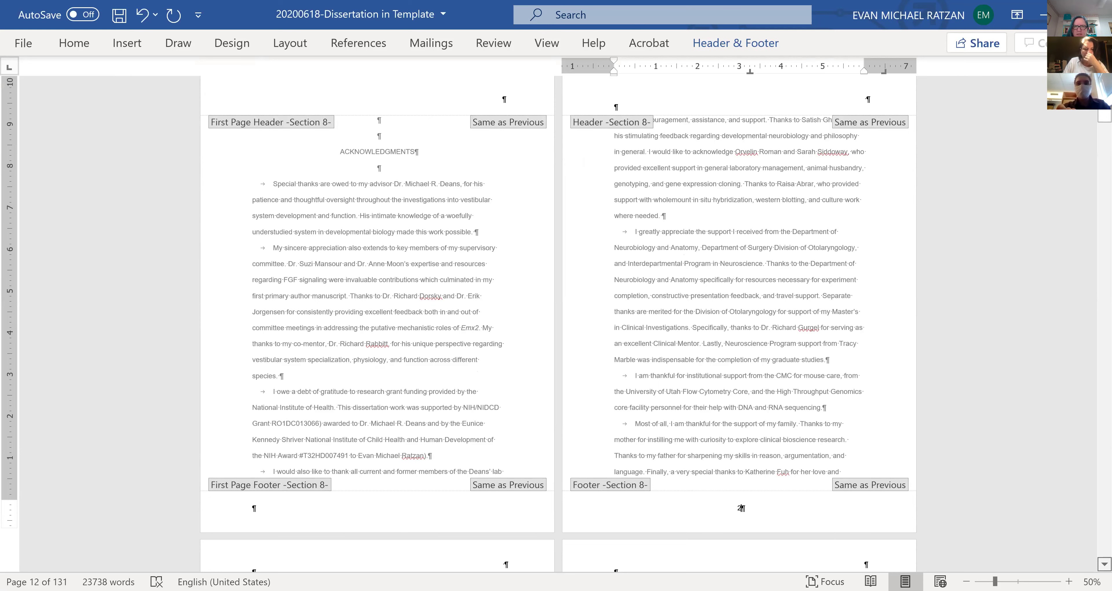
scroll(741, 508, "down", 3)
scroll(740, 508, "down", 2)
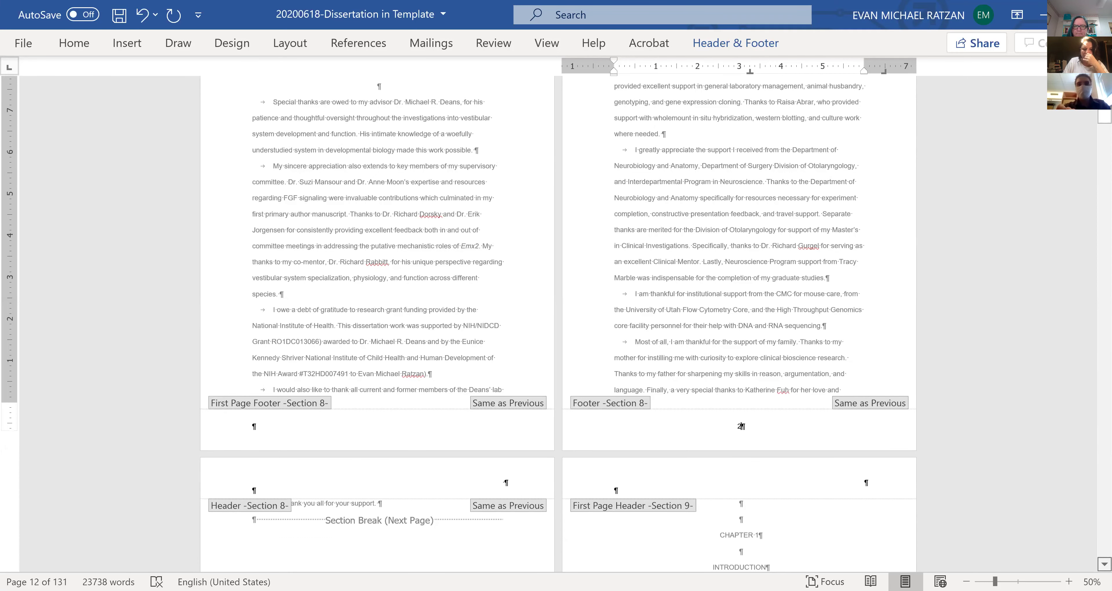
scroll(558, 324, "down", 20)
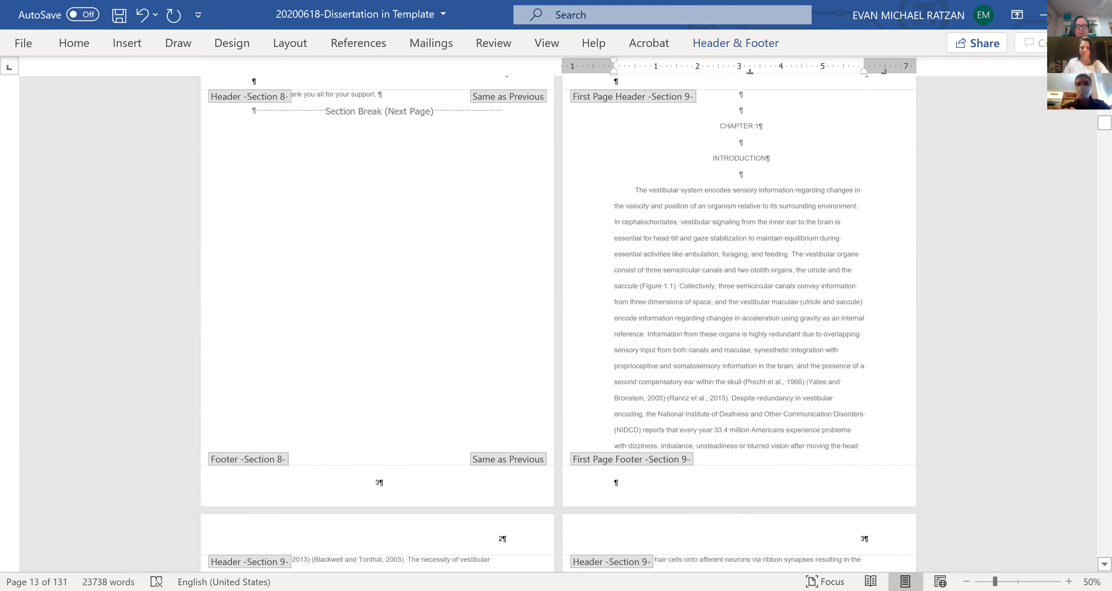
scroll(557, 327, "up", 2)
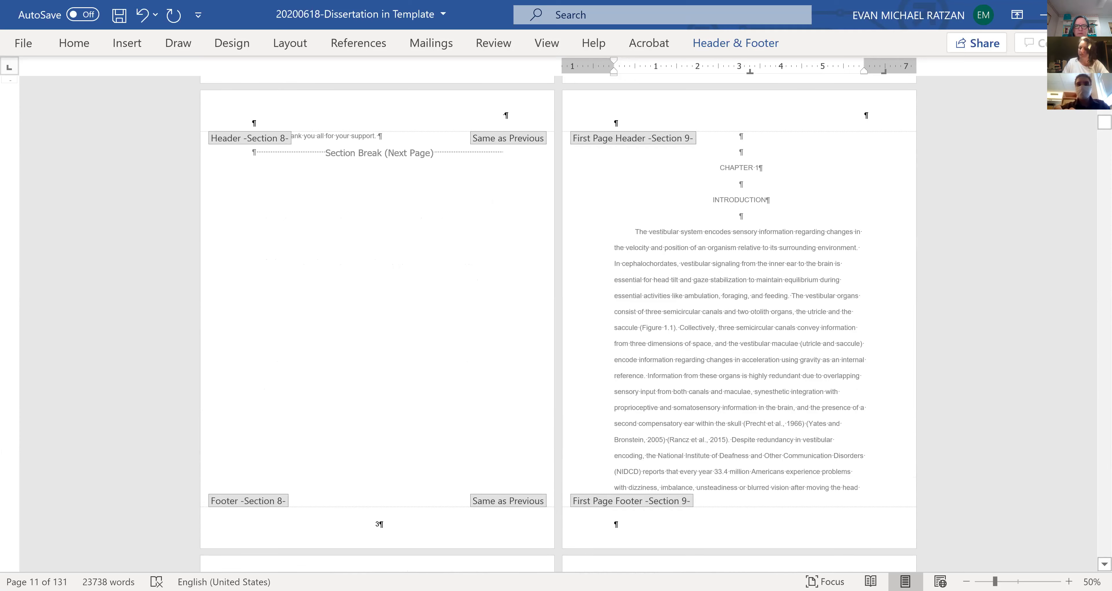
scroll(557, 326, "up", 2)
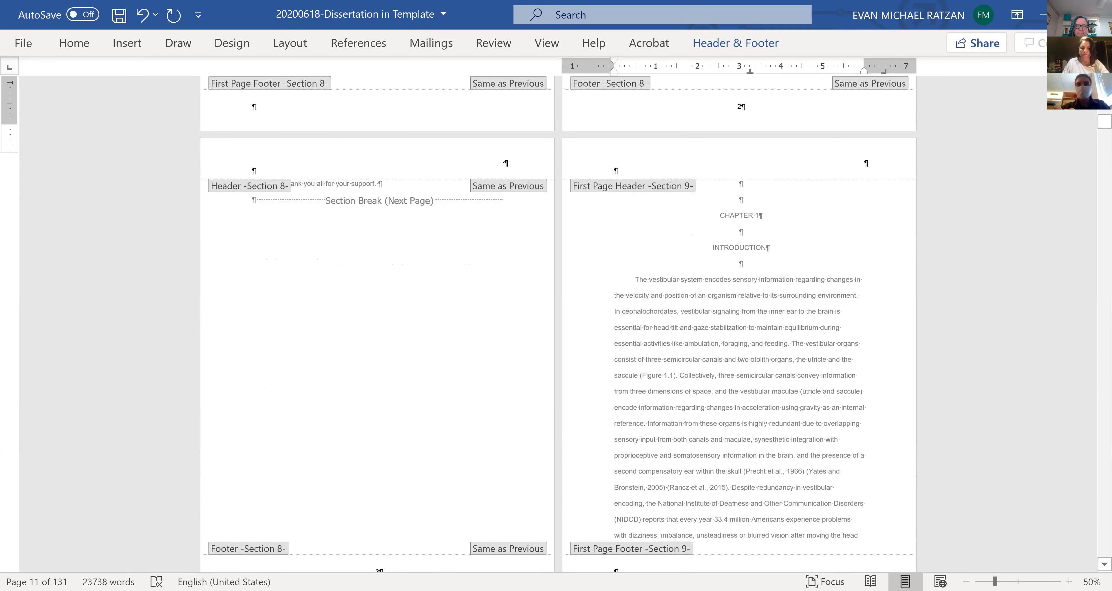
scroll(558, 326, "up", 5)
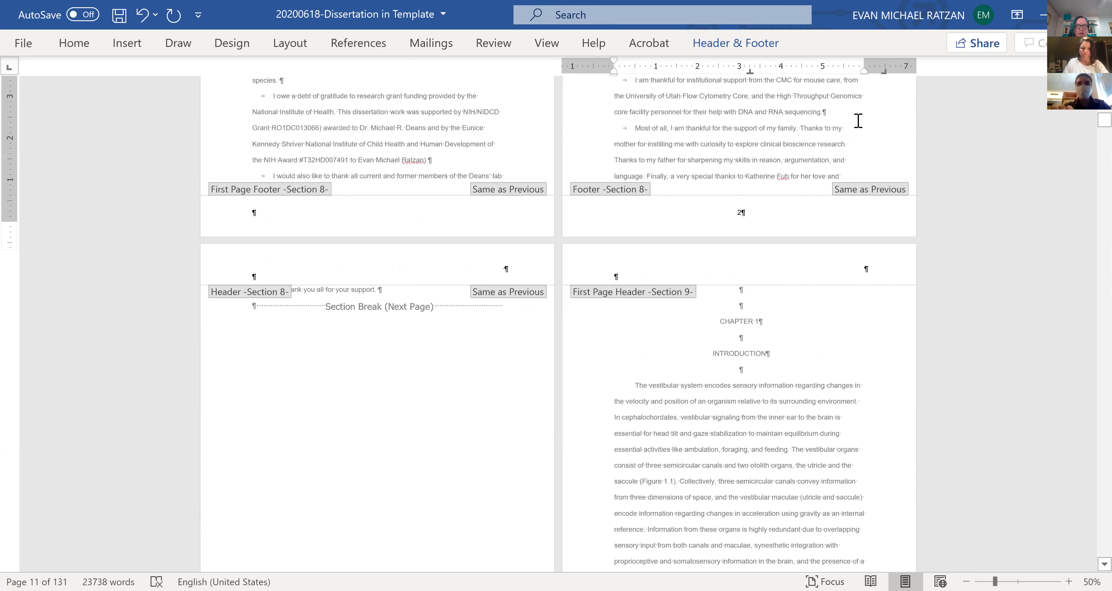
scroll(866, 119, "up", 15)
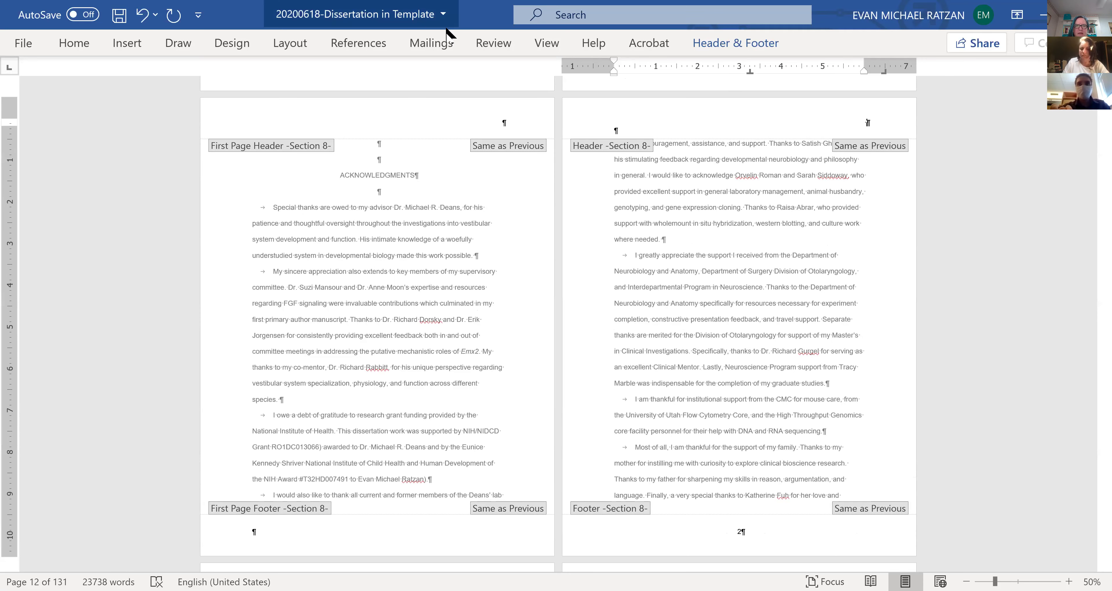
- Open header and footer editing on the Section 8 Acknowledgments pages
left_click(751, 53)
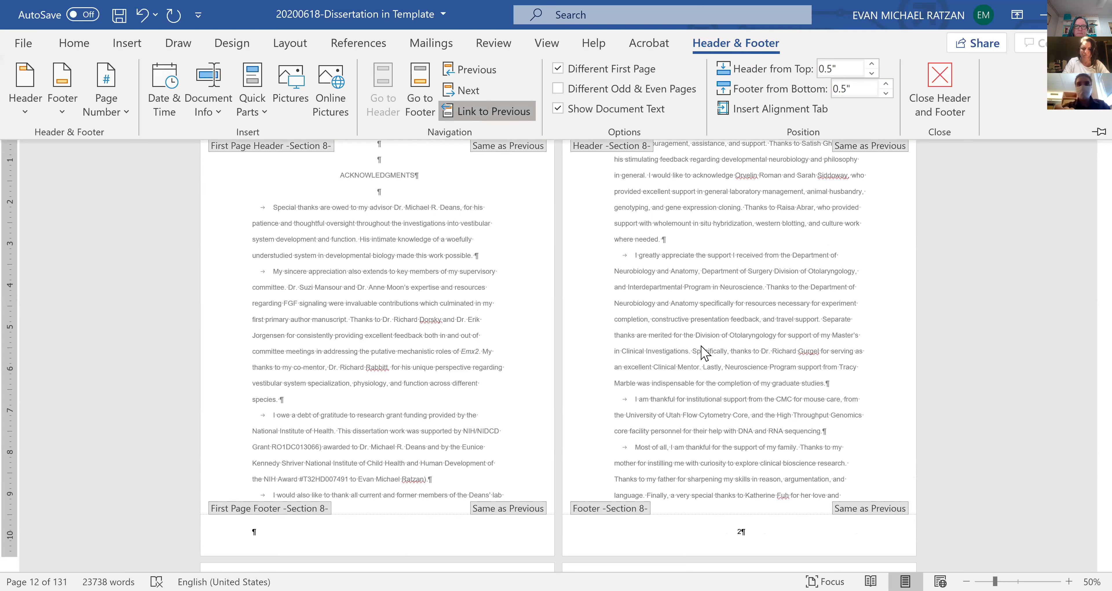
scroll(802, 526, "down", 1)
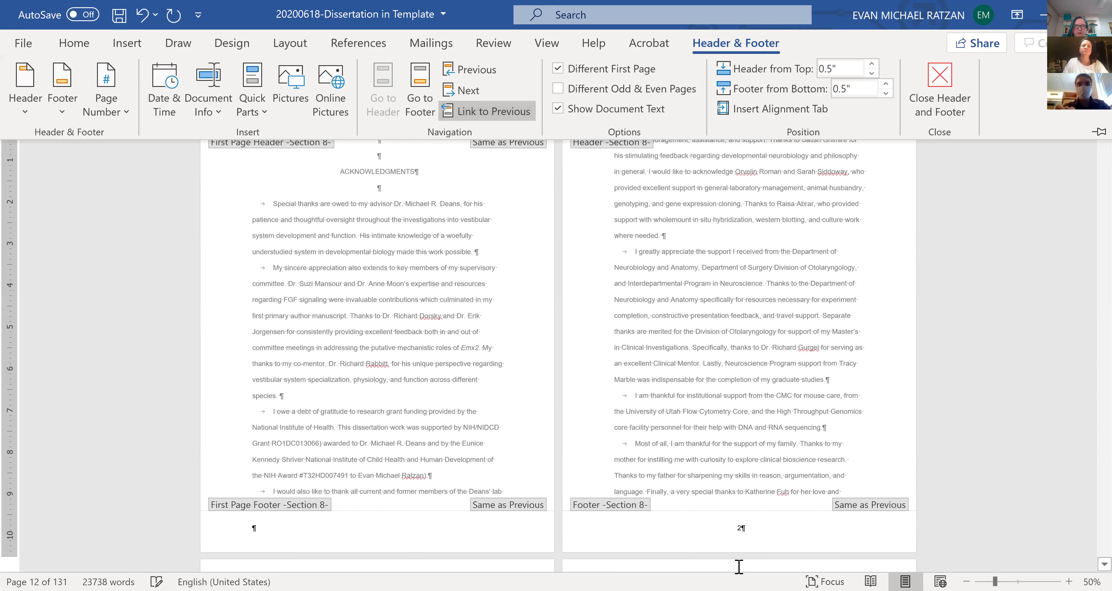
key("ctrl+F1")
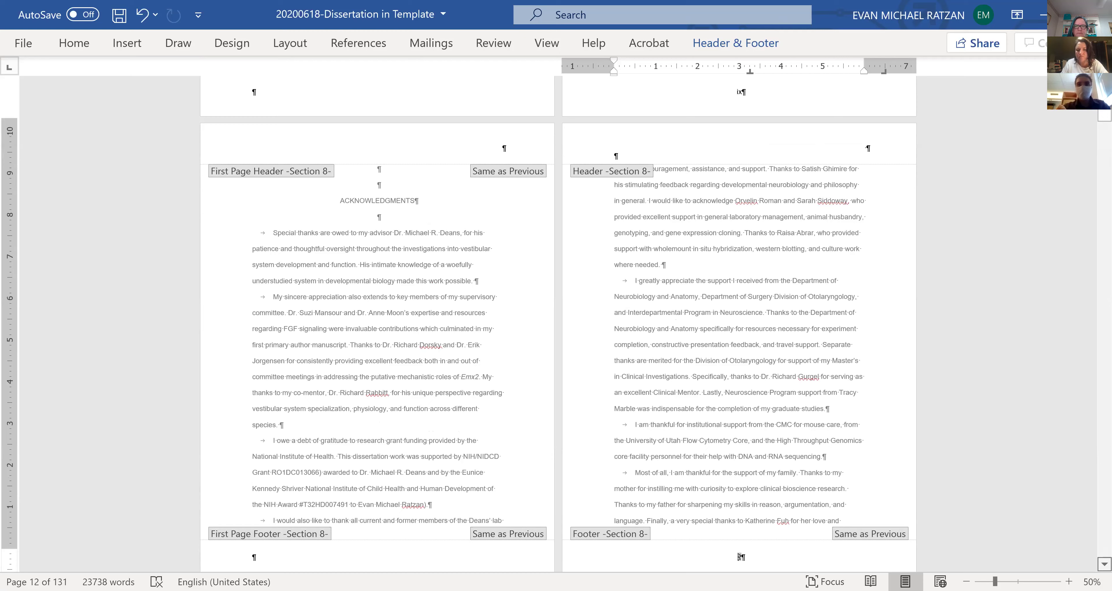
scroll(739, 553, "down", 1)
double_click(739, 552)
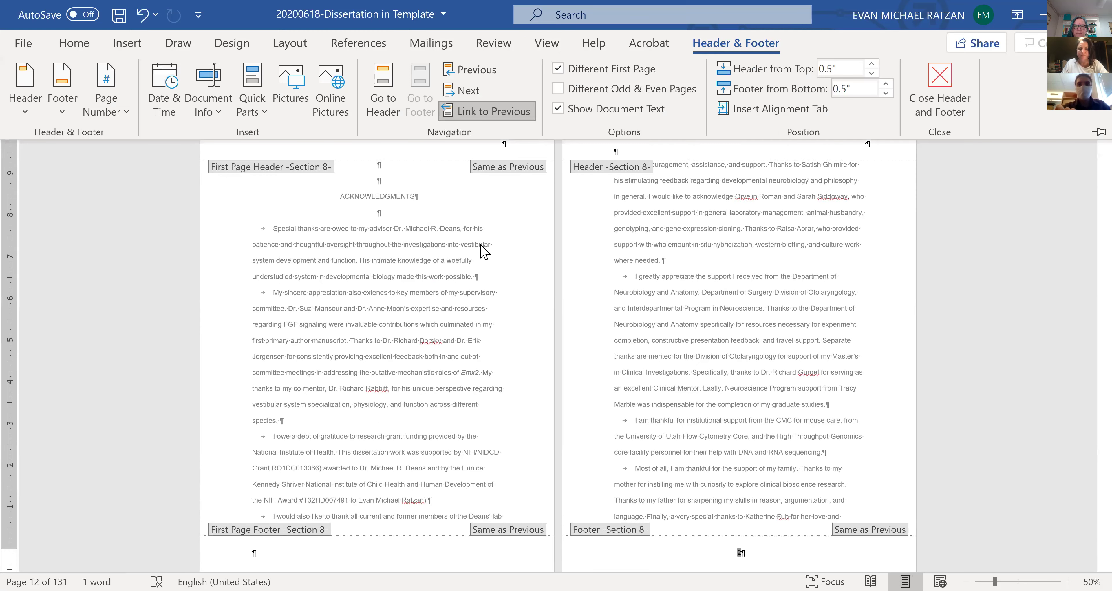
scroll(384, 164, "down", 1)
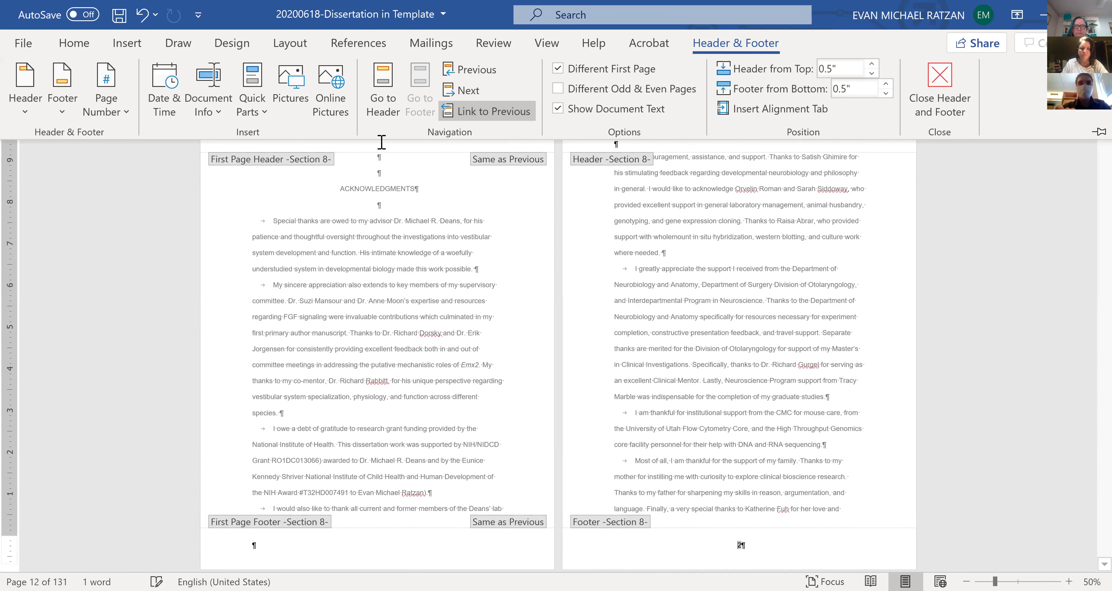
left_click(381, 141)
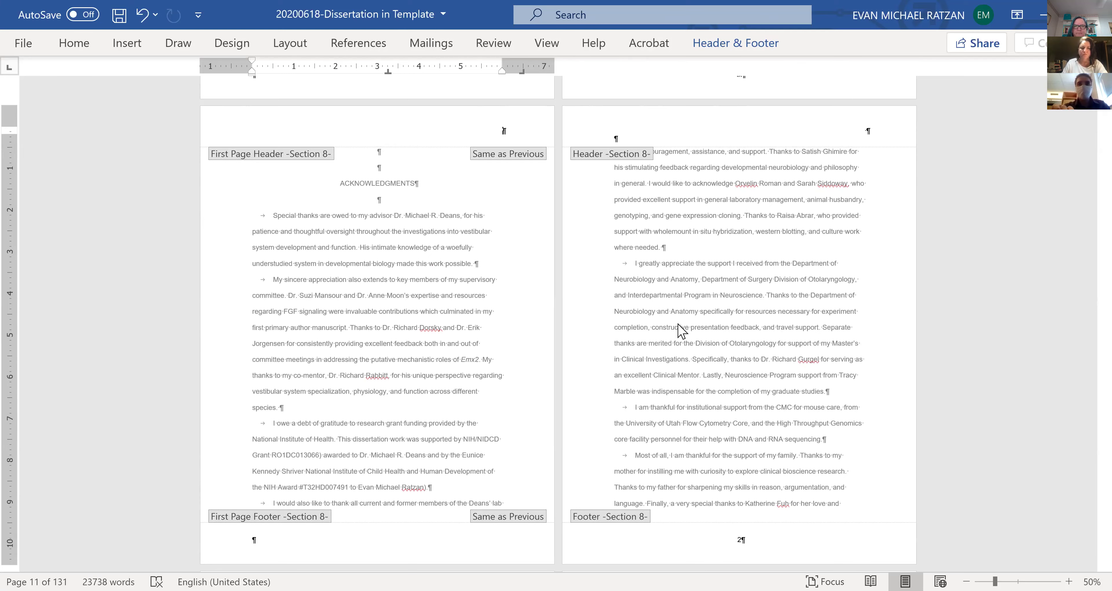
scroll(868, 479, "up", 1)
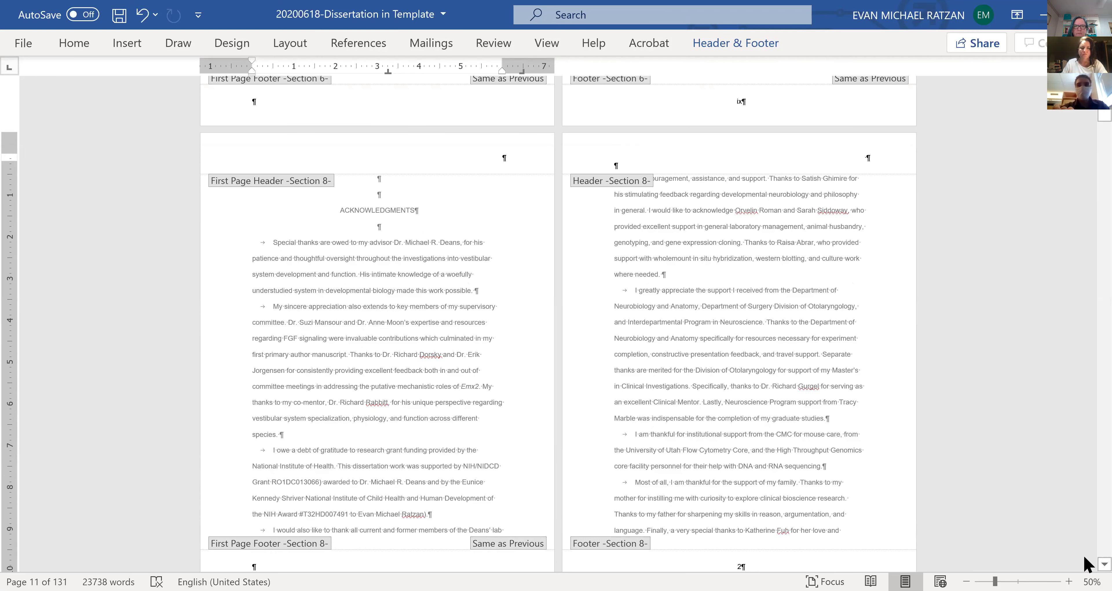
scroll(1083, 558, "down", 1)
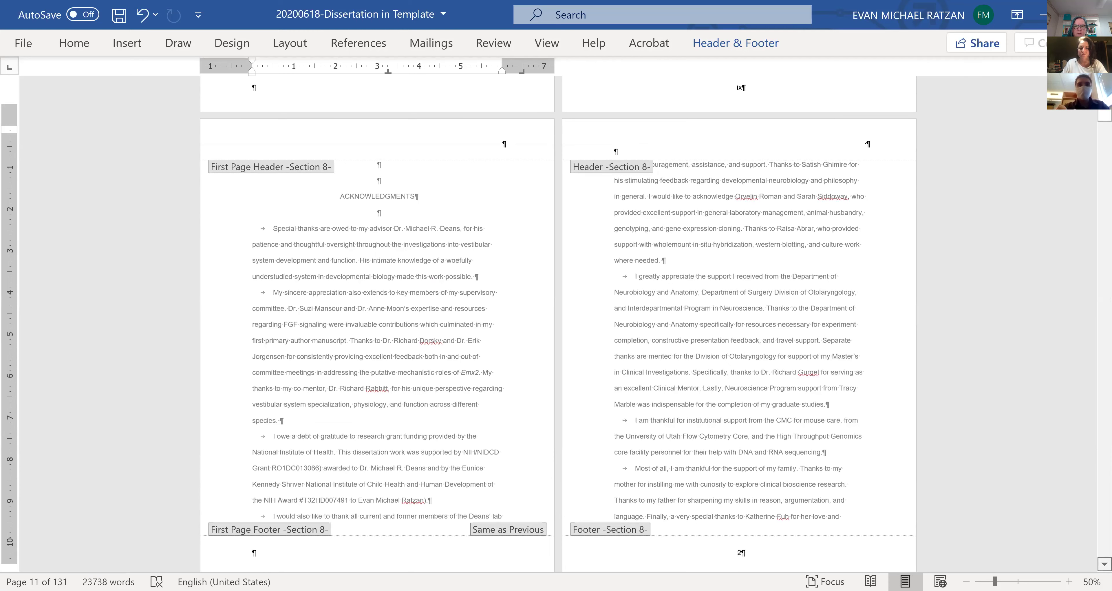
scroll(412, 540, "down", 1)
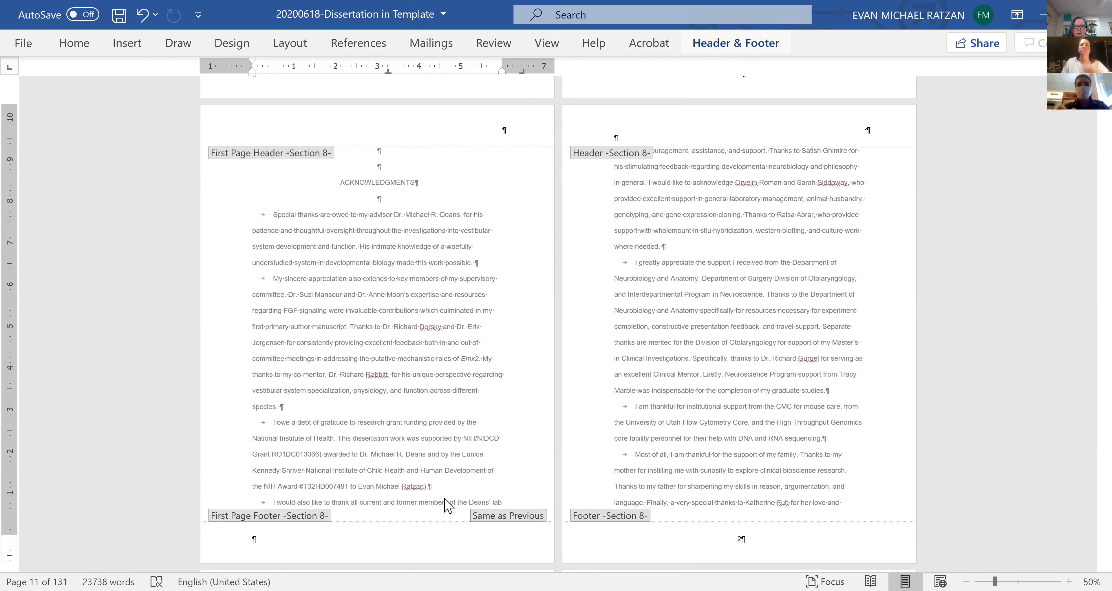
- Delete the page number 2 from the right-hand Acknowledgments page footer
left_click(712, 535)
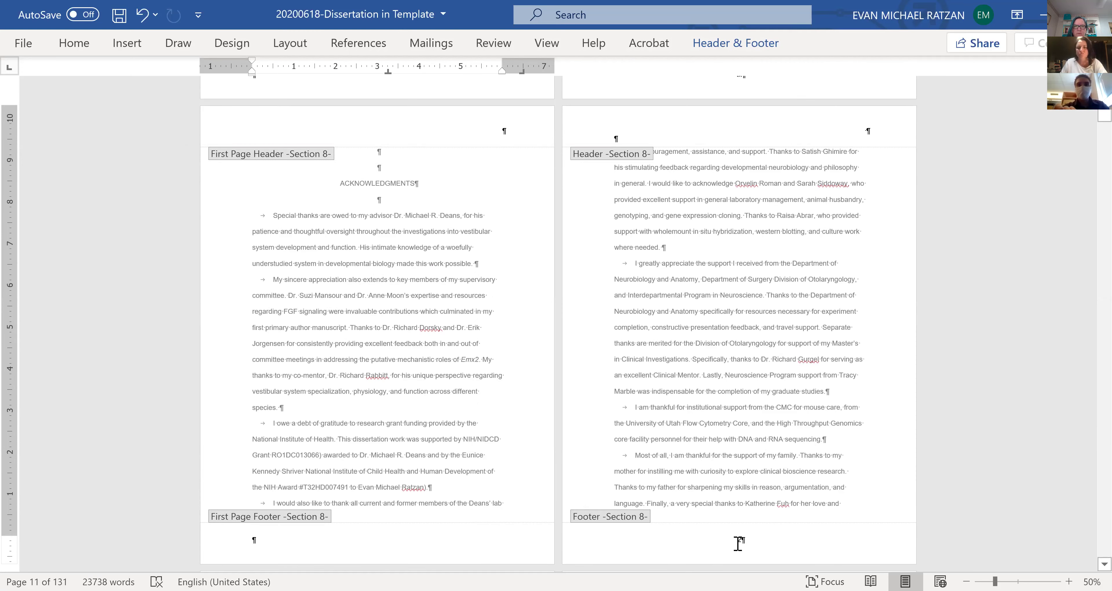
left_click(738, 542)
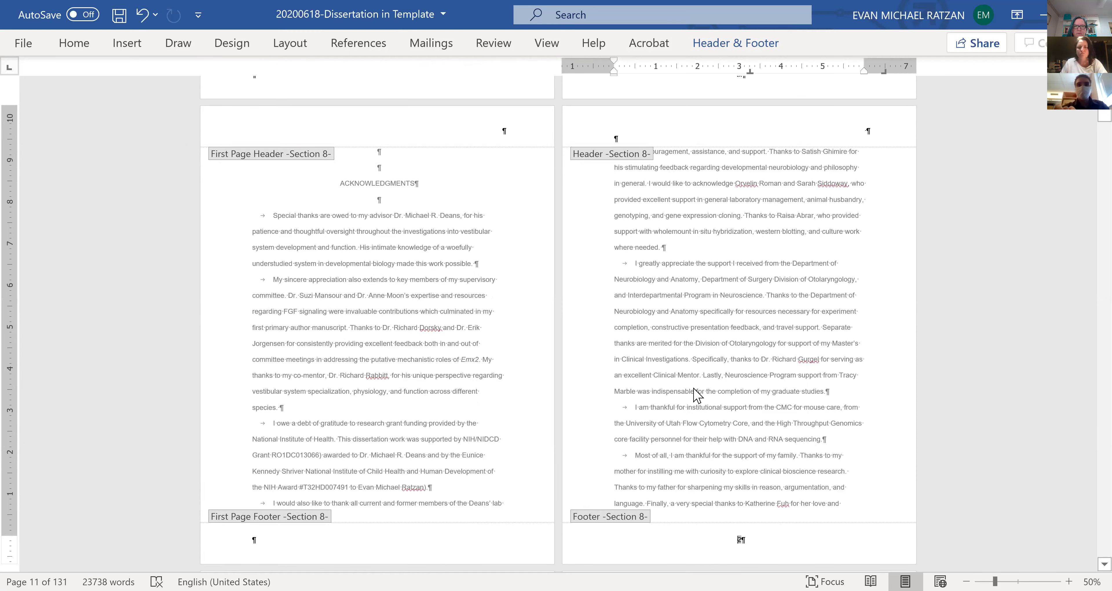
left_click(730, 48)
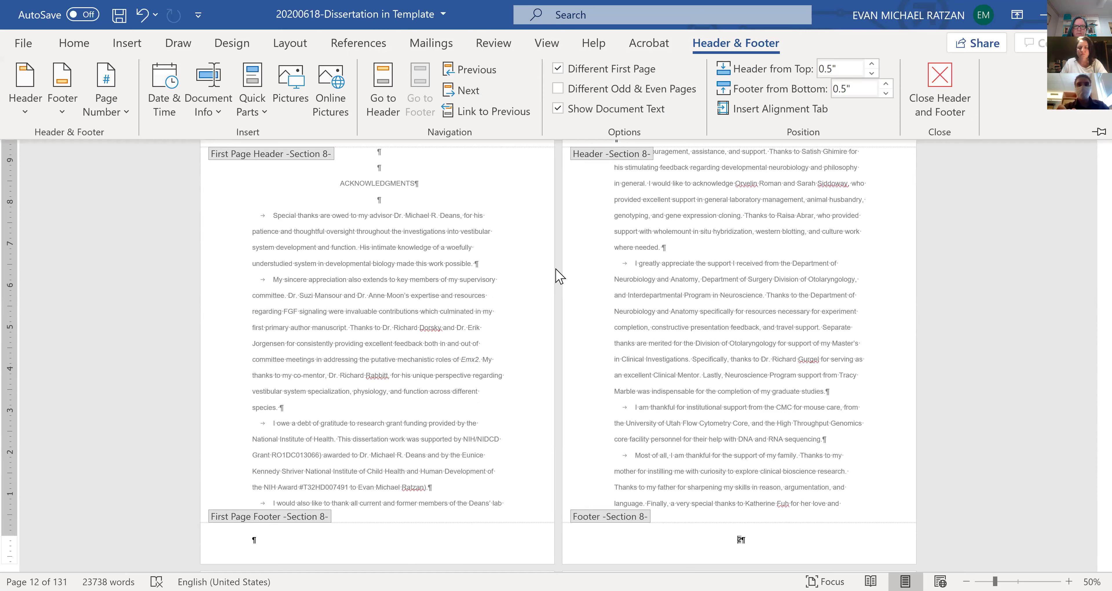
left_click(531, 302)
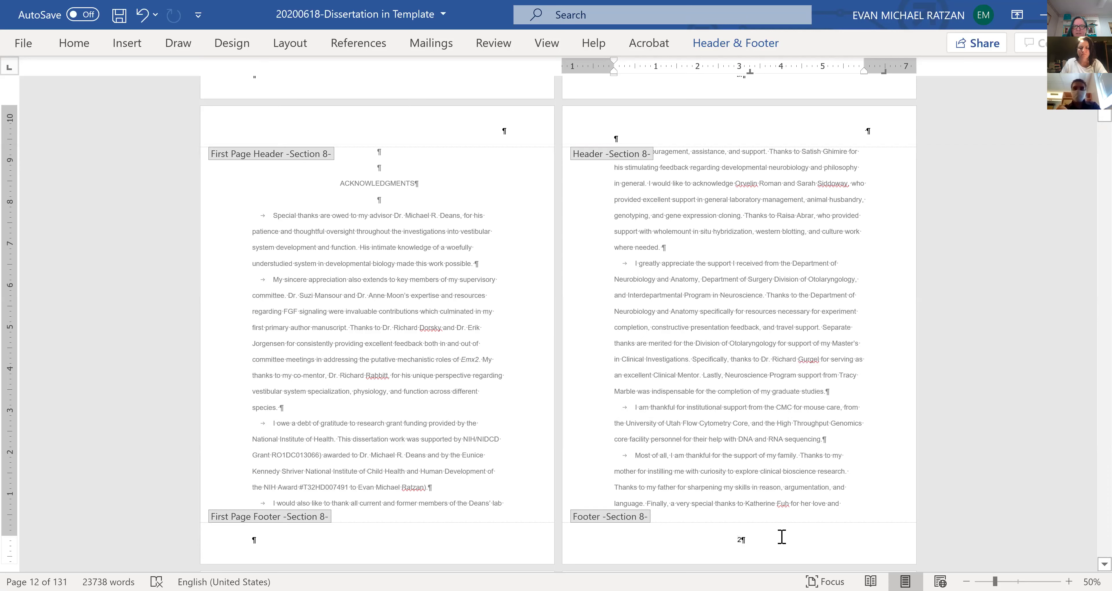
left_click(1103, 564)
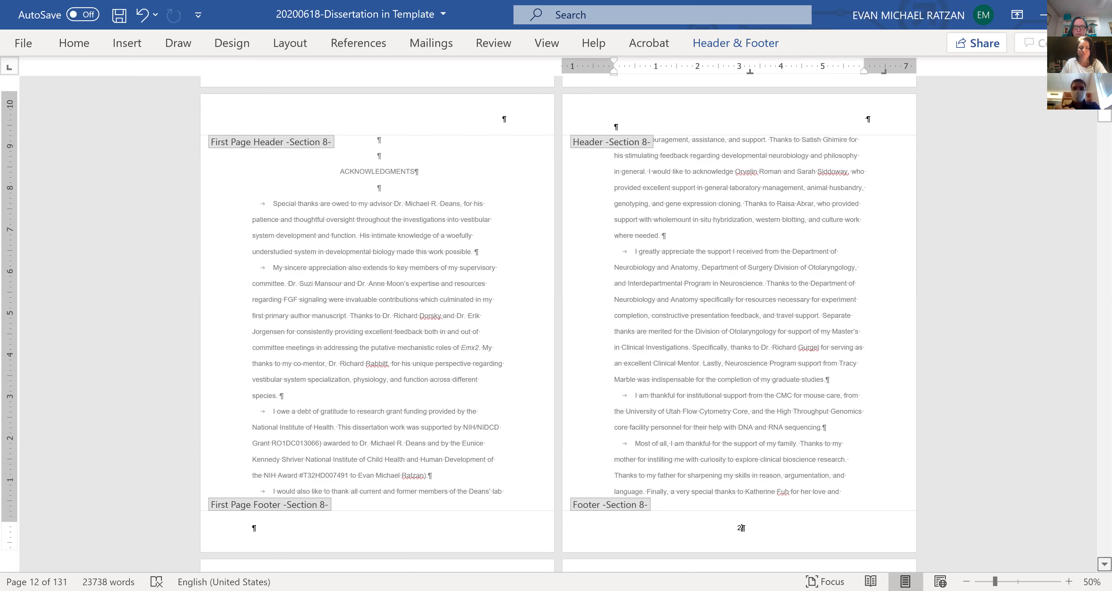
key("BackSpace")
key("BackSpace")
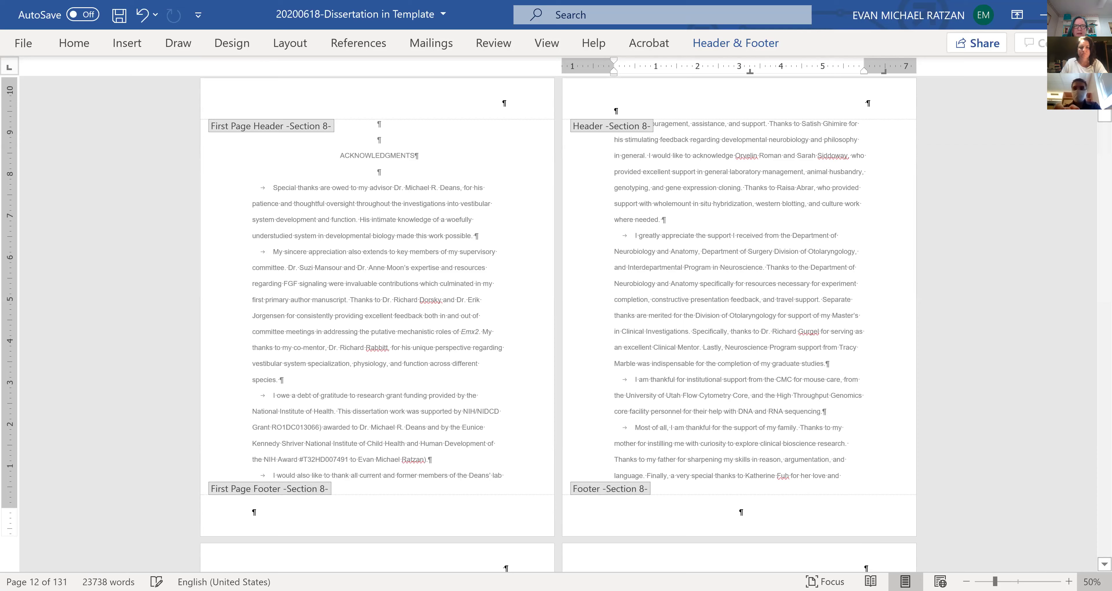
scroll(740, 491, "down", 1)
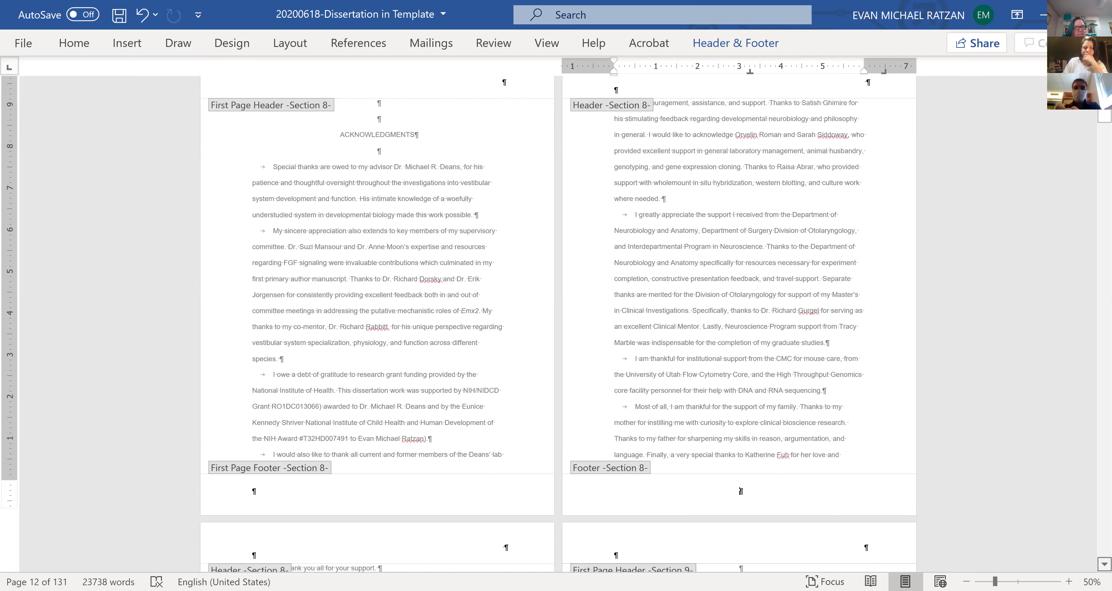
scroll(557, 324, "down", 3)
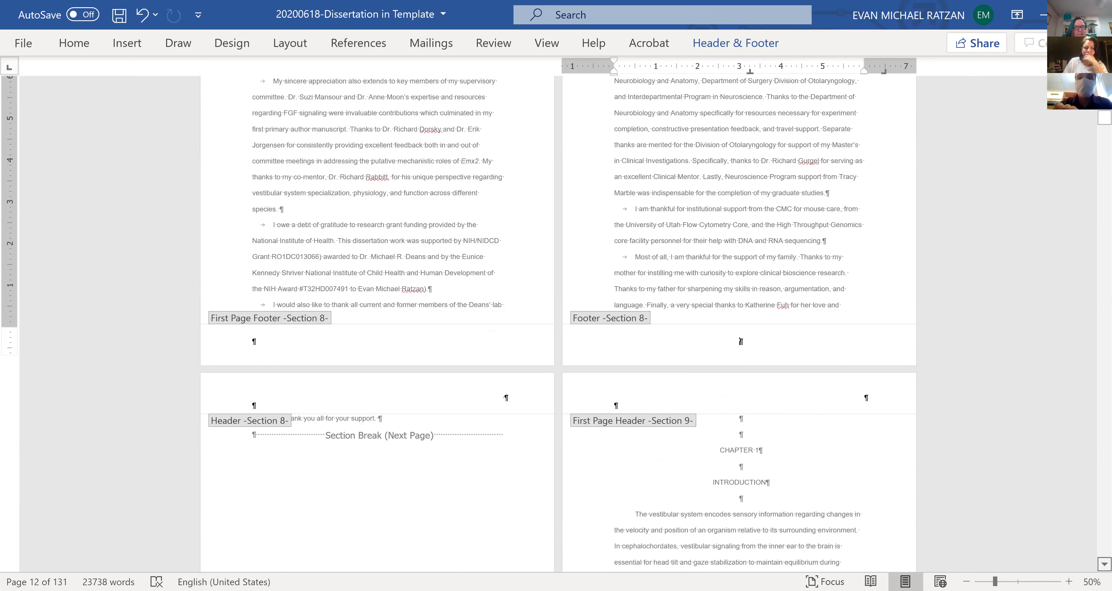
scroll(741, 341, "down", 7)
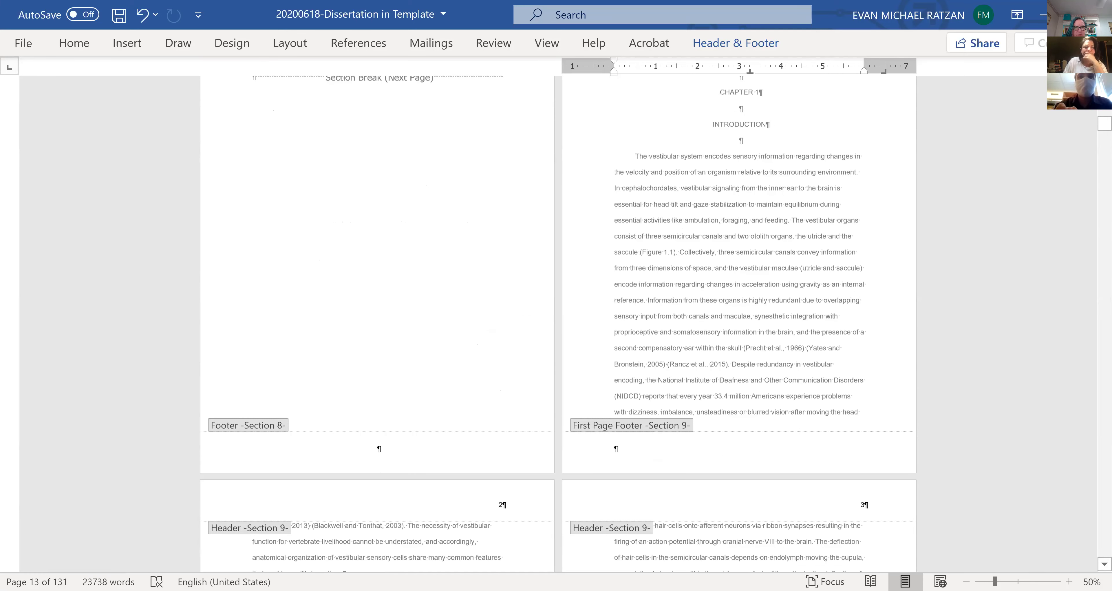
scroll(91, 300, "up", 11)
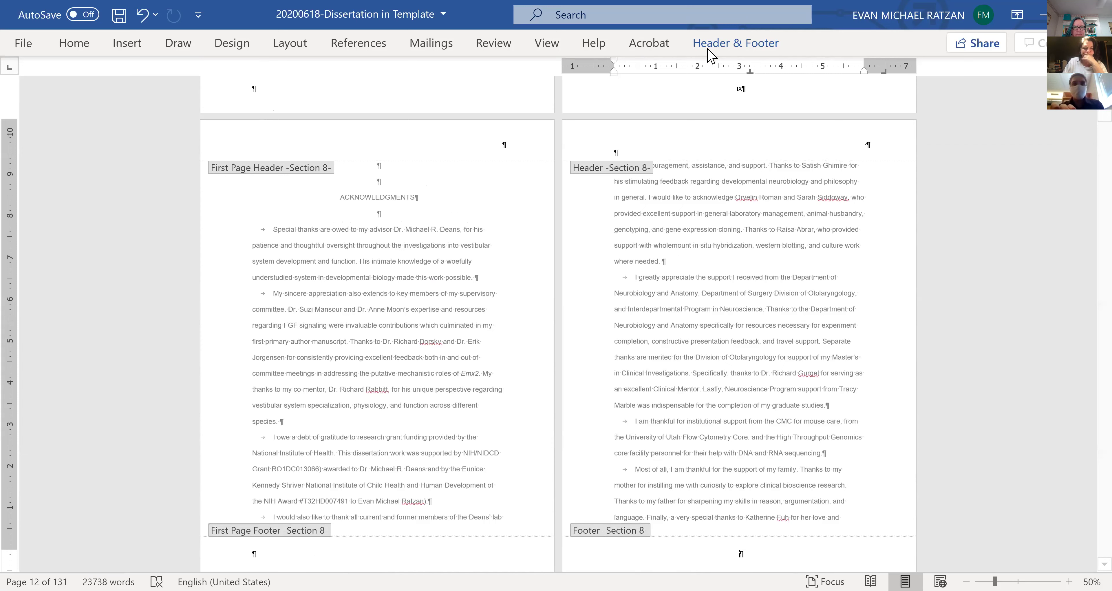
left_click(472, 130)
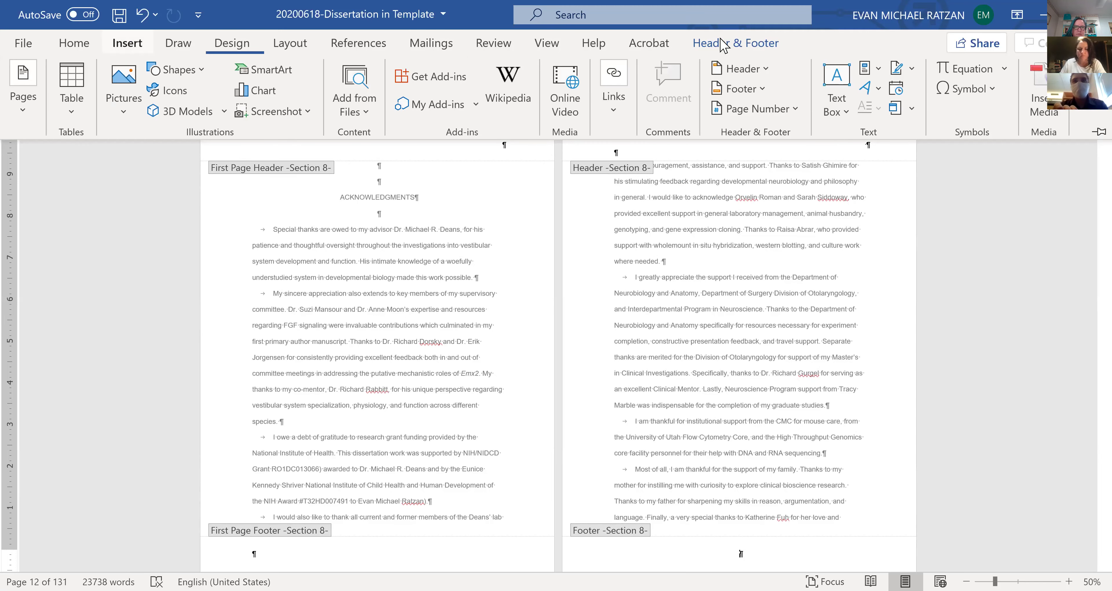
- Set Section 8 numbering to lowercase roman i, ii, iii, continuing from the previous section
left_click(123, 40)
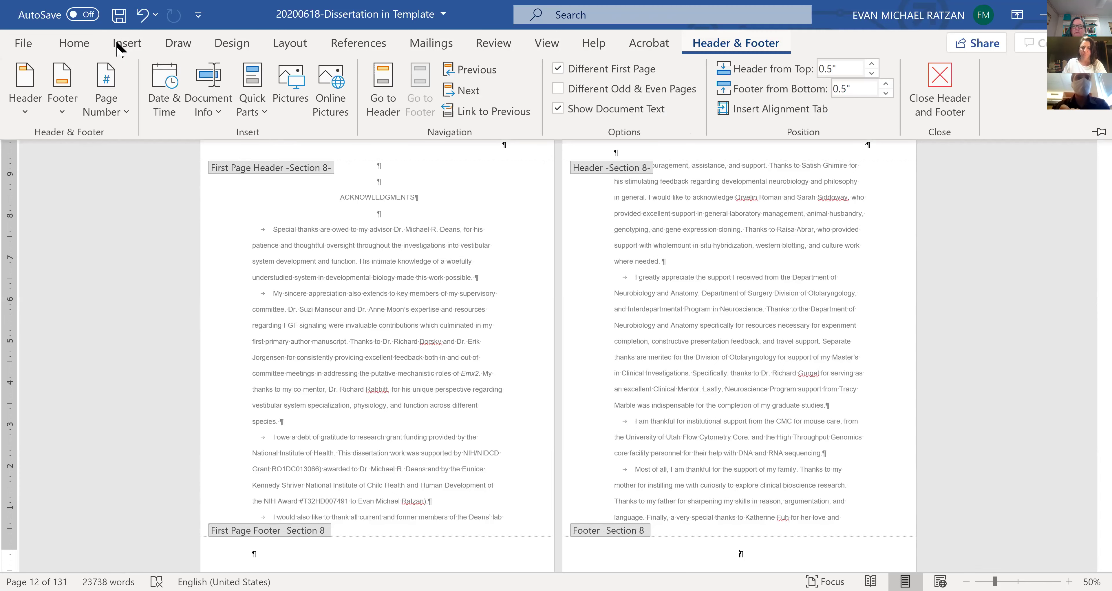
left_click(121, 43)
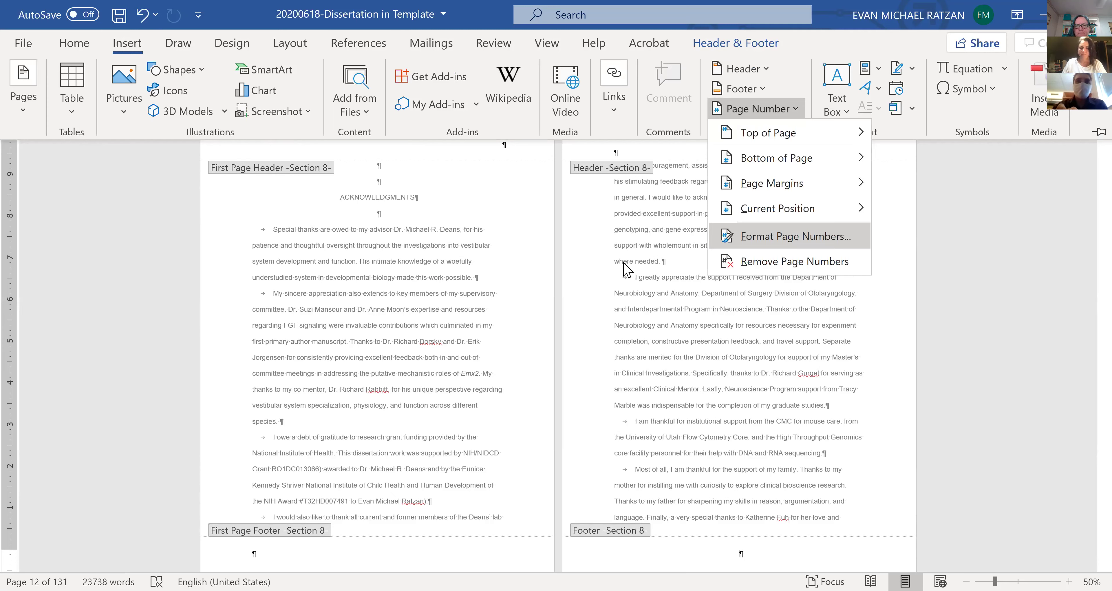
key("Return")
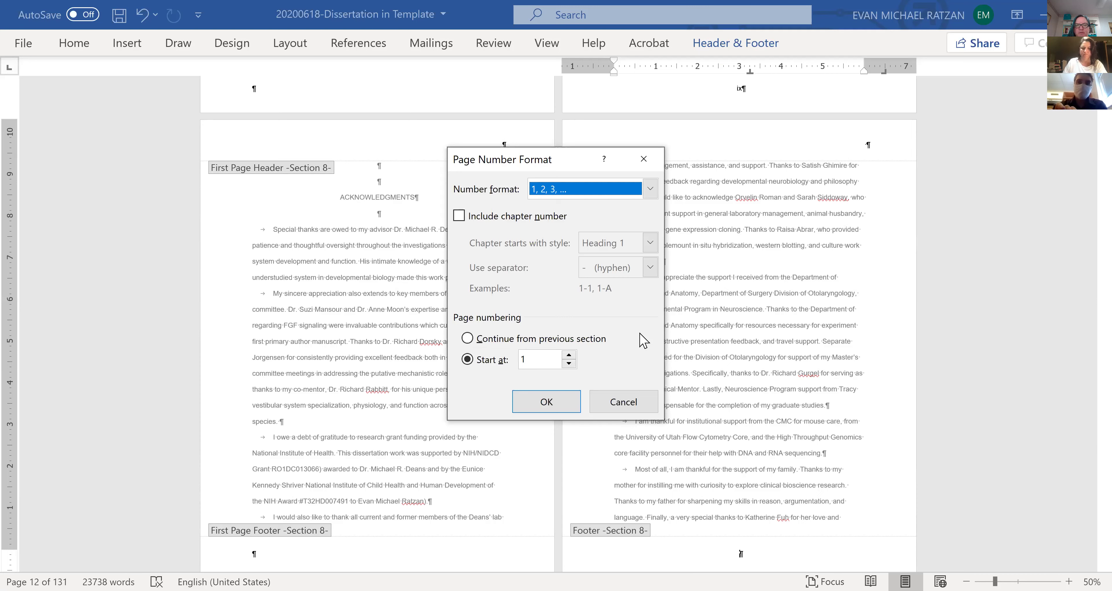
left_click(497, 337)
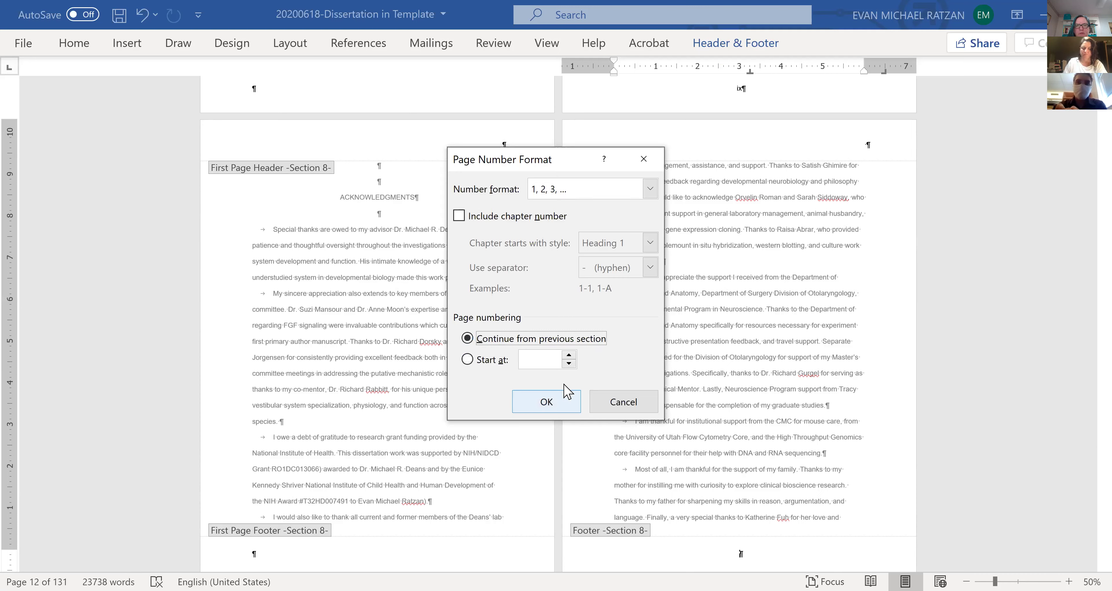
left_click(650, 189)
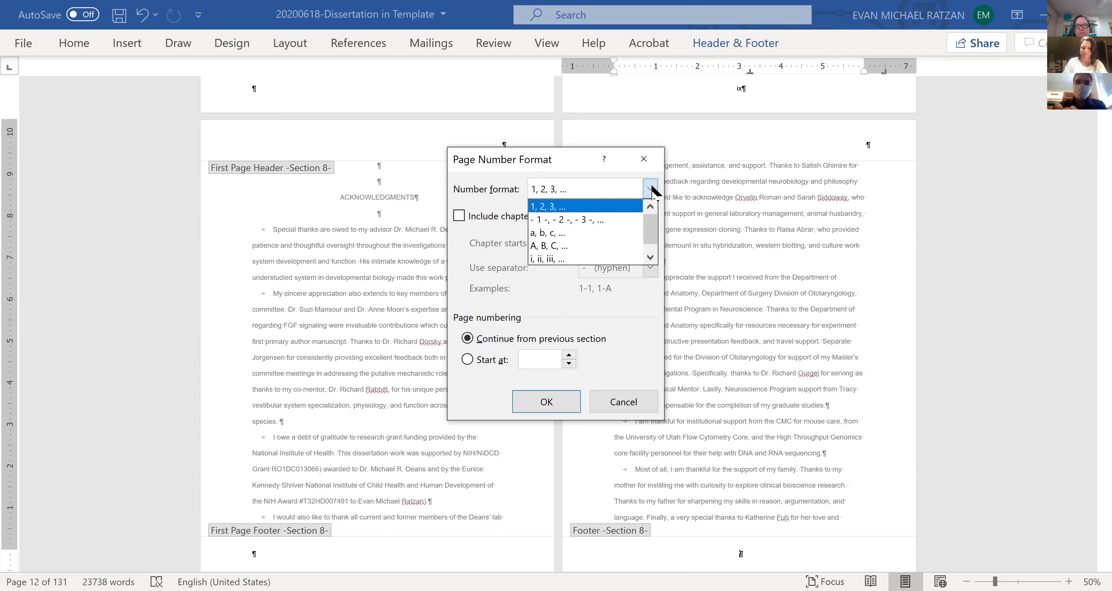
left_click(595, 259)
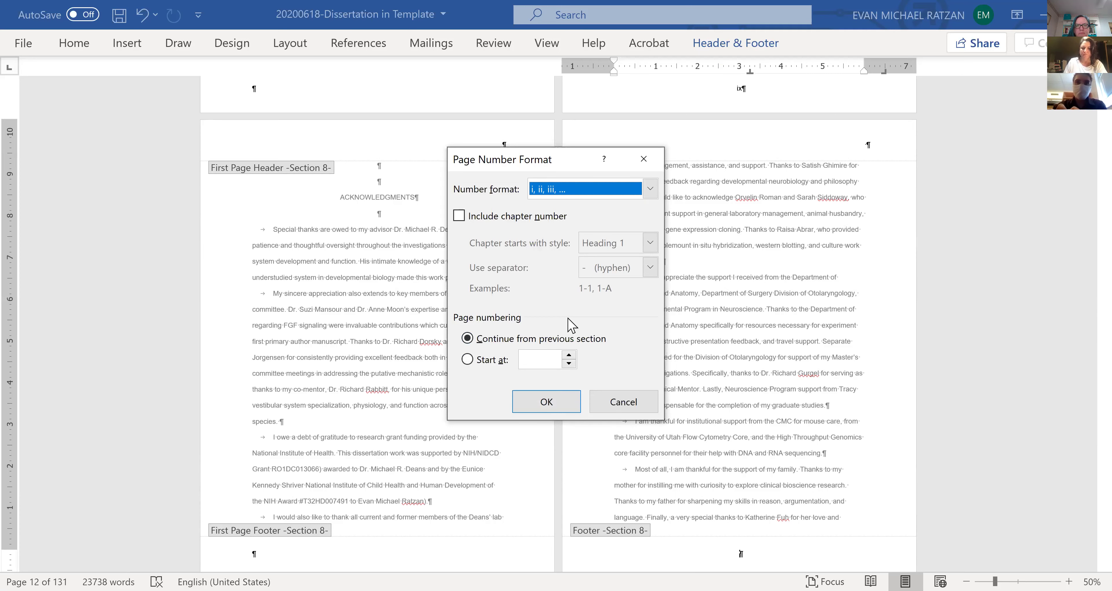
left_click(547, 402)
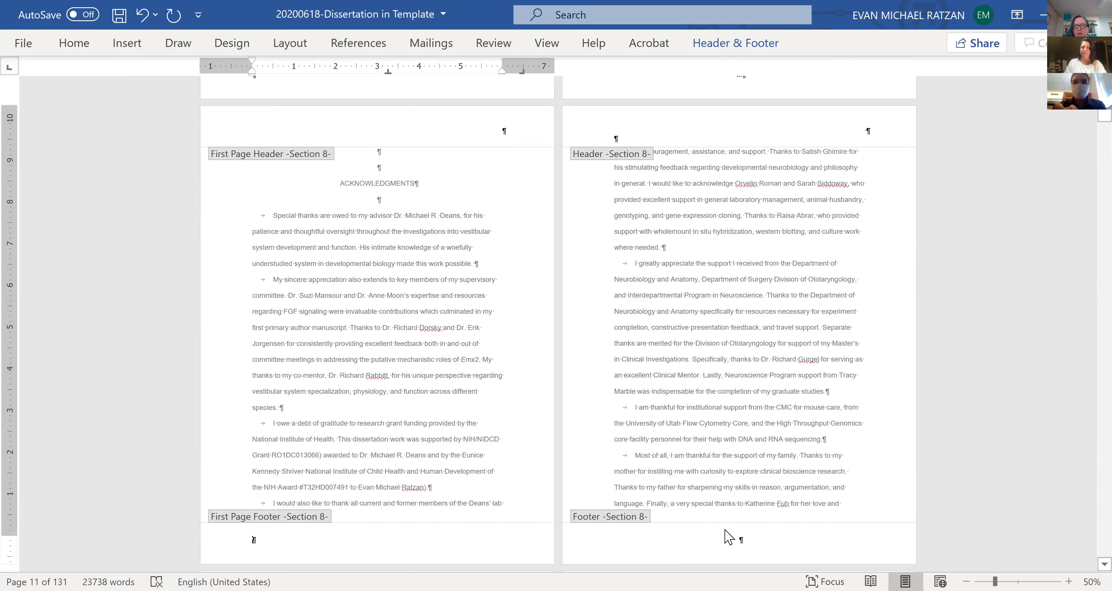
- Insert a Plain Number page number at the bottom of the right-hand Section 8 footer
key("Down")
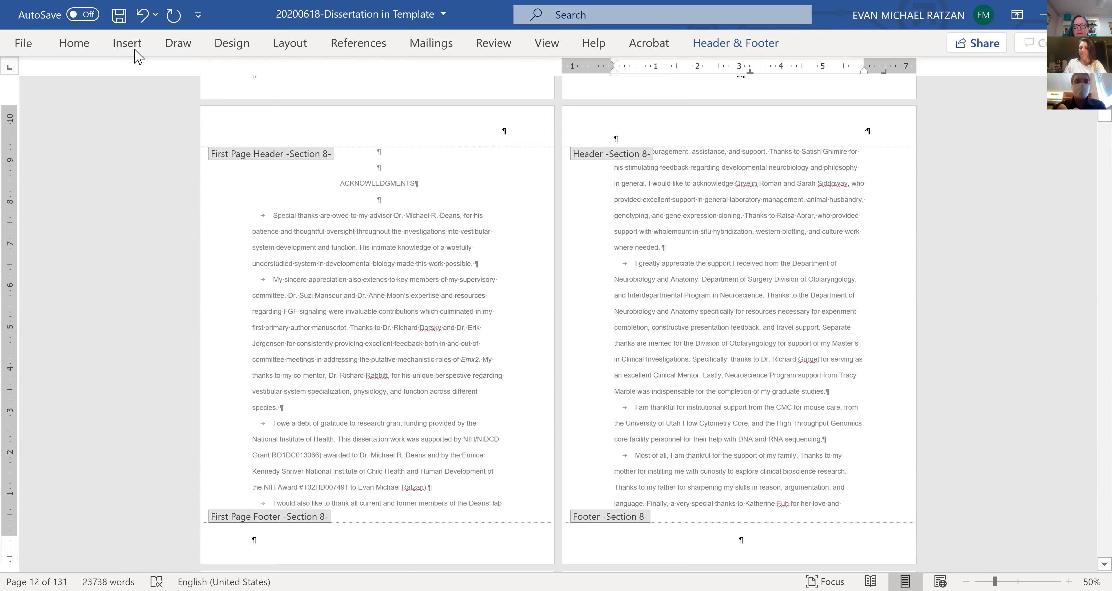
left_click(127, 43)
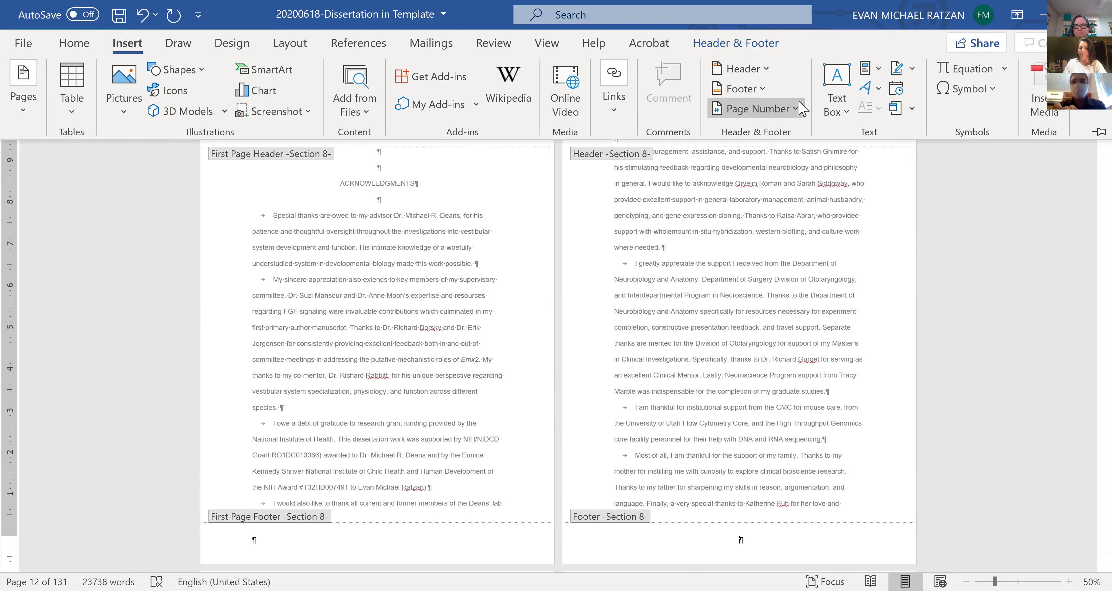
left_click(800, 108)
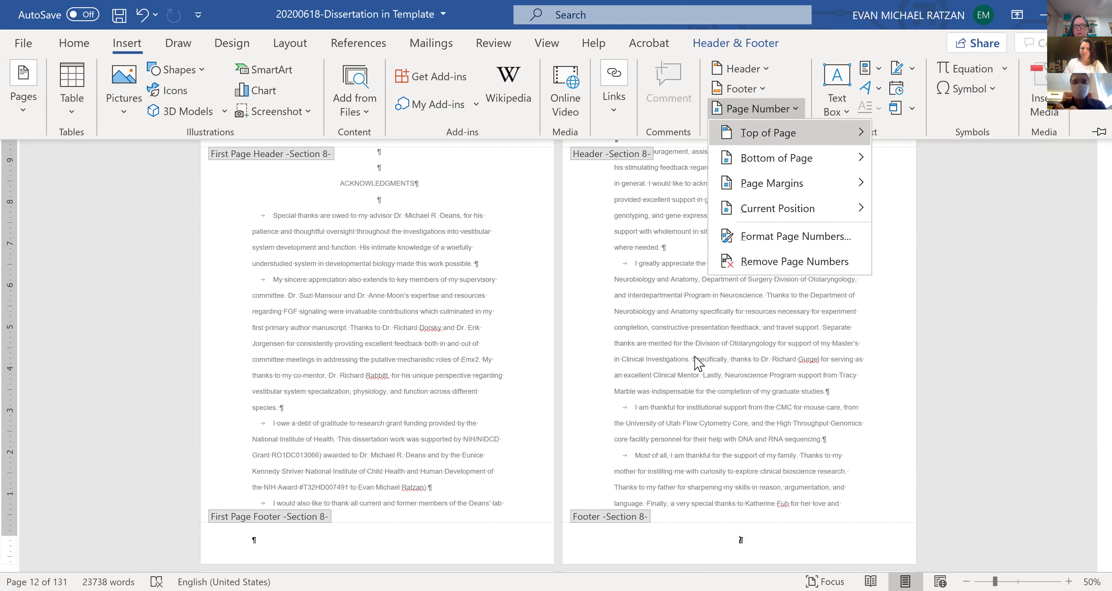
left_click(773, 157)
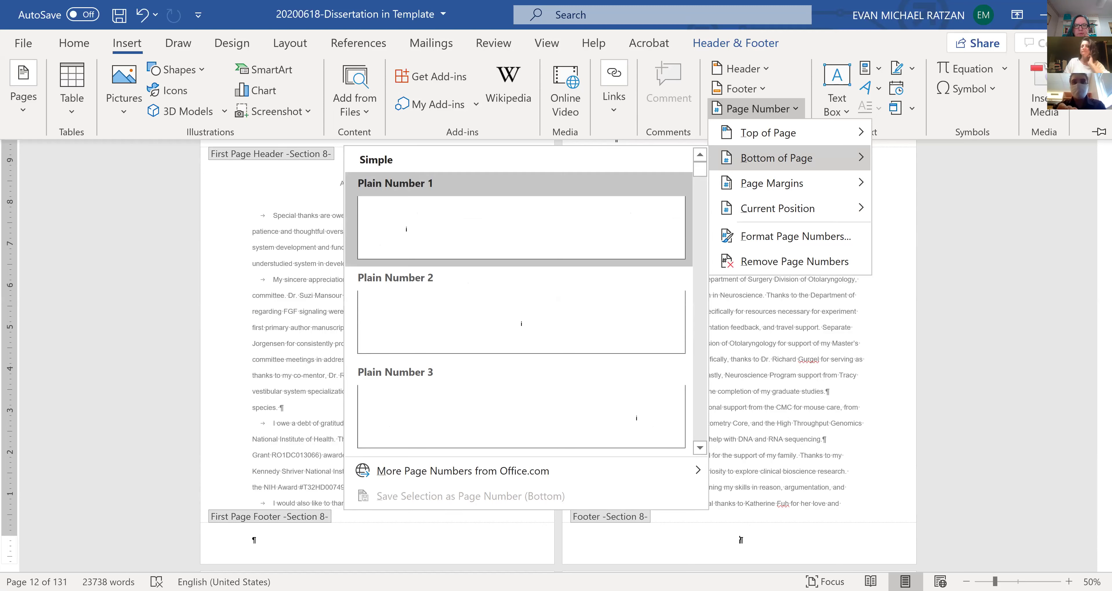
key("Return")
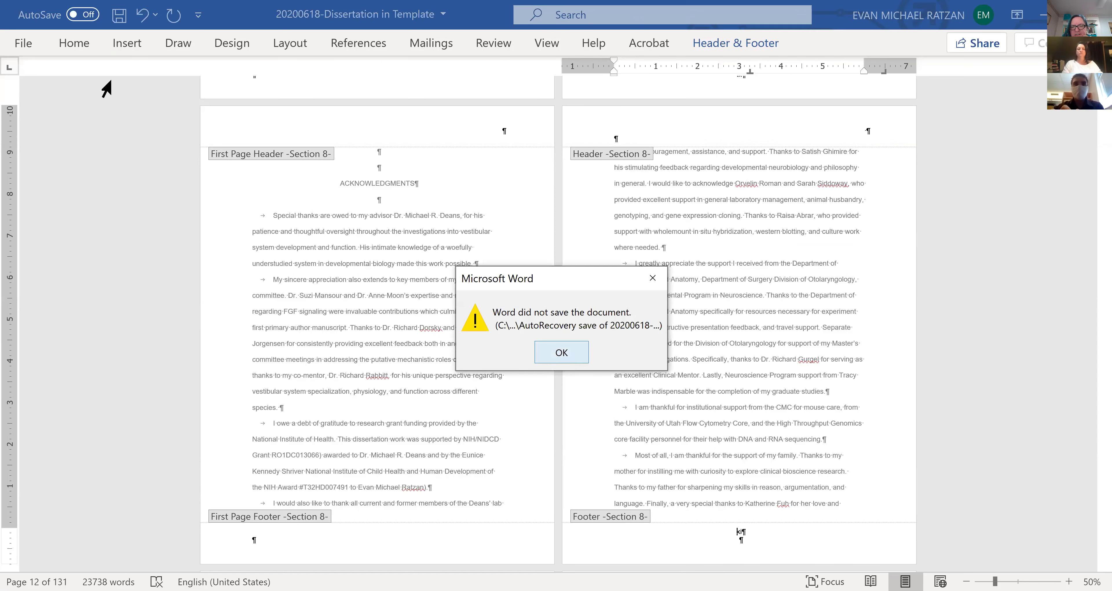
- Open the File backstage and return to the document
key("Return")
left_click(34, 51)
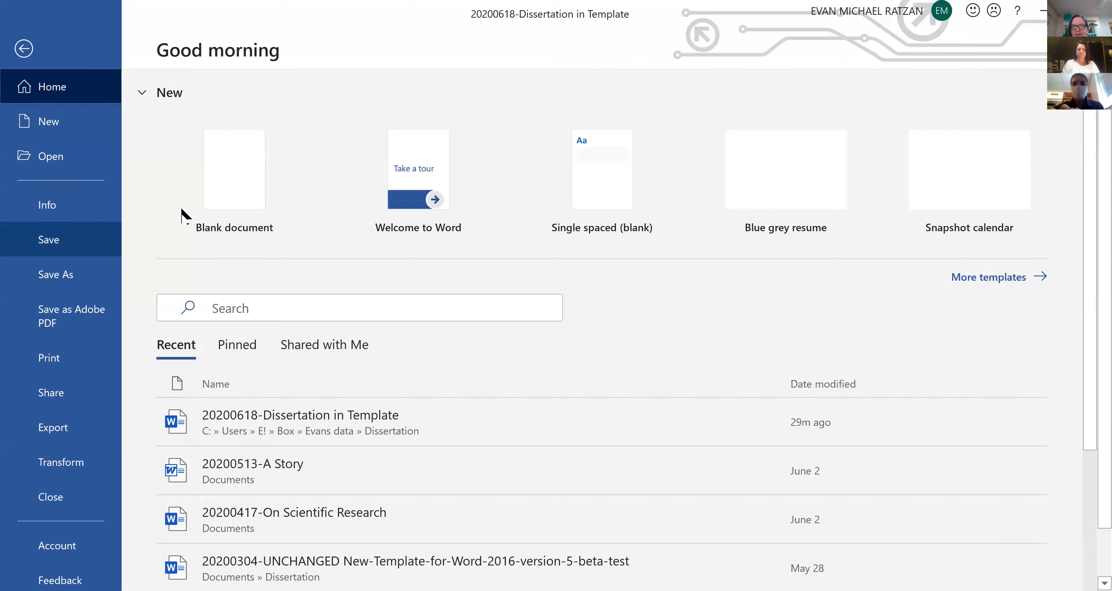
key("Escape")
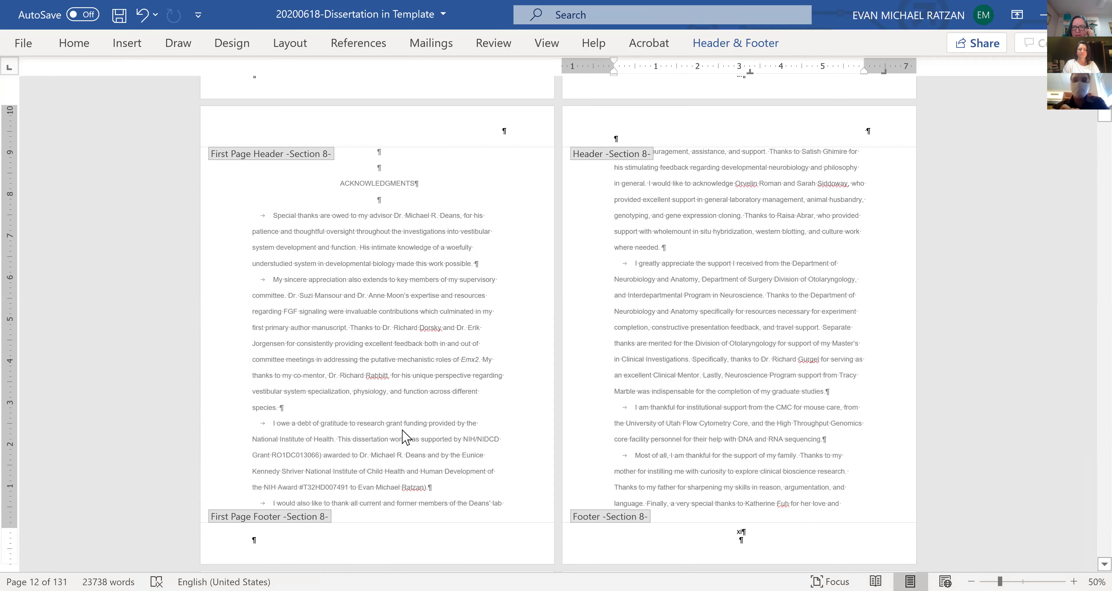
- Remove the empty paragraph below the Section 8 footer page number and save the dissertation
left_click(753, 540)
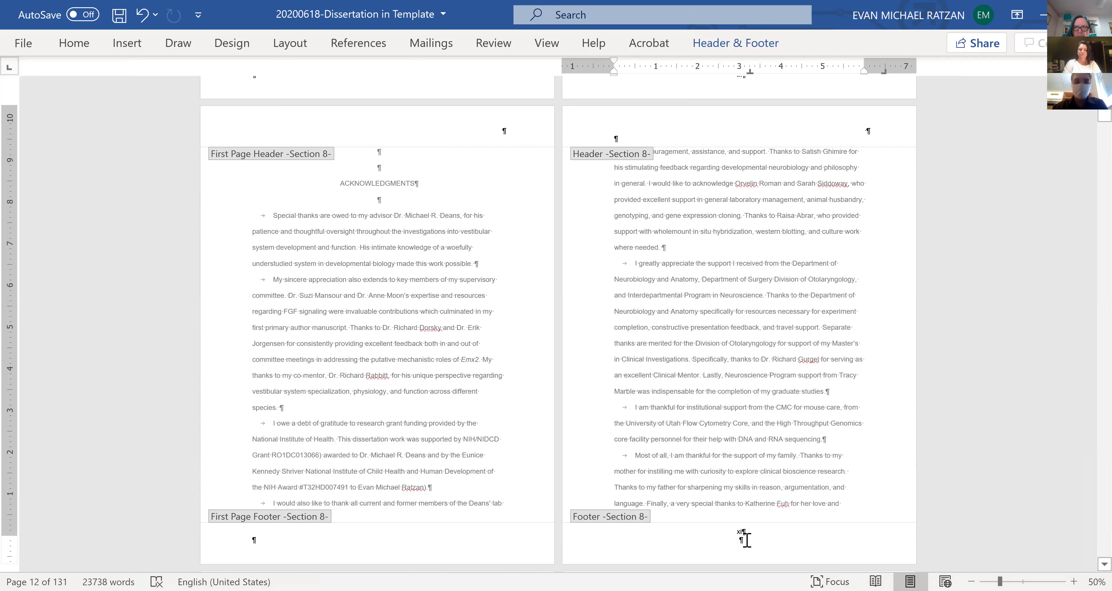
key("ctrl+z")
key("ctrl+s")
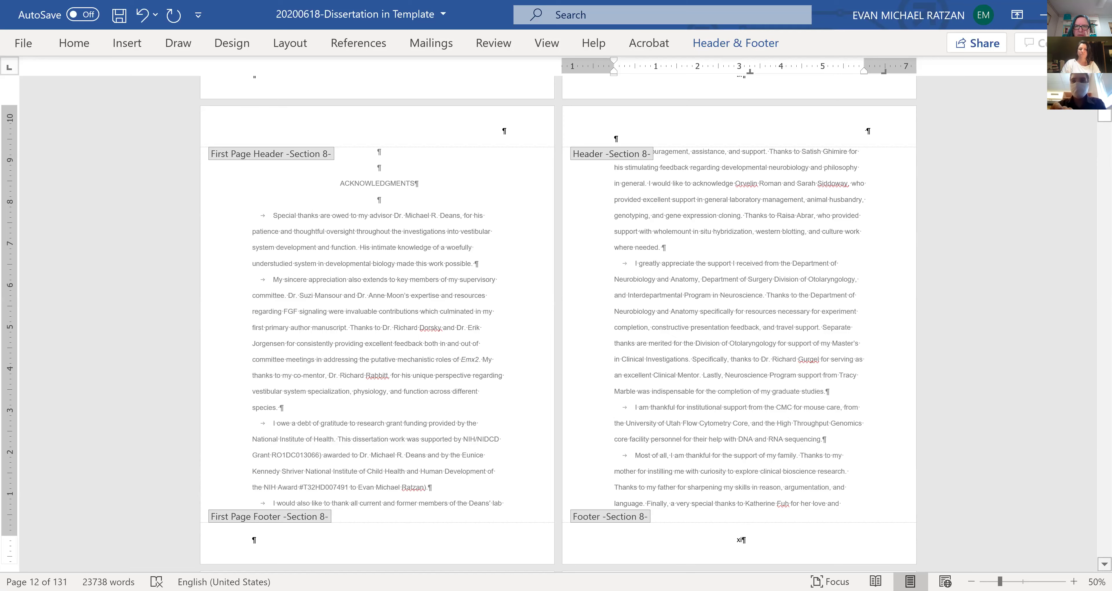
scroll(1088, 195, "down", 1)
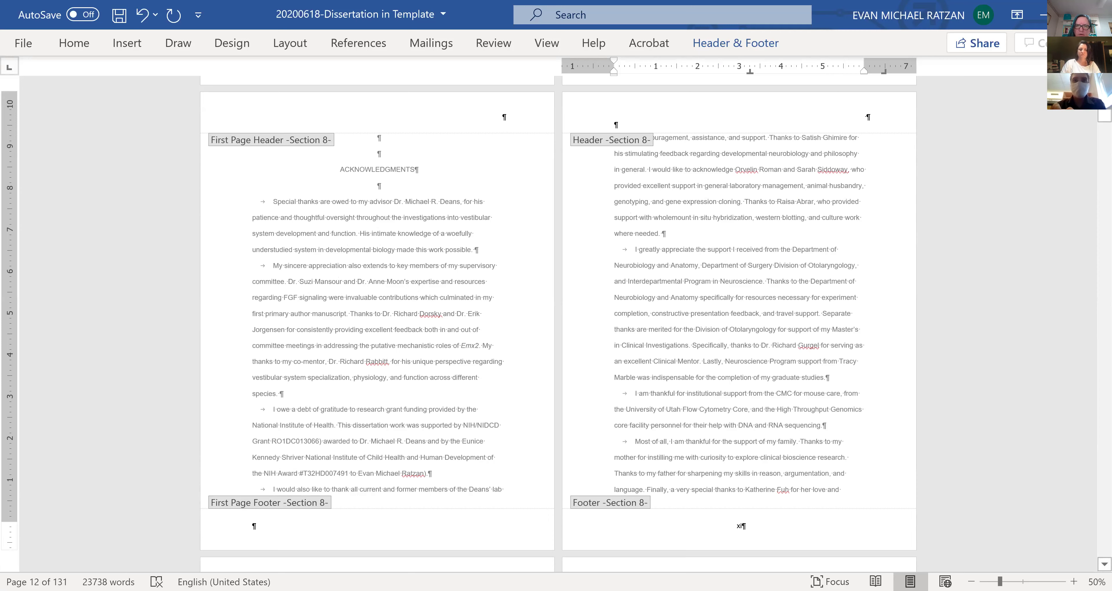
- Scroll down to the end of the References and the Chapter 2 title page on pages 52–53
scroll(556, 327, "up", 3)
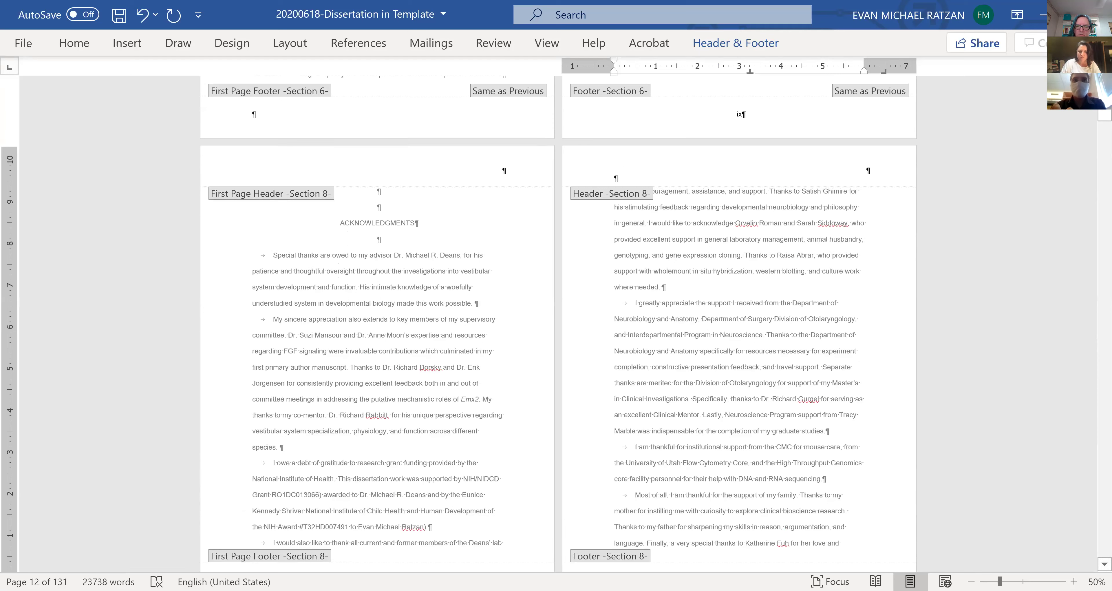
scroll(555, 327, "up", 1)
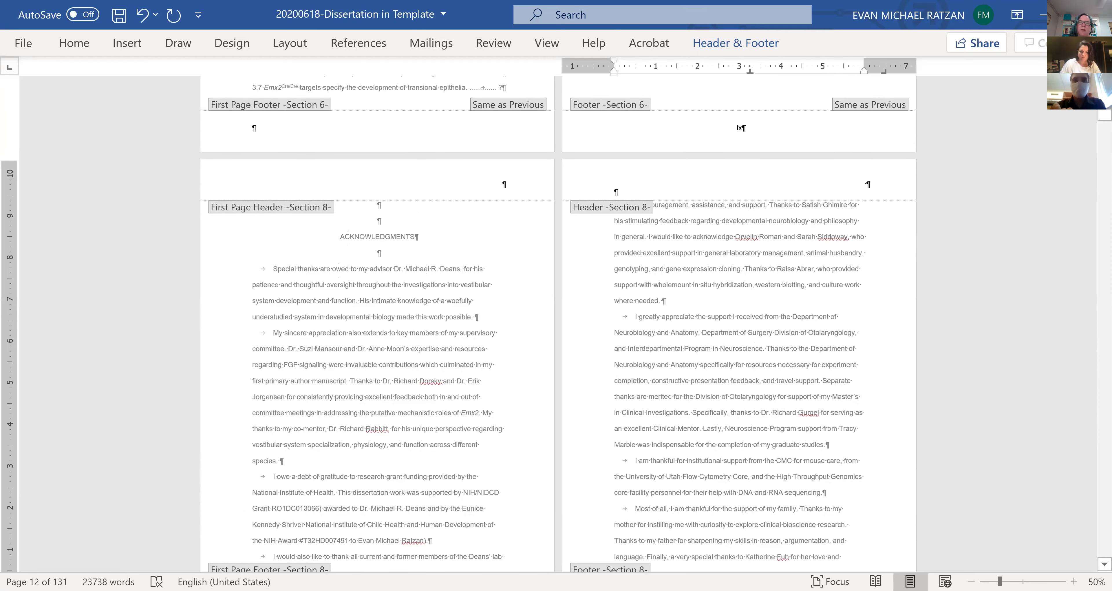
scroll(1084, 530, "up", 20)
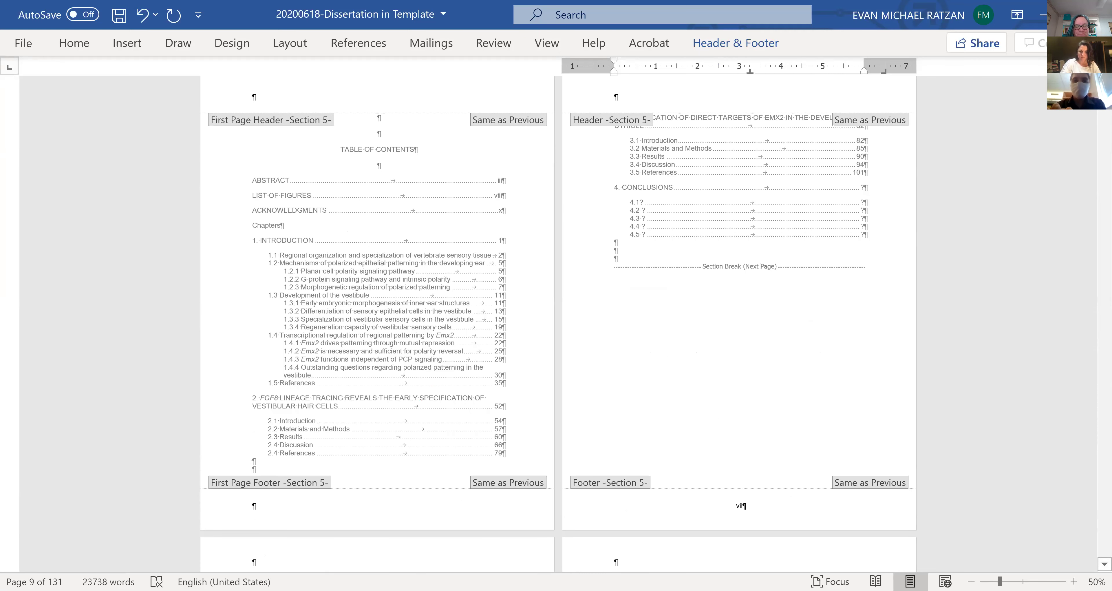
scroll(557, 320, "up", 1)
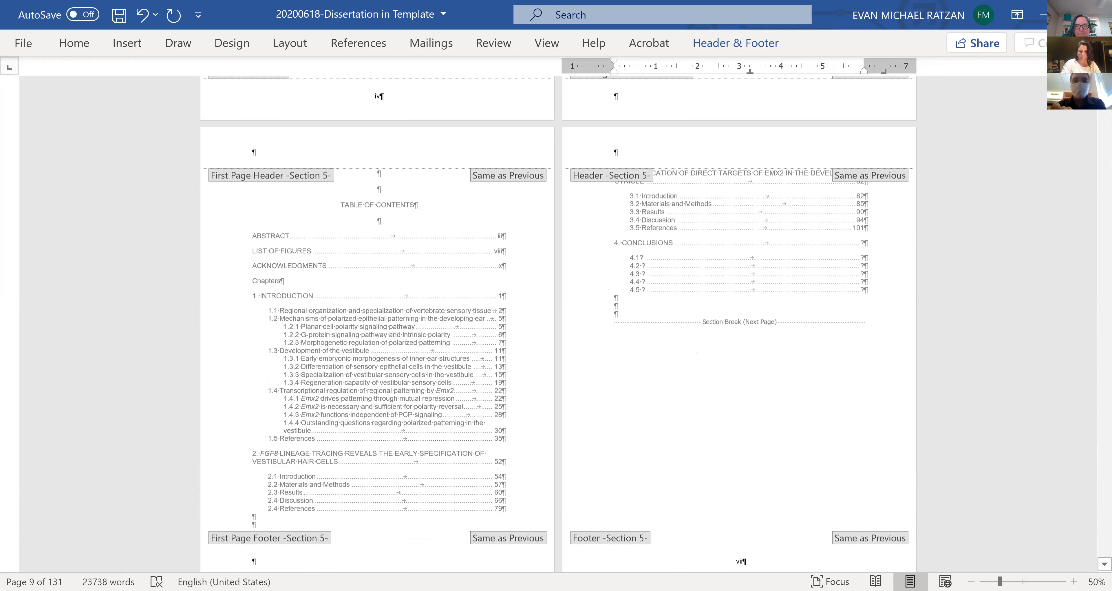
scroll(558, 320, "up", 4)
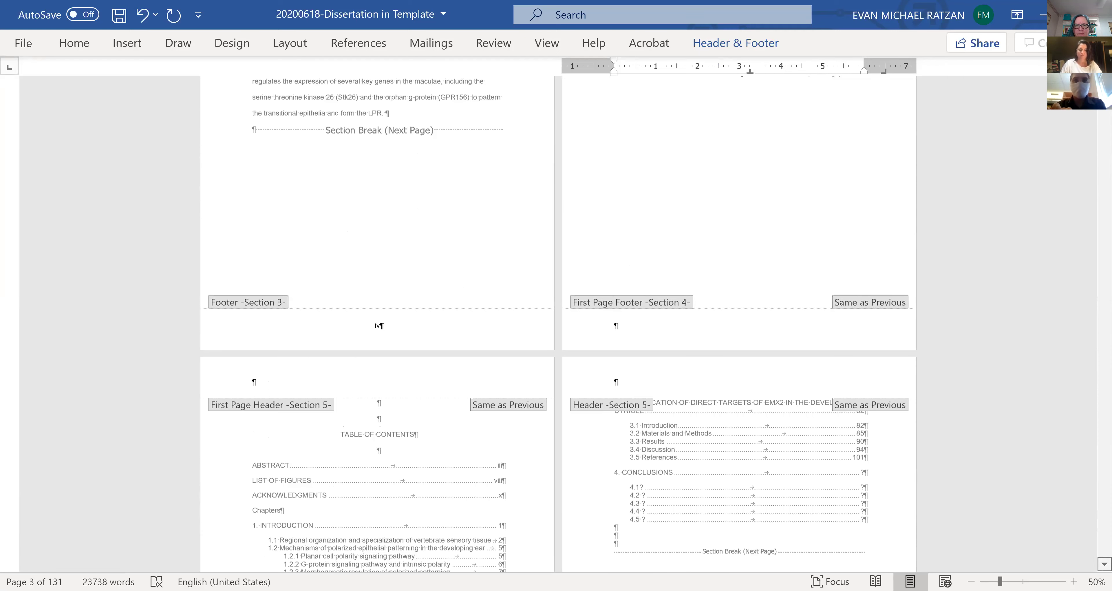
scroll(558, 320, "down", 1)
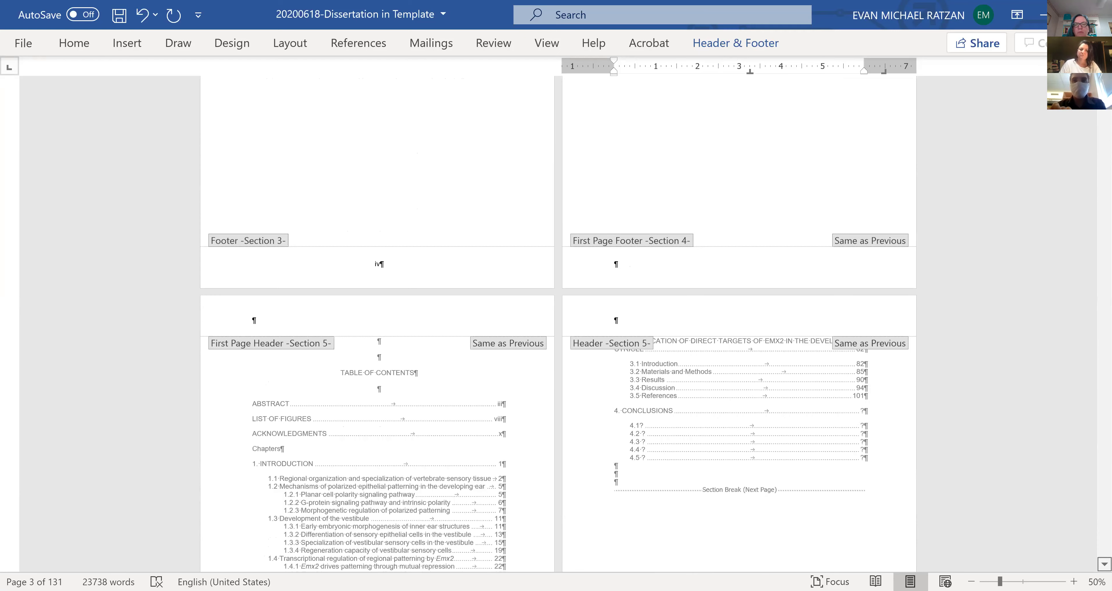
scroll(375, 308, "down", 10)
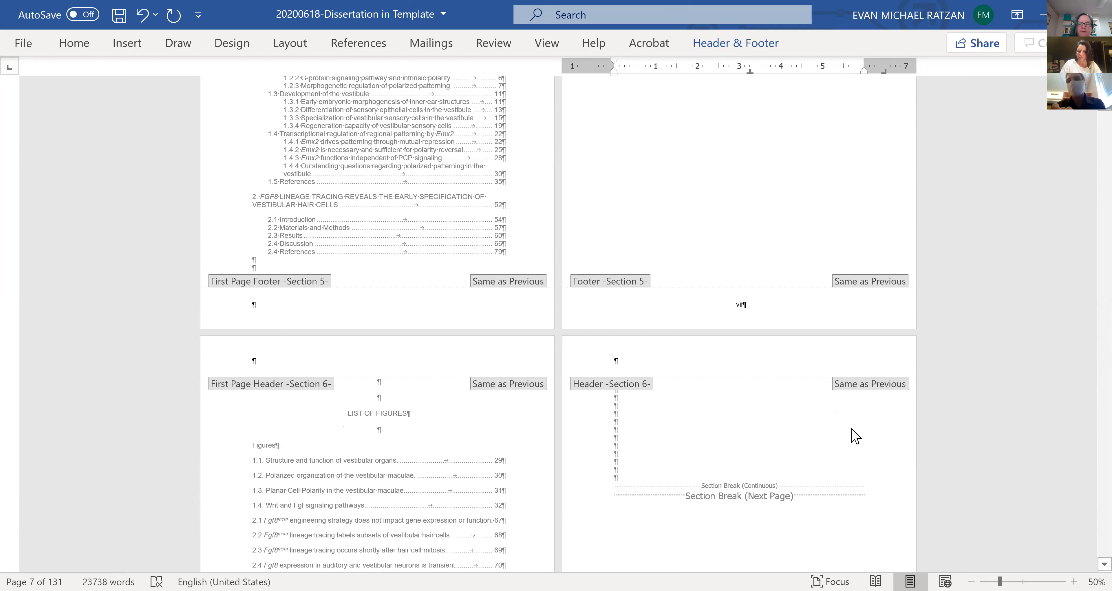
scroll(855, 436, "down", 1)
scroll(557, 322, "down", 4)
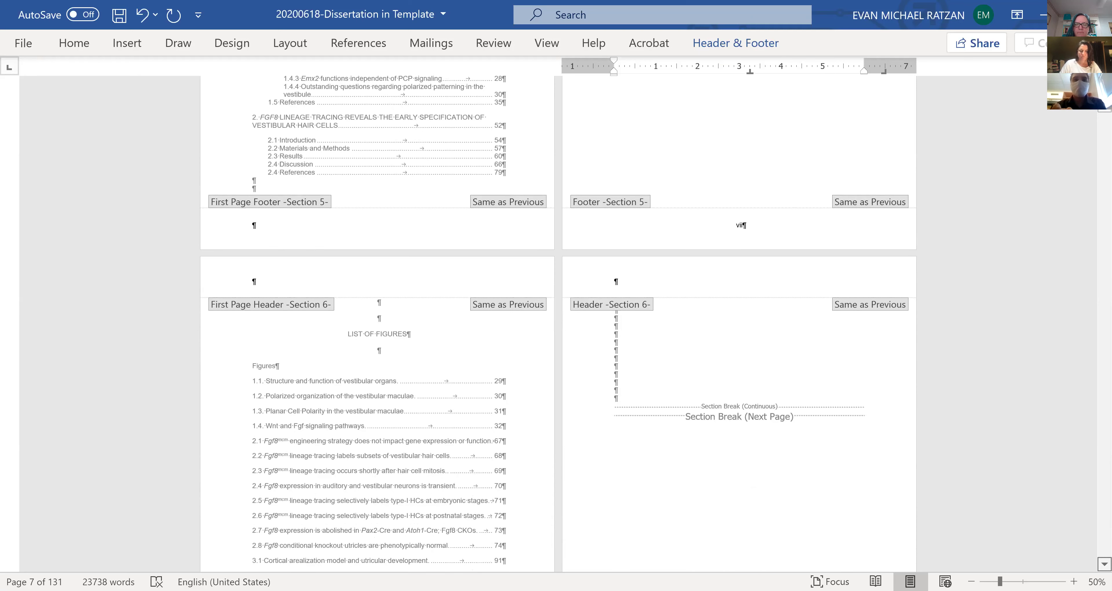
scroll(557, 322, "down", 3)
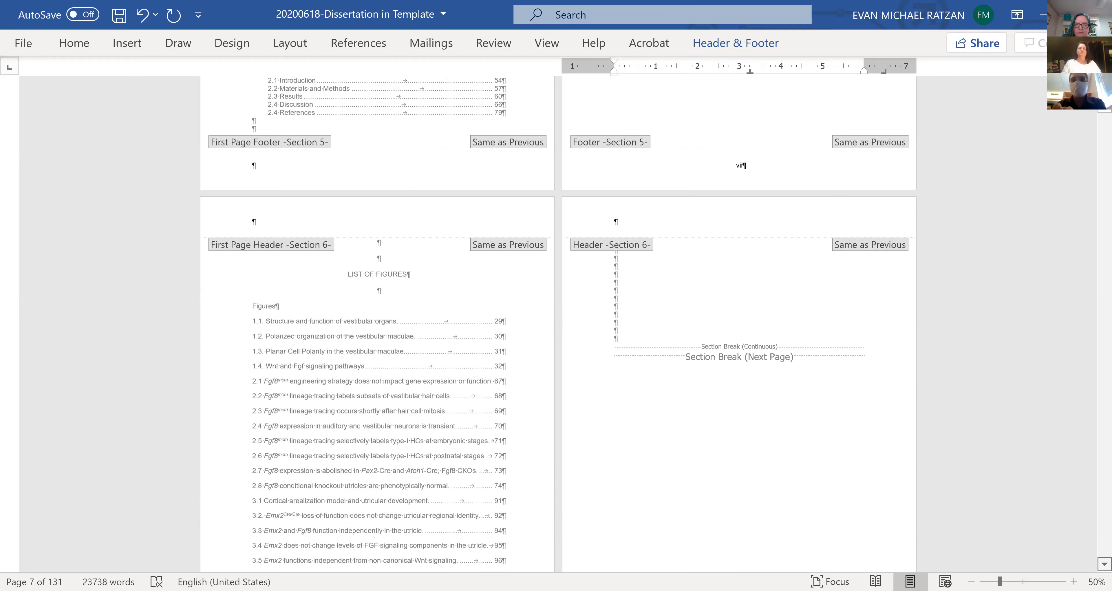
scroll(557, 322, "down", 2)
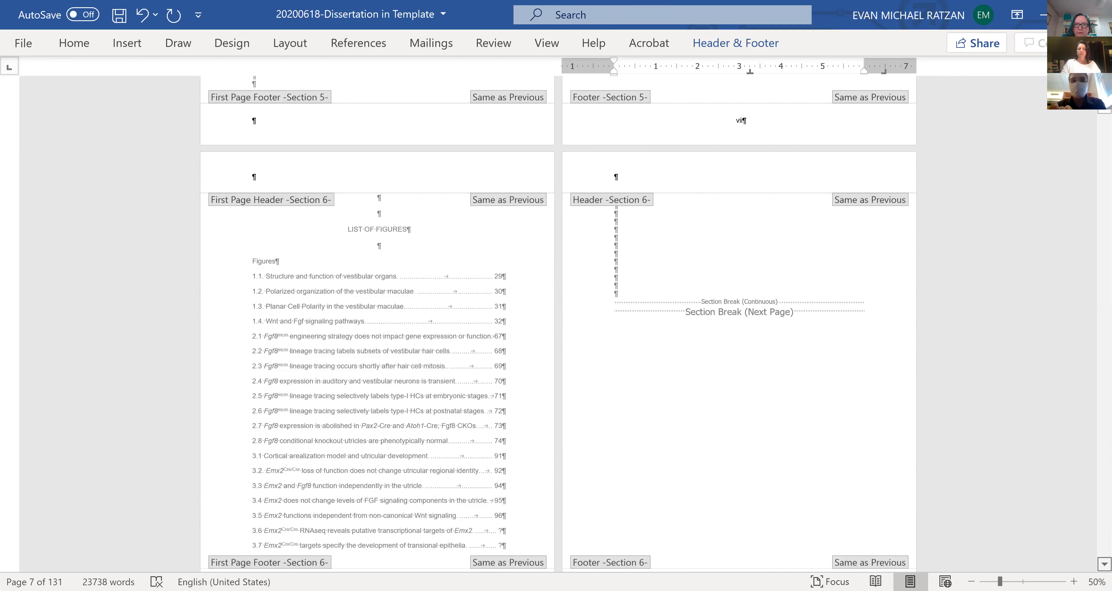
scroll(558, 321, "down", 15)
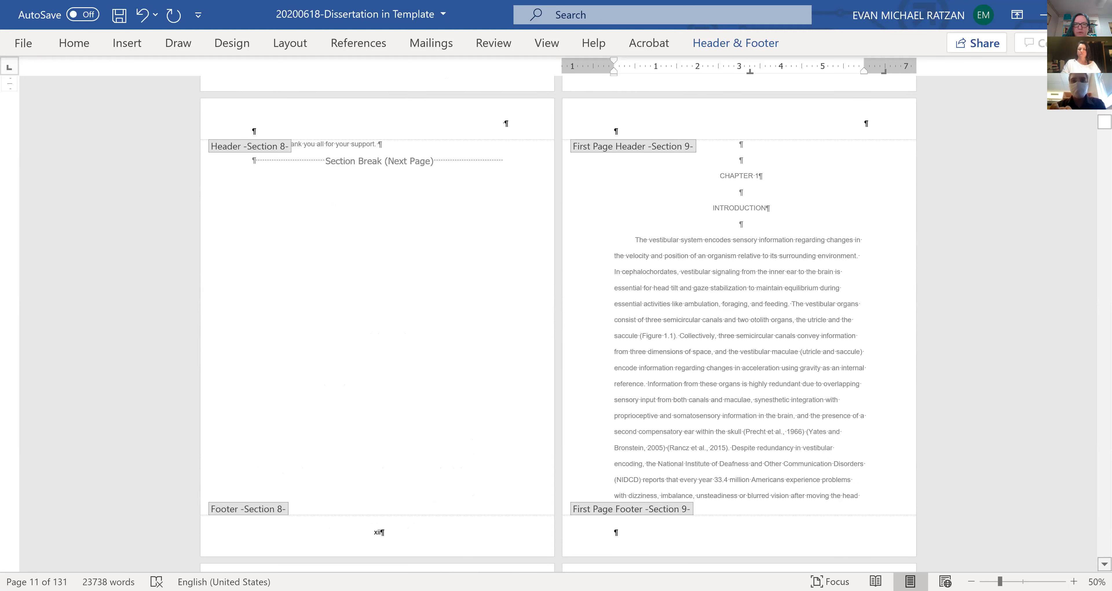
scroll(557, 322, "down", 1)
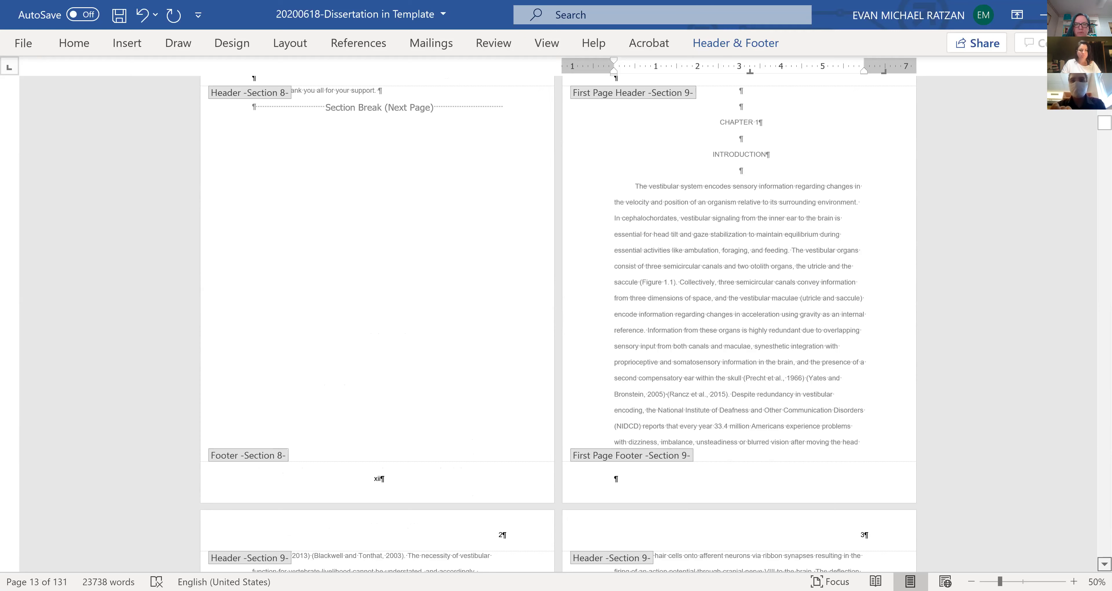
scroll(1086, 462, "down", 7)
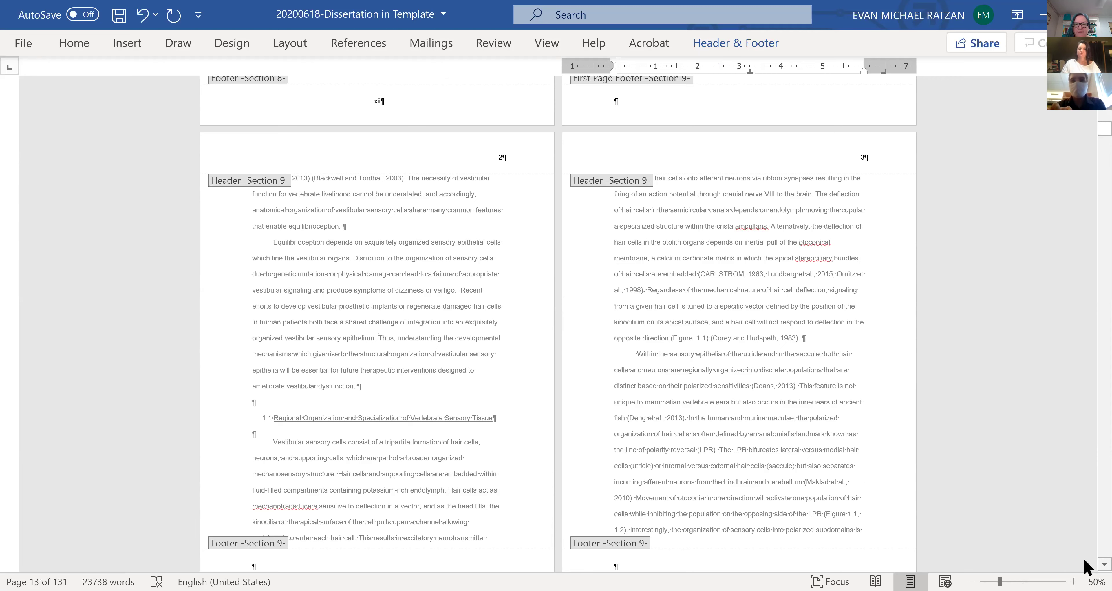
scroll(1083, 558, "down", 1)
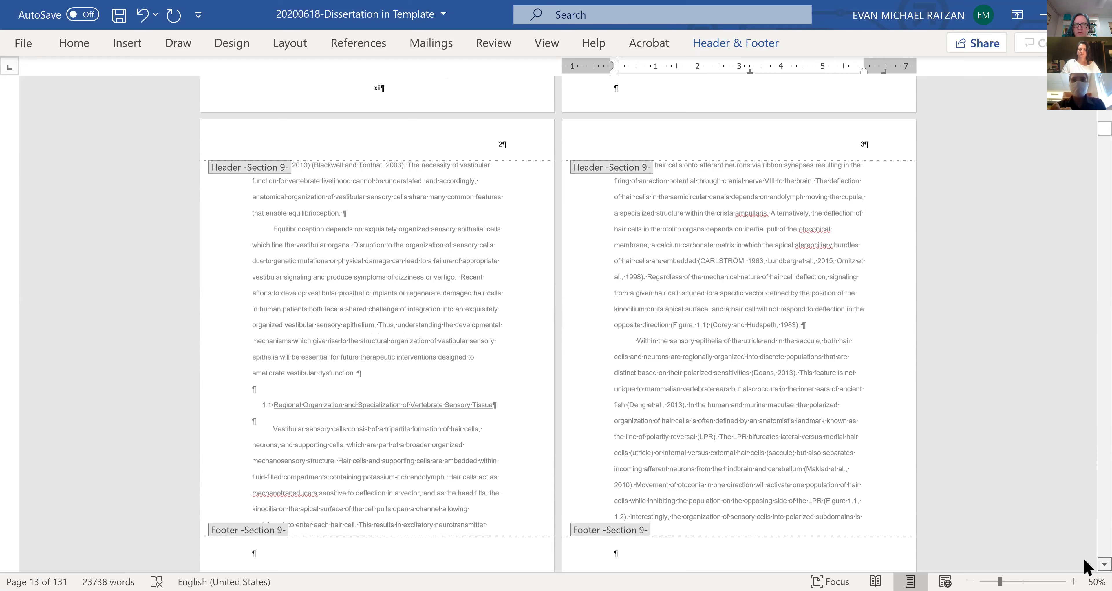
scroll(1083, 558, "down", 15)
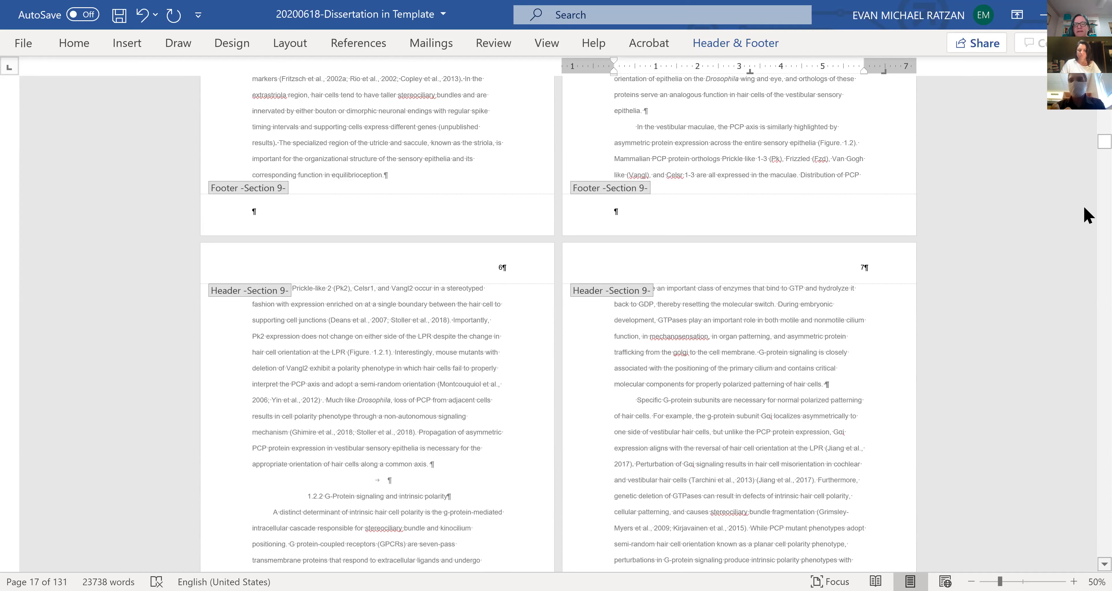
scroll(1084, 216, "down", 10)
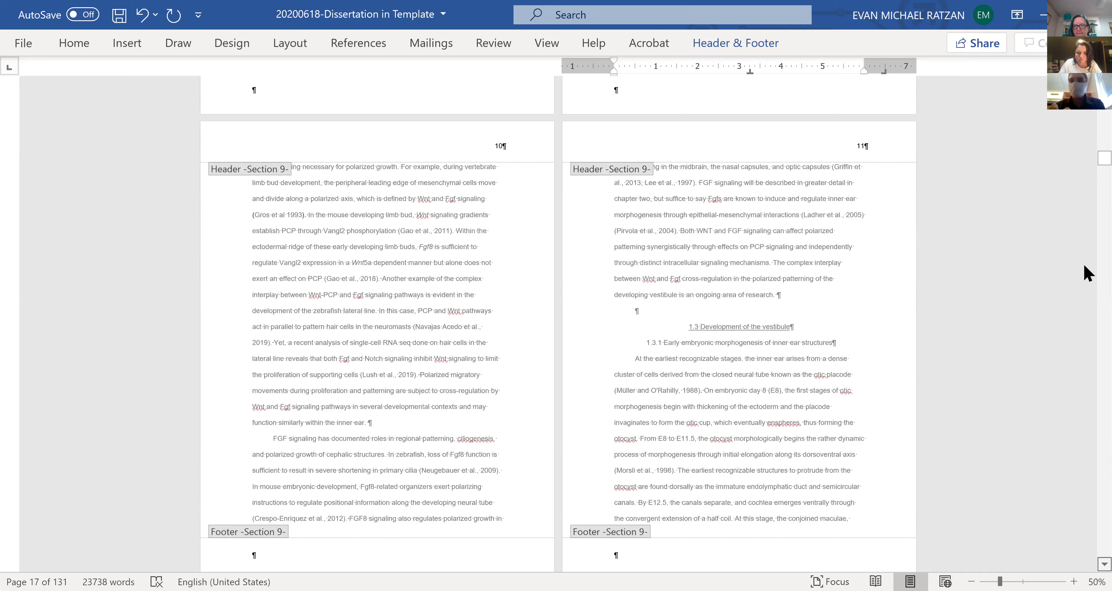
scroll(1084, 288, "down", 2)
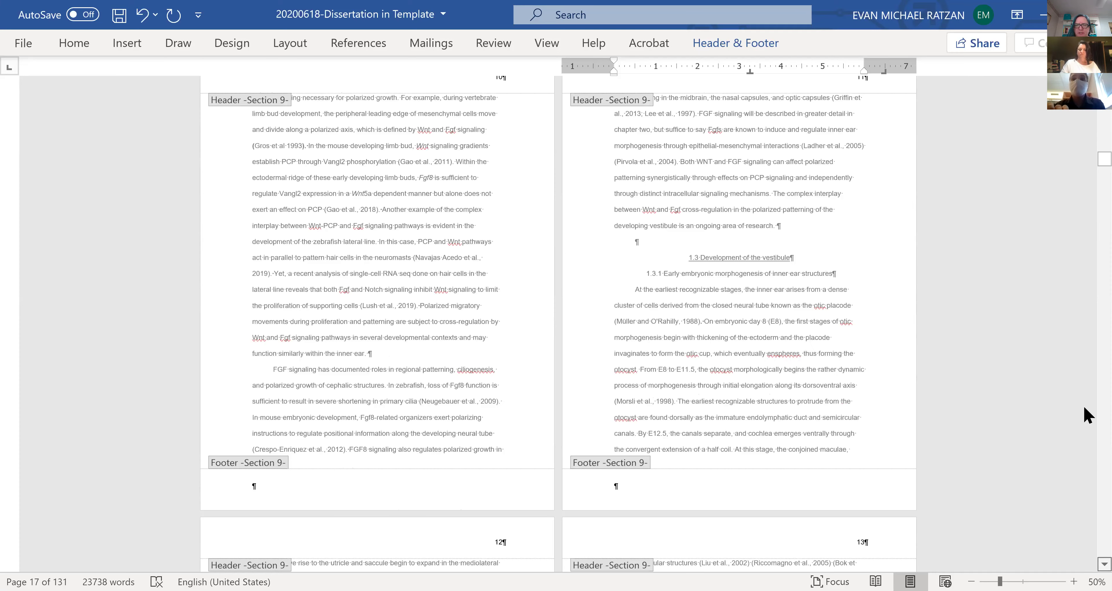
scroll(1083, 405, "down", 20)
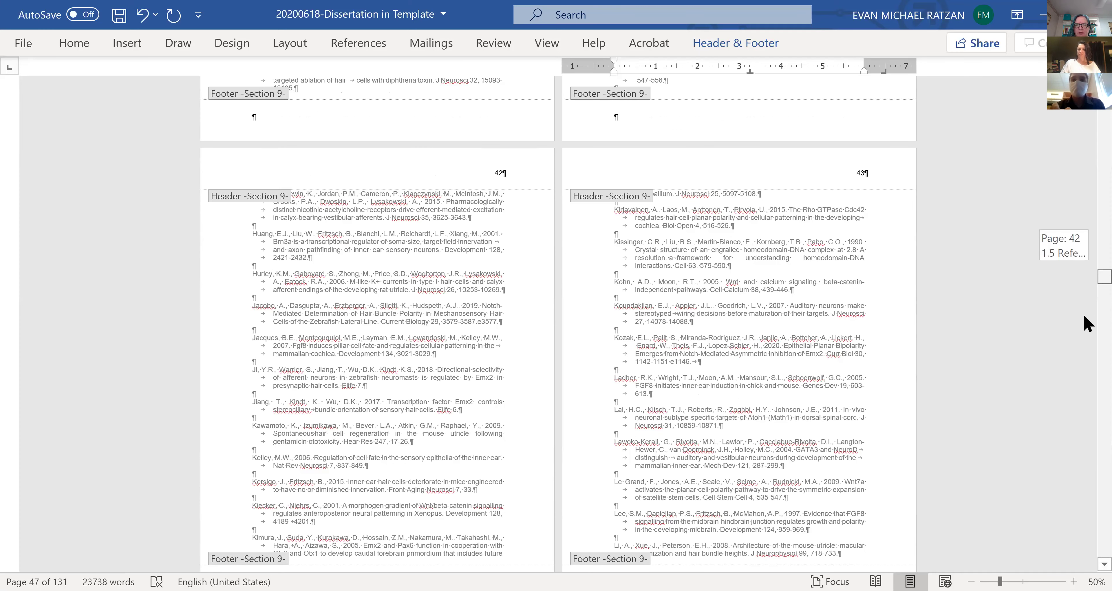
scroll(1085, 317, "down", 10)
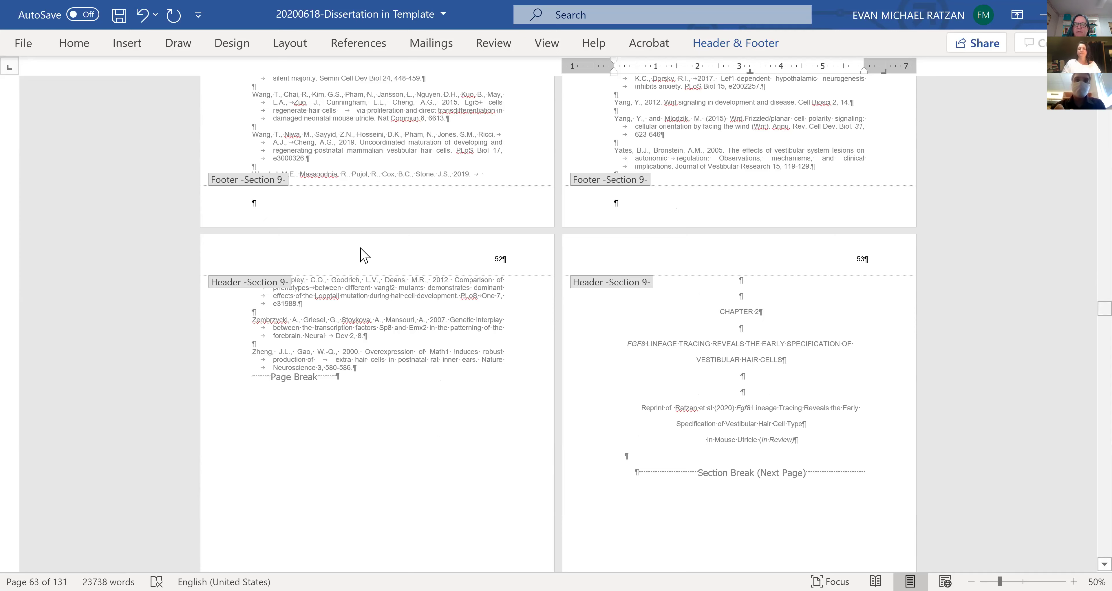
scroll(345, 255, "up", 5)
- Close header and footer editing and select the page break ending the References on page 52
scroll(414, 252, "down", 5)
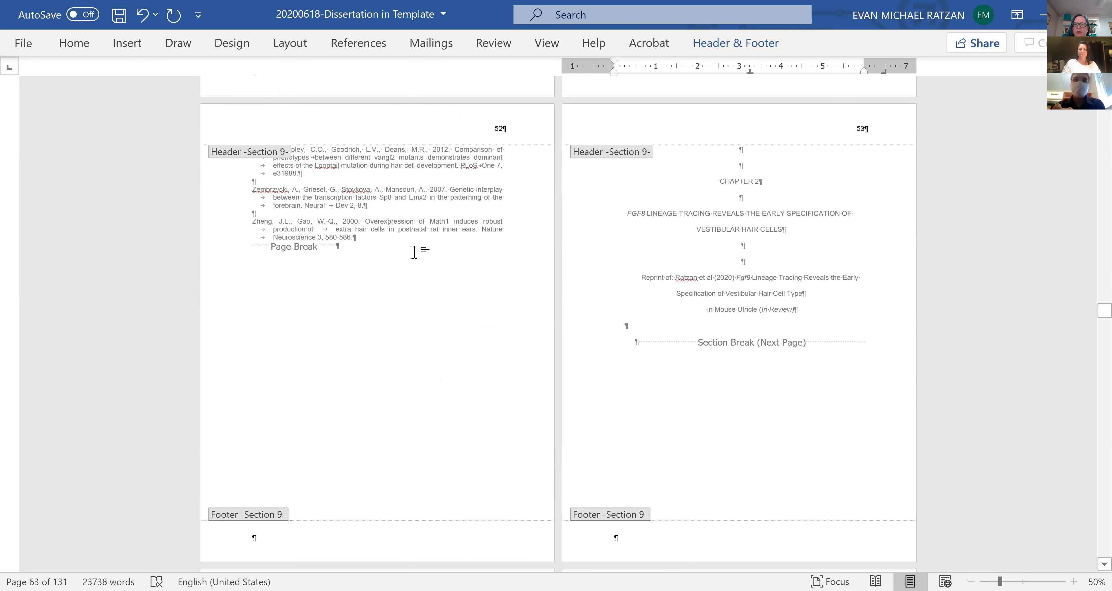
double_click(414, 252)
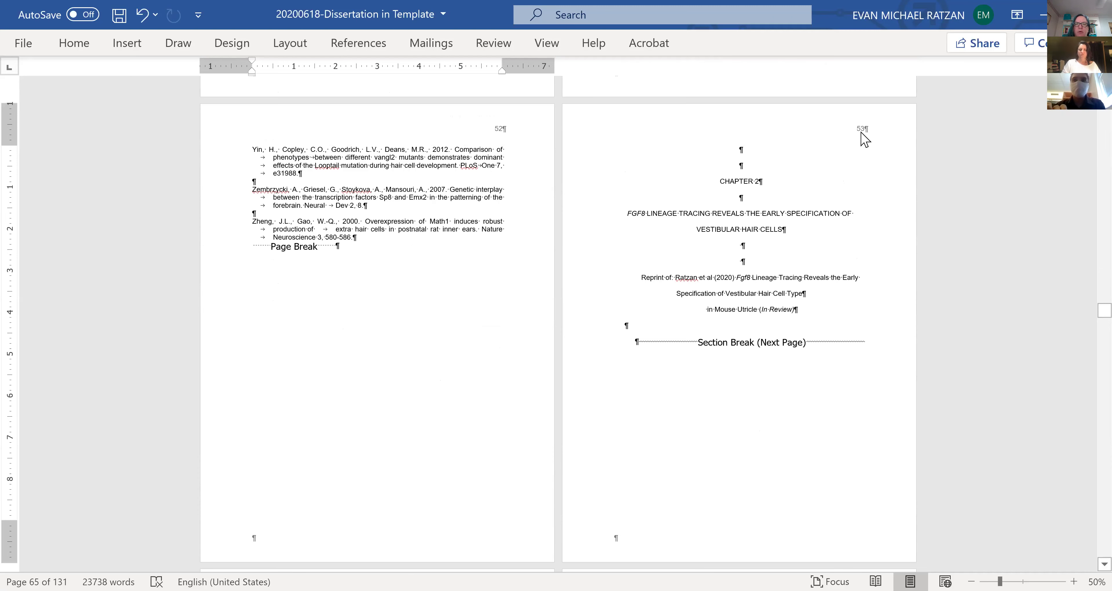
double_click(860, 131)
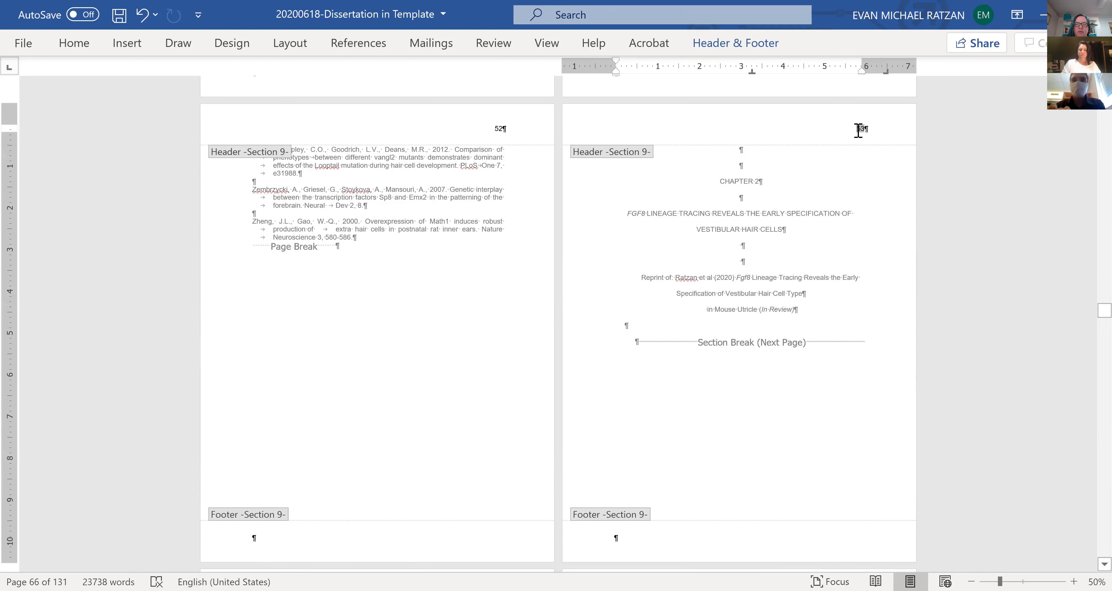
left_click(342, 259)
double_click(305, 249)
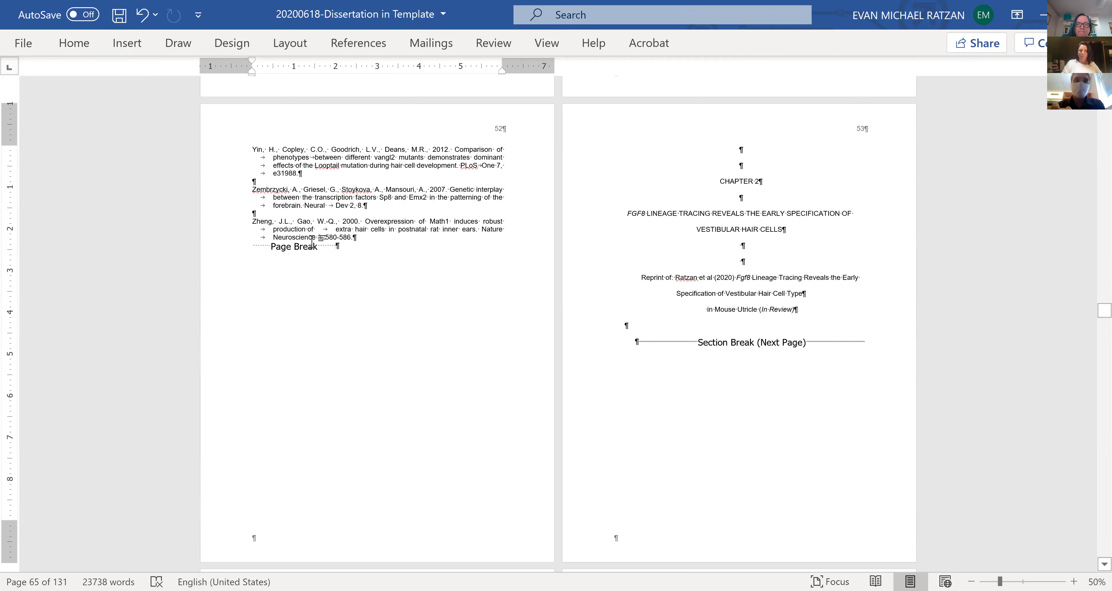
left_click(248, 244)
left_click(135, 42)
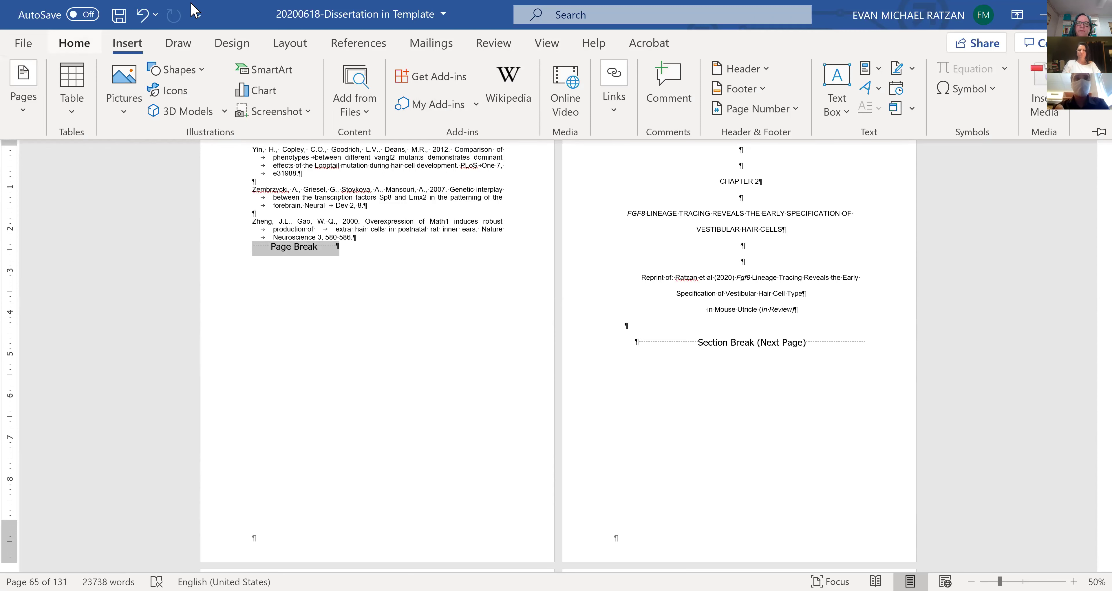
- Insert a Next Page section break after the references and delete the leftover page break before Chapter 2
left_click(287, 48)
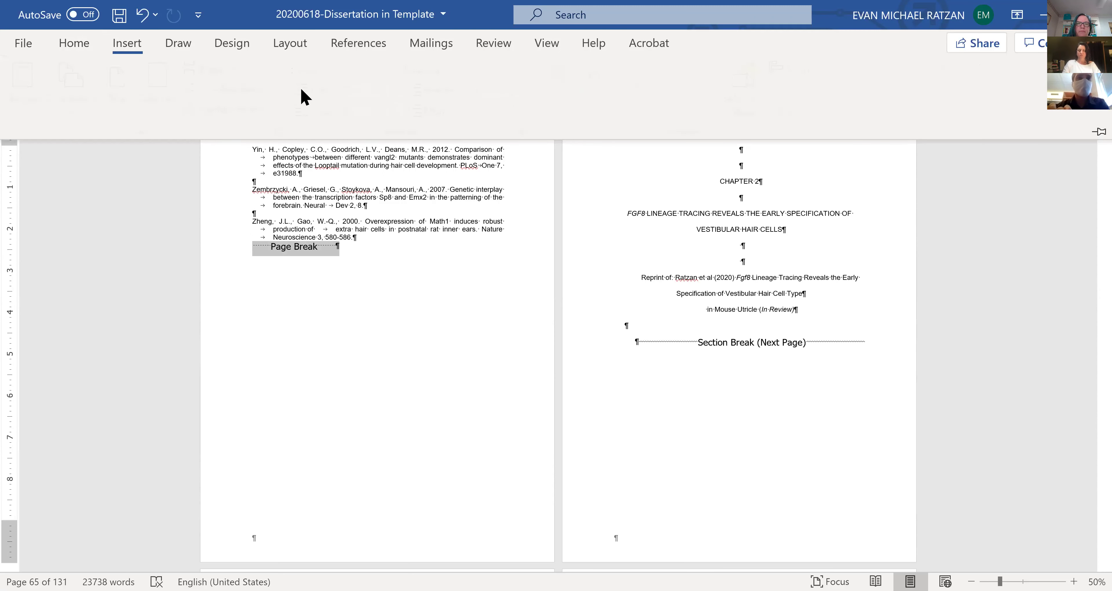
left_click(239, 69)
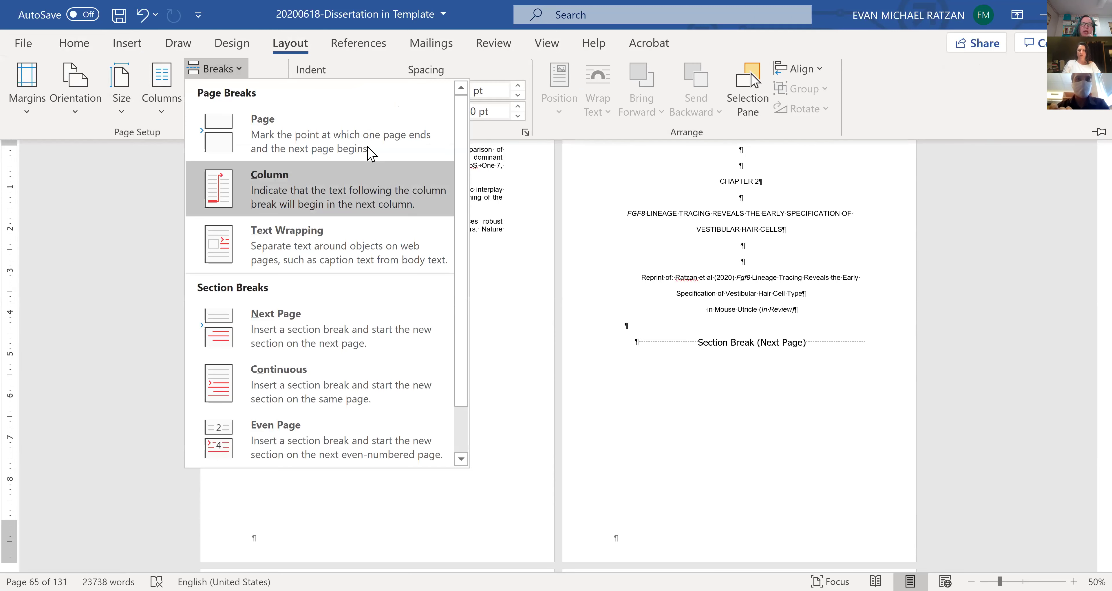
left_click(381, 331)
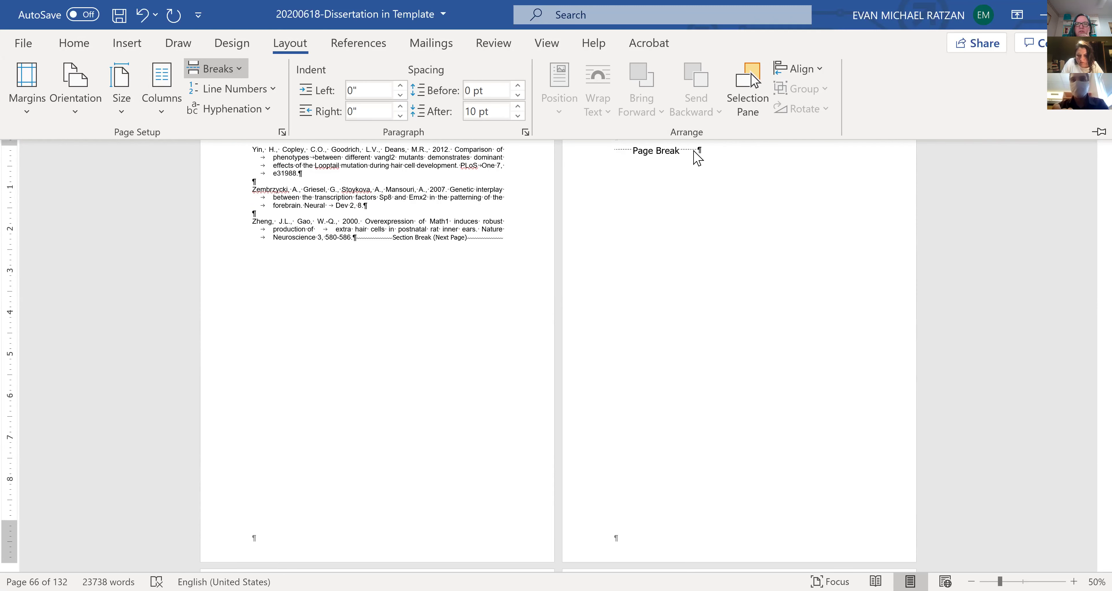
left_click(703, 151)
left_click_drag(695, 151, 630, 152)
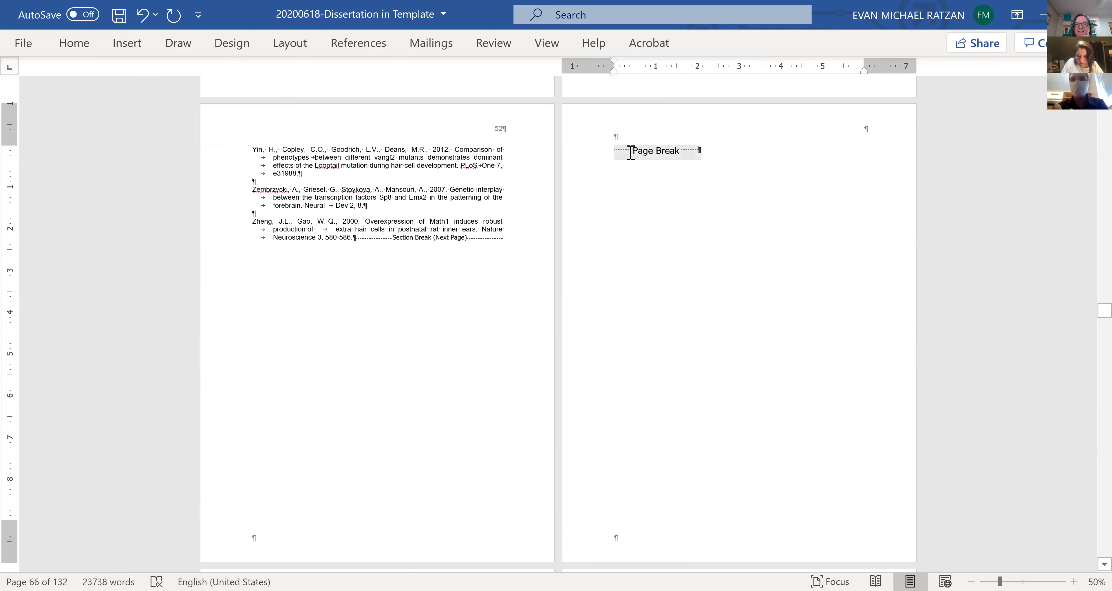
key("Delete")
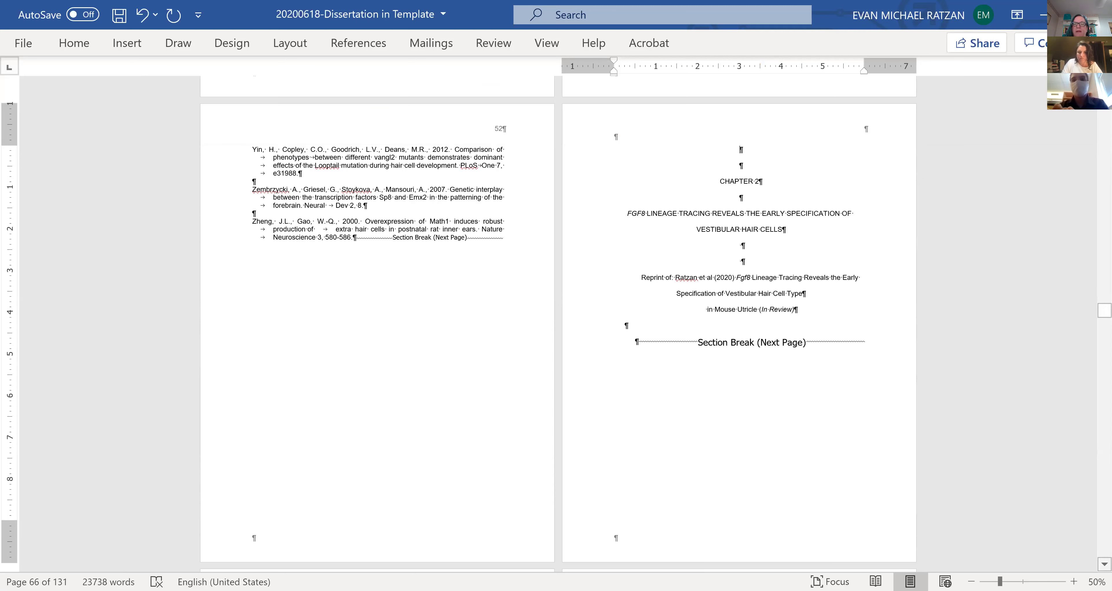
- Scroll past the Chapter 2 title page to the reprinted manuscript's title and abstract pages
scroll(558, 326, "down", 1)
scroll(558, 326, "down", 1)
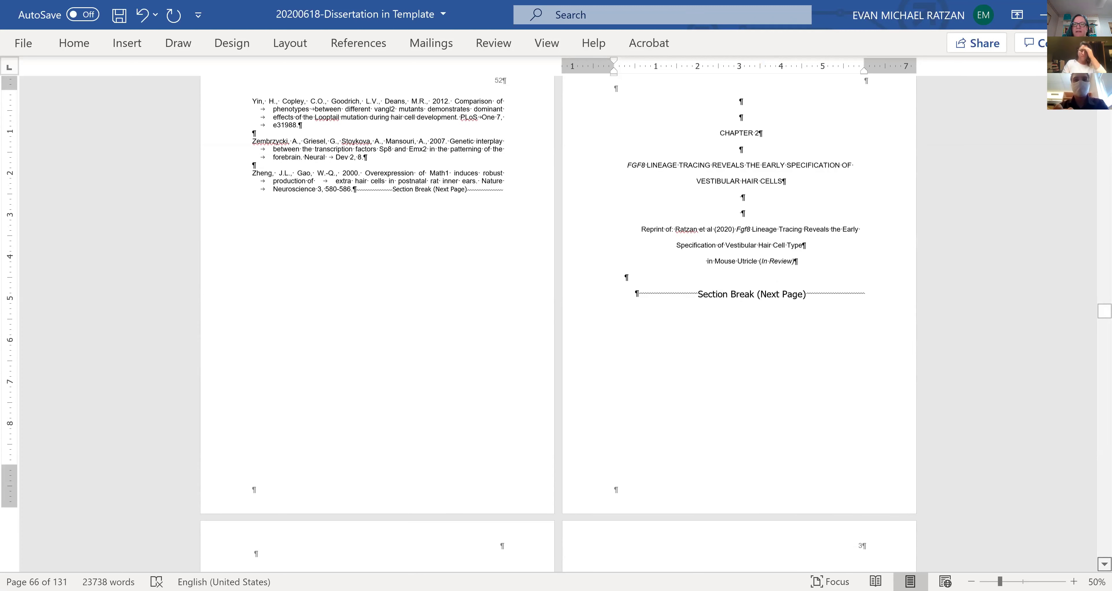
scroll(557, 326, "down", 3)
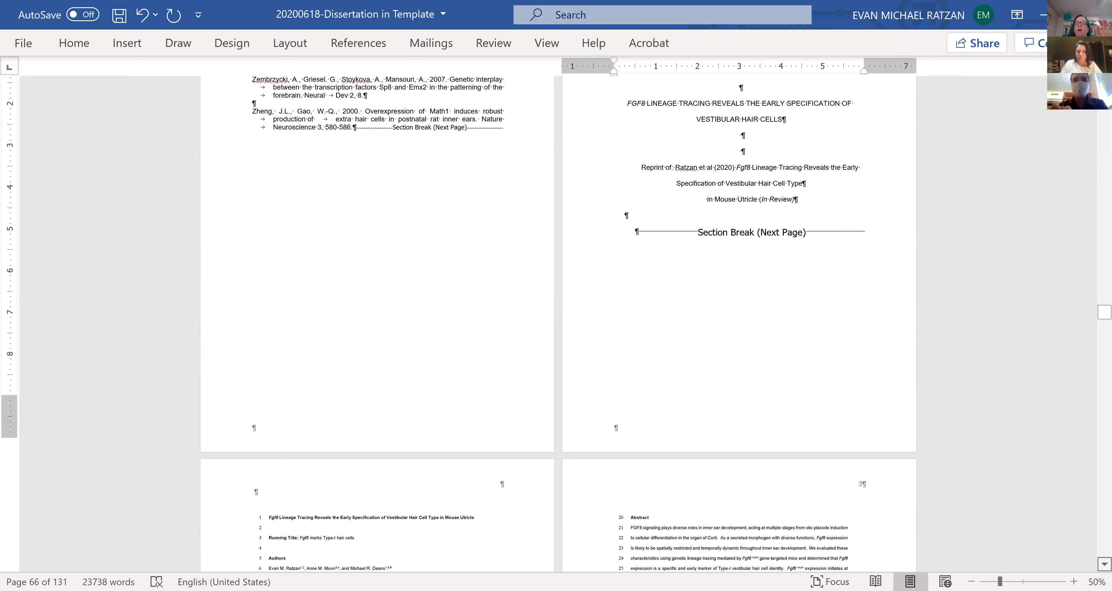
scroll(564, 362, "down", 8)
scroll(490, 152, "down", 1)
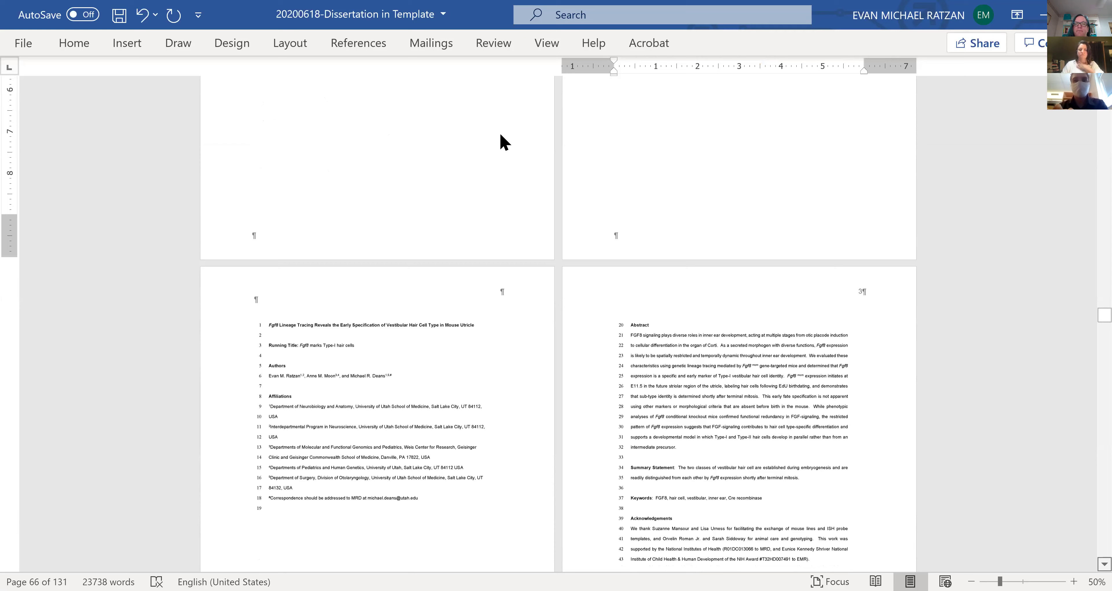
scroll(501, 134, "down", 7)
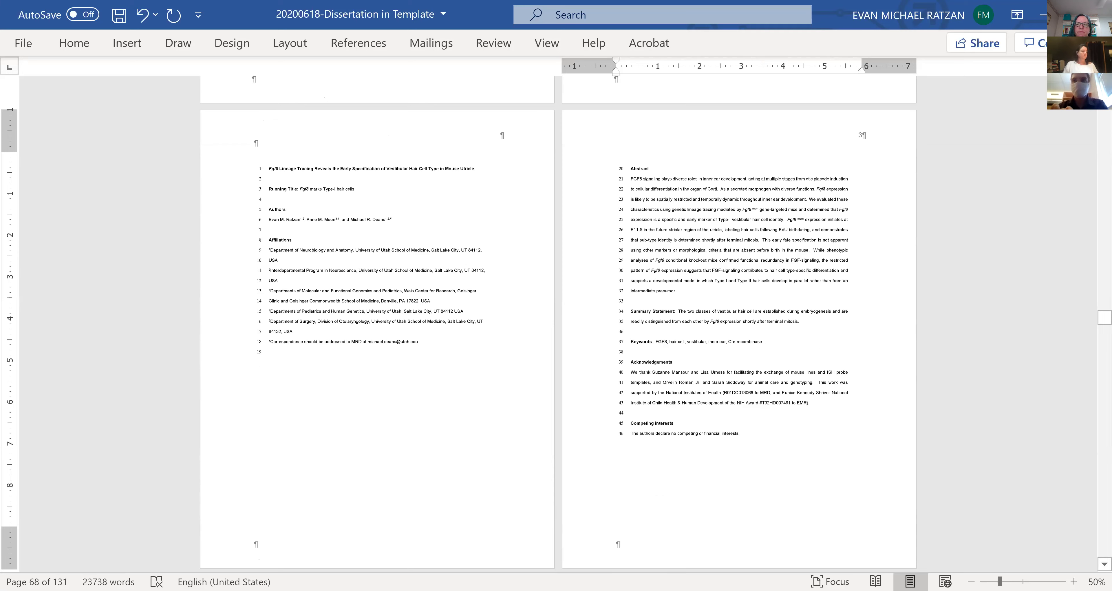
- Inspect the reprint pages' header, then open Page Setup for the Chapter 2 title page section
double_click(502, 135)
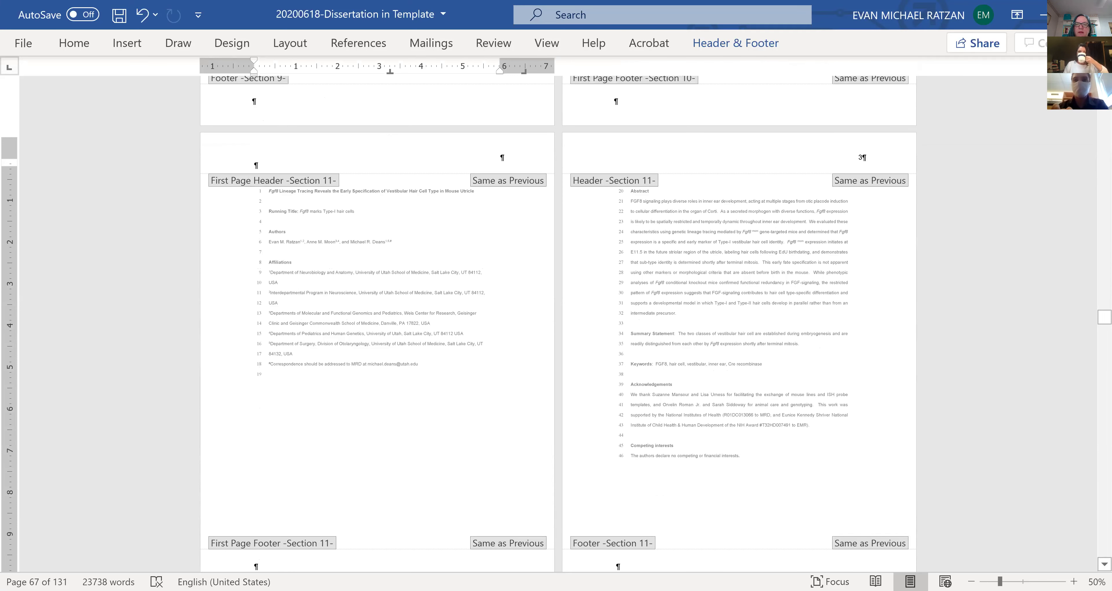
scroll(557, 324, "up", 1)
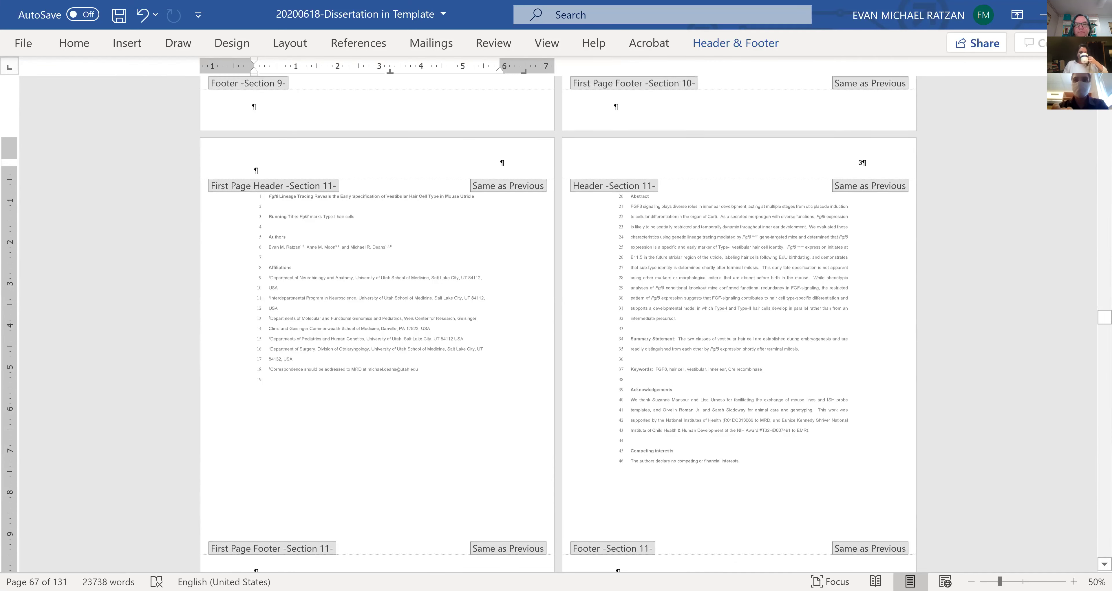
scroll(556, 323, "up", 5)
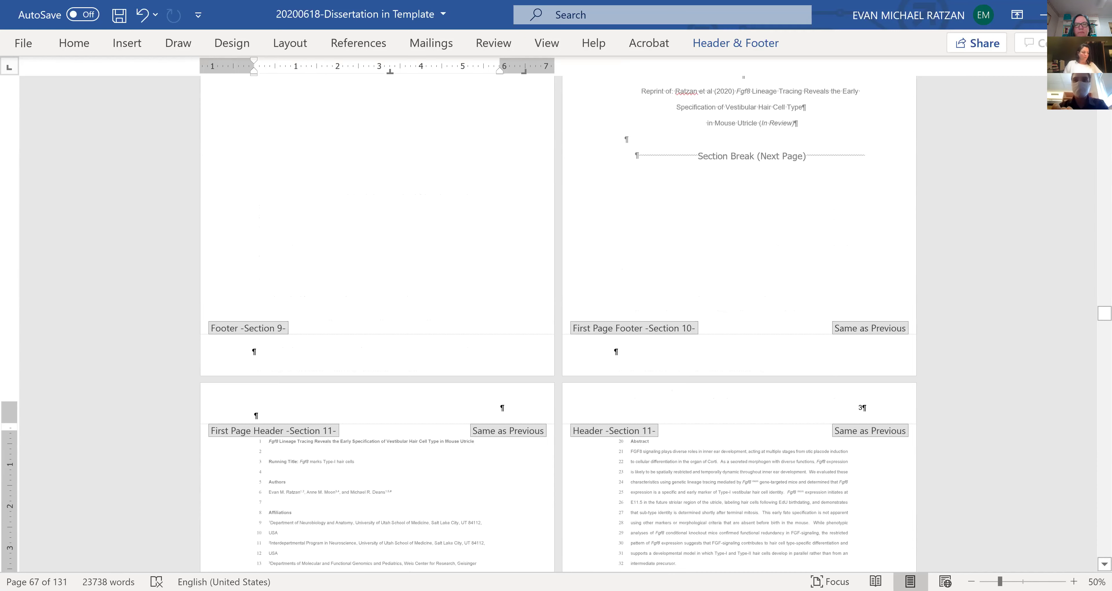
scroll(557, 323, "up", 1)
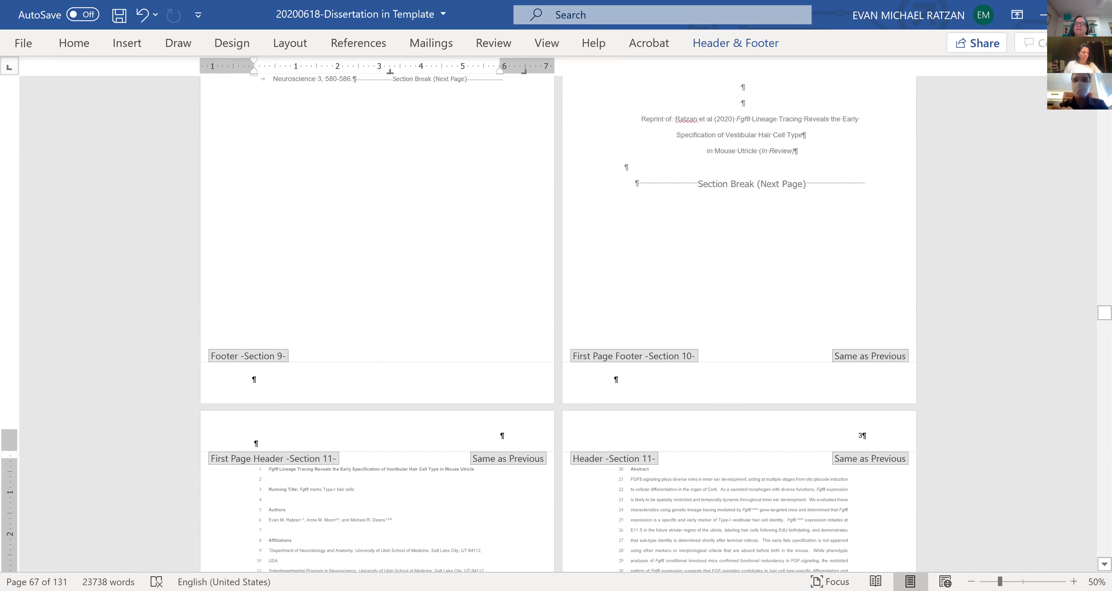
scroll(557, 324, "up", 3)
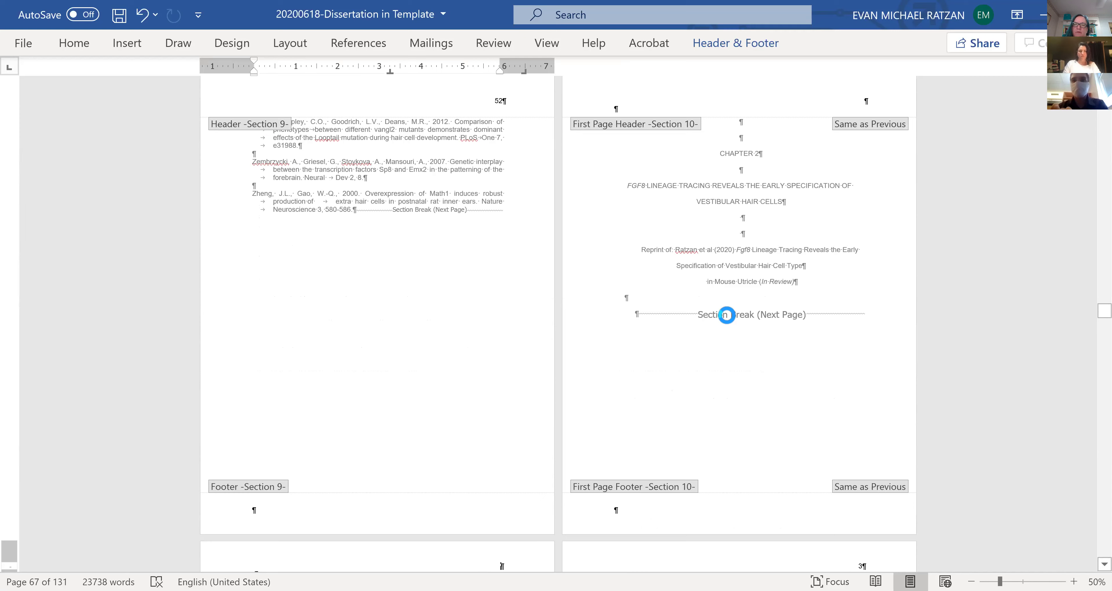
key("Escape")
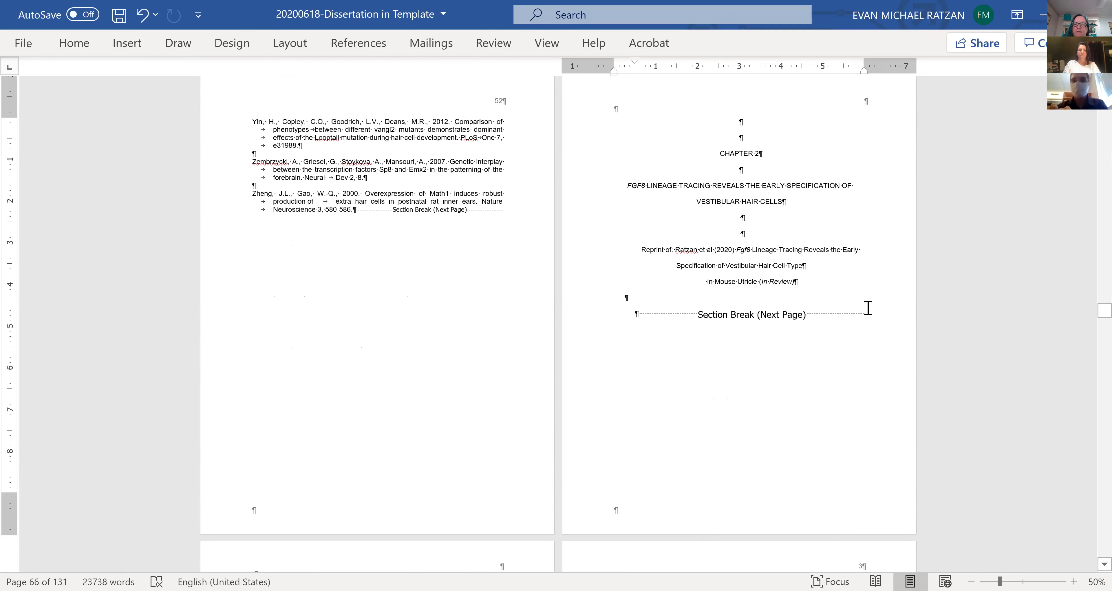
double_click(639, 318)
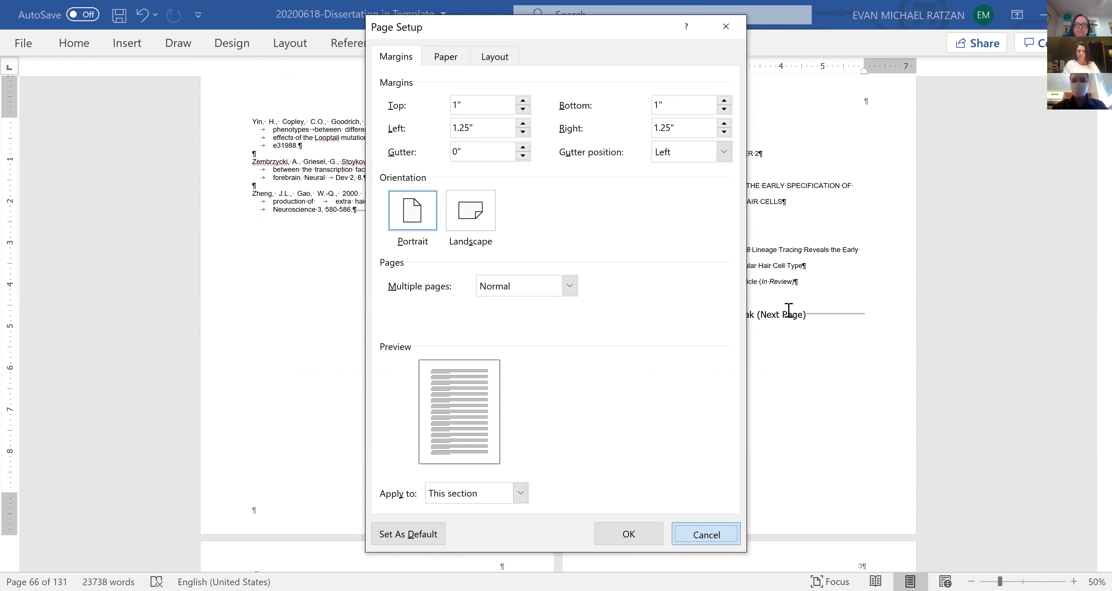
- Close Page Setup and re-insert a Next Page section break after the Chapter 2 title page
key("Escape")
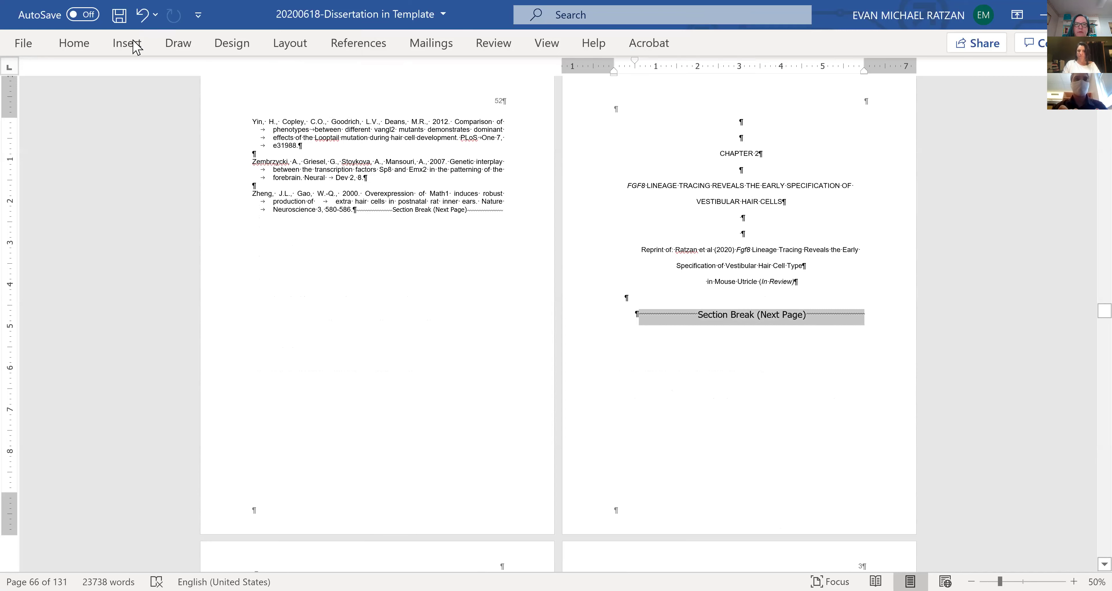
key("Delete")
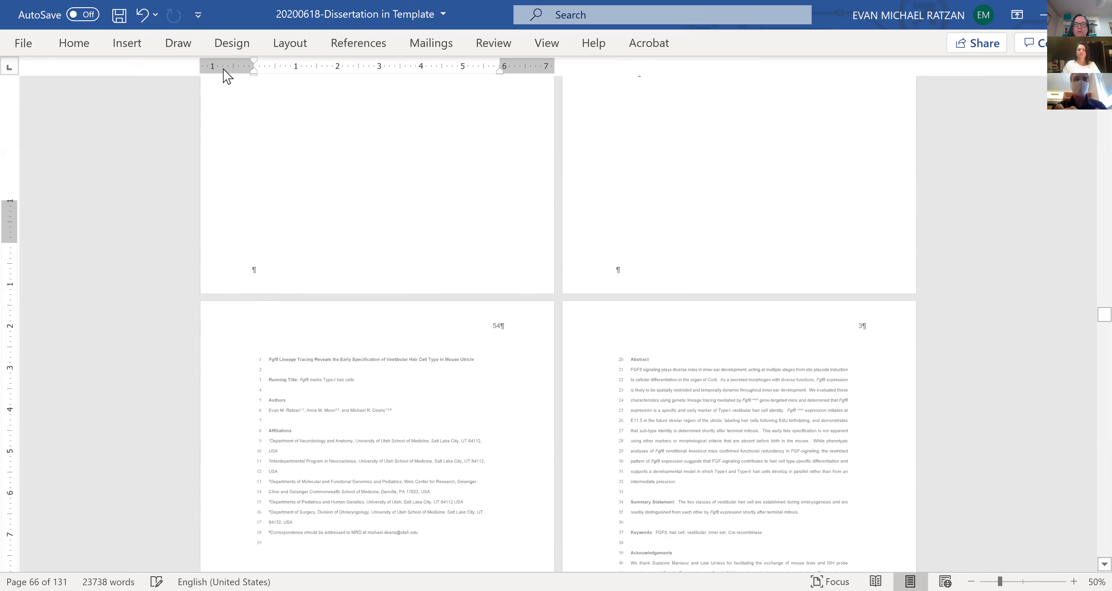
key("ctrl+z")
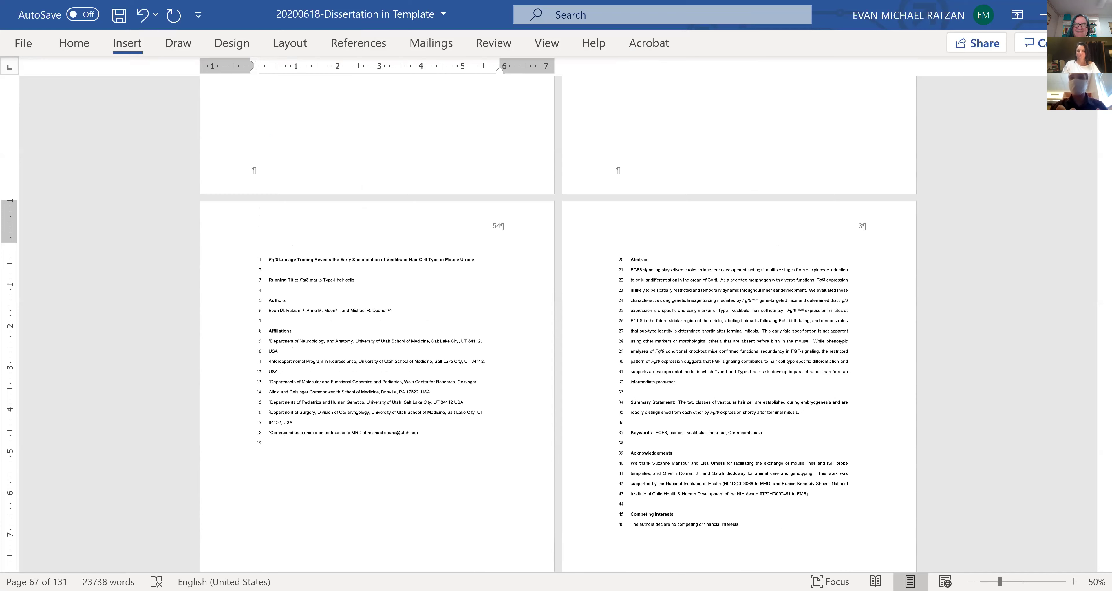
key("alt+p")
key("b")
key("Return")
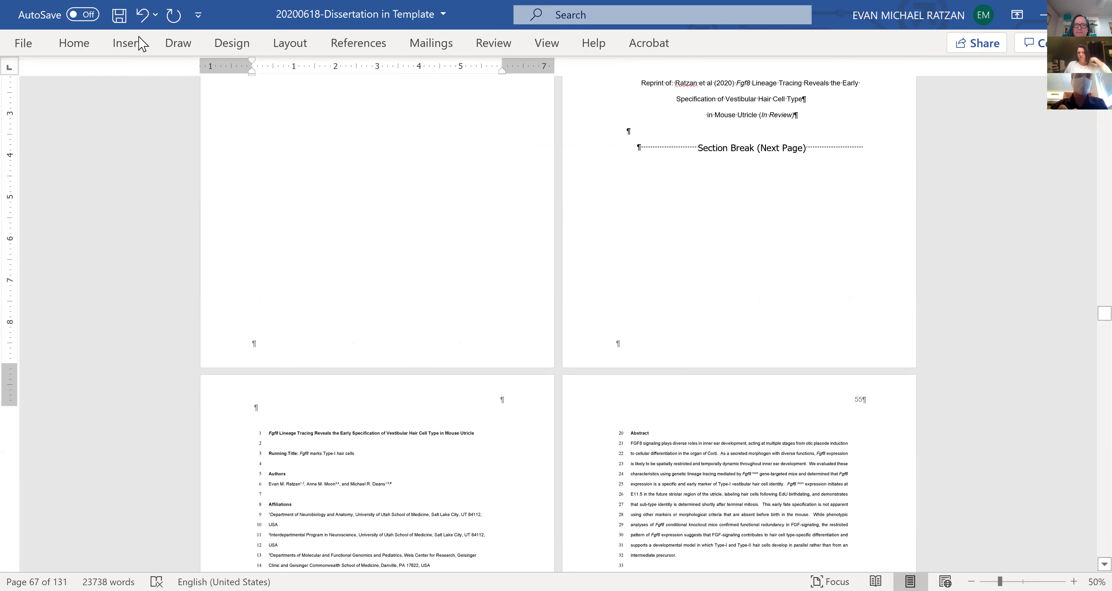
- Place the cursor on page 54 and collapse the Layout ribbon
left_click(302, 46)
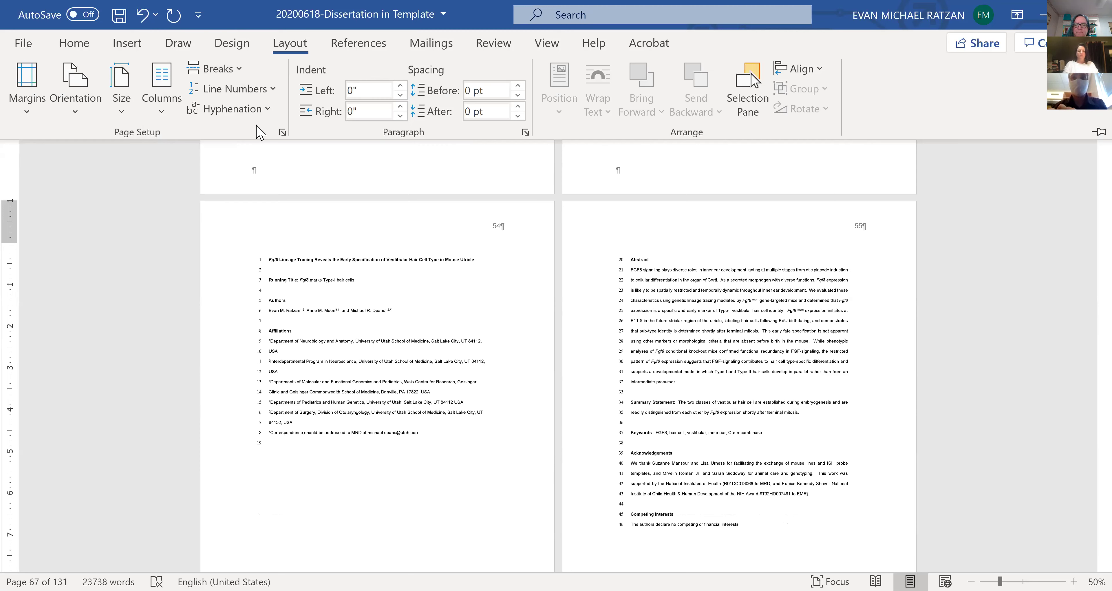
left_click(680, 173)
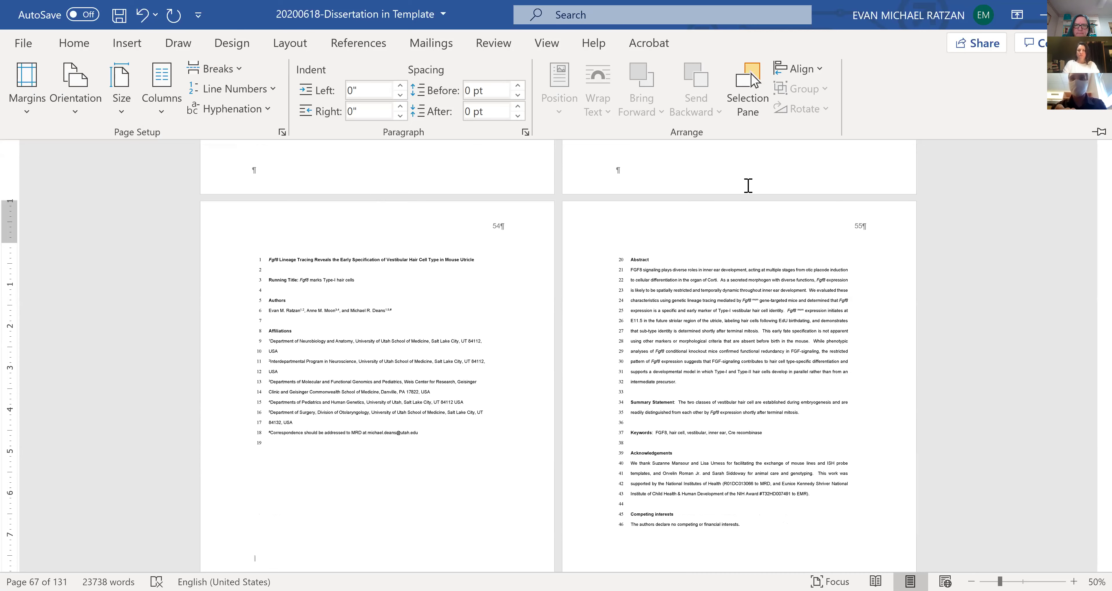
key("Escape")
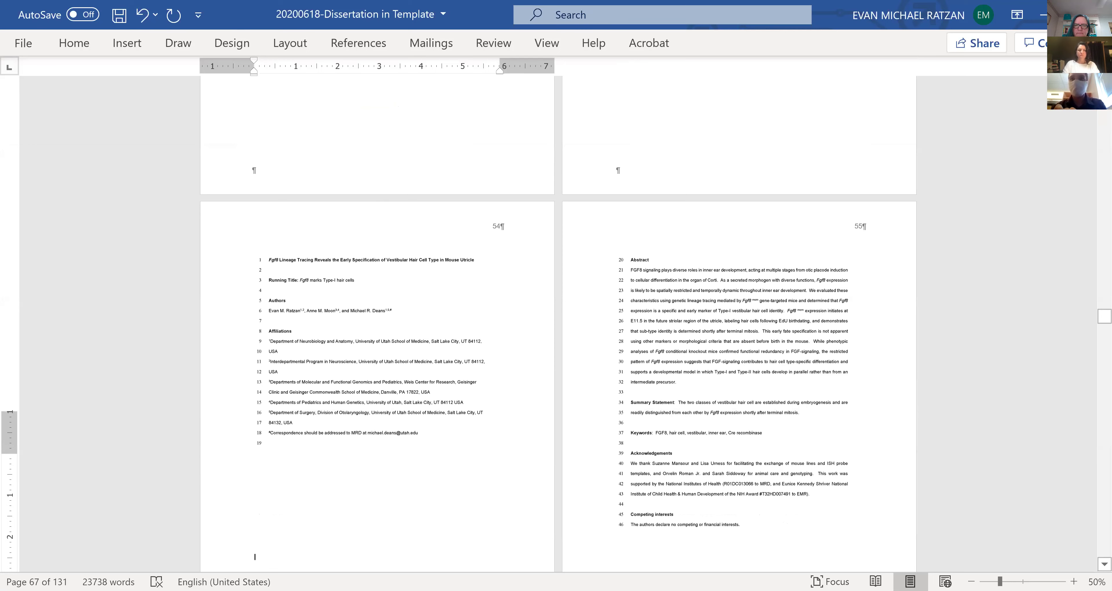
- Scroll from page 54 down to pages 94–95, where the 3.4 Discussion to-do list ends
scroll(725, 282, "up", 4)
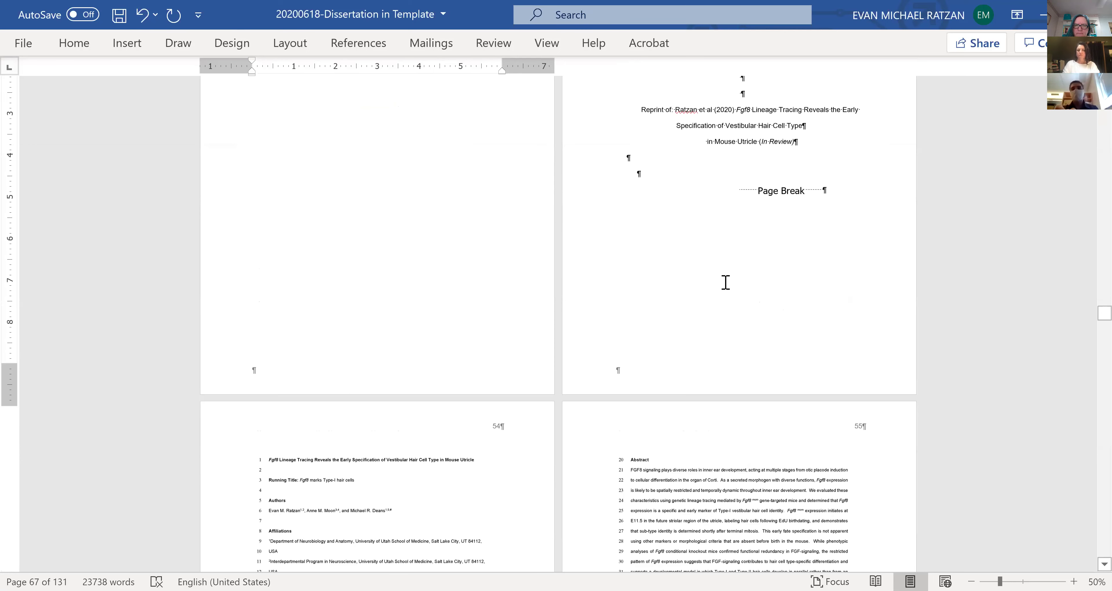
scroll(728, 386, "up", 3)
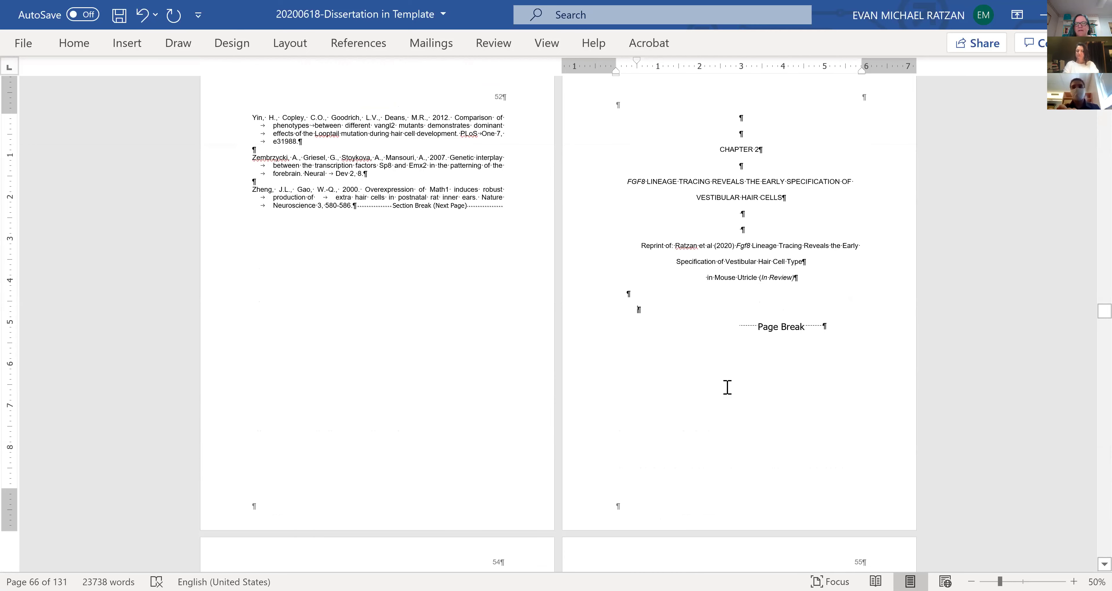
scroll(1086, 562, "down", 1)
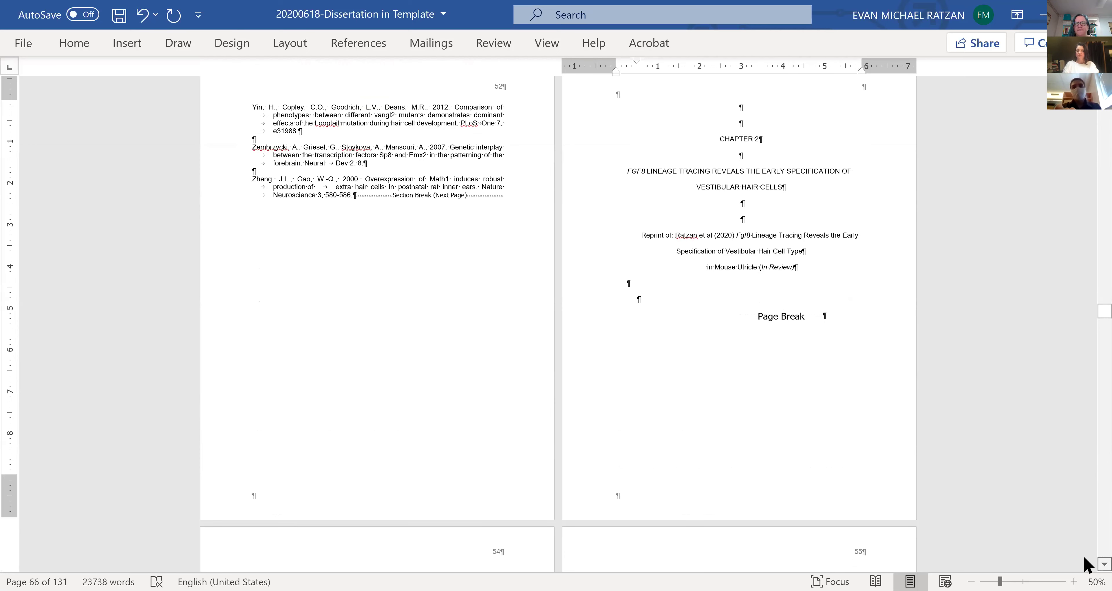
scroll(1086, 563, "down", 1)
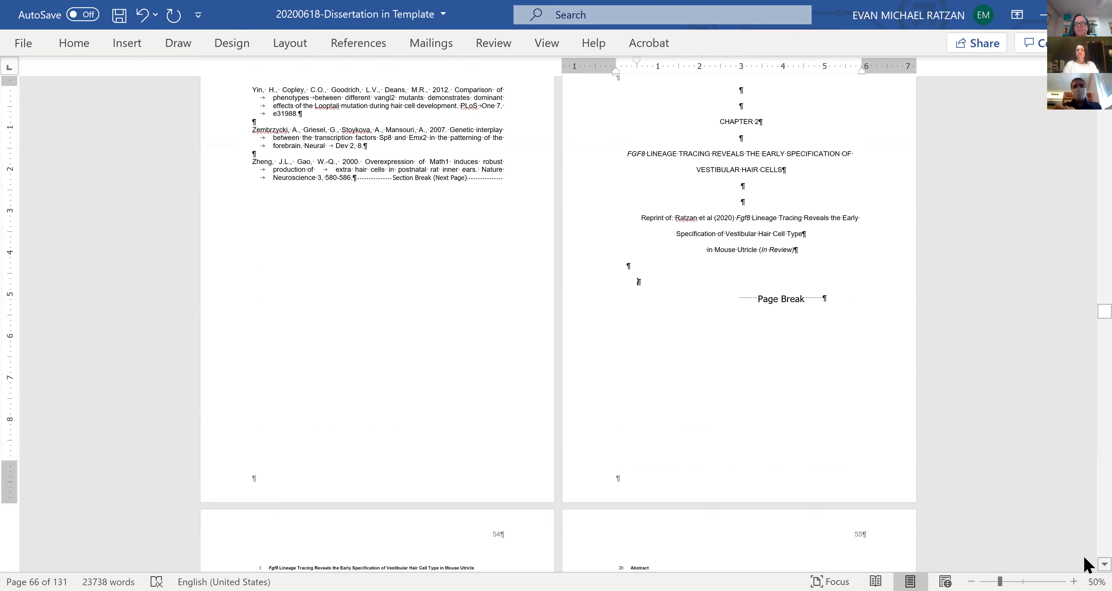
scroll(1085, 510, "down", 1)
scroll(1085, 510, "down", 1)
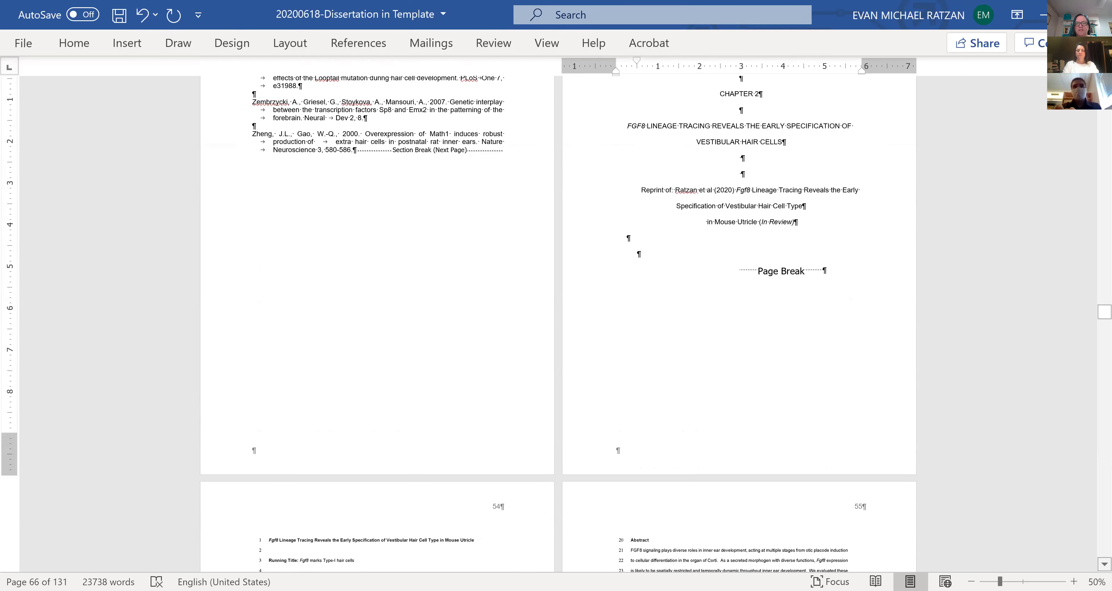
scroll(1087, 138, "up", 1)
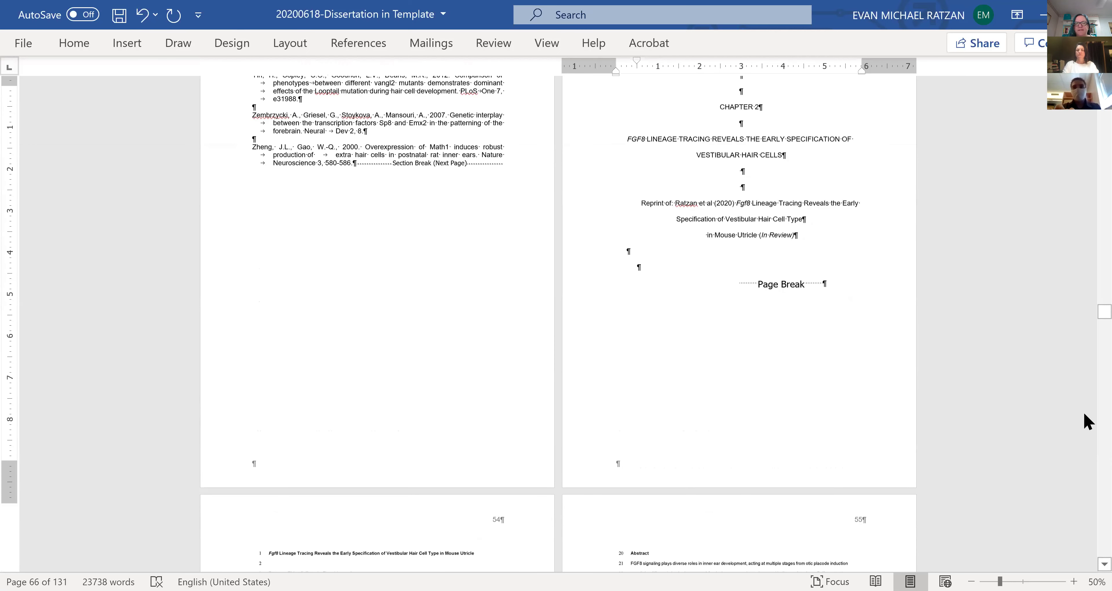
scroll(1087, 421, "up", 3)
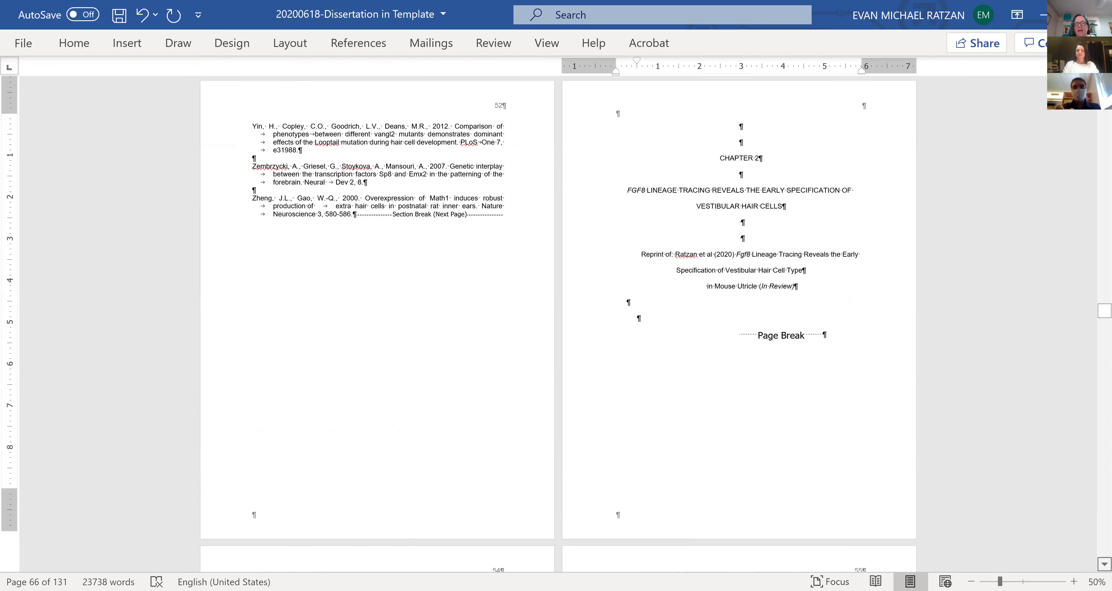
scroll(1085, 489, "down", 2)
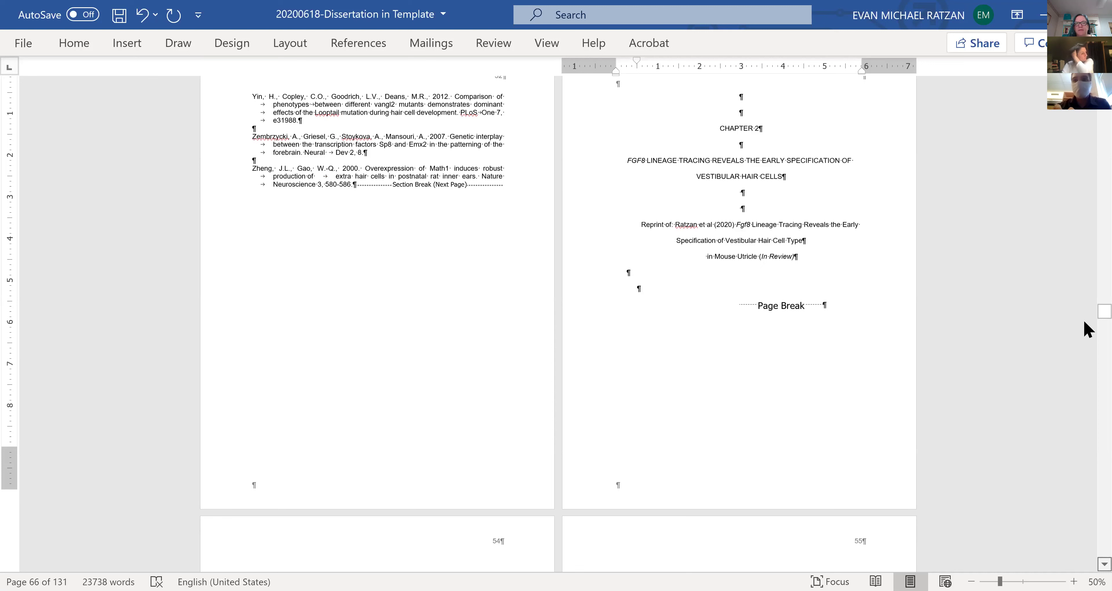
scroll(1083, 320, "down", 10)
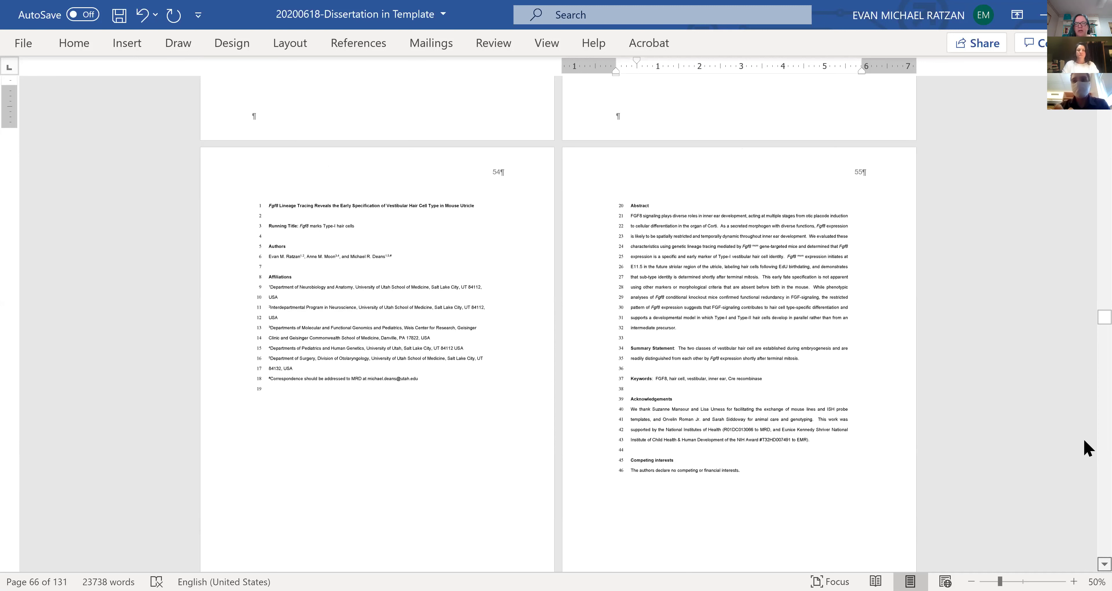
scroll(1084, 440, "down", 1)
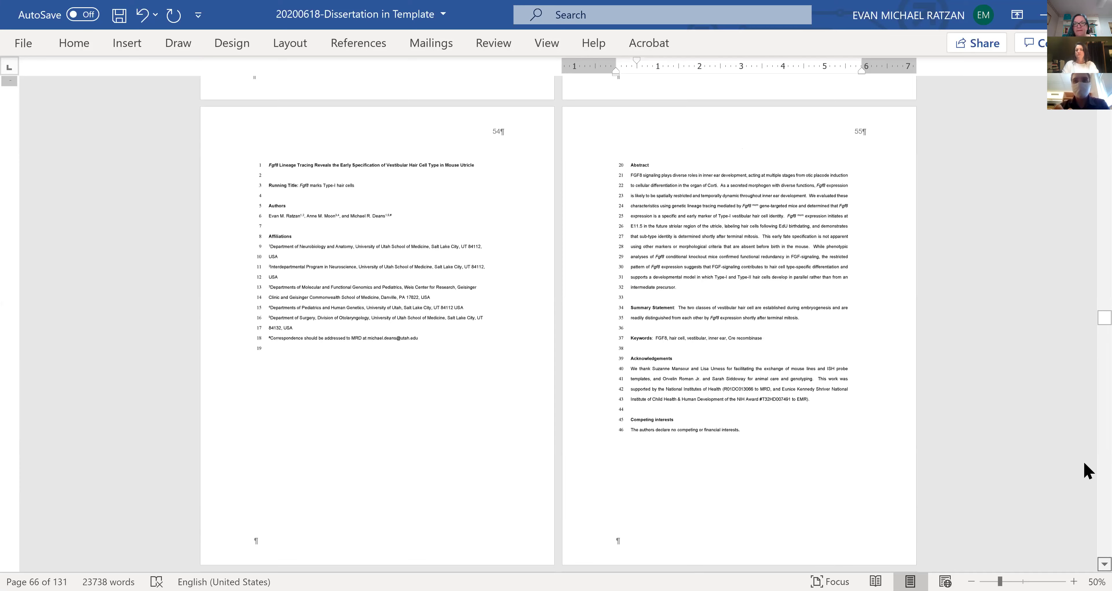
scroll(1085, 468, "down", 20)
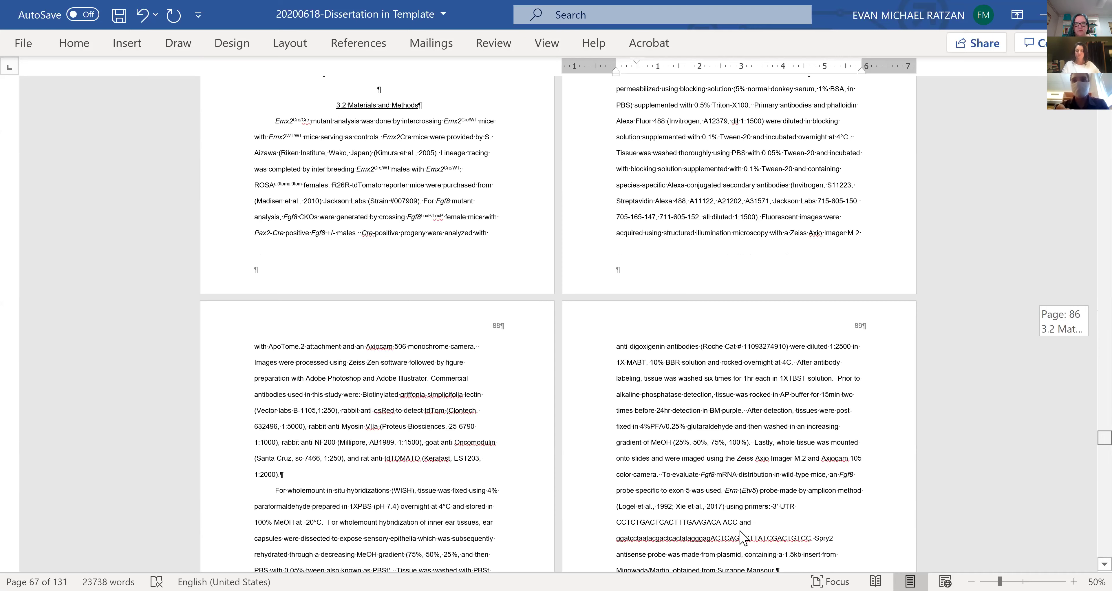
scroll(808, 518, "down", 20)
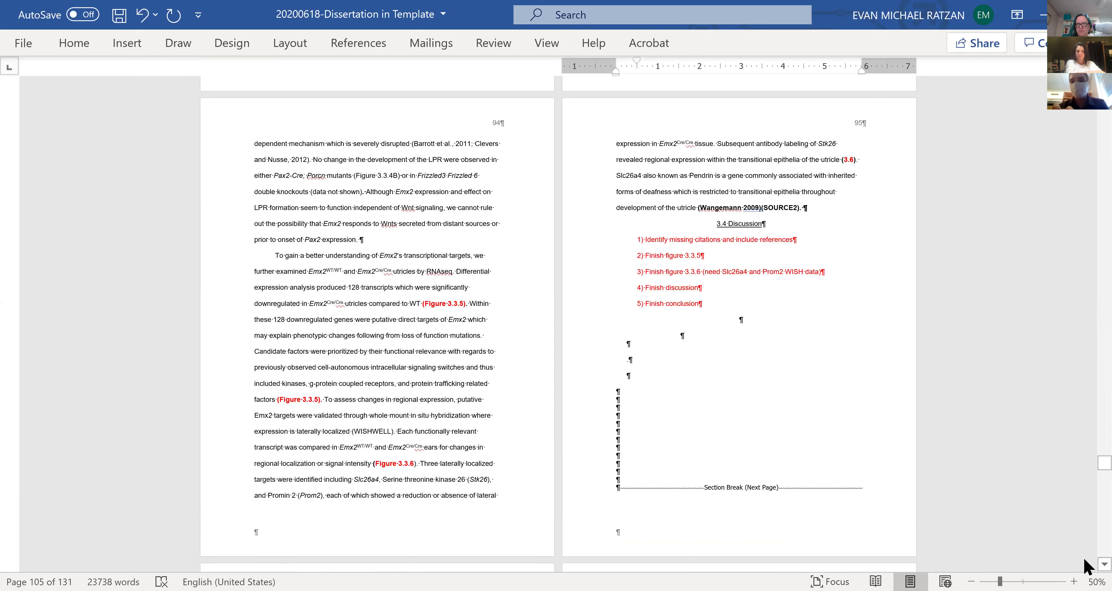
scroll(1085, 566, "down", 2)
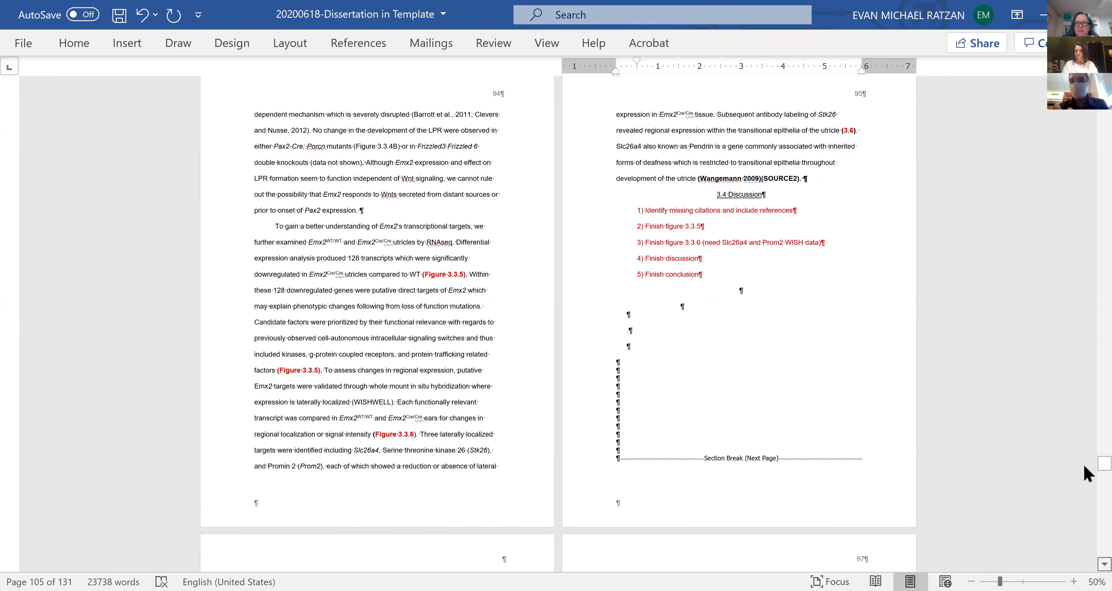
scroll(1084, 468, "down", 1)
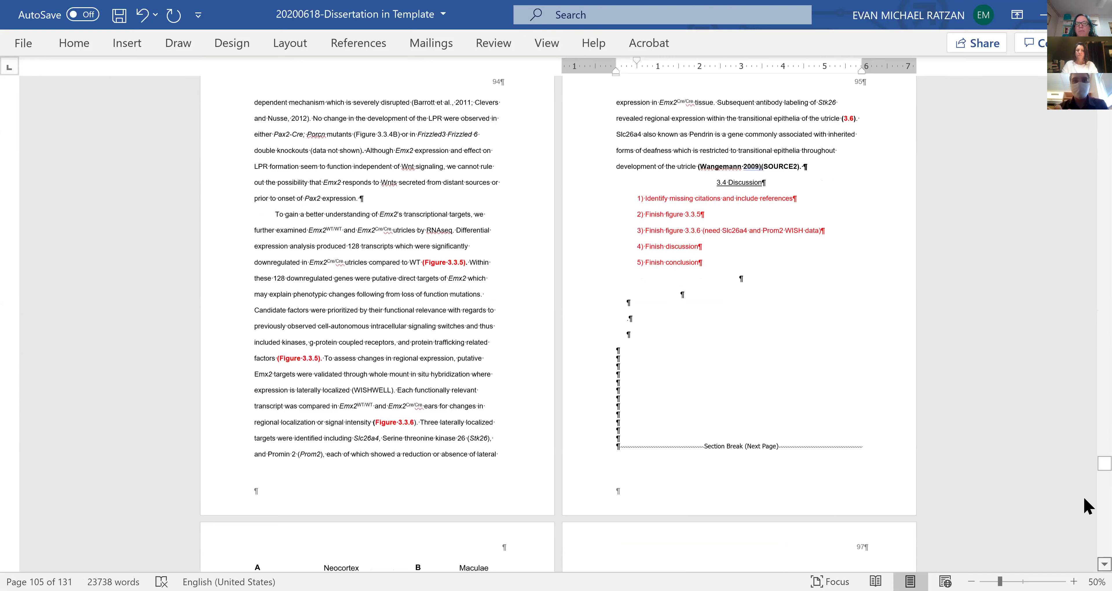
scroll(1085, 498, "down", 5)
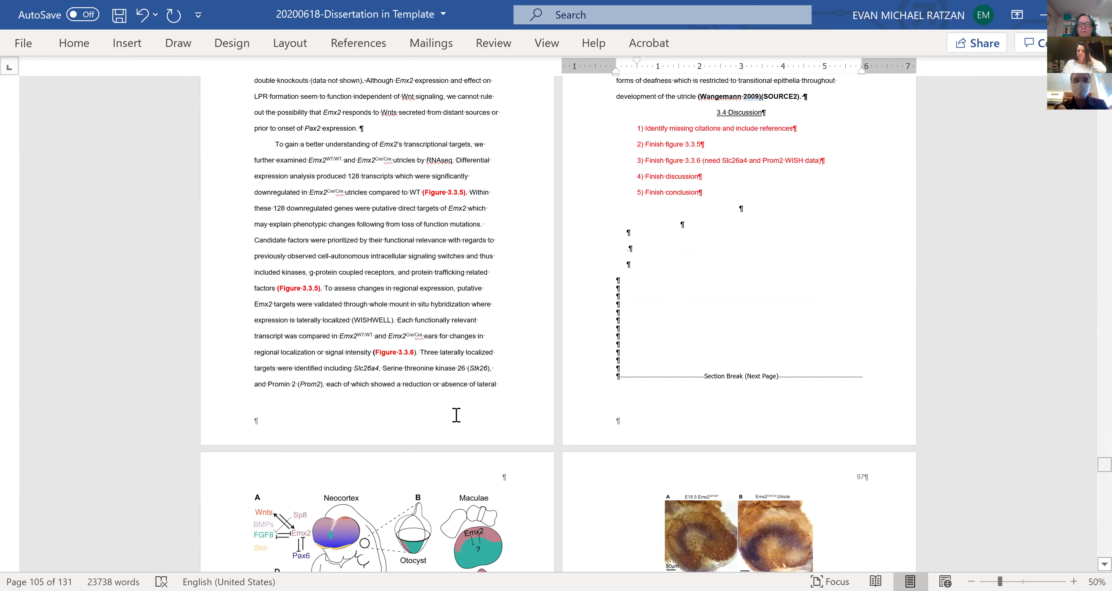
scroll(454, 412, "down", 20)
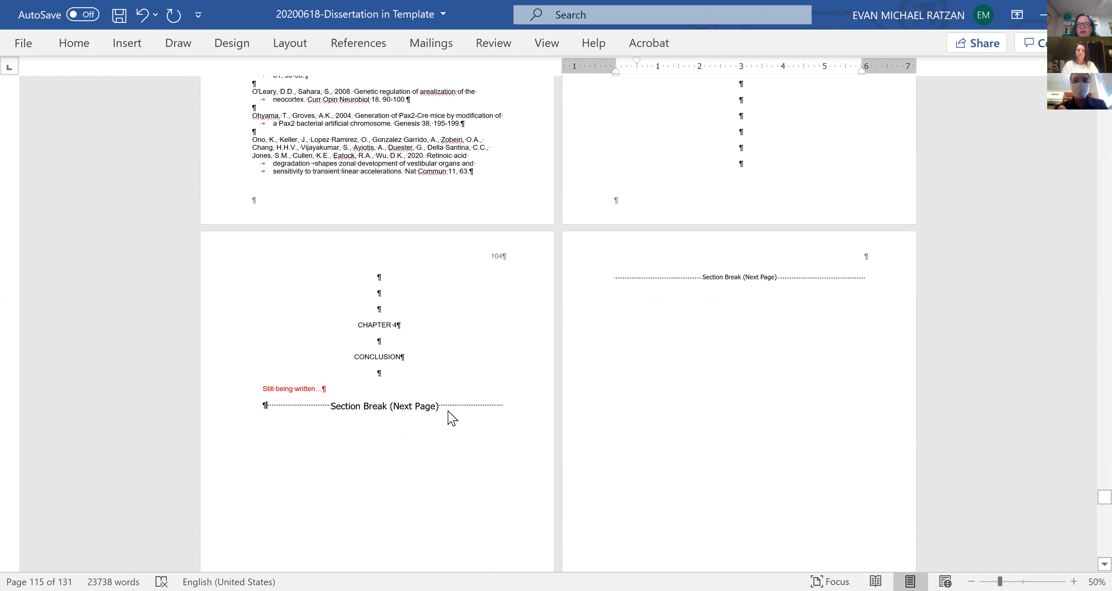
double_click(487, 402)
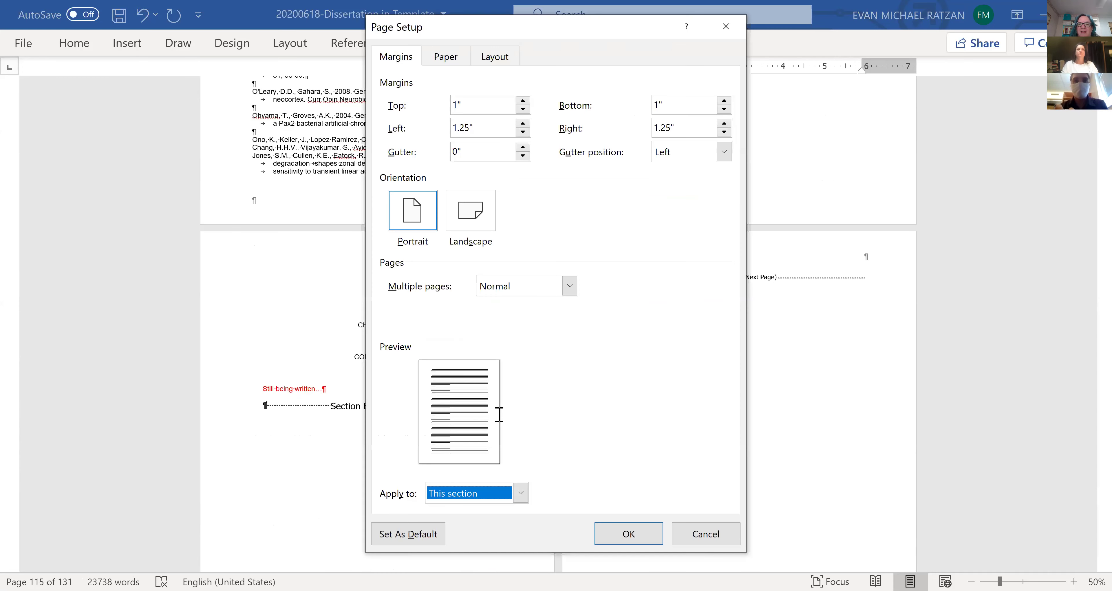
key("Escape")
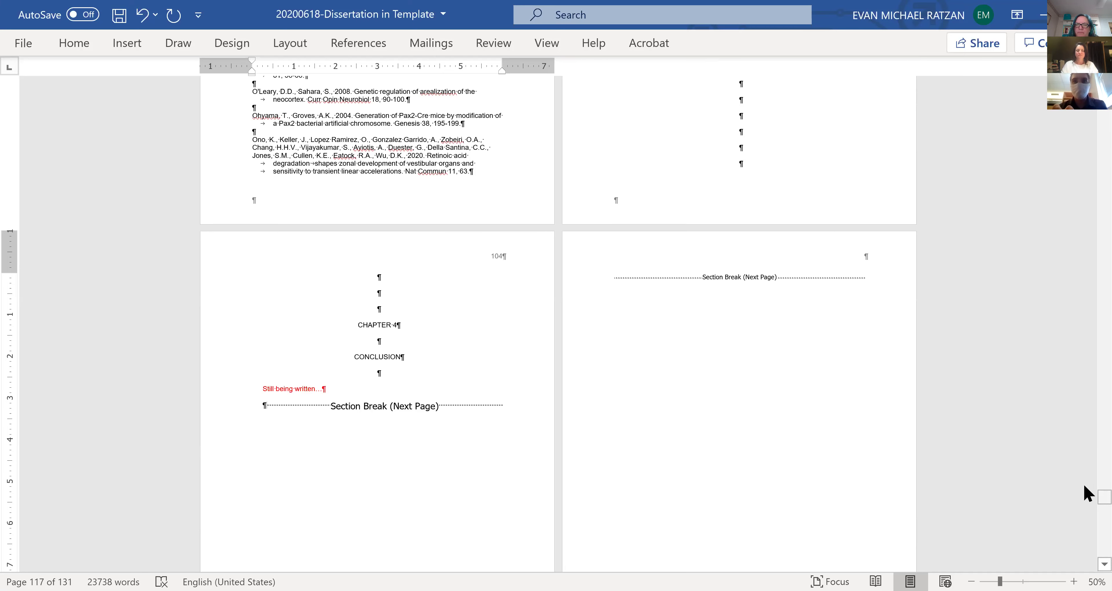
- Drag the scrollbar back up to the 3.4 Discussion section break above the Fig 3.1 page
left_click_drag(1084, 486, 1083, 480)
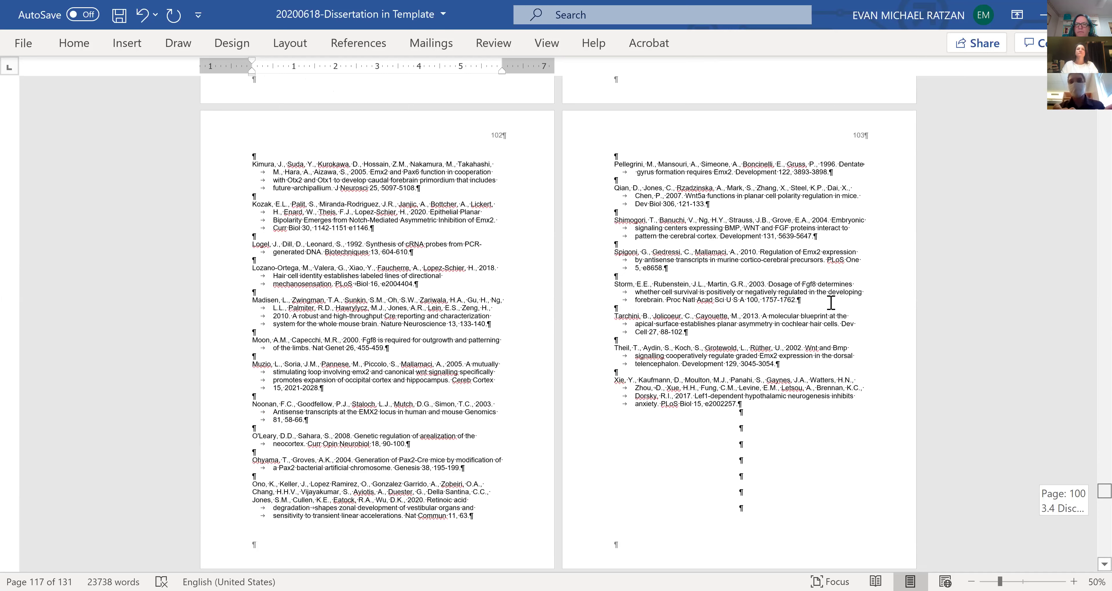
scroll(860, 305, "up", 3)
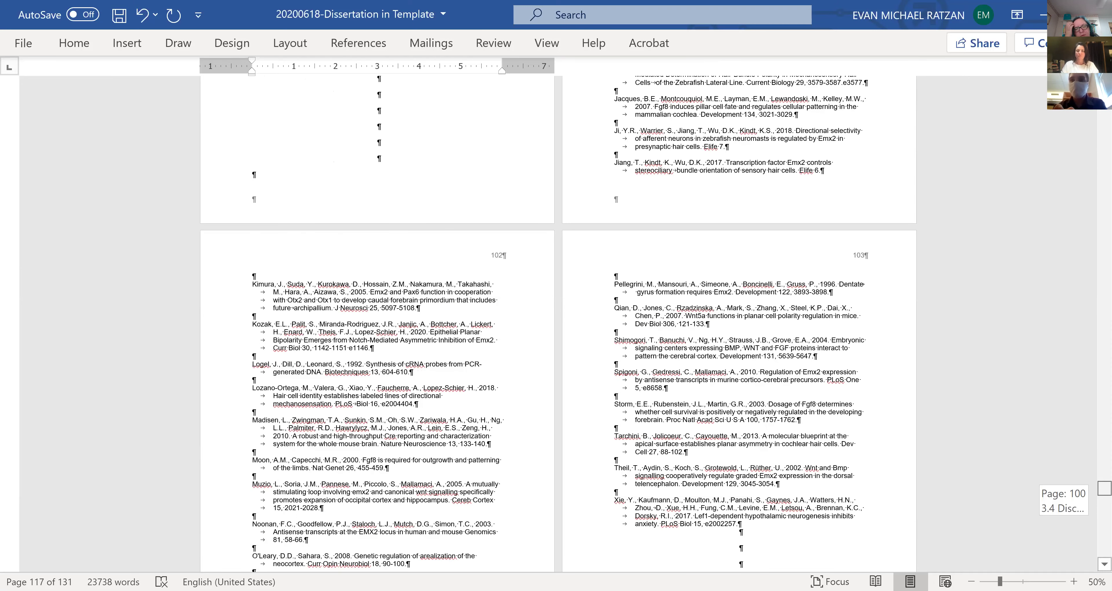
left_click_drag(1104, 488, 1104, 465)
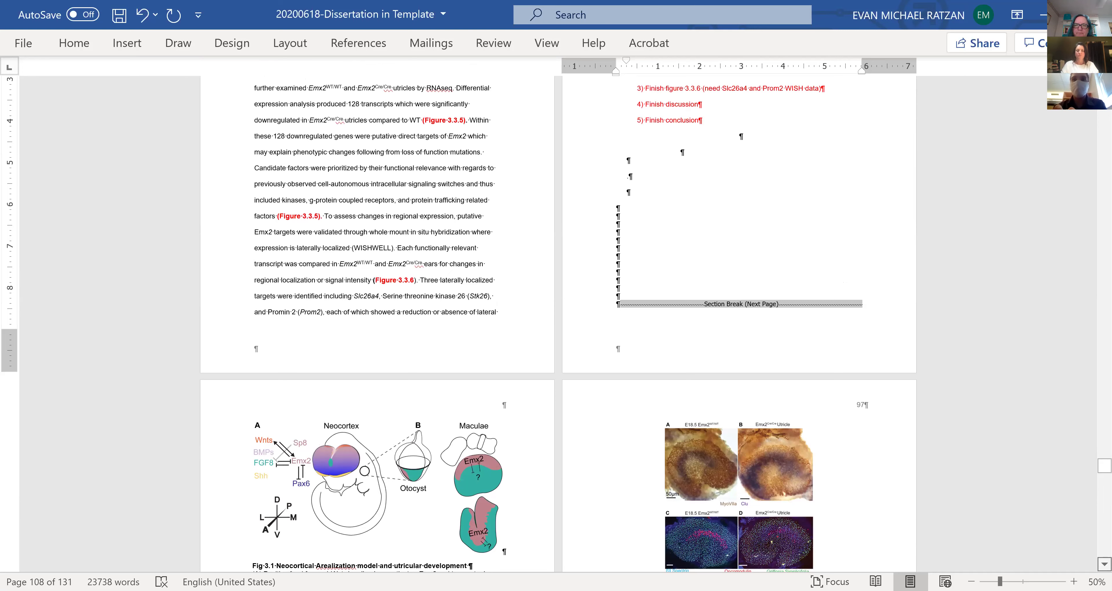
- Expand the ribbon and scroll past the Chapter 3 figures to the references before page 104
scroll(556, 323, "down", 2)
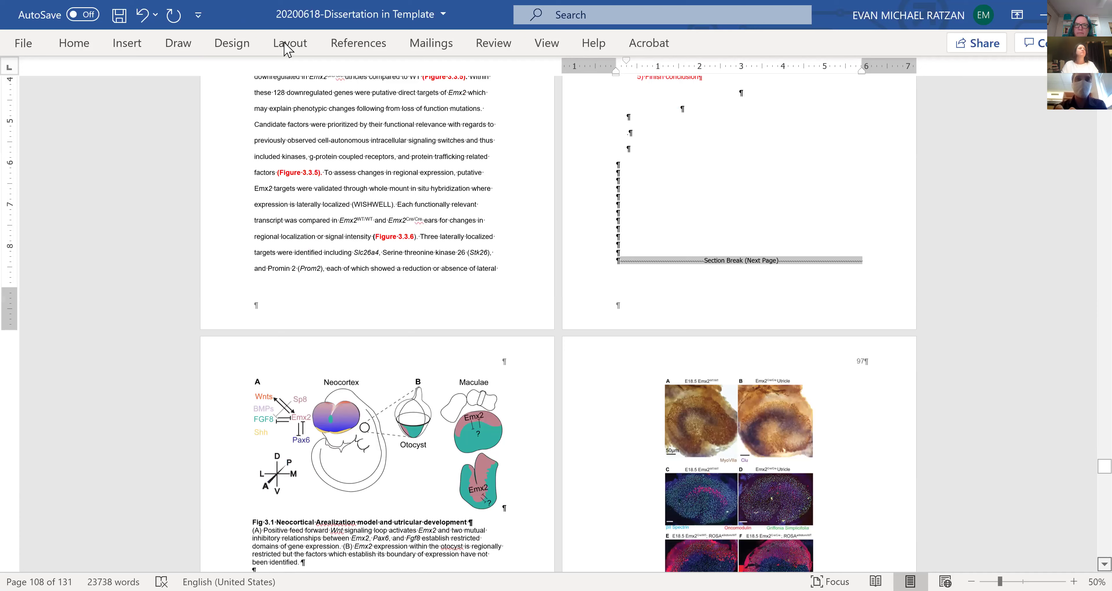
scroll(169, 100, "down", 1)
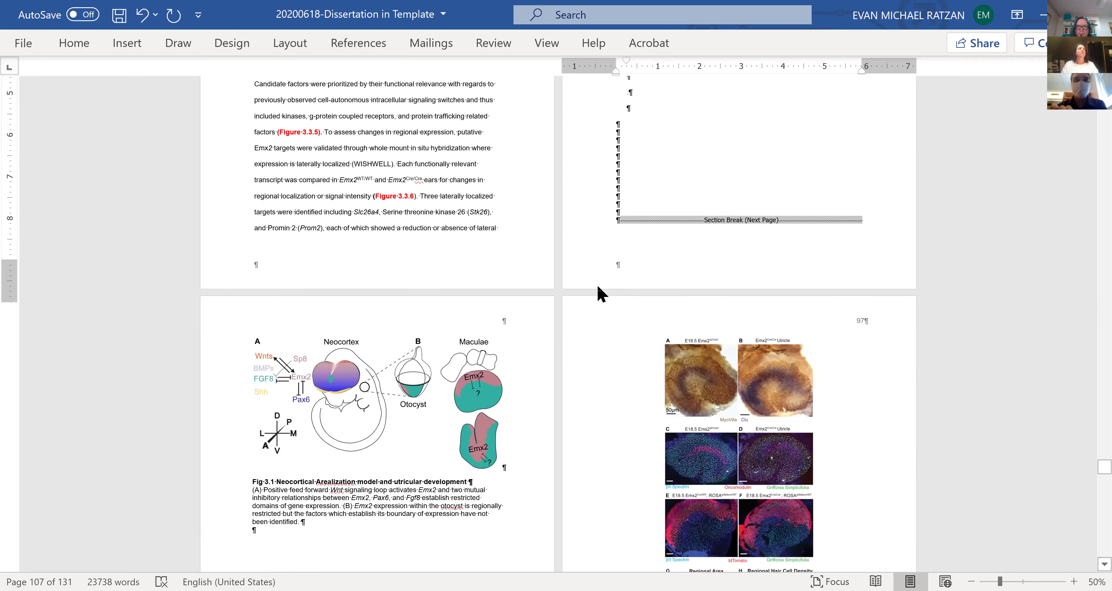
scroll(724, 315, "up", 4)
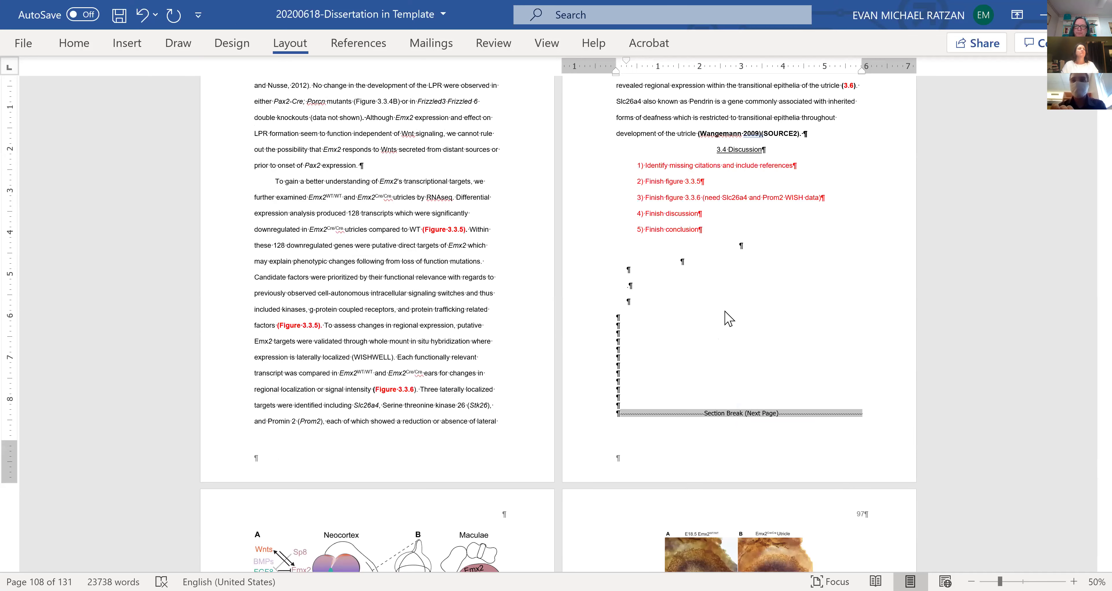
key("ctrl+F1")
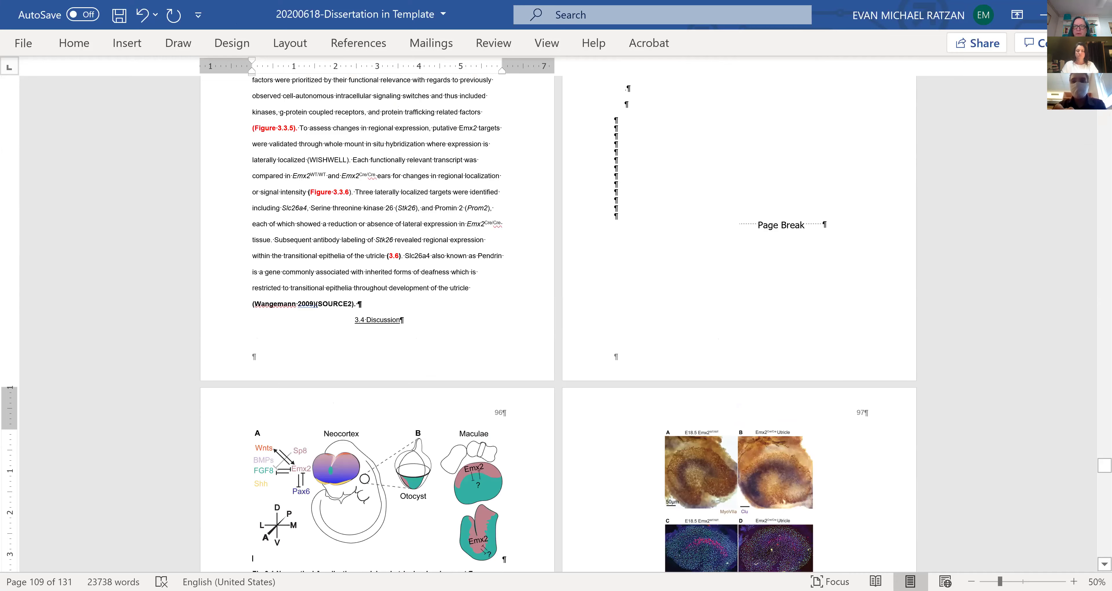
scroll(1083, 468, "up", 9)
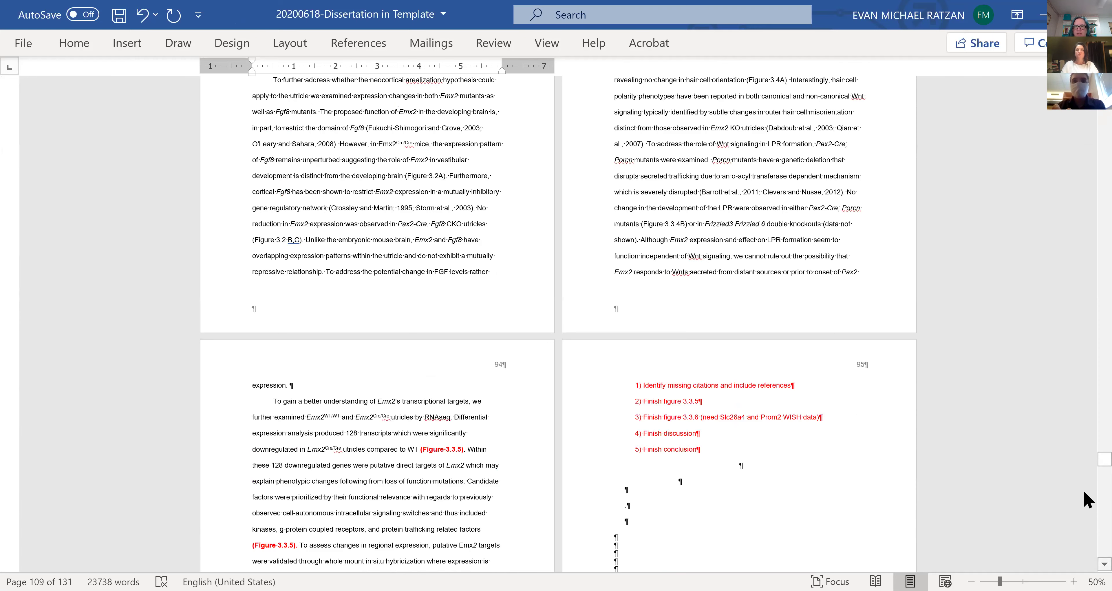
scroll(1085, 498, "down", 9)
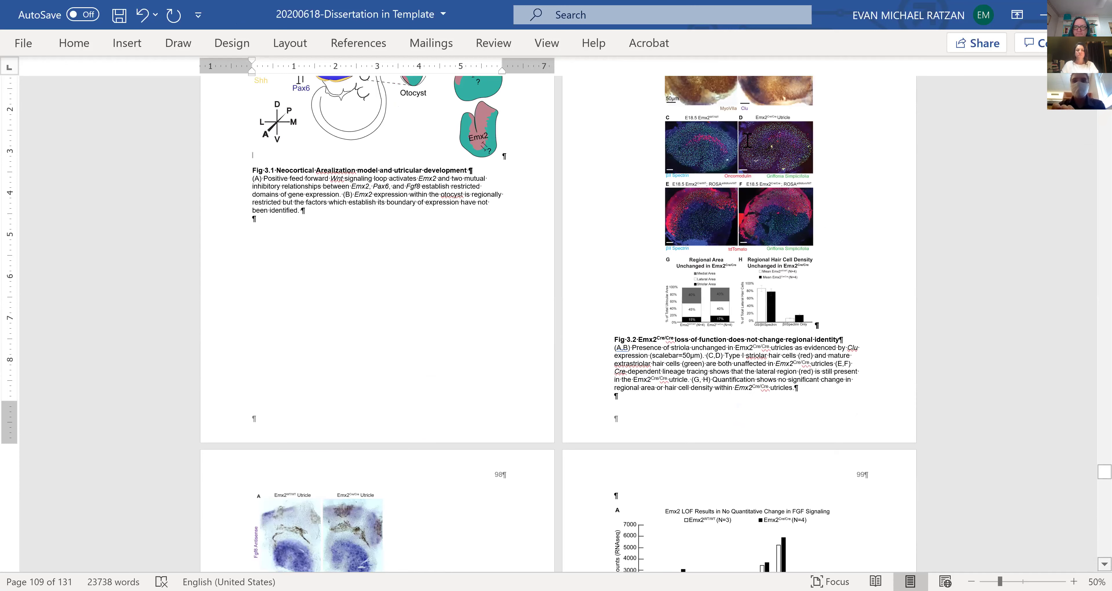
scroll(133, 45, "down", 20)
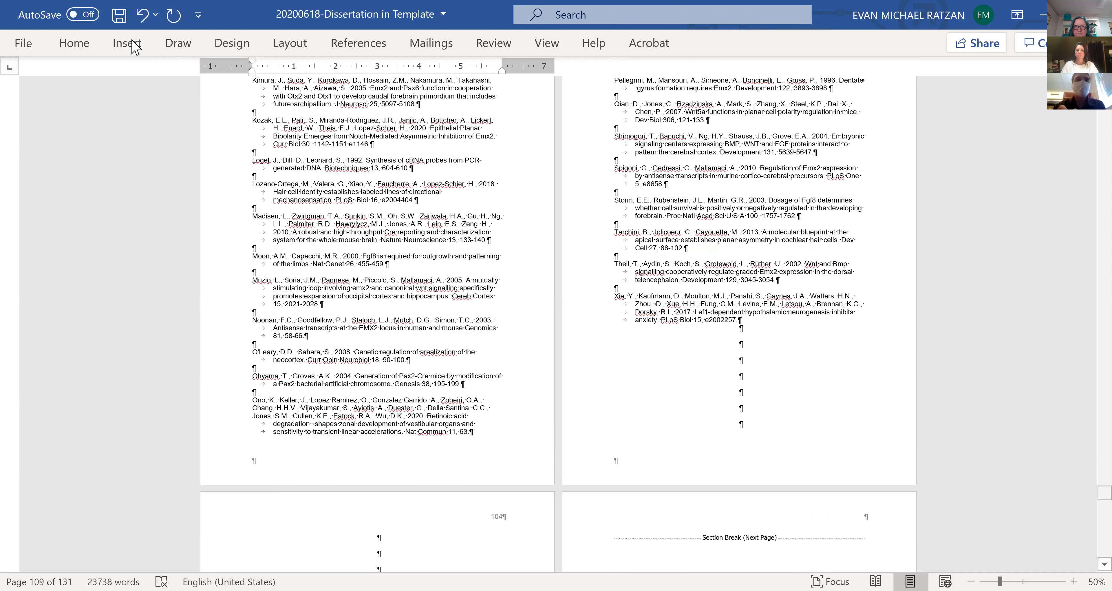
- Insert a Next Page section break and delete the extra blank lines above CHAPTER 4
left_click(290, 44)
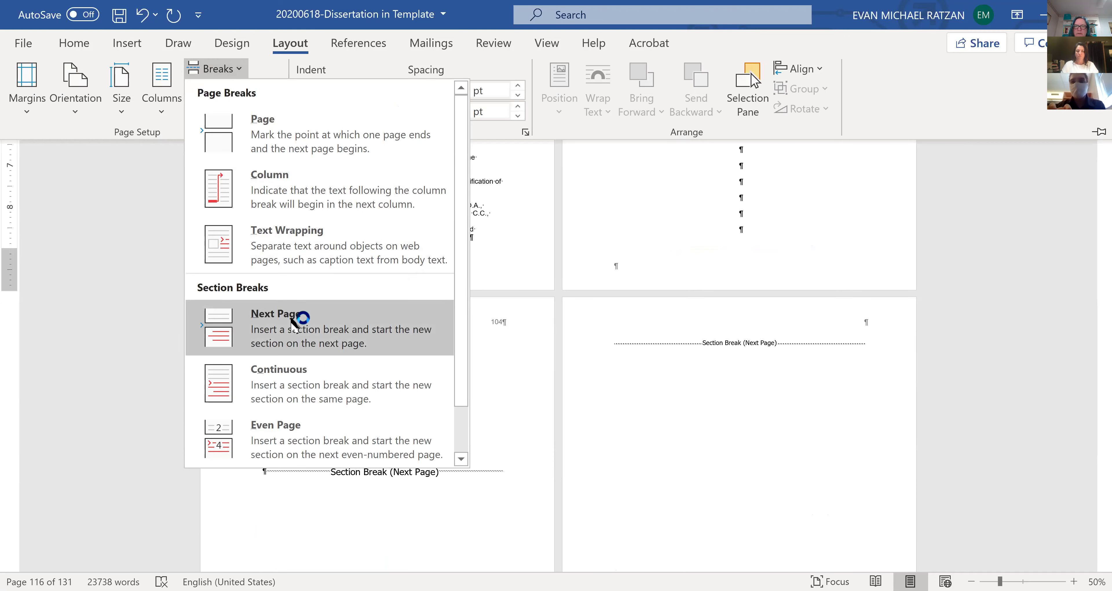
left_click(297, 321)
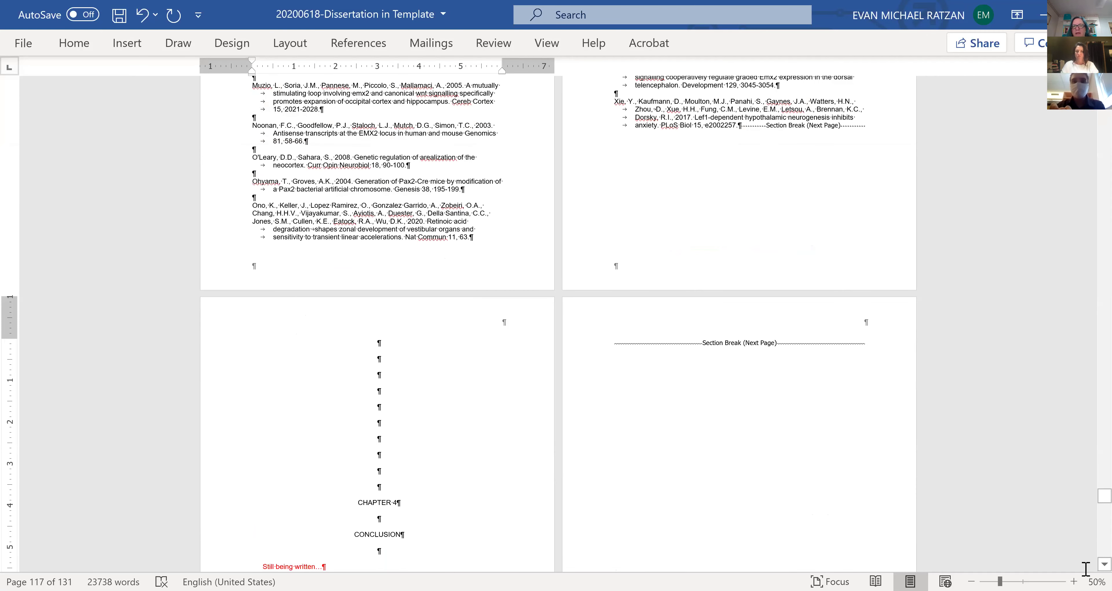
scroll(379, 342, "down", 1)
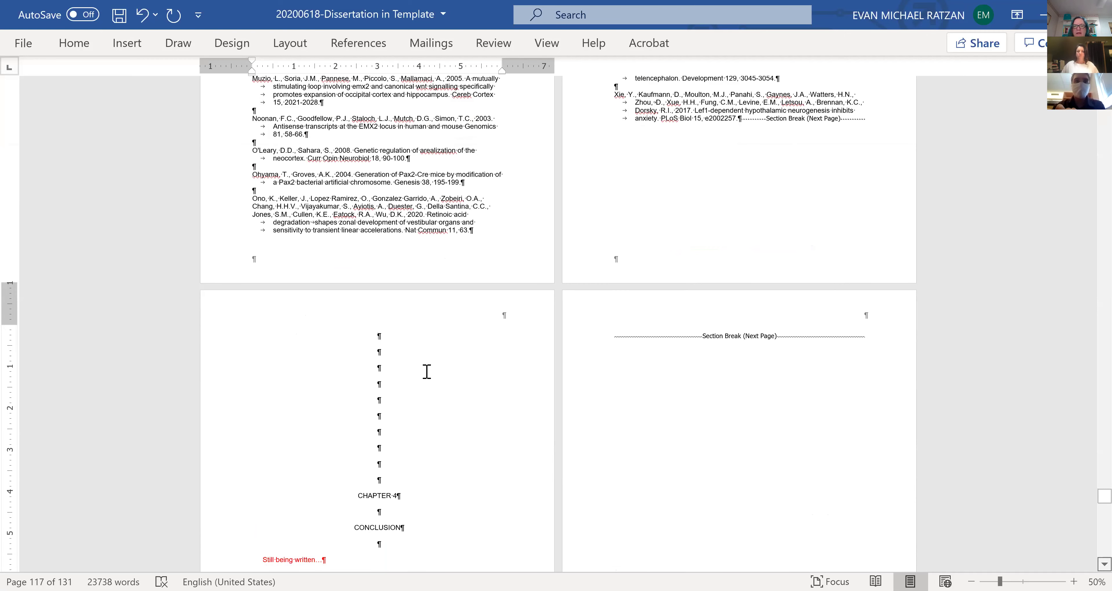
scroll(415, 355, "down", 3)
left_click(416, 355)
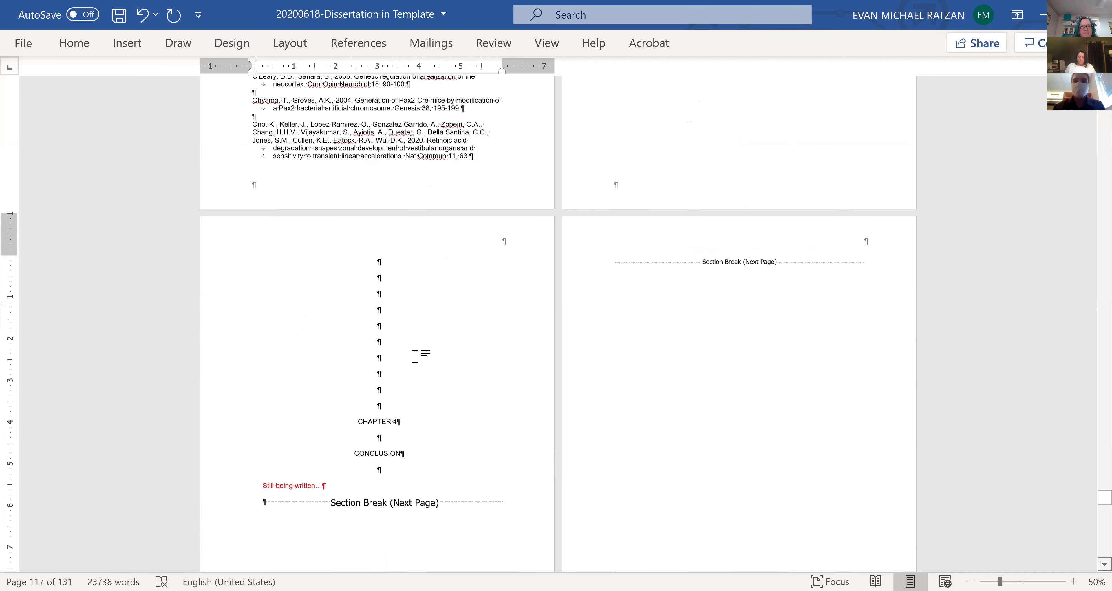
key("BackSpace")
key("BackSpace")
key("BackSpace")
key("BackSpace")
key("BackSpace")
key("BackSpace")
key("BackSpace")
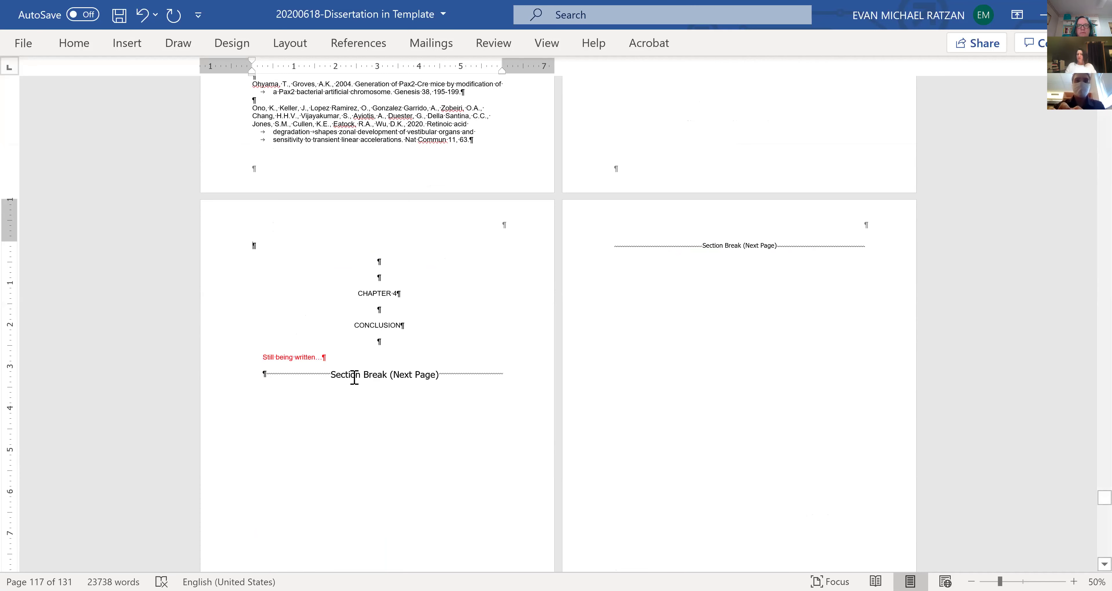
- Select the section break after the red note on the Chapter 4 Conclusion page
left_click(353, 375)
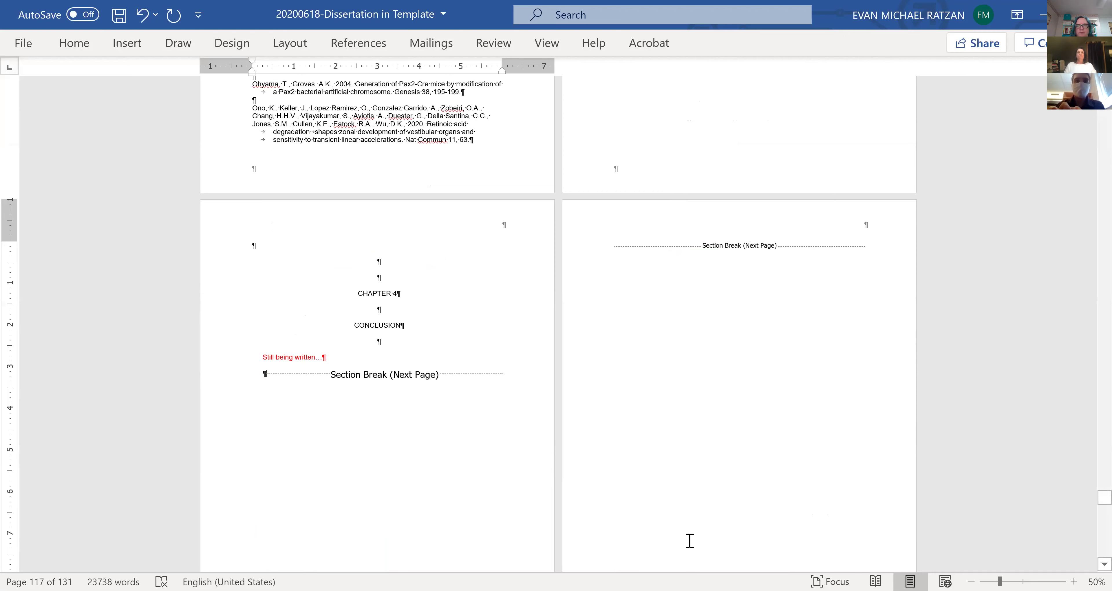
double_click(286, 373)
key("Escape")
left_click(287, 373)
left_click(291, 43)
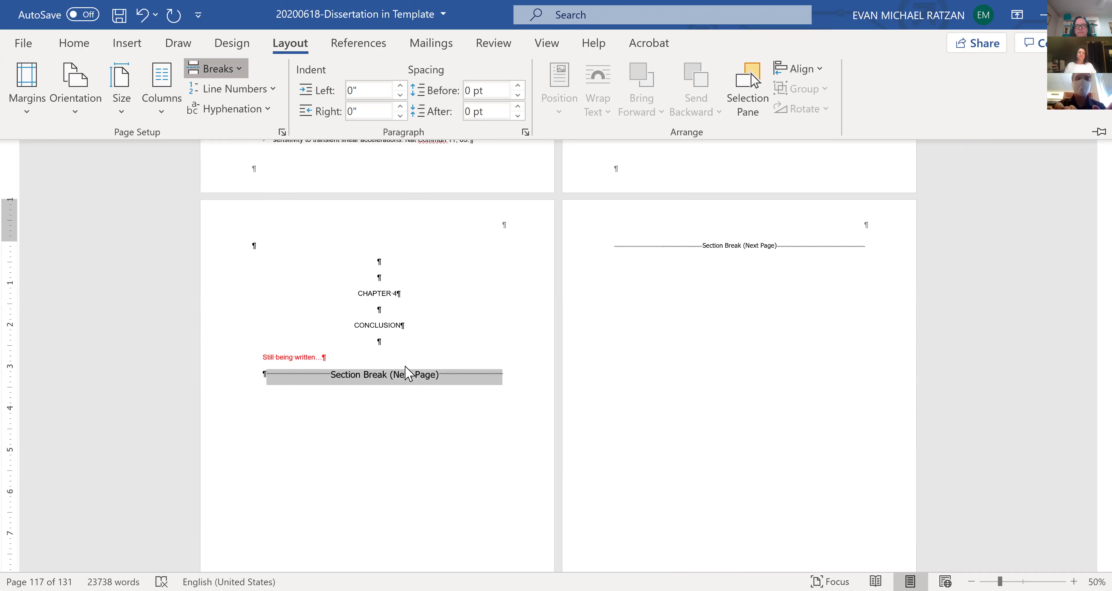
- Insert a plain page break after the red note and delete page 104's Next Page section break
key("Return")
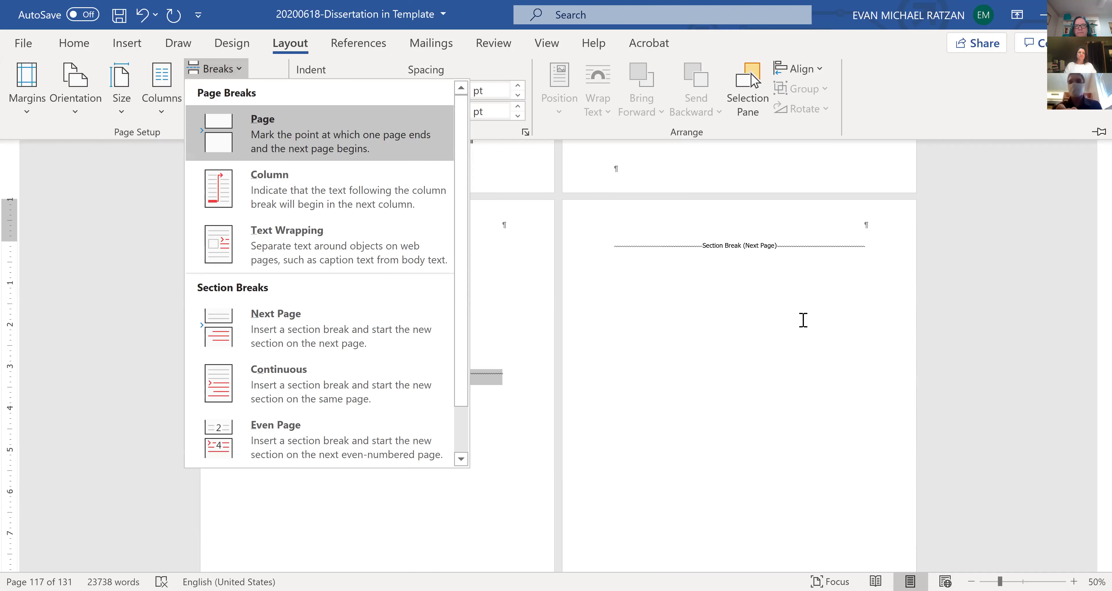
key("Return")
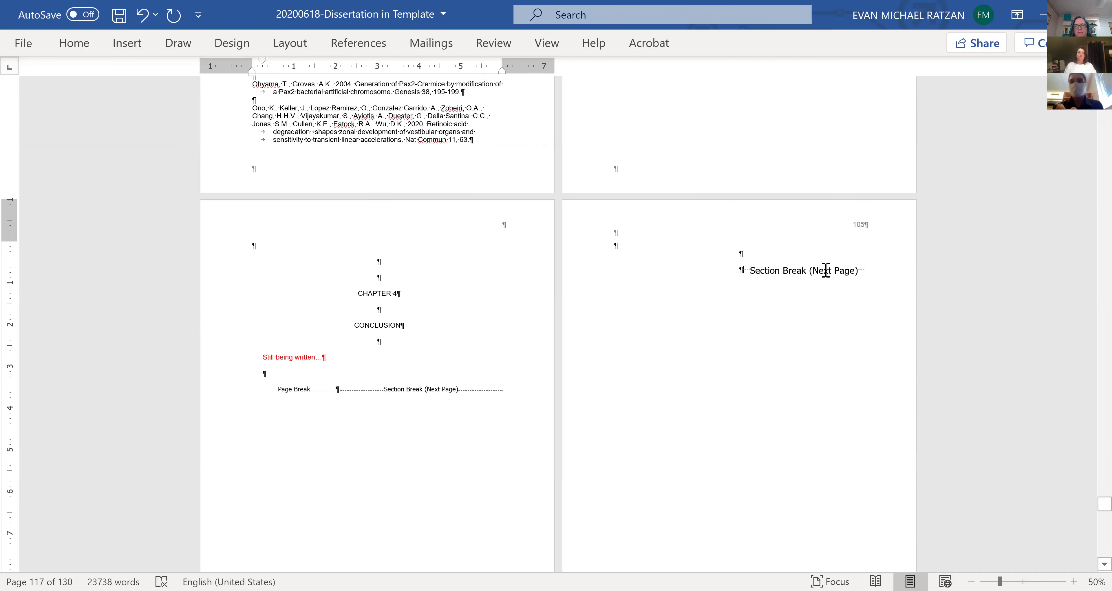
left_click(783, 271)
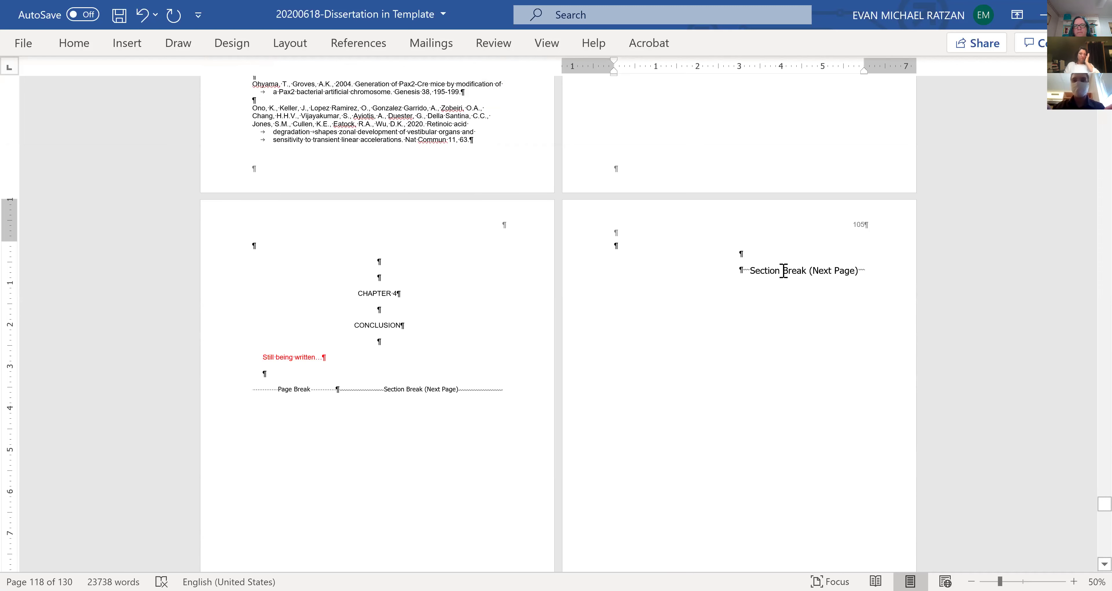
double_click(783, 271)
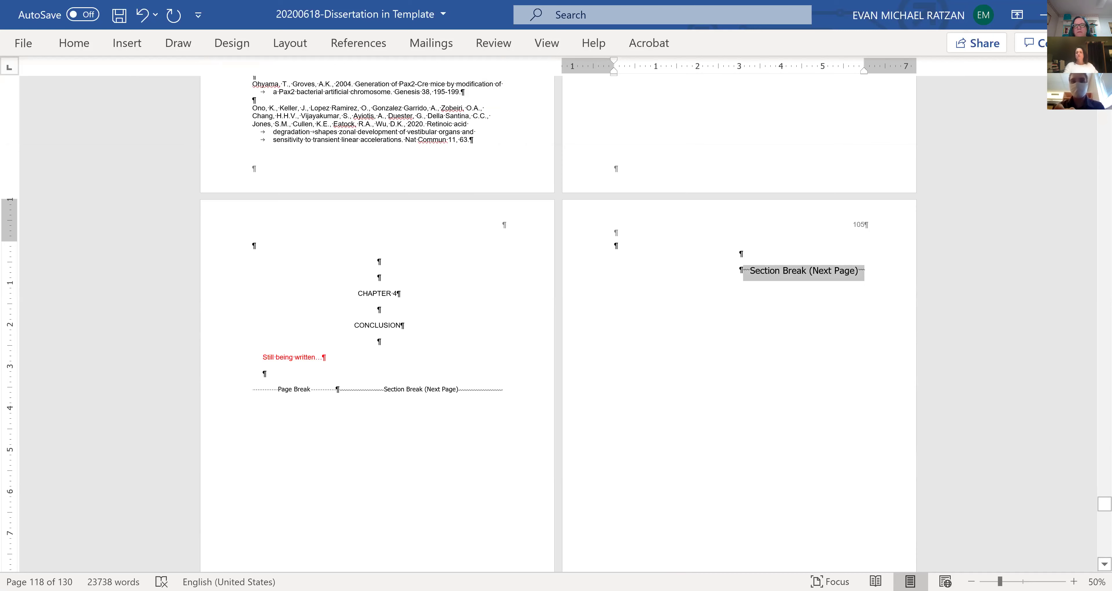
scroll(737, 526, "down", 2)
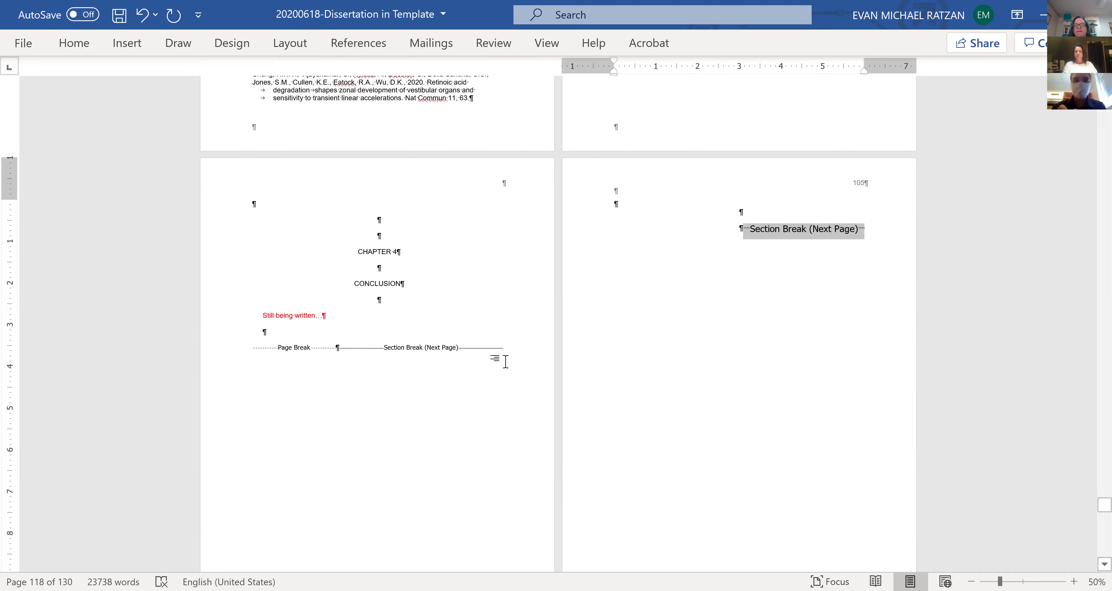
left_click(506, 348)
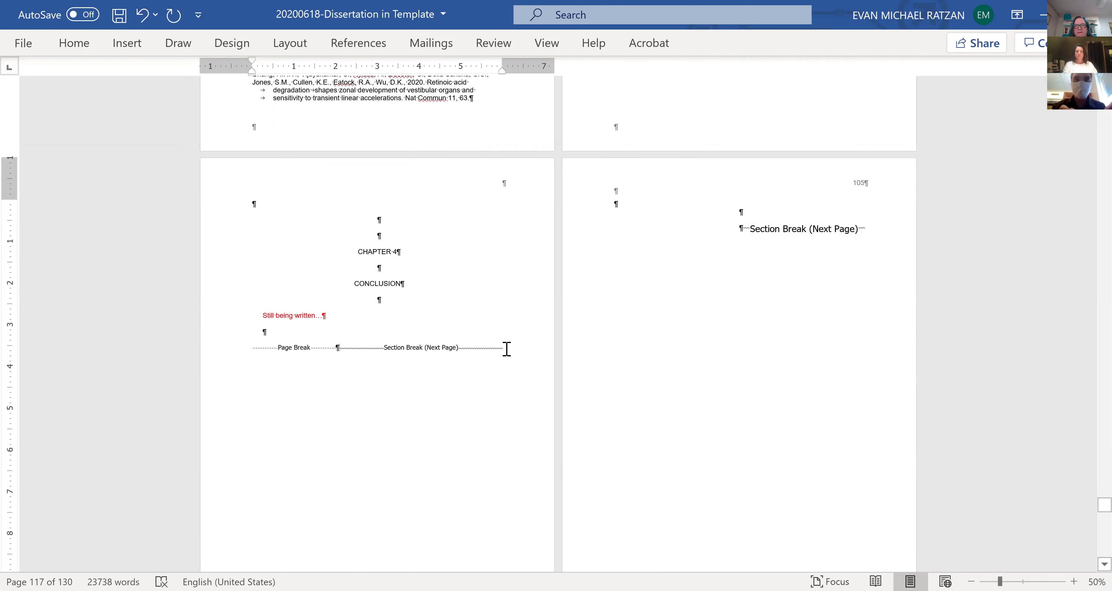
double_click(507, 348)
key("Delete")
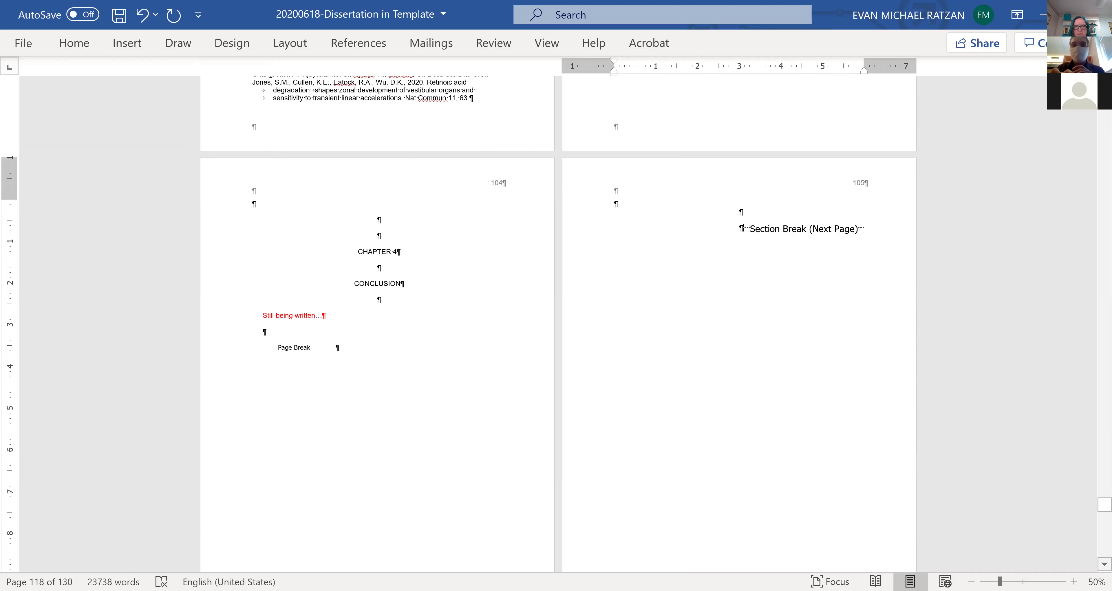
- Scroll down to the red REFERENCES heading and place the cursor in the reference list
scroll(857, 226, "down", 3)
scroll(350, 258, "down", 3)
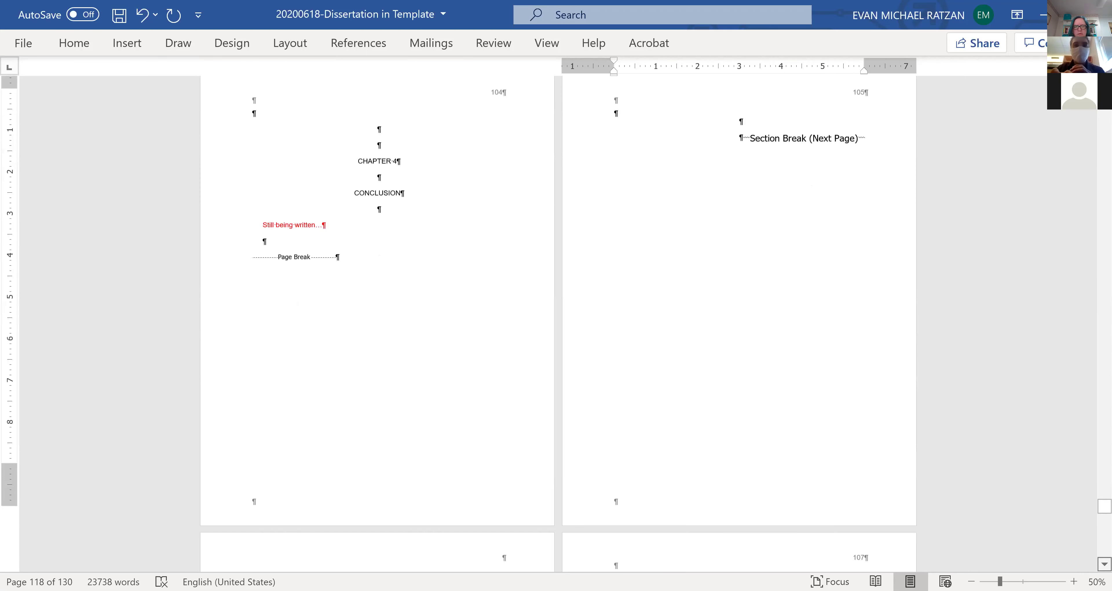
scroll(350, 258, "down", 5)
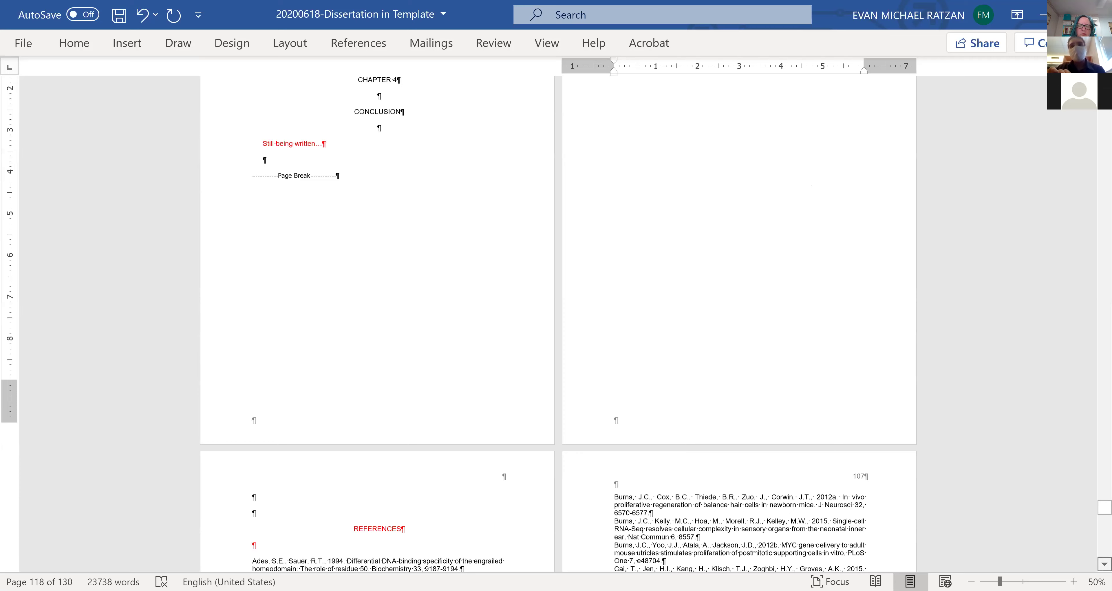
scroll(557, 324, "down", 5)
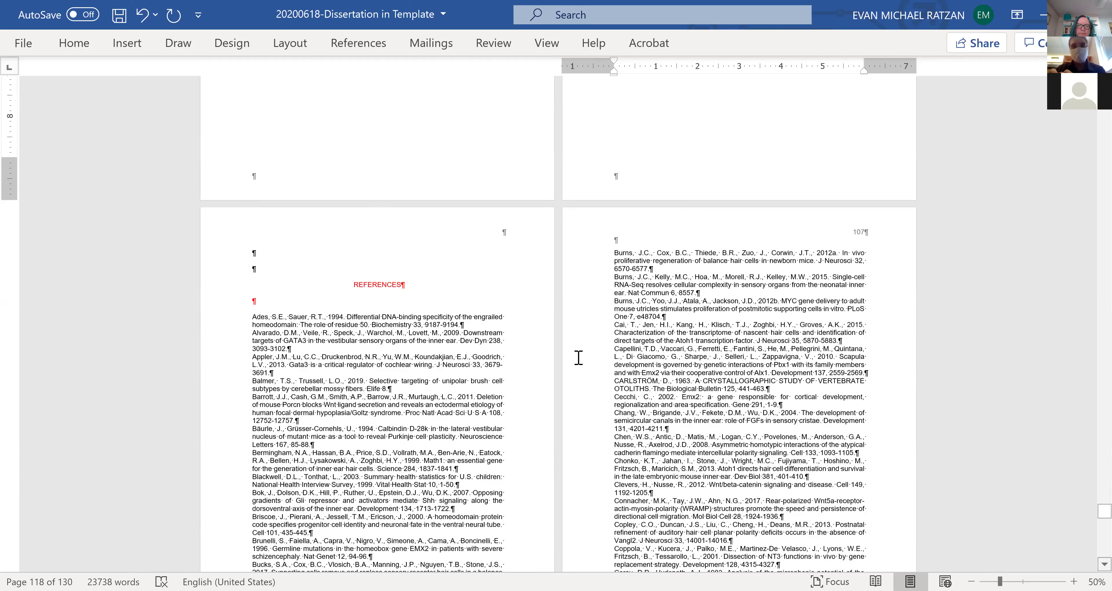
left_click(505, 448)
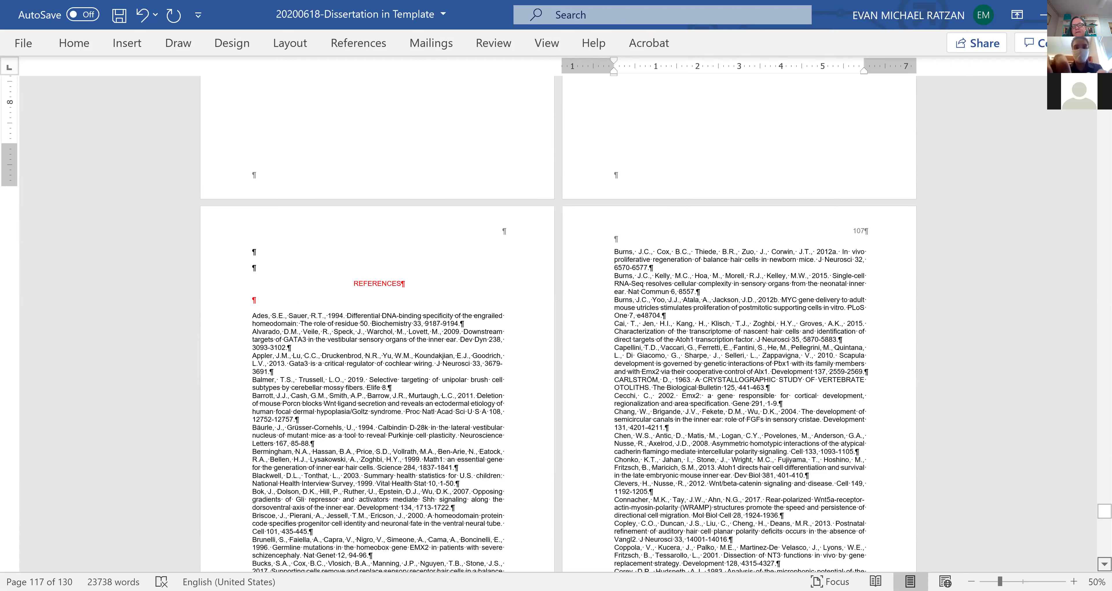
scroll(558, 324, "down", 2)
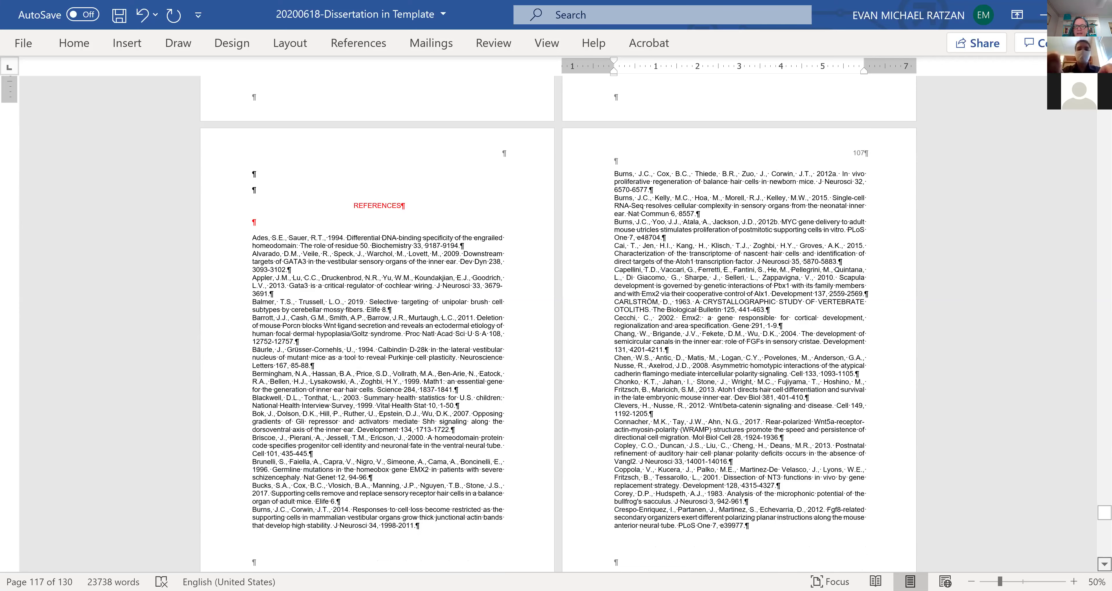
- Add 'within chapter' and '(between chapters)' to the red Chapter 4 note and delete the stray comma
scroll(556, 324, "down", 1)
type("wi")
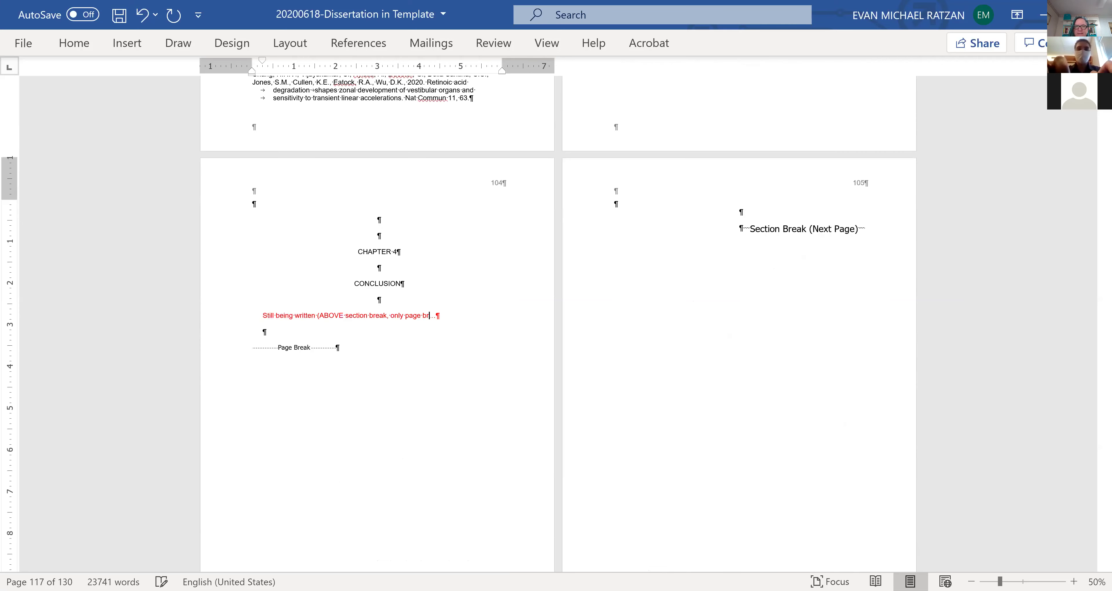
type("thin chapter")
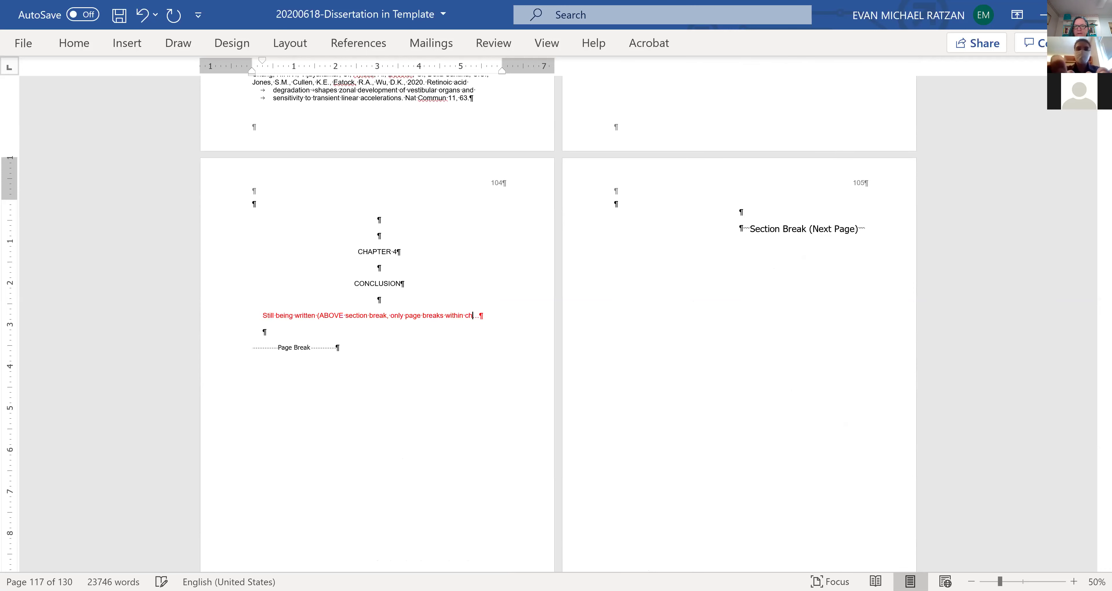
left_click(387, 317)
type("(between ")
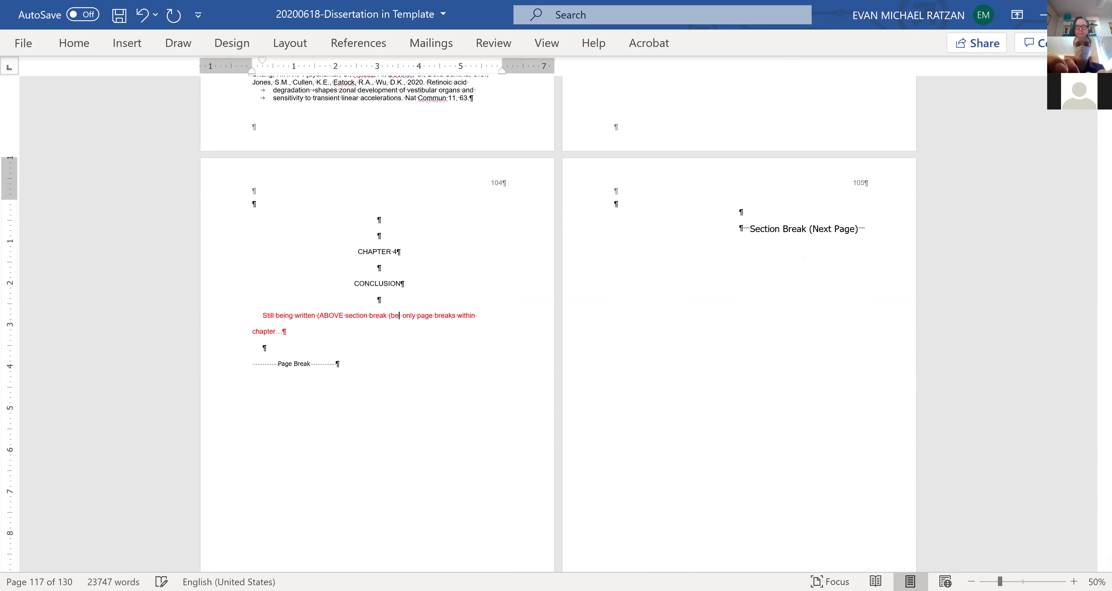
type("chapters)")
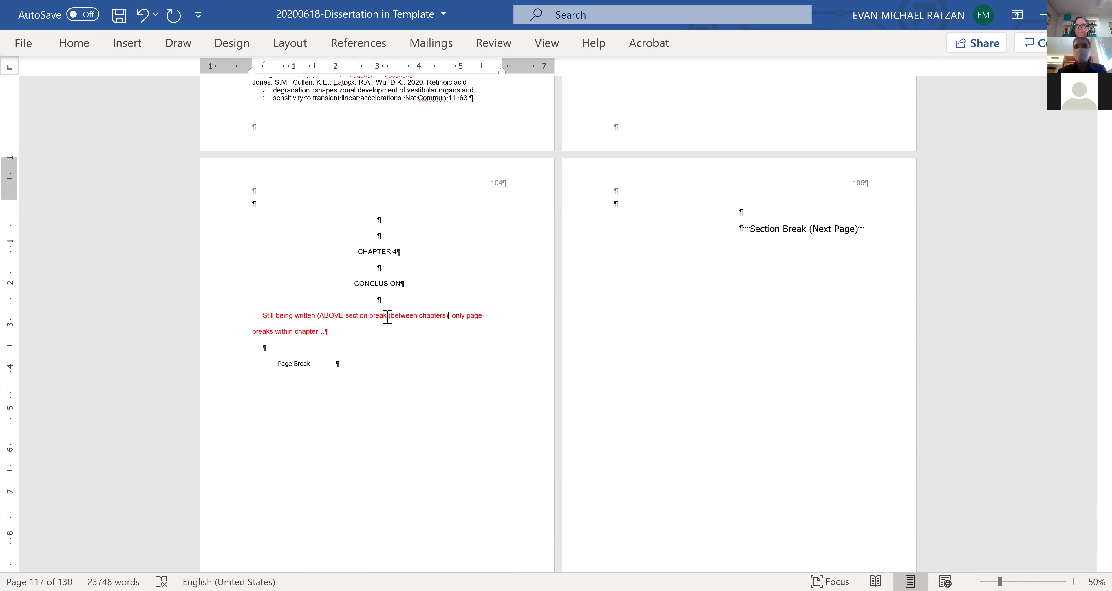
type(",")
key("BackSpace")
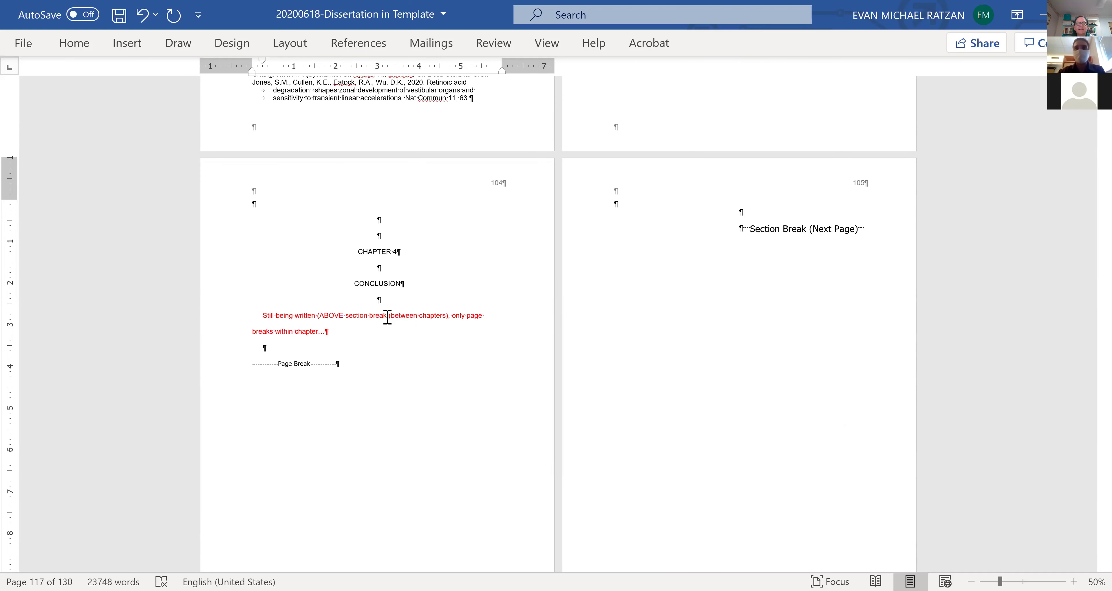
left_click(28, 45)
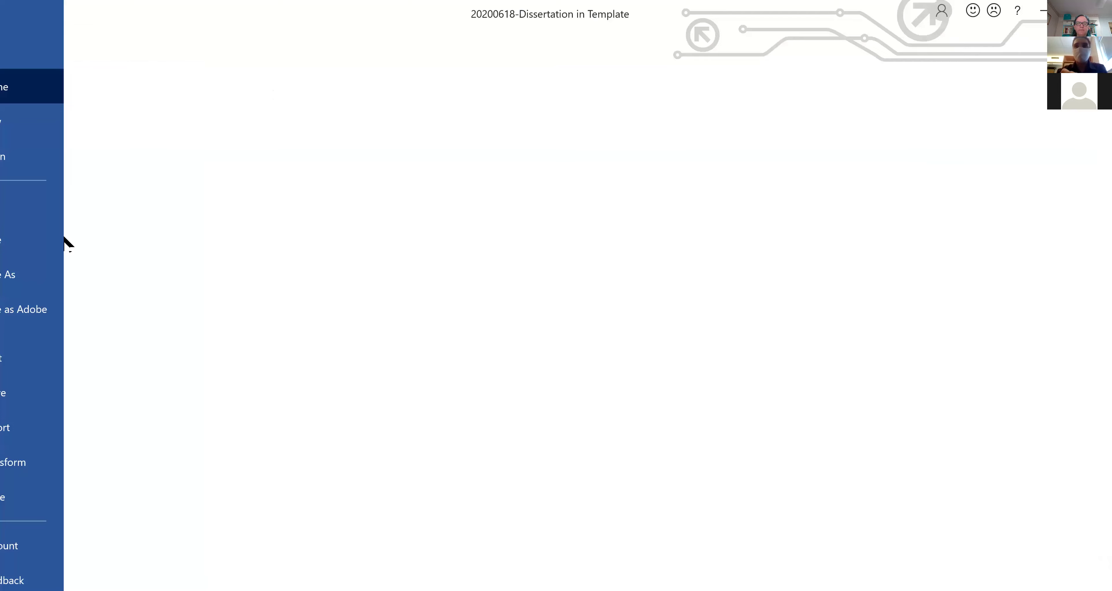